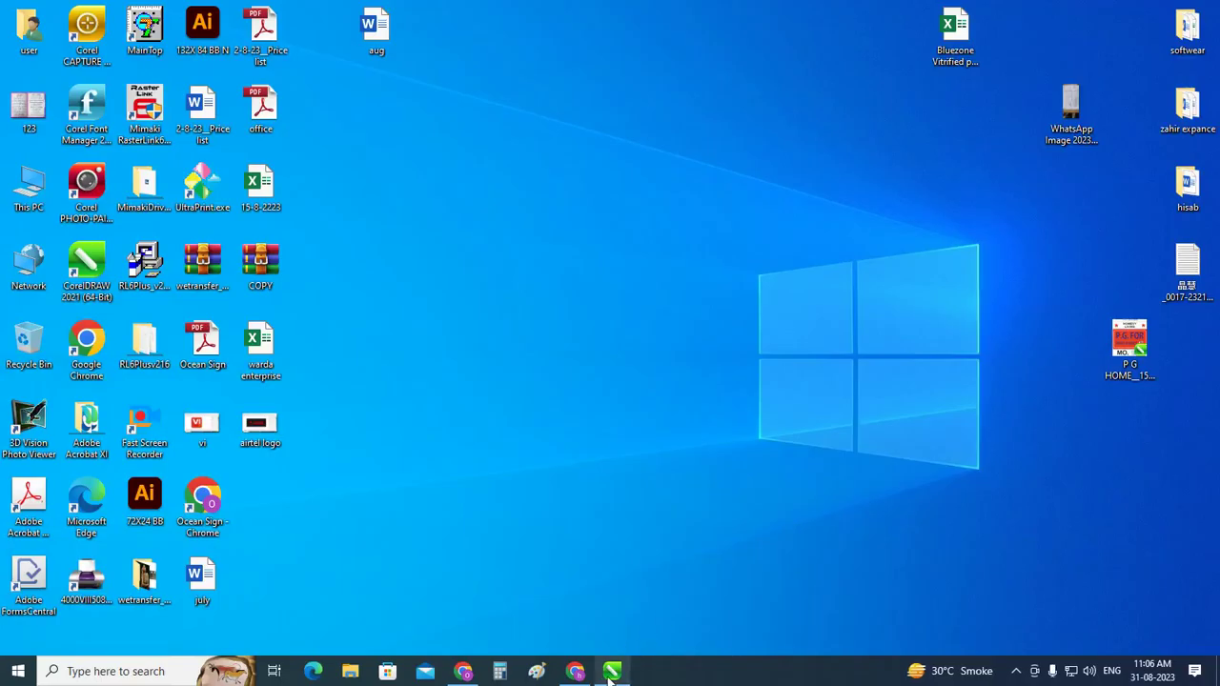
Restore CorelDRAW, clear the selection and zoom in on the yellow K
click(612, 671)
click(746, 272)
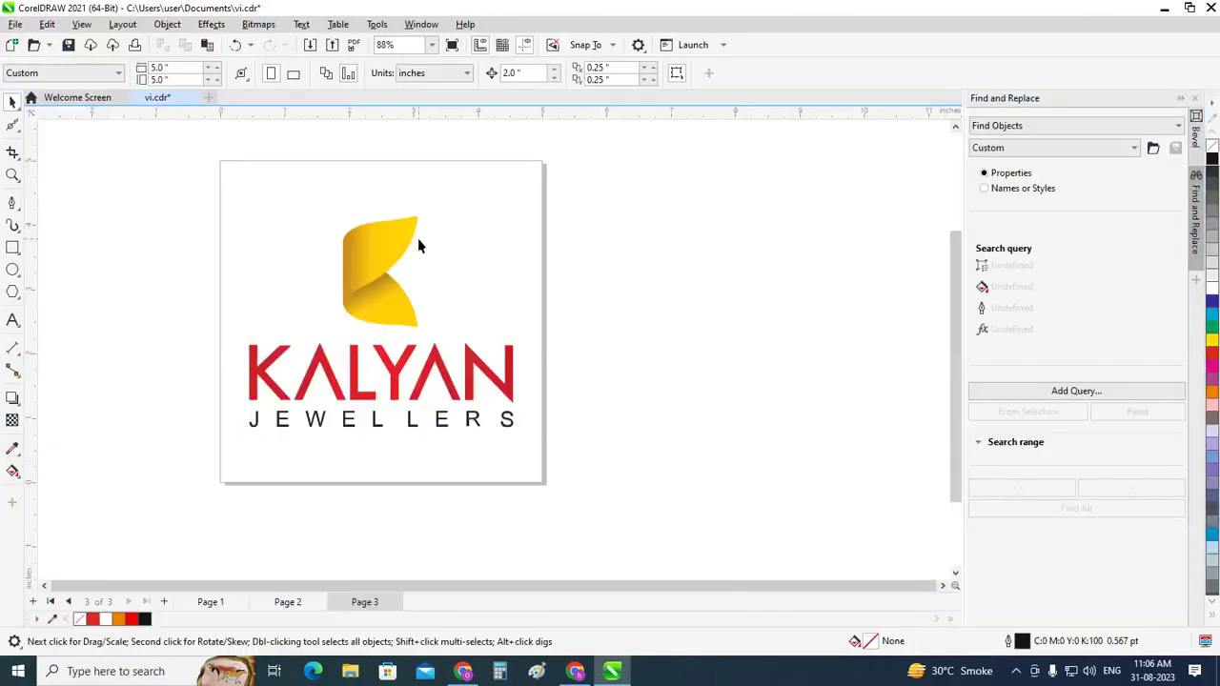
scroll(416, 242, up, 2)
scroll(398, 243, up, 2)
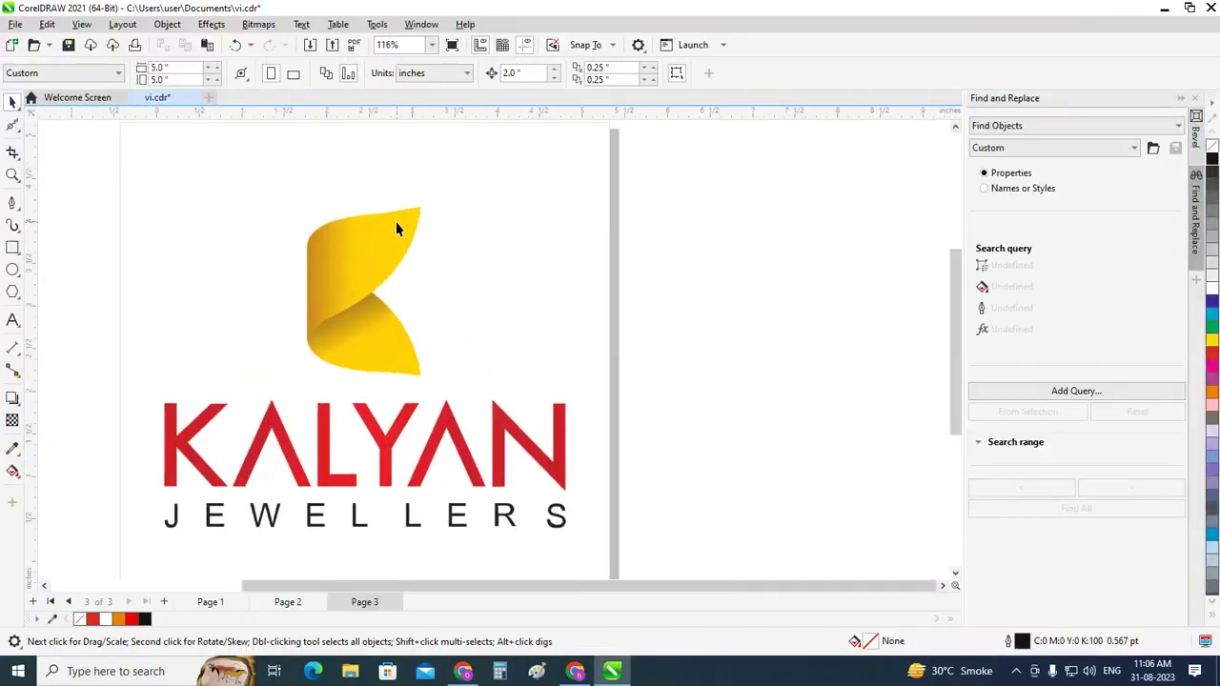
scroll(395, 223, up, 2)
scroll(383, 260, up, 3)
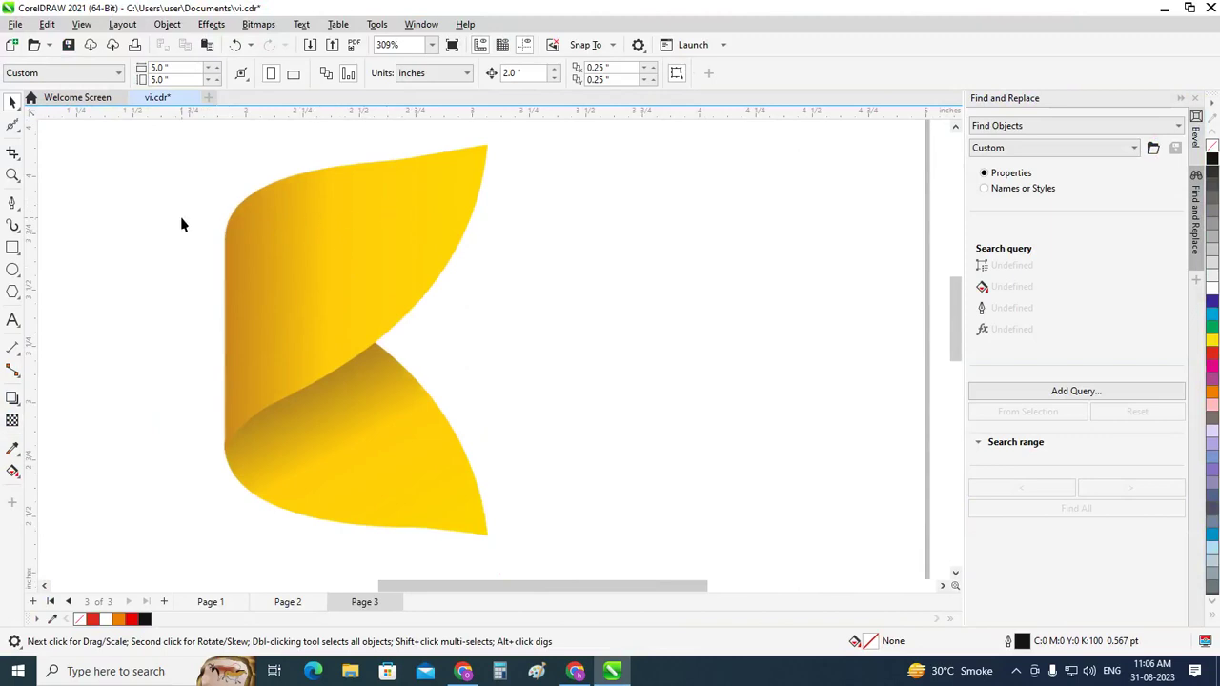
Choose the Bézier tool from the curve flyout
click(15, 204)
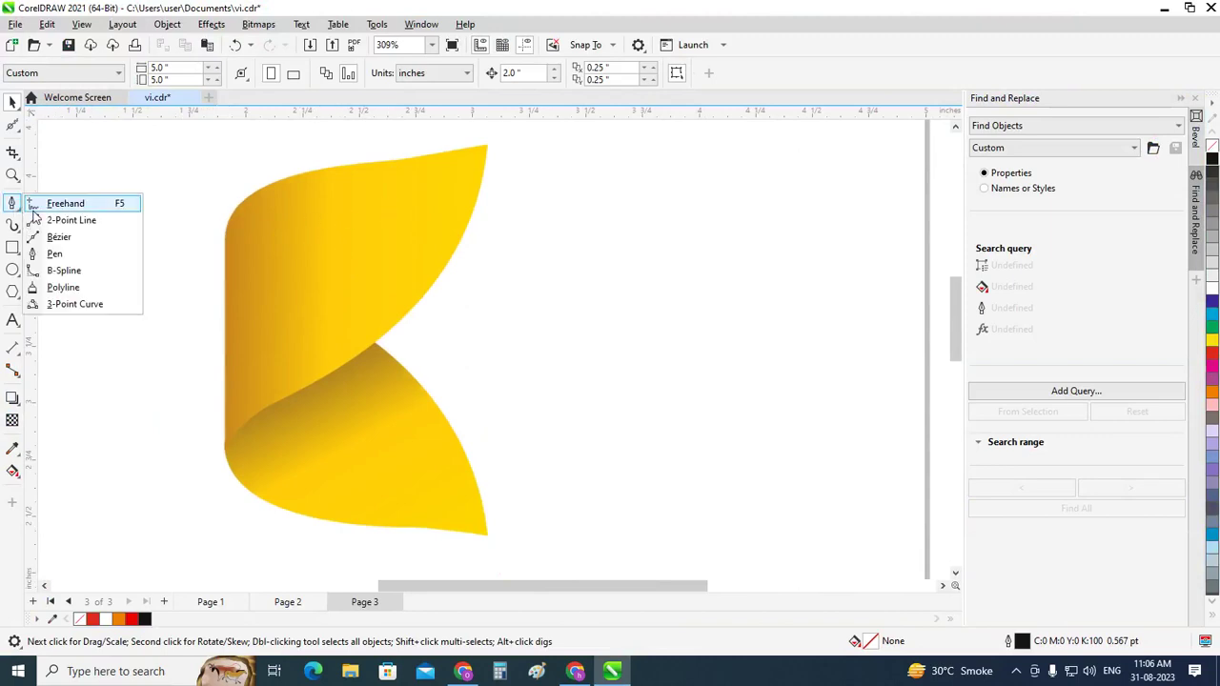
click(49, 256)
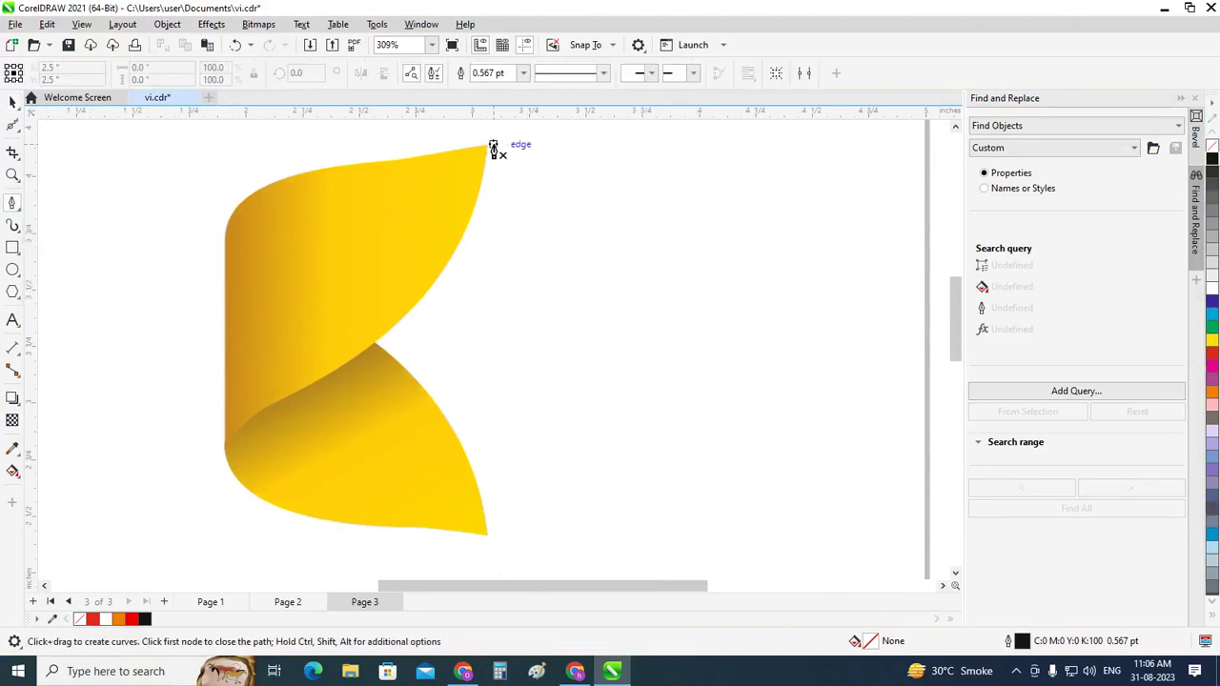
scroll(486, 156, up, 3)
Trace the K's top edge and upper-left corner with Bézier nodes
click(487, 150)
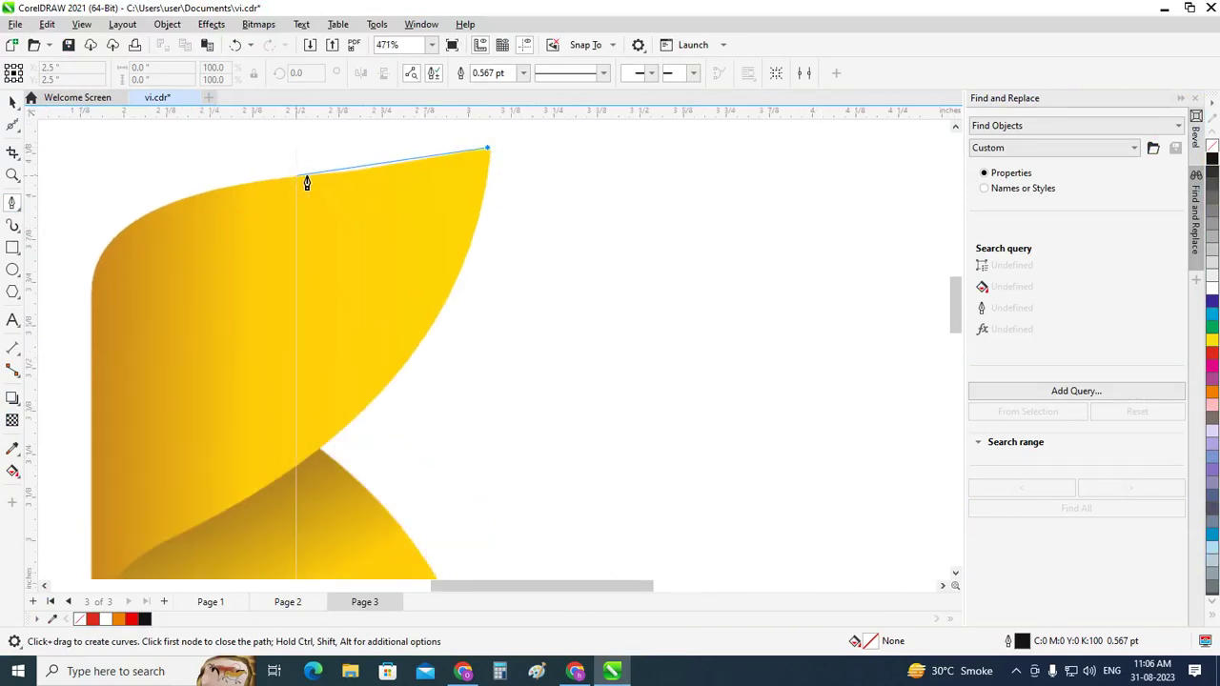
drag(310, 175, 266, 179)
double_click(311, 177)
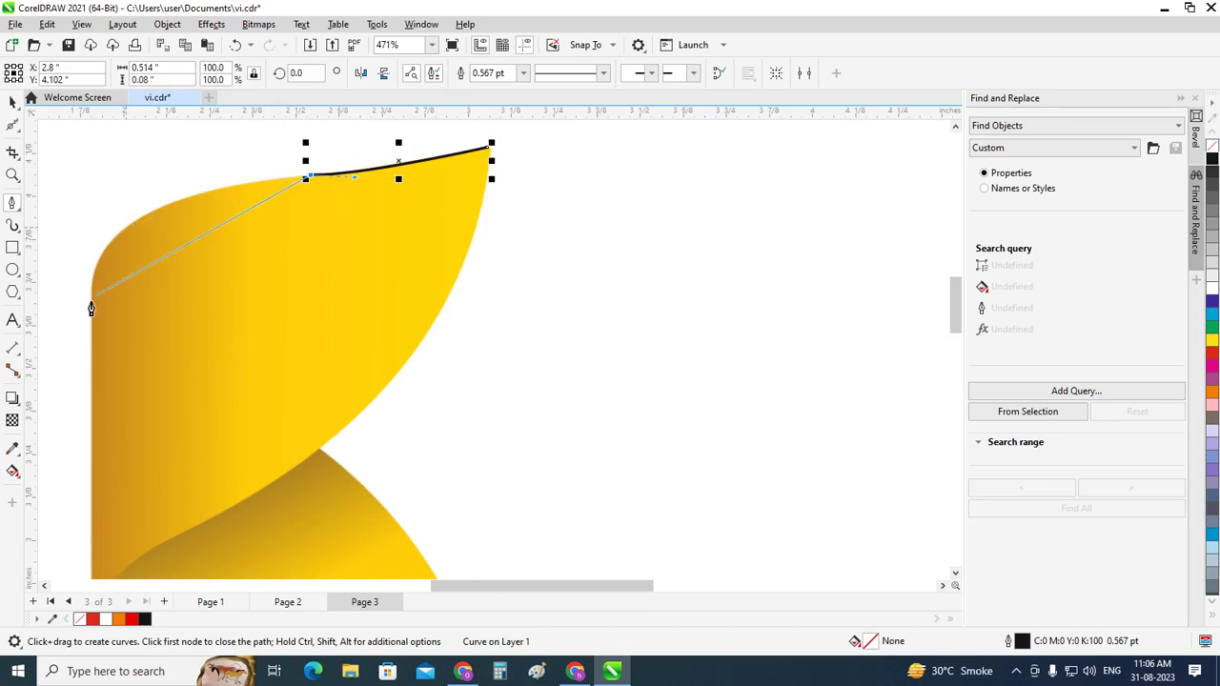
drag(90, 299, 86, 408)
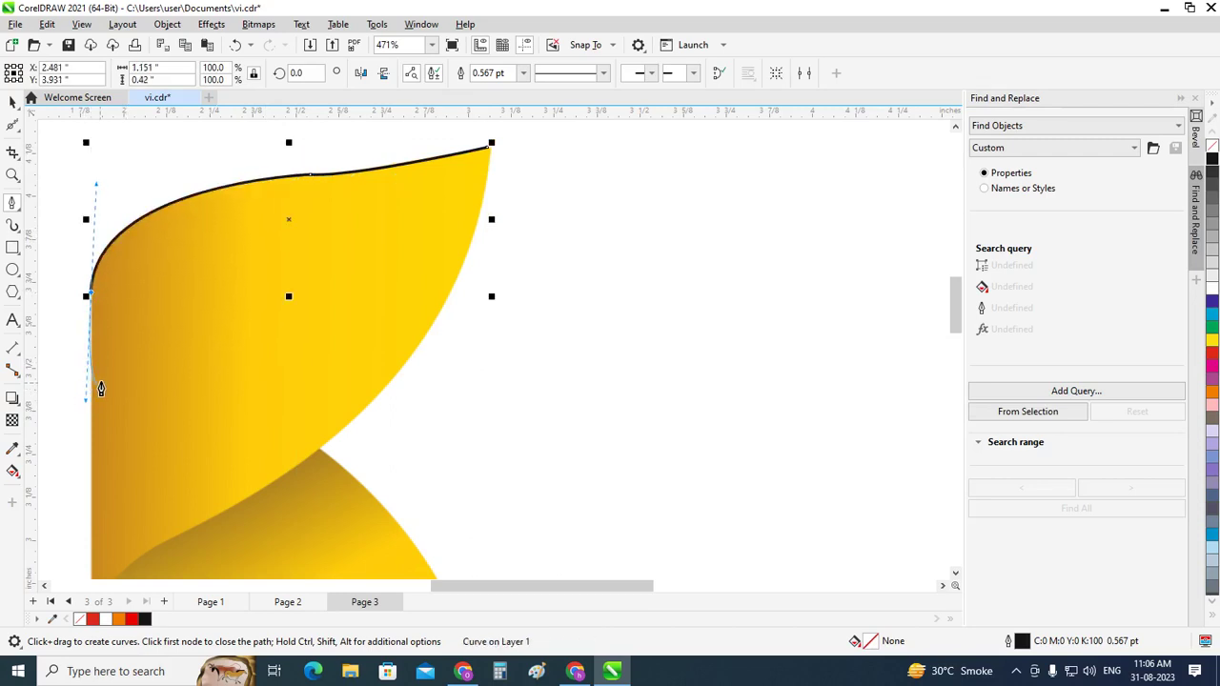
scroll(118, 402, down, 2)
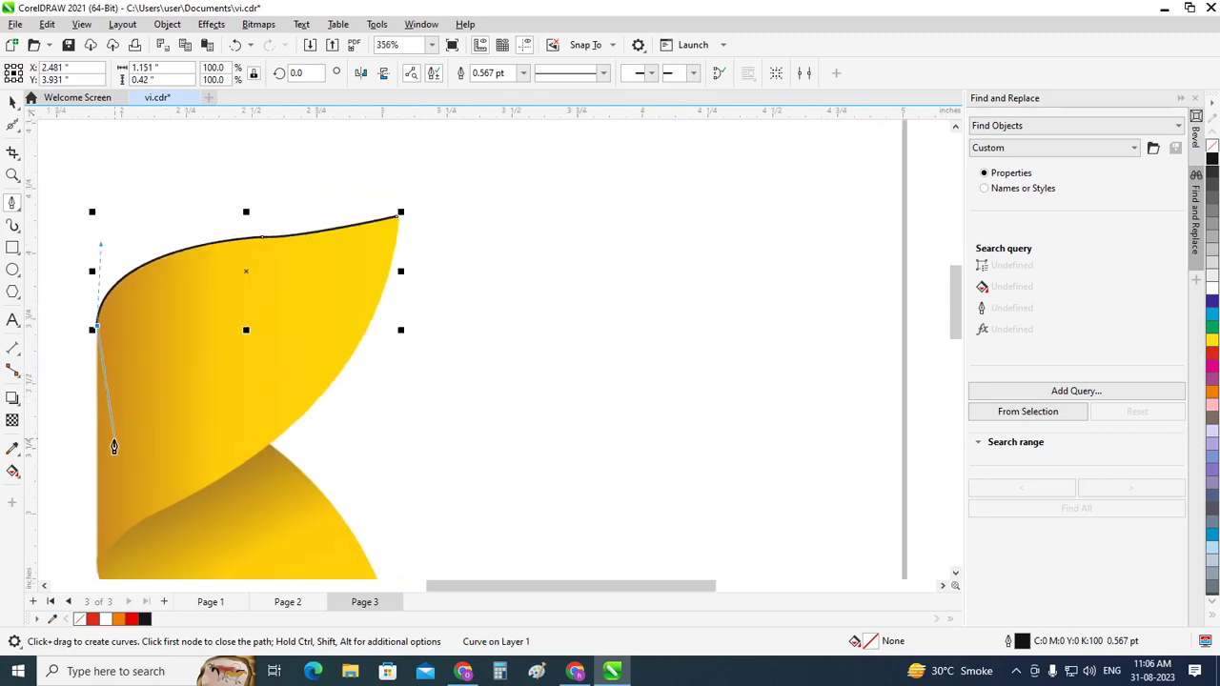
scroll(102, 562, up, 2)
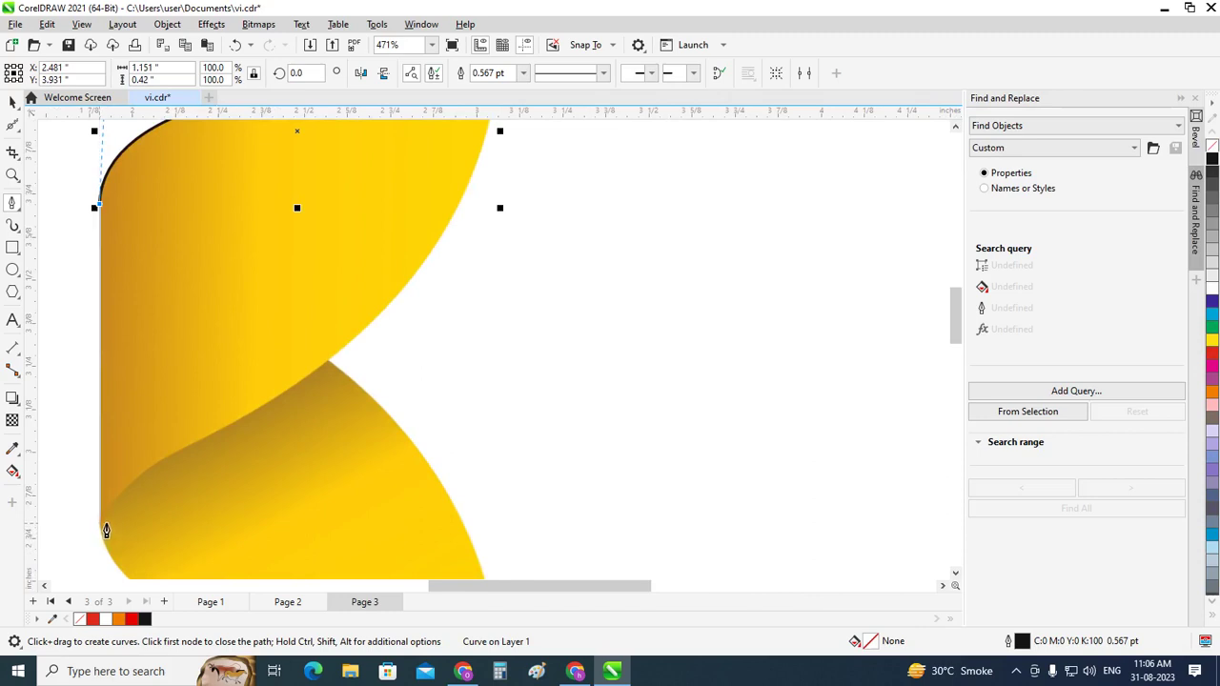
Continue the outline down the lower-left edge and around the bottom curve to the bottom-right tip
click(99, 524)
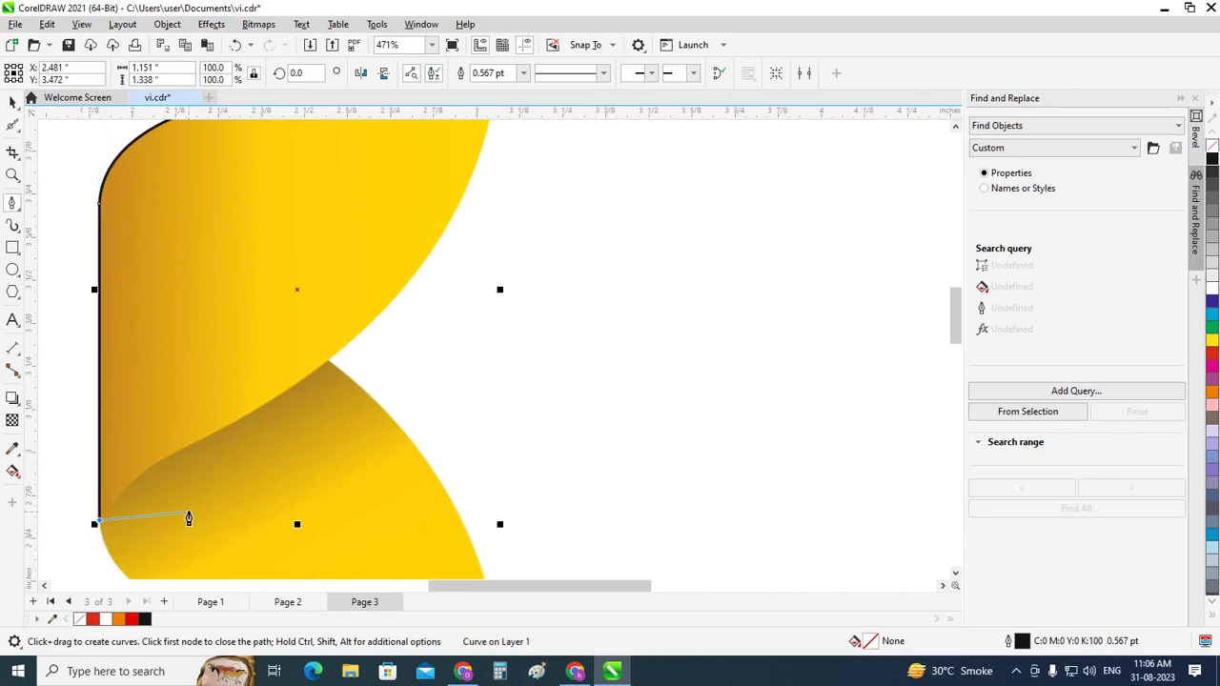
drag(956, 324, 956, 358)
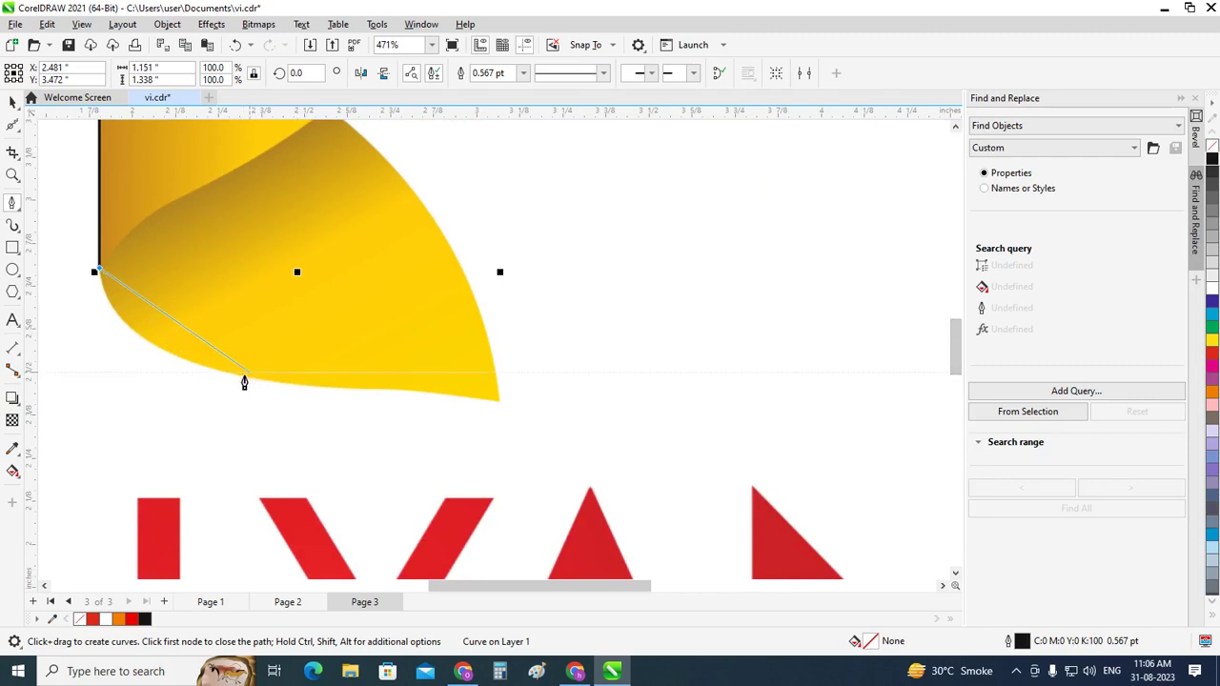
drag(236, 374, 370, 397)
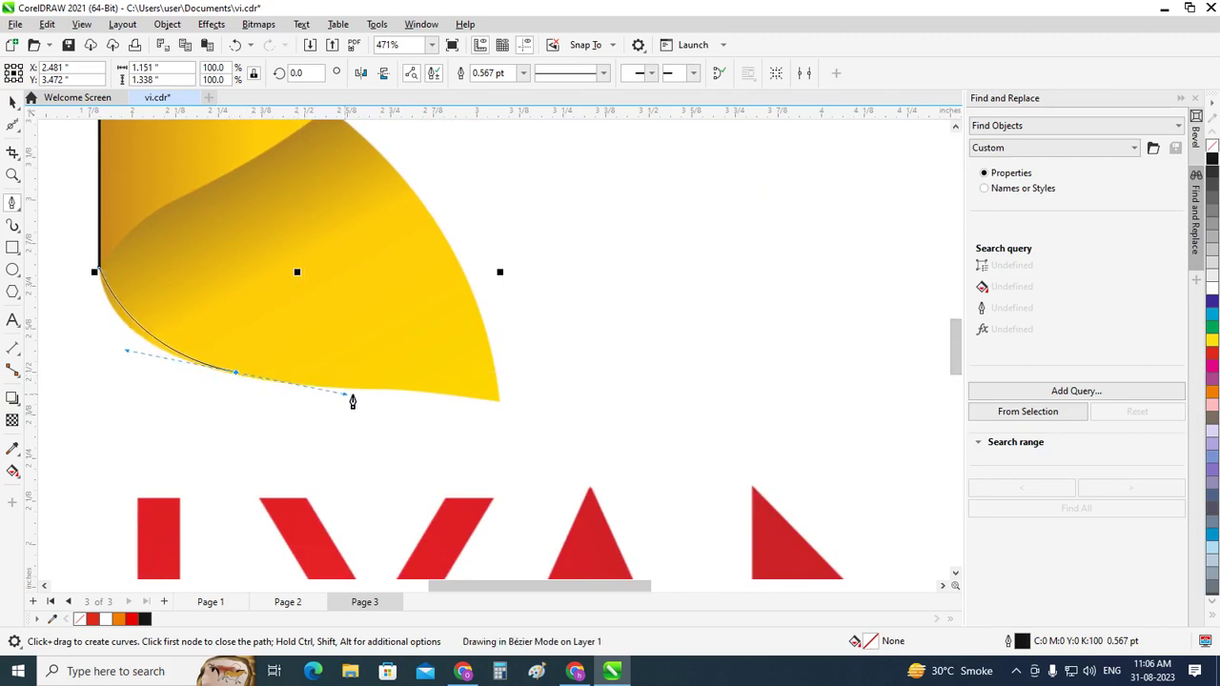
drag(370, 404, 370, 403)
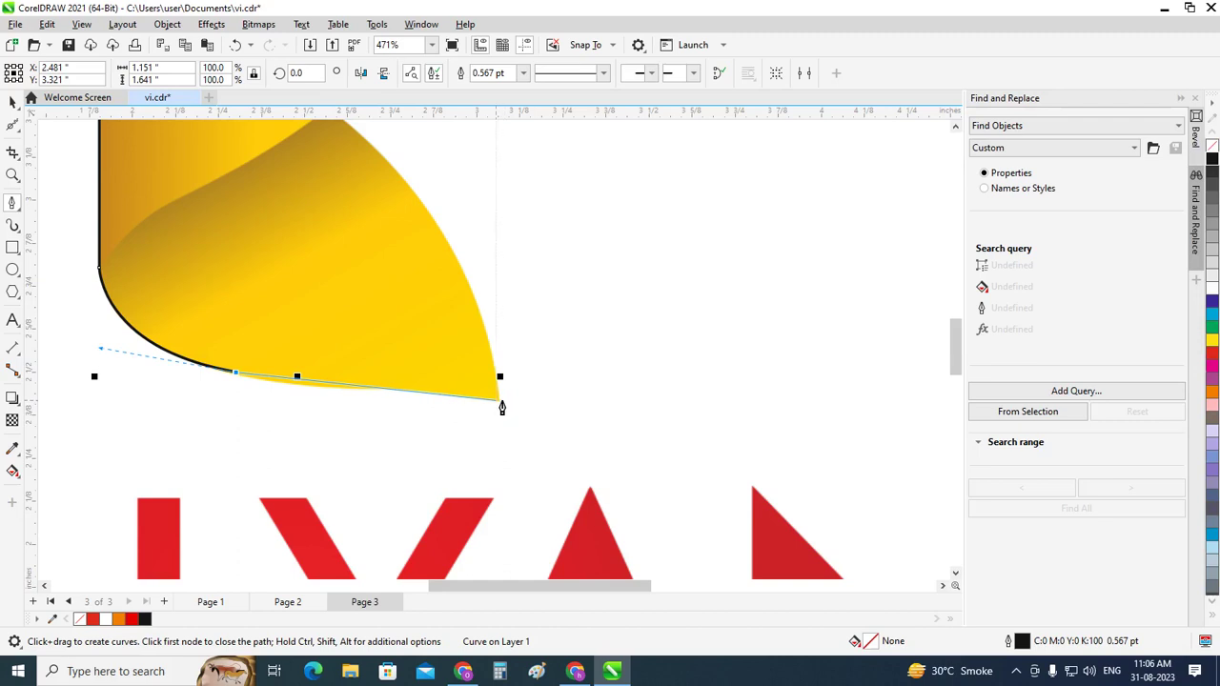
click(497, 401)
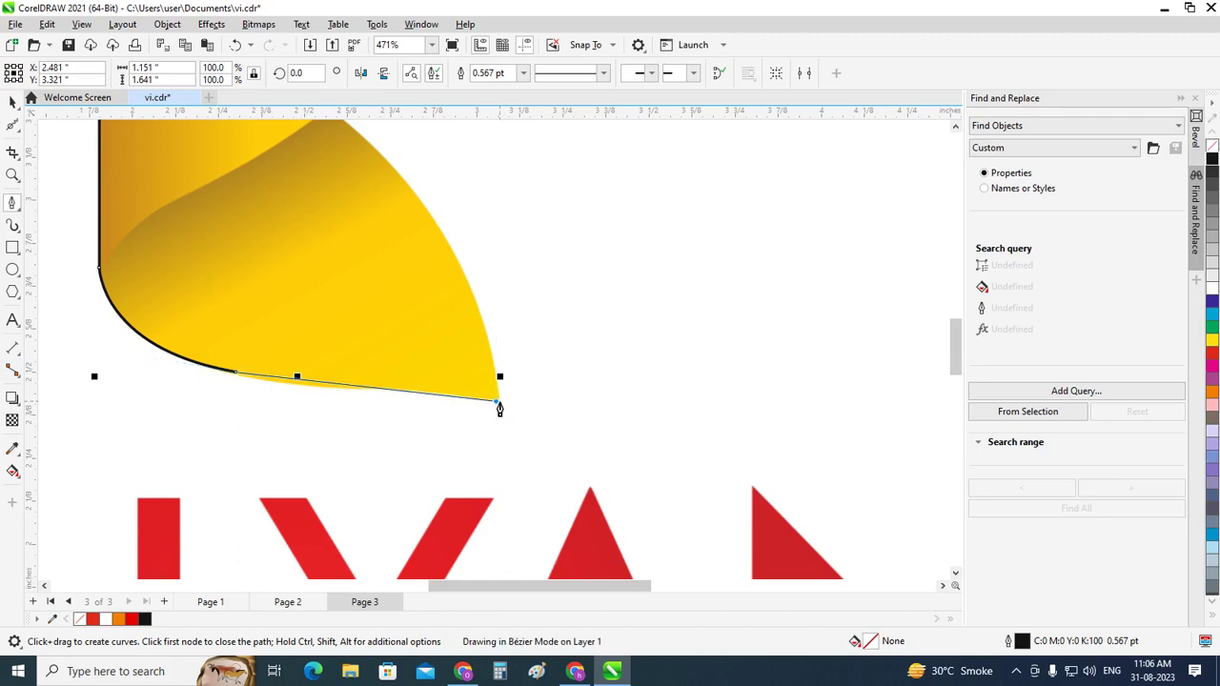
Redraw the bottom edge with a sharp corner node, reaching the bottom-right tip
drag(500, 408, 540, 434)
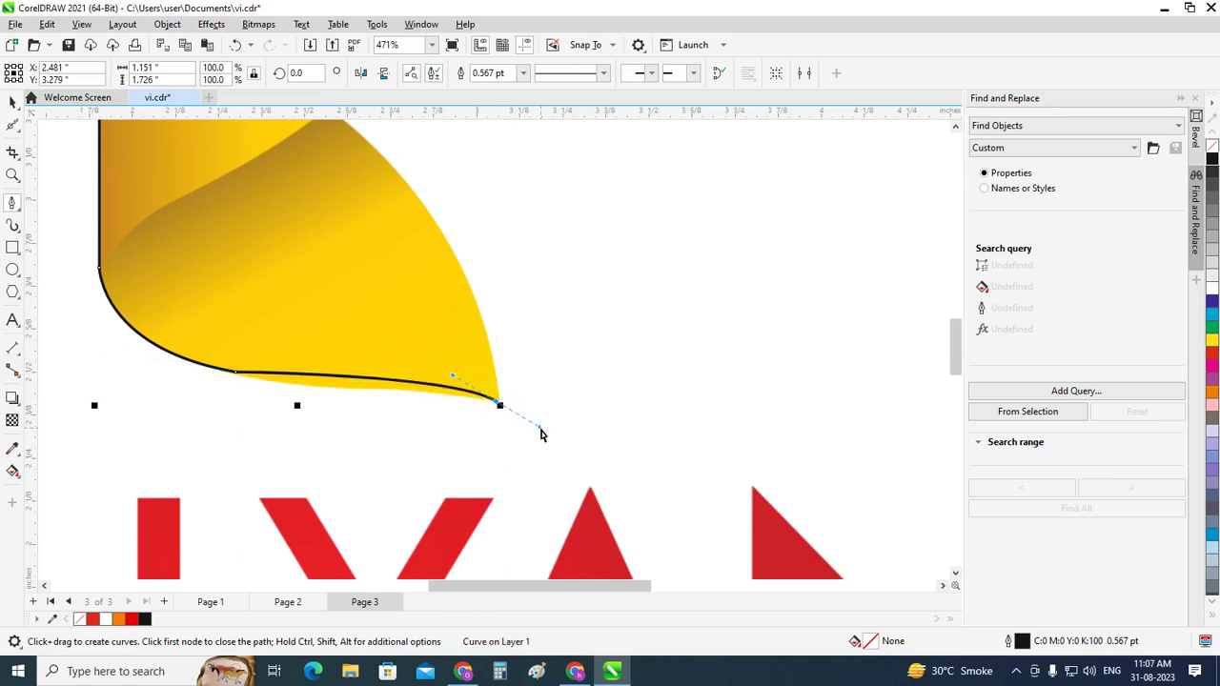
key(ctrl+z)
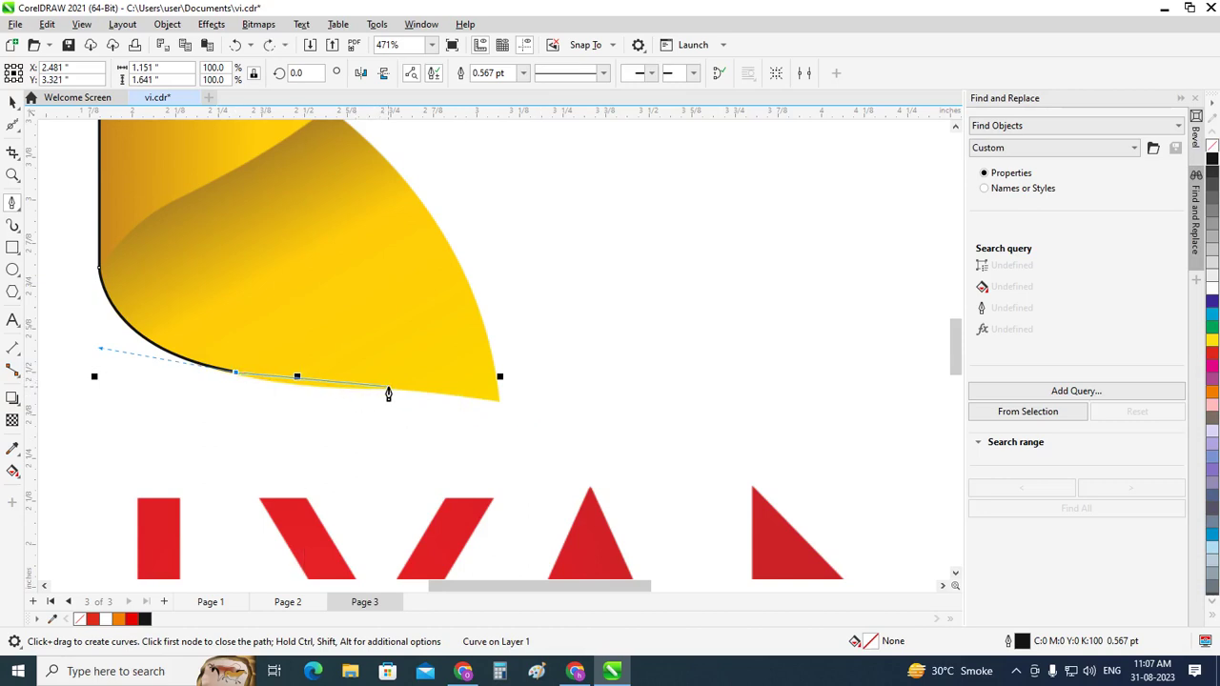
drag(390, 391, 497, 398)
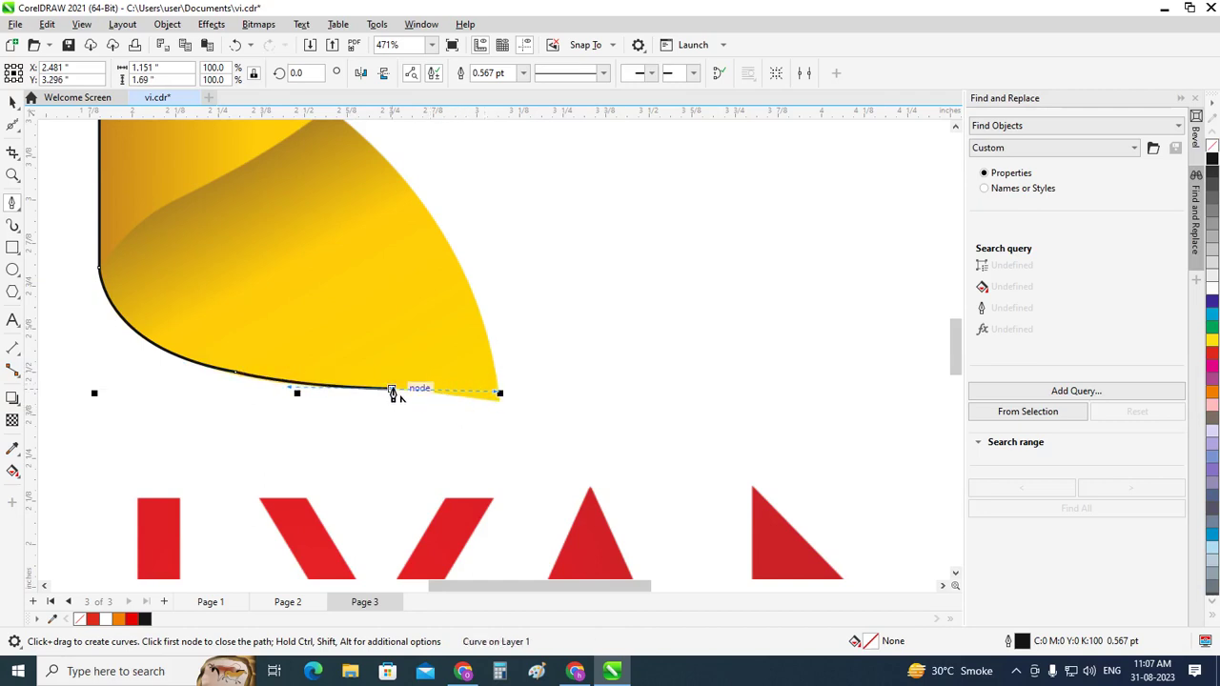
click(392, 391)
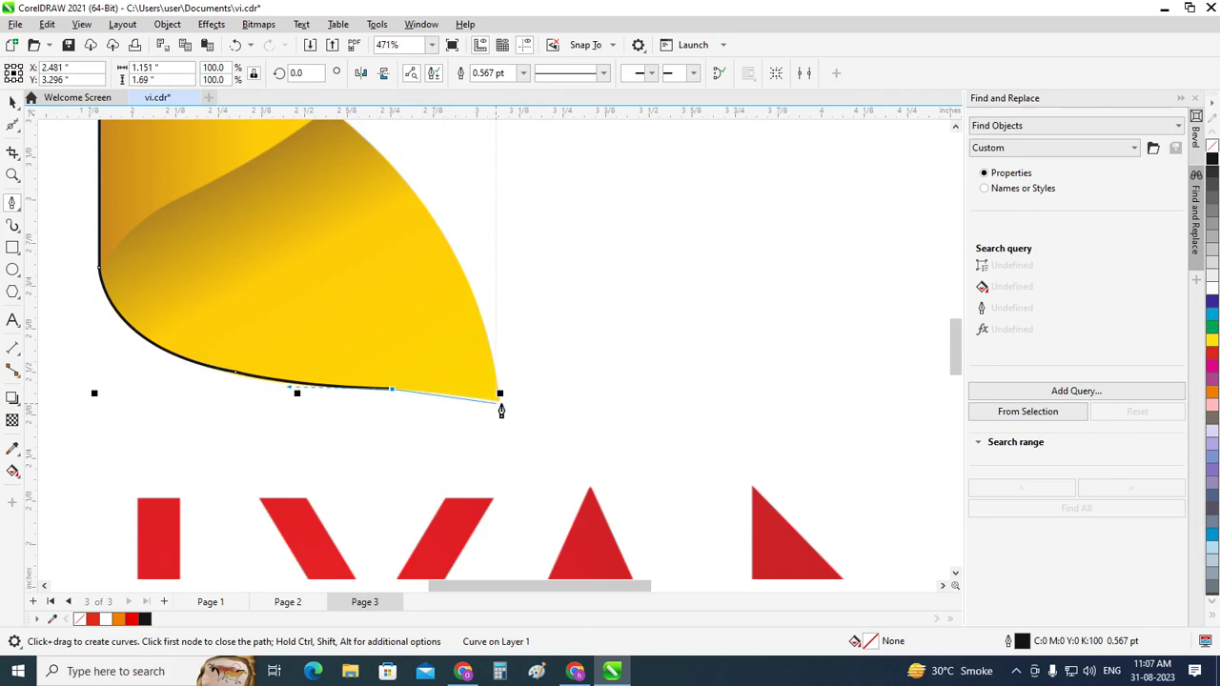
drag(500, 403, 509, 412)
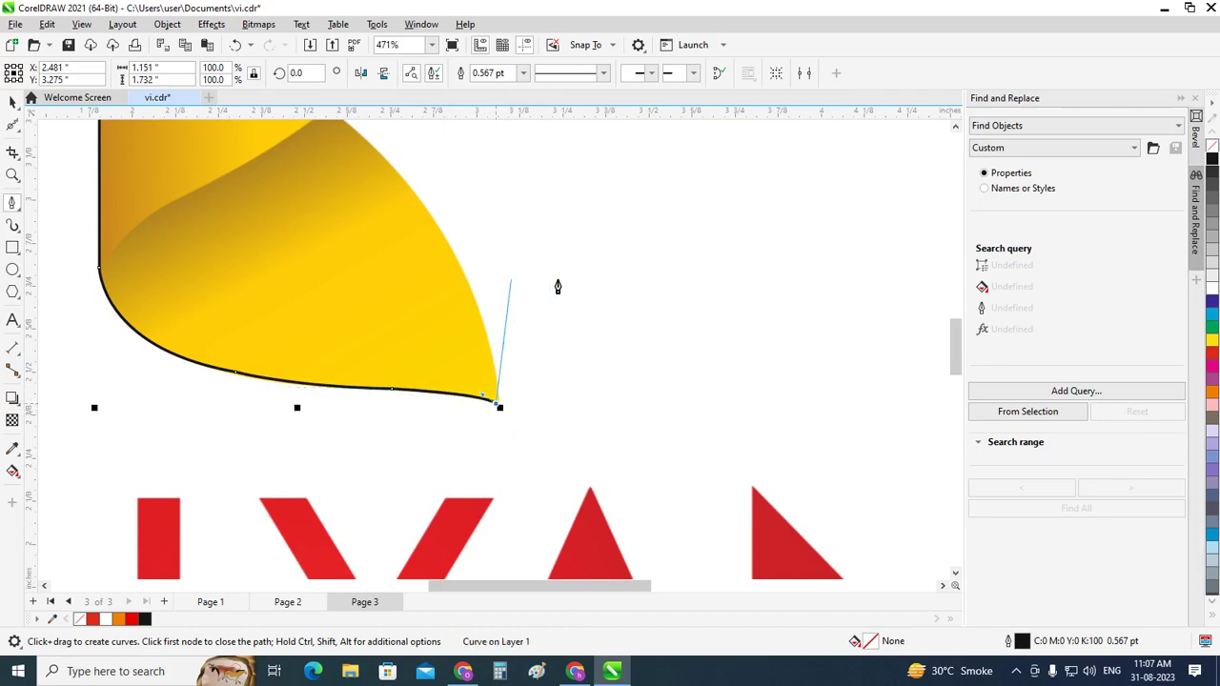
drag(956, 366, 956, 337)
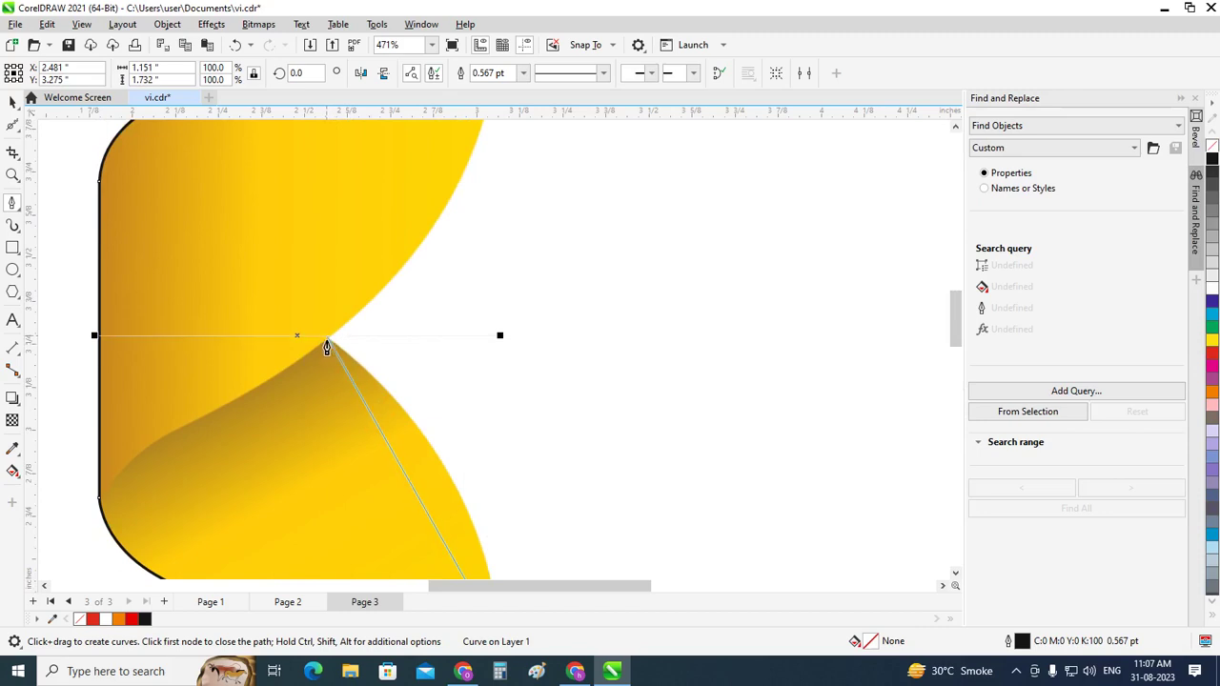
Add a sharp node at the inner notch and close the path at the top-right tip
mouse_move(326, 339)
mouse_down()
mouse_move(180, 241)
mouse_move(172, 190)
mouse_move(150, 194)
mouse_up()
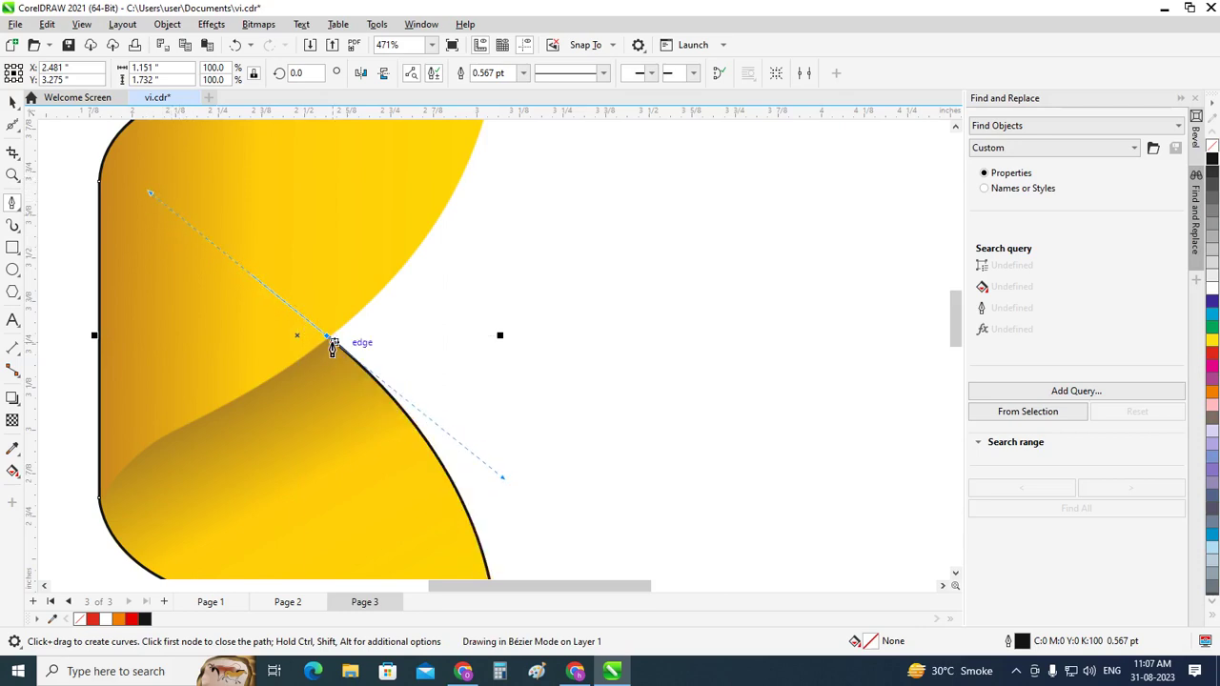
click(329, 340)
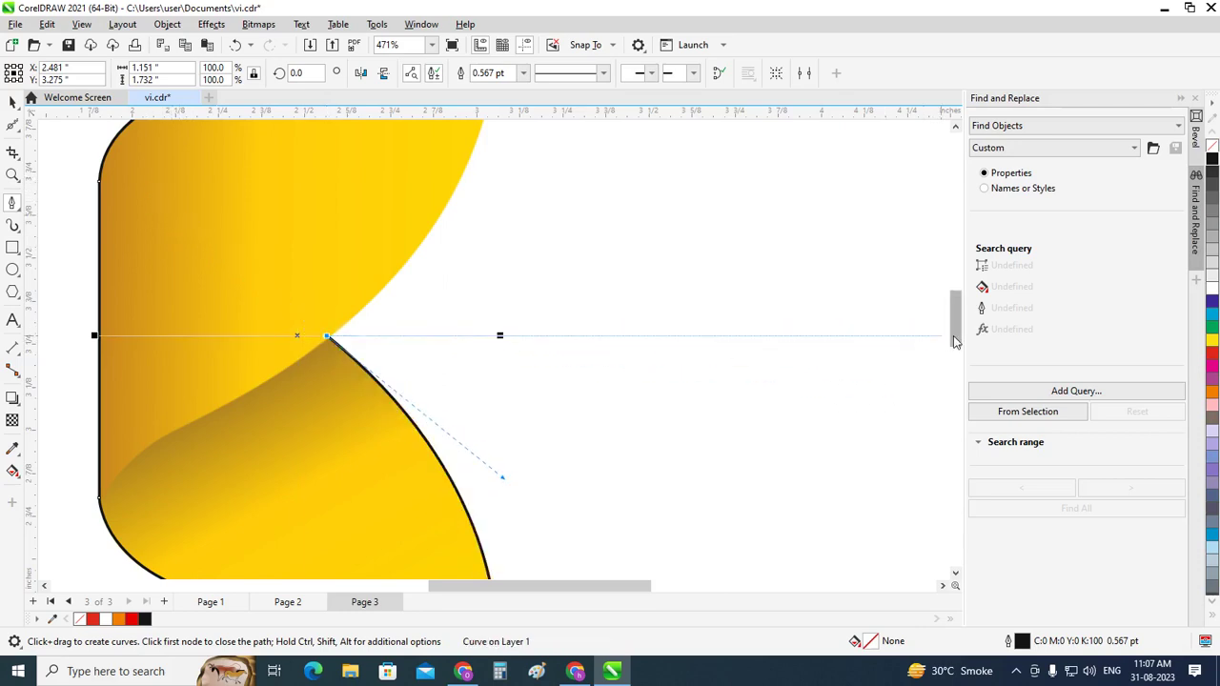
drag(956, 342, 956, 327)
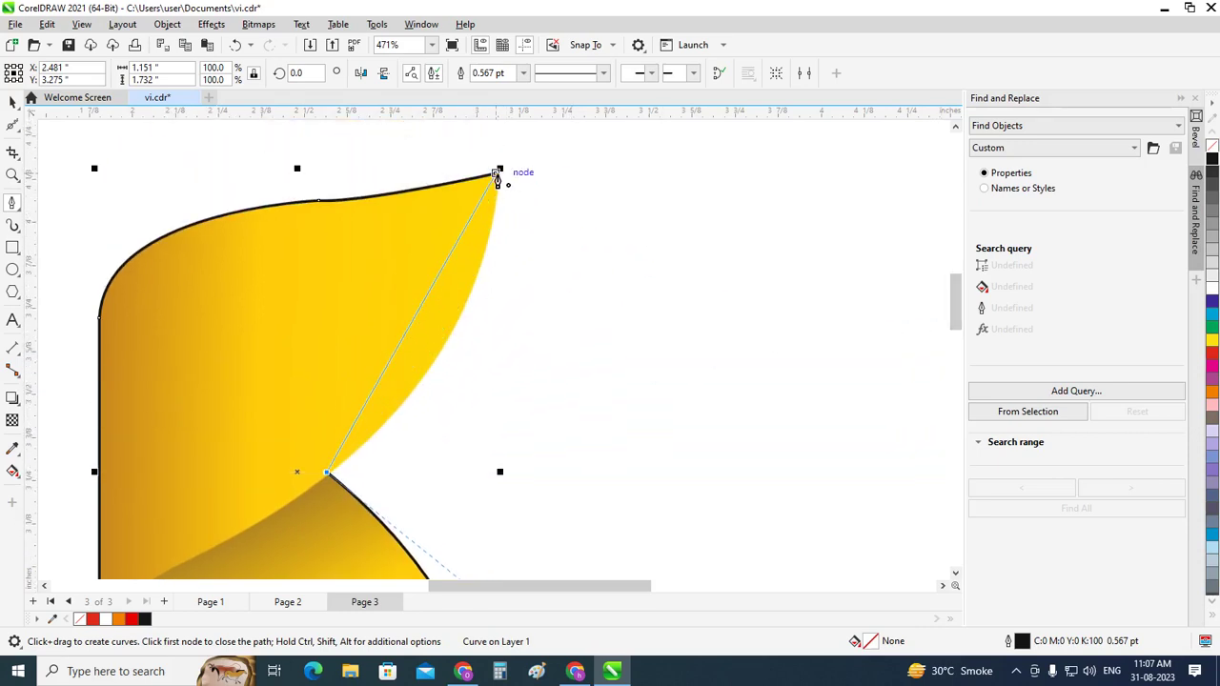
scroll(503, 204, down, 1)
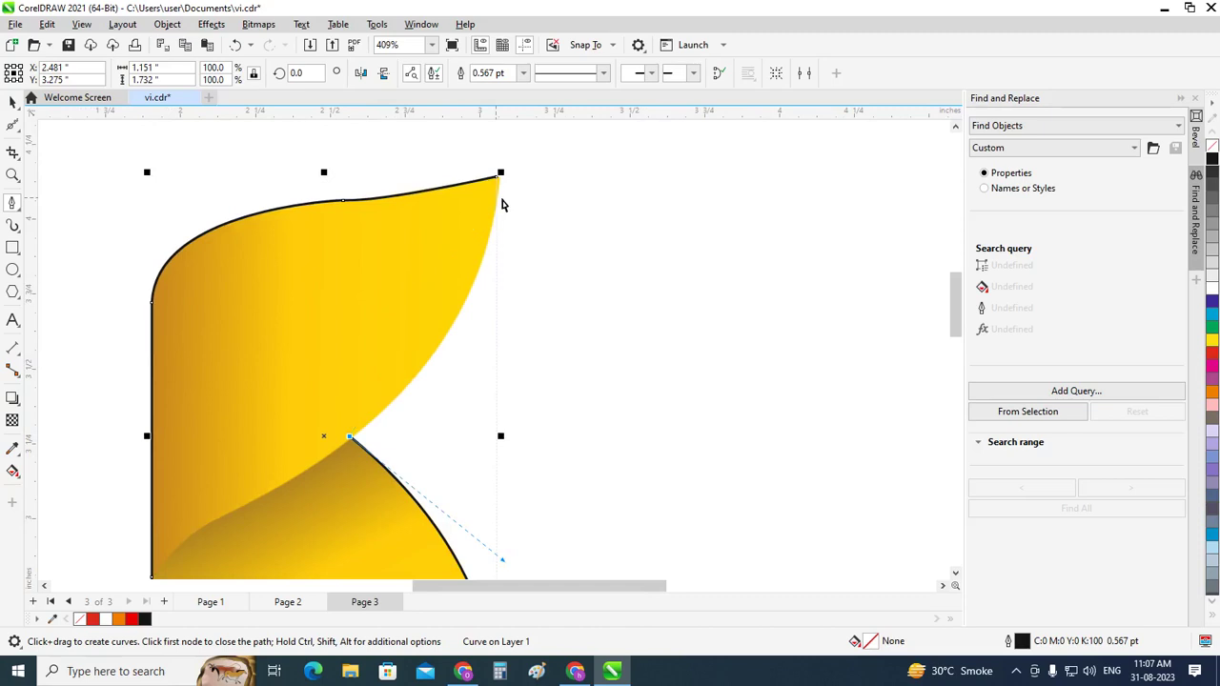
scroll(502, 204, down, 2)
scroll(502, 204, down, 1)
scroll(502, 204, down, 3)
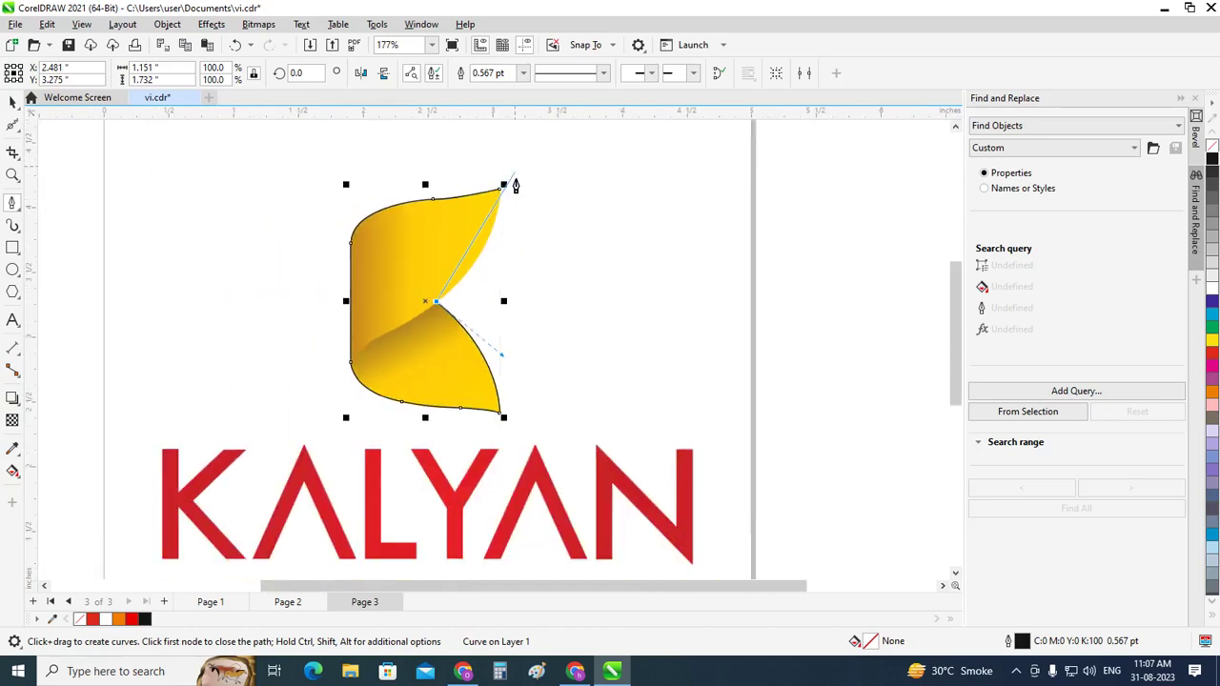
mouse_move(500, 188)
mouse_down()
mouse_move(522, 241)
mouse_move(491, 277)
mouse_up()
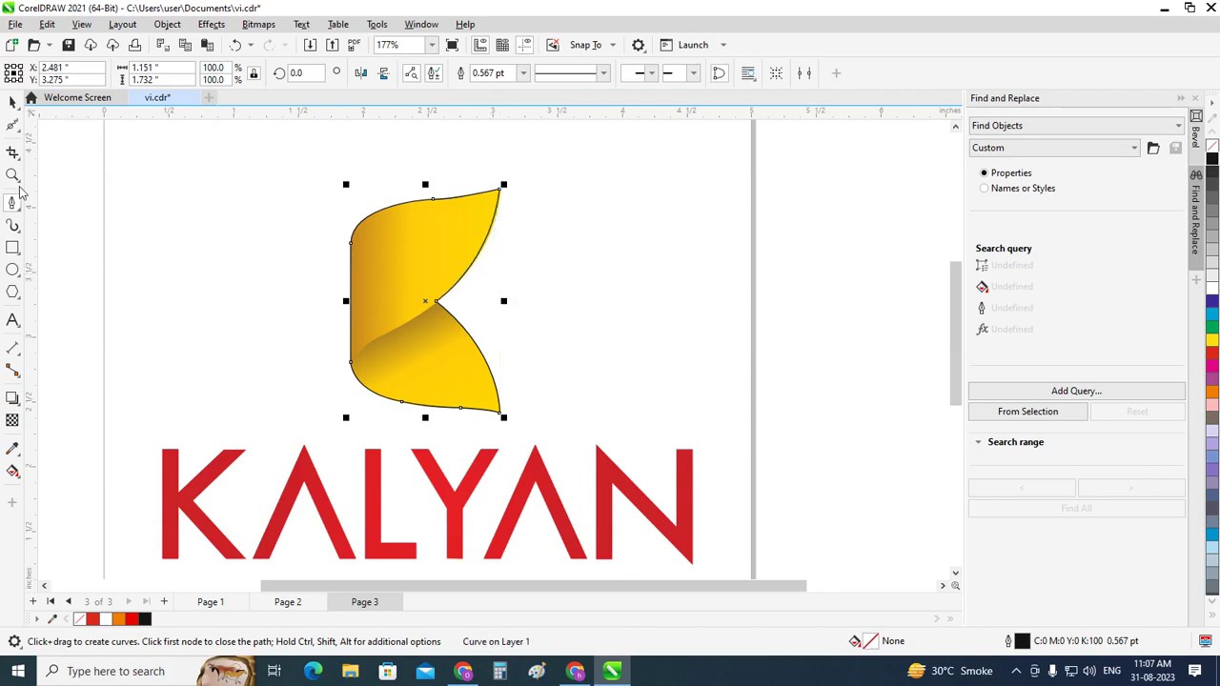
click(13, 103)
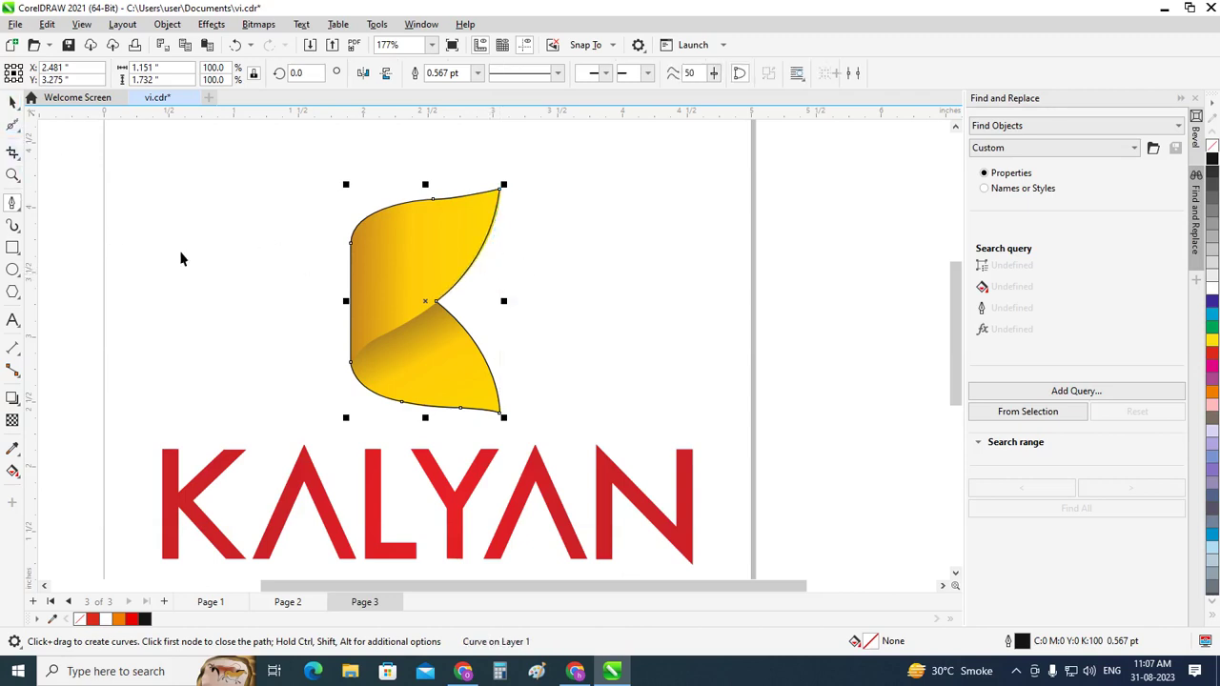
Drop a copy of the yellow K to the right of the page, then zoom back in
click(833, 303)
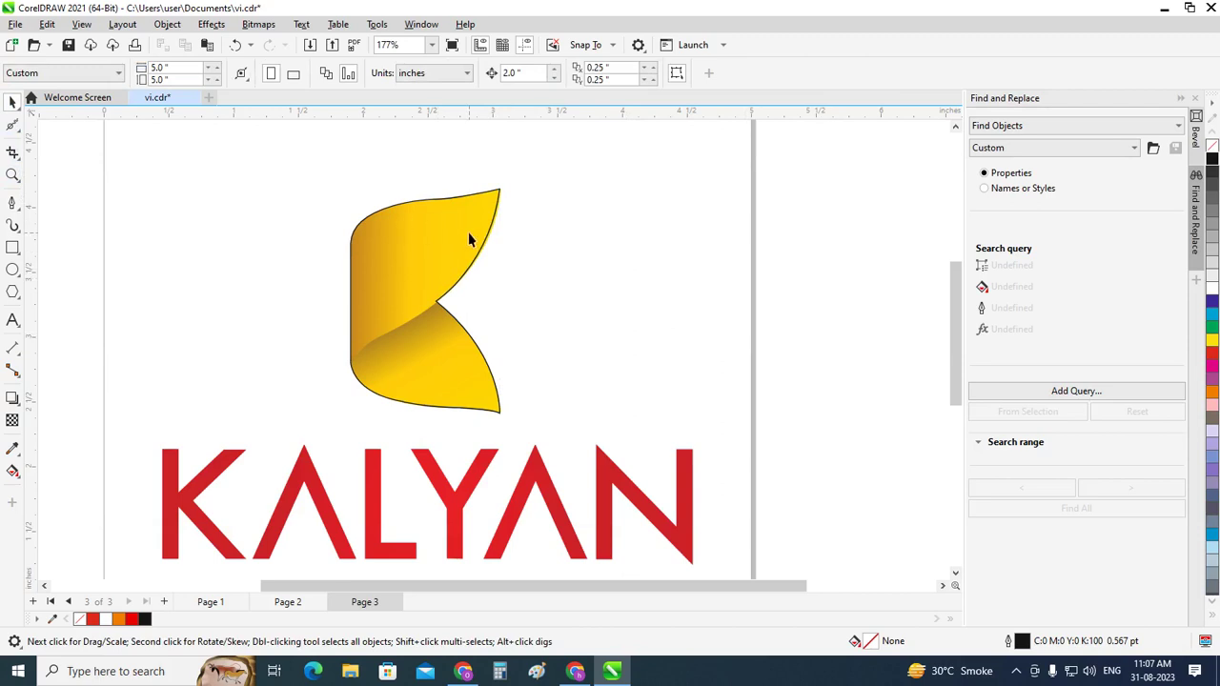
scroll(482, 233, up, 1)
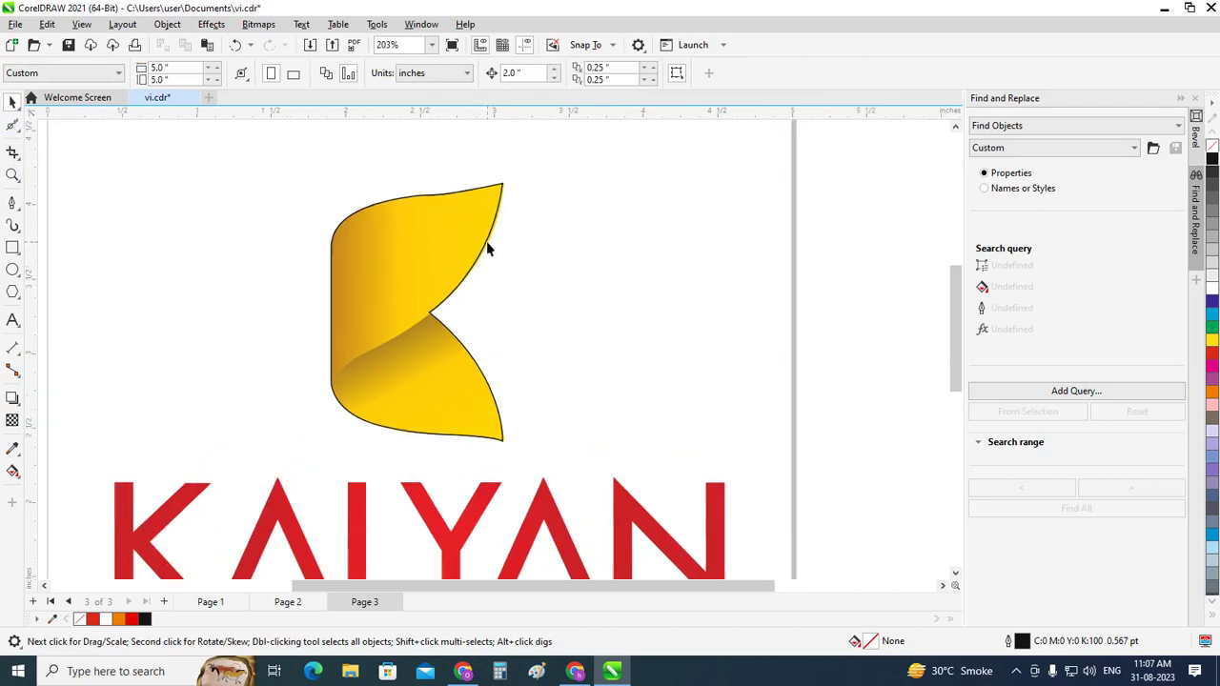
click(484, 248)
scroll(292, 279, down, 1)
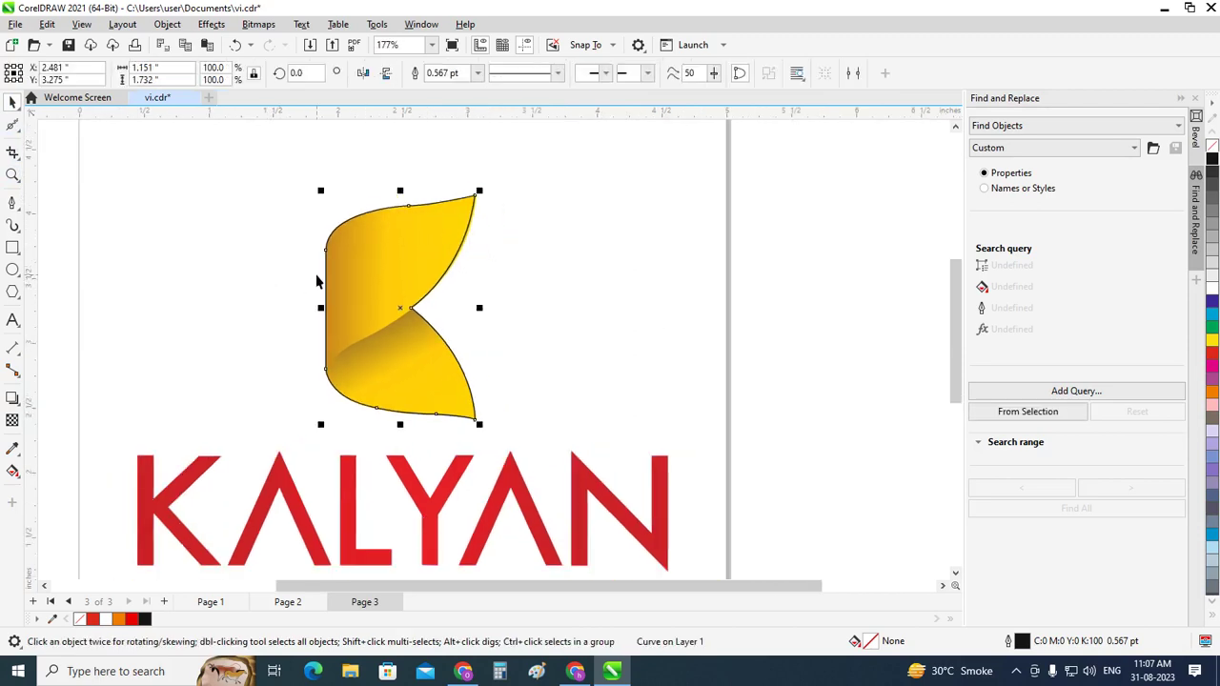
scroll(320, 282, down, 1)
drag(385, 303, 743, 305)
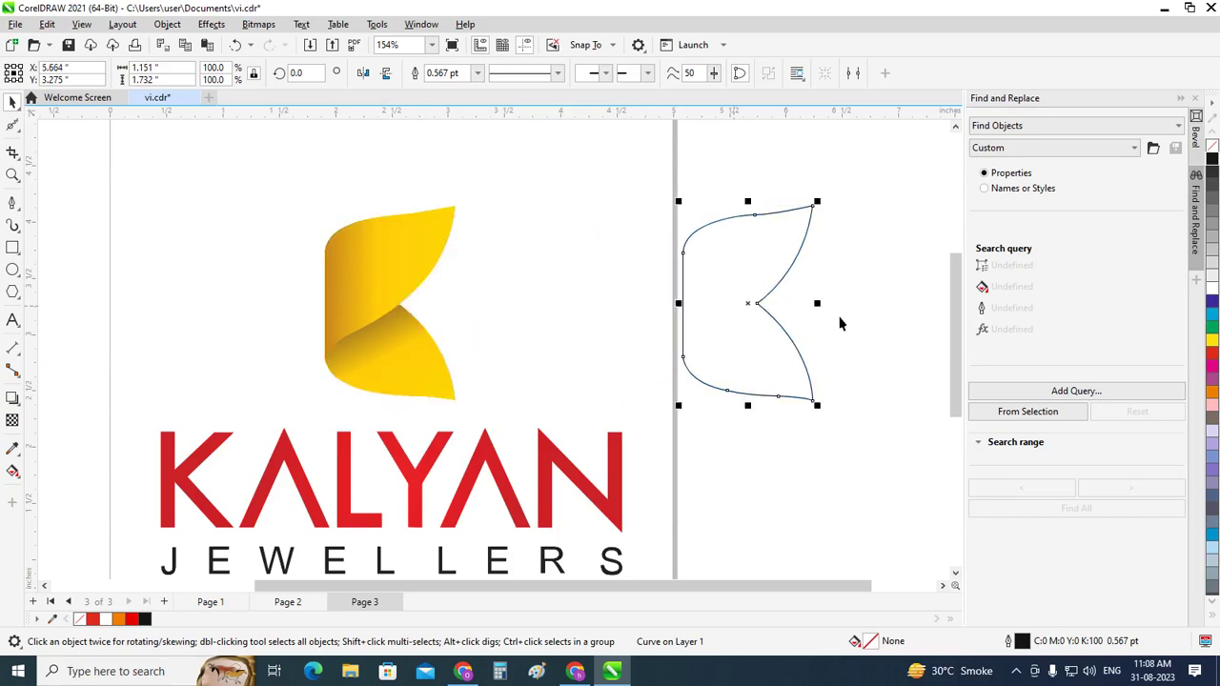
click(593, 250)
scroll(417, 258, up, 1)
scroll(416, 238, up, 3)
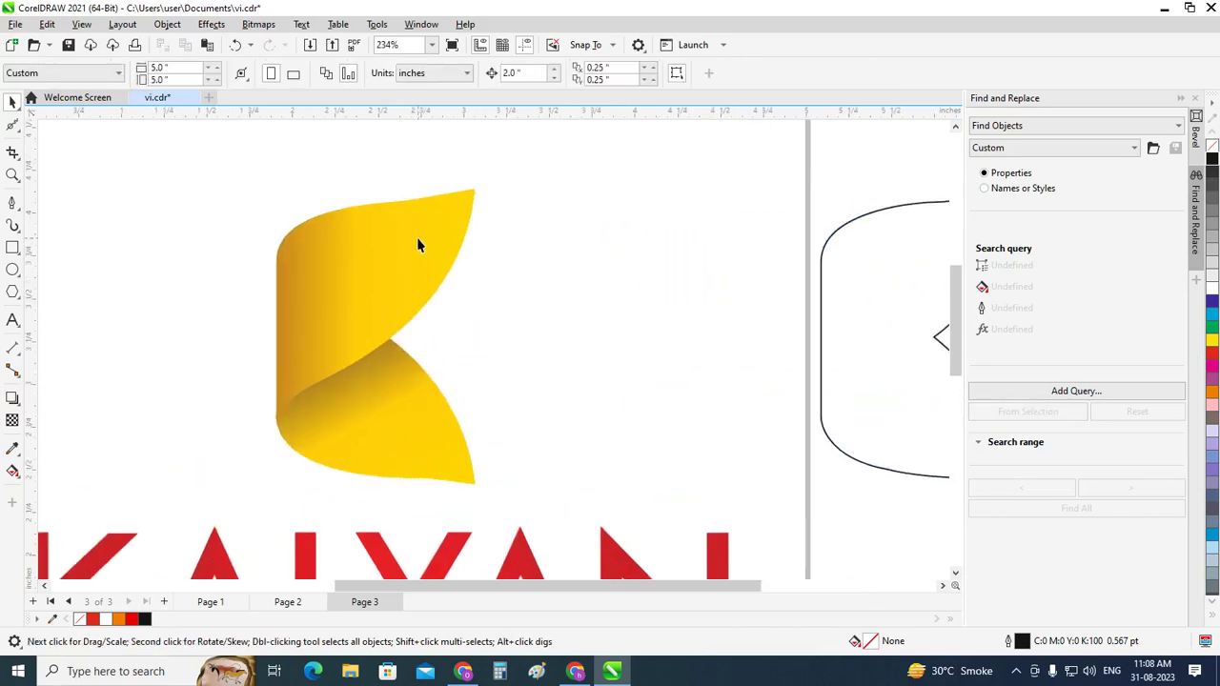
scroll(415, 224, up, 1)
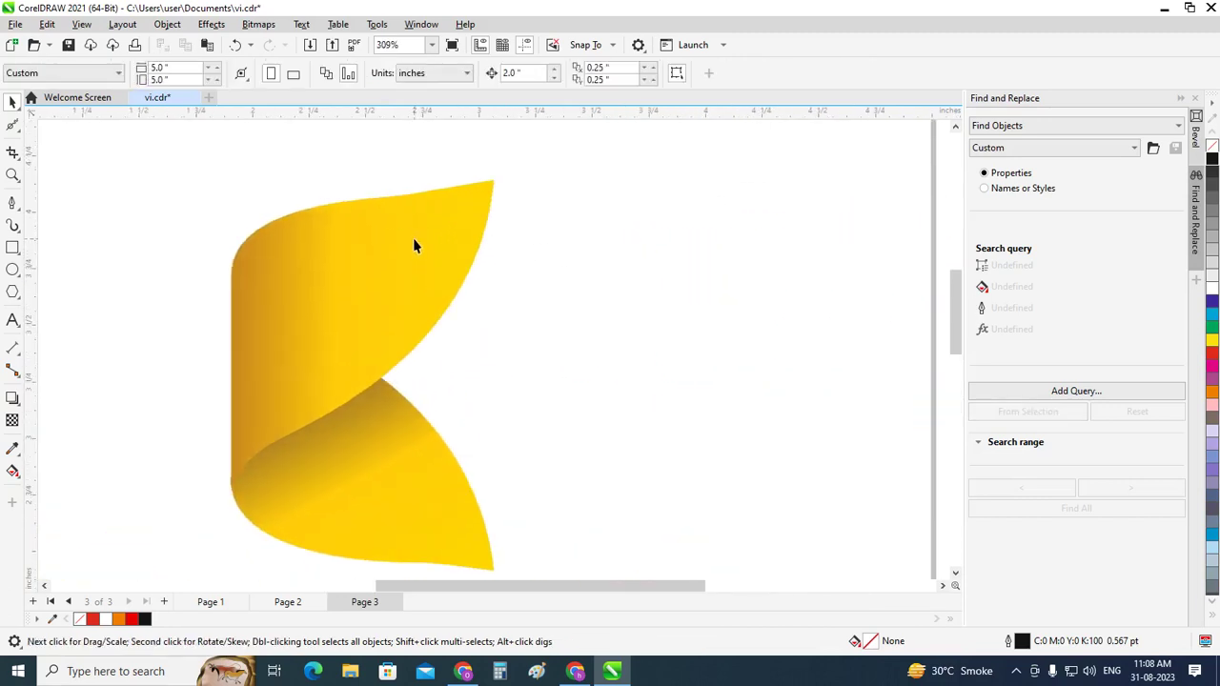
With the Bézier tool, trace from the K's top tip through the inner notch to the bottom-left corner
click(12, 202)
click(50, 256)
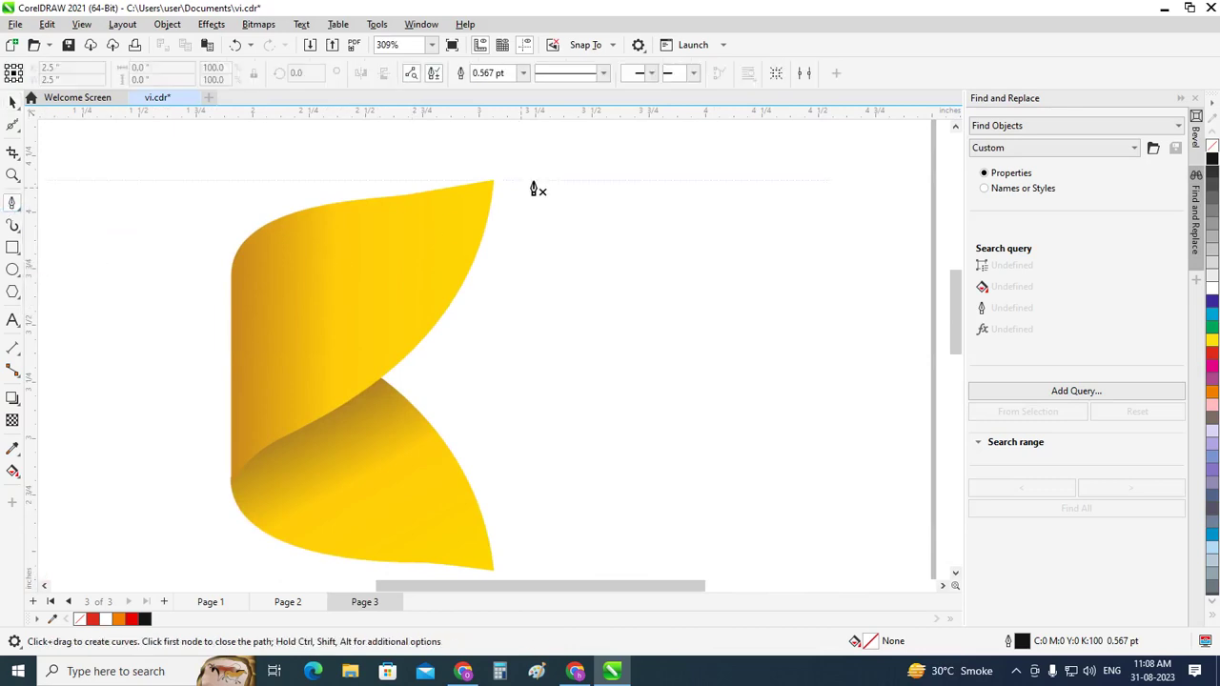
click(492, 181)
drag(383, 381, 280, 464)
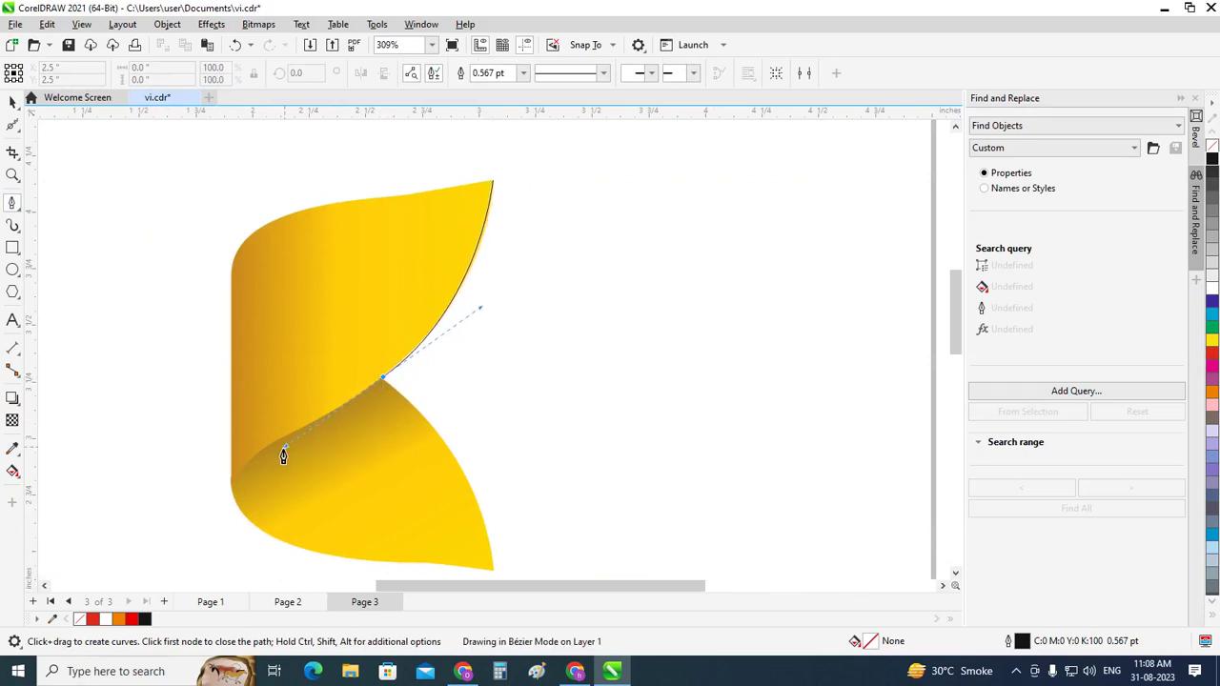
click(383, 381)
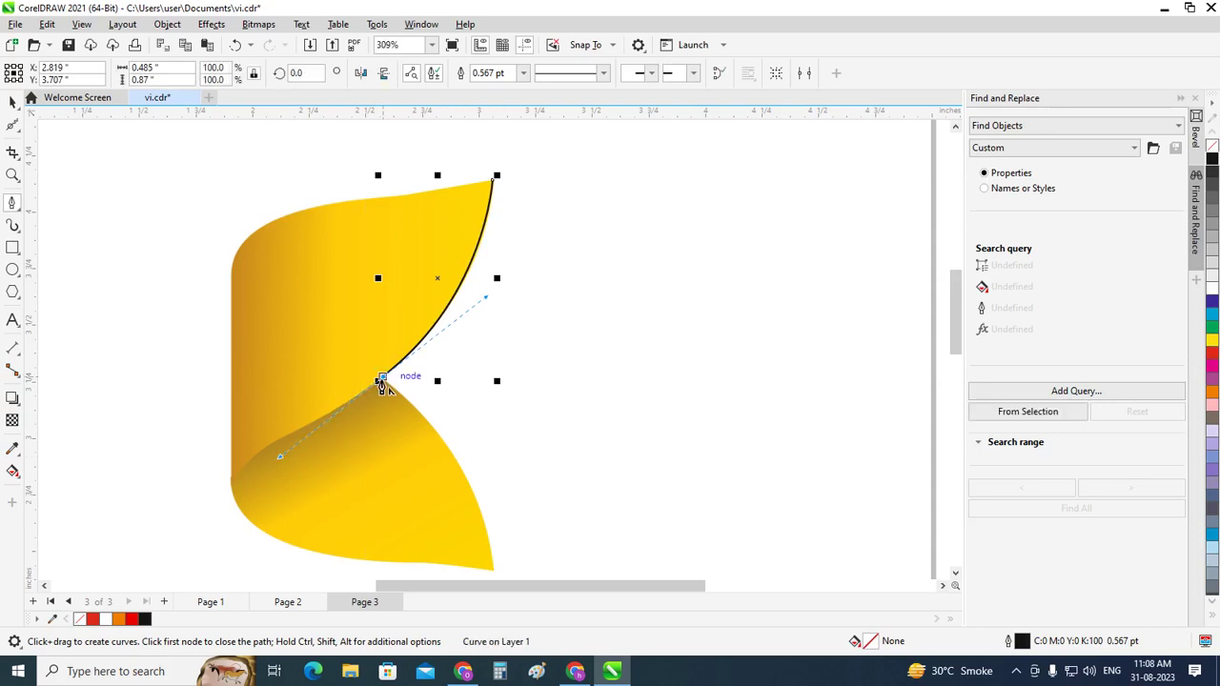
click(382, 380)
drag(299, 436, 255, 457)
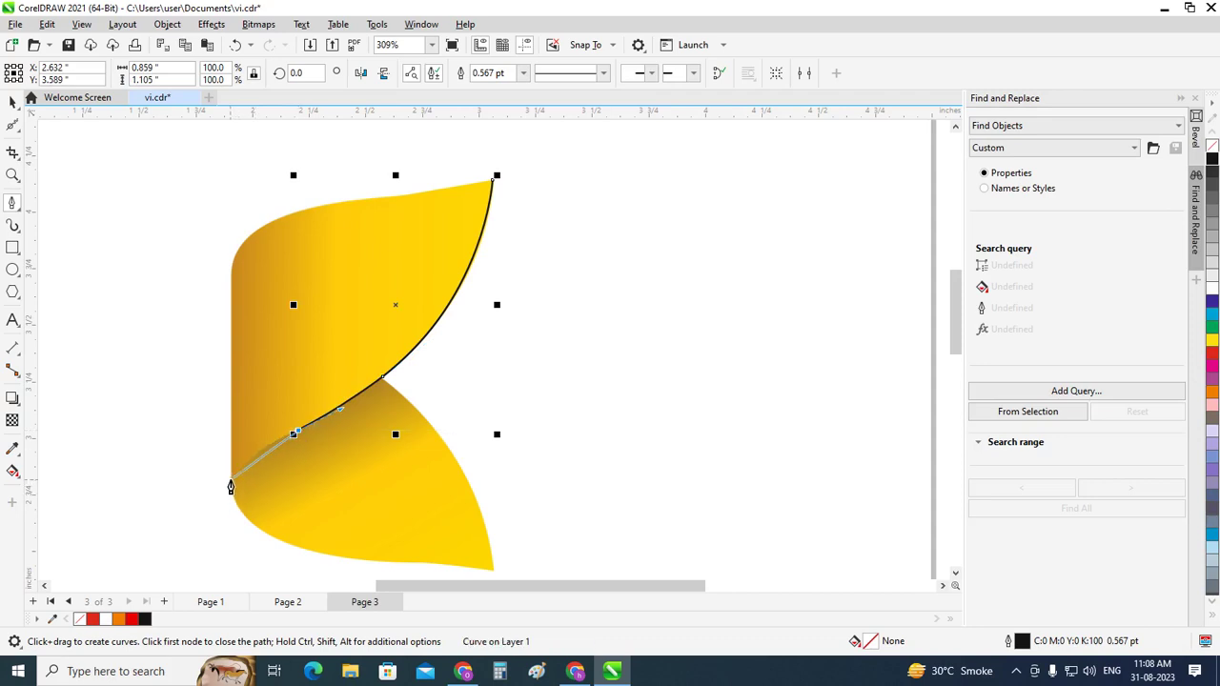
drag(230, 487, 223, 499)
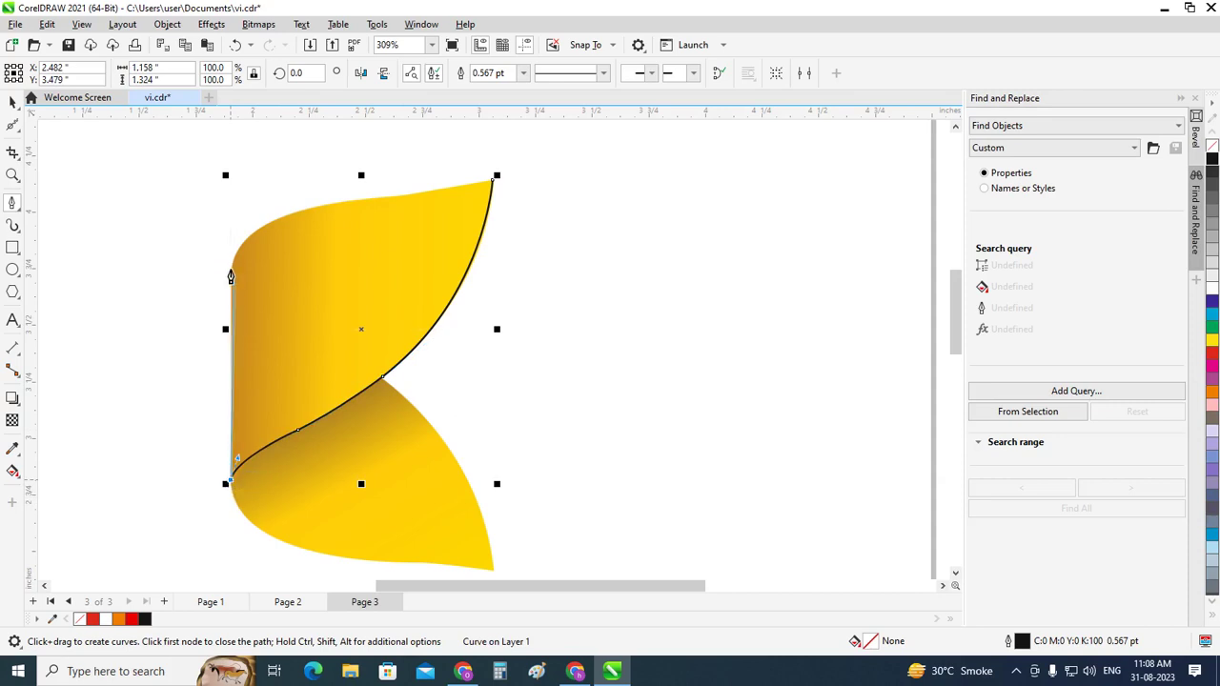
Continue the path up the left edge and along the top edge to the top-right tip
drag(230, 279, 304, 221)
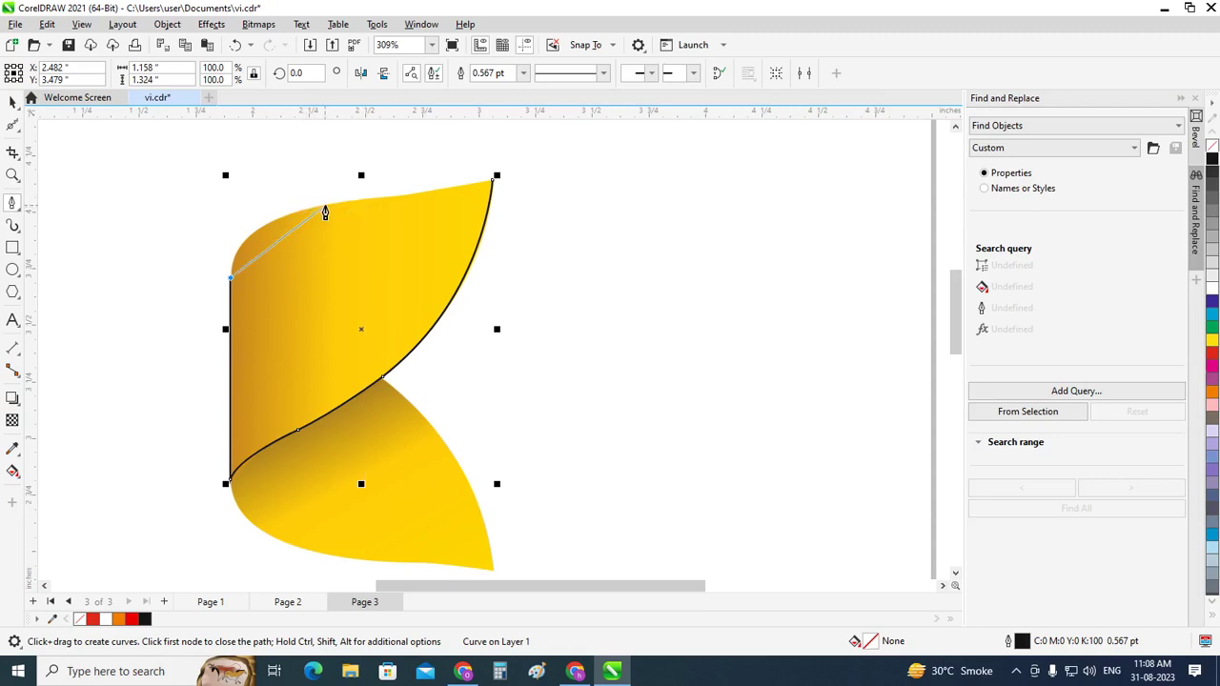
drag(325, 208, 419, 199)
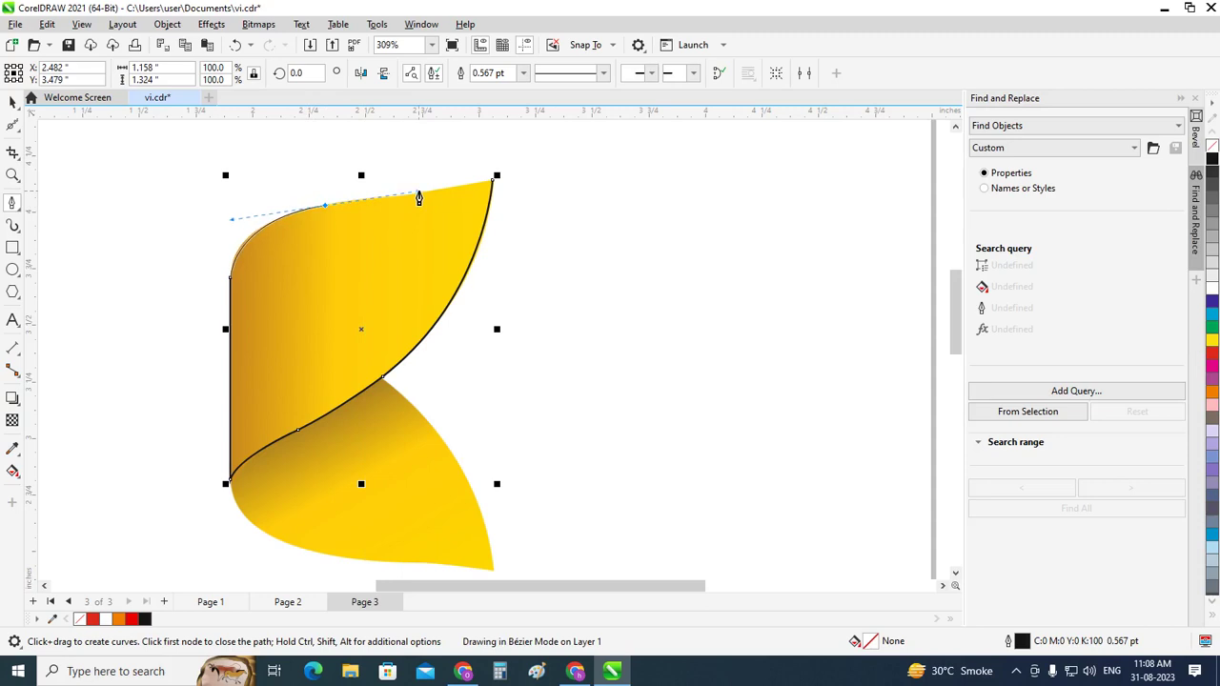
drag(423, 196, 423, 196)
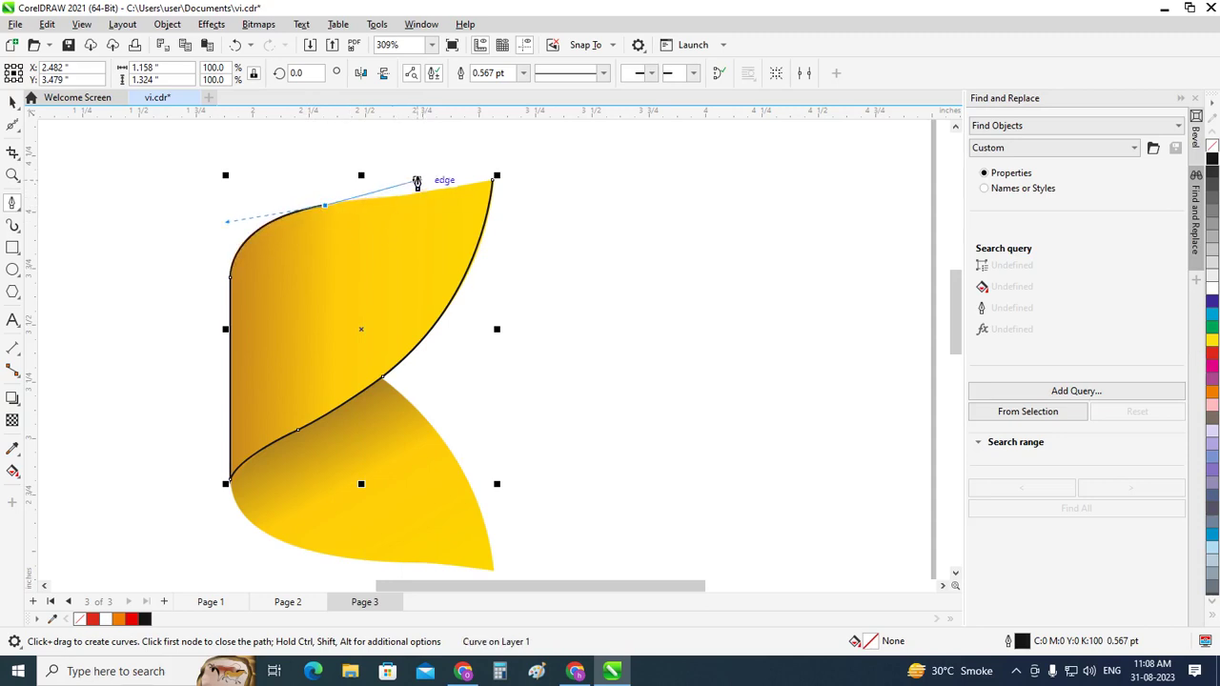
scroll(420, 175, up, 1)
scroll(388, 168, up, 1)
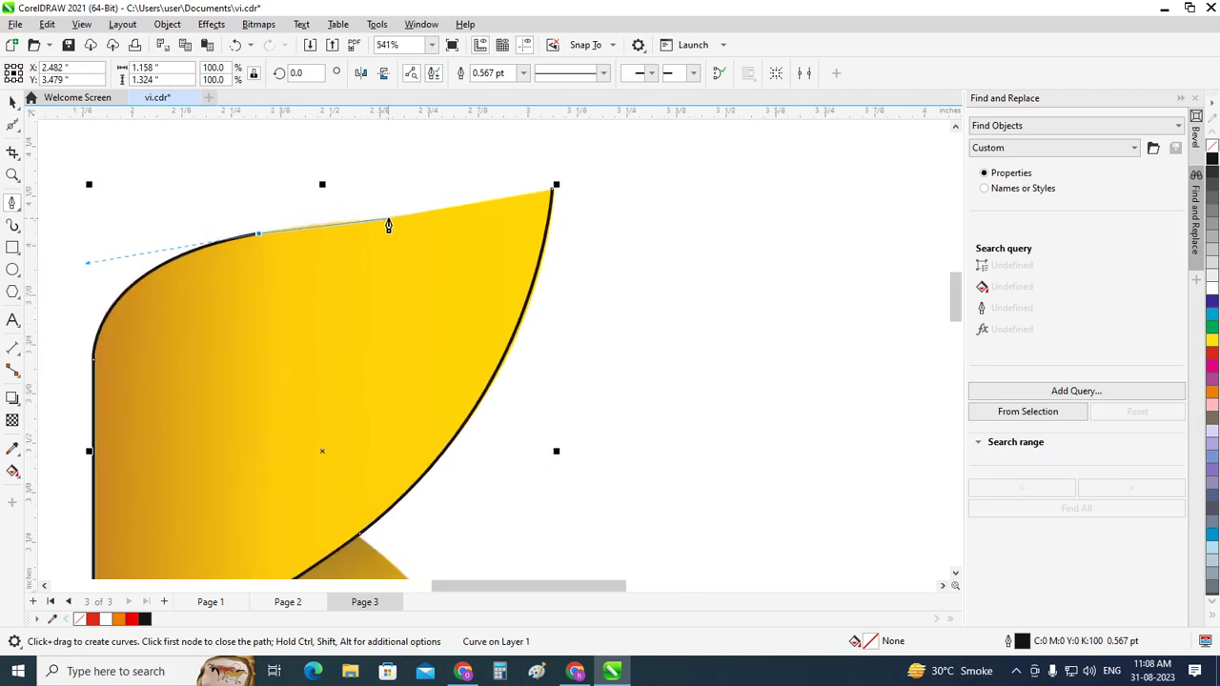
mouse_move(388, 226)
mouse_down()
mouse_move(431, 224)
mouse_move(394, 225)
mouse_up()
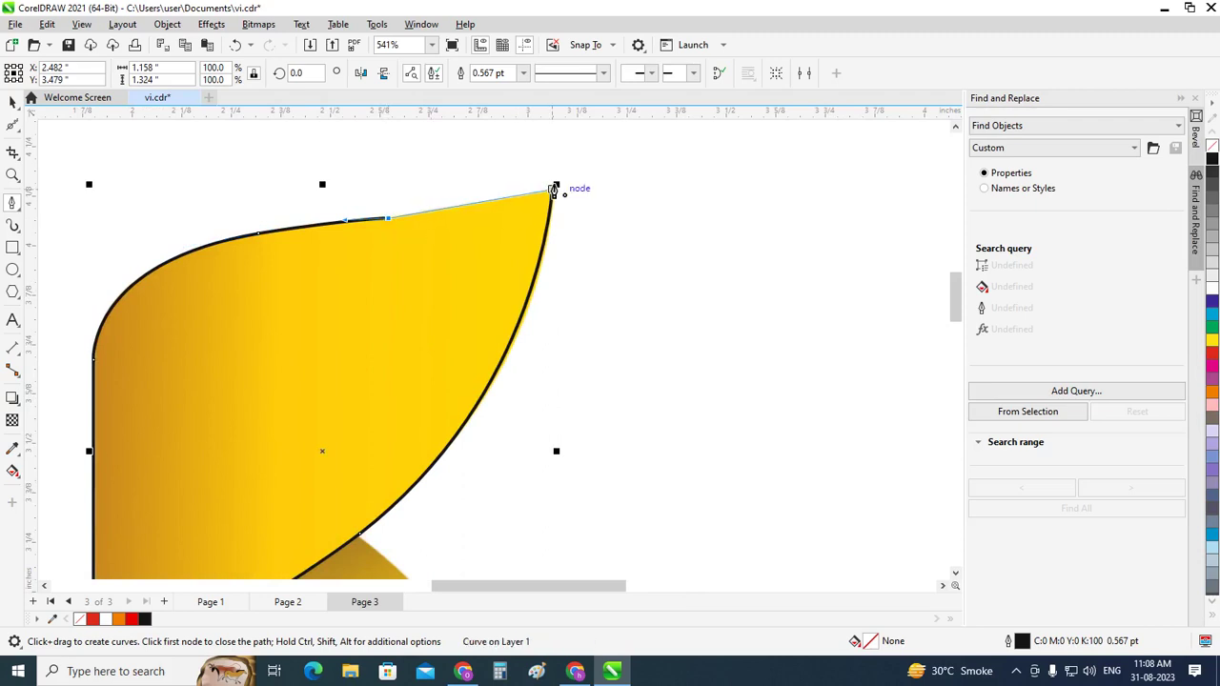
drag(554, 190, 598, 194)
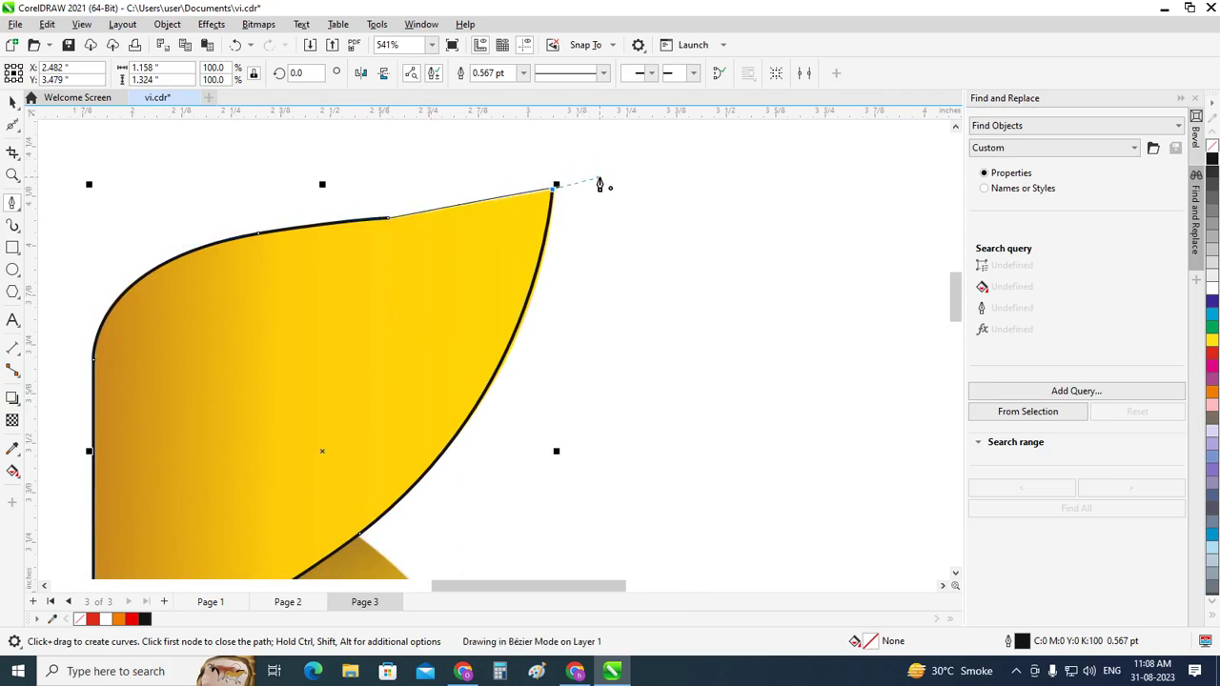
drag(598, 193, 610, 191)
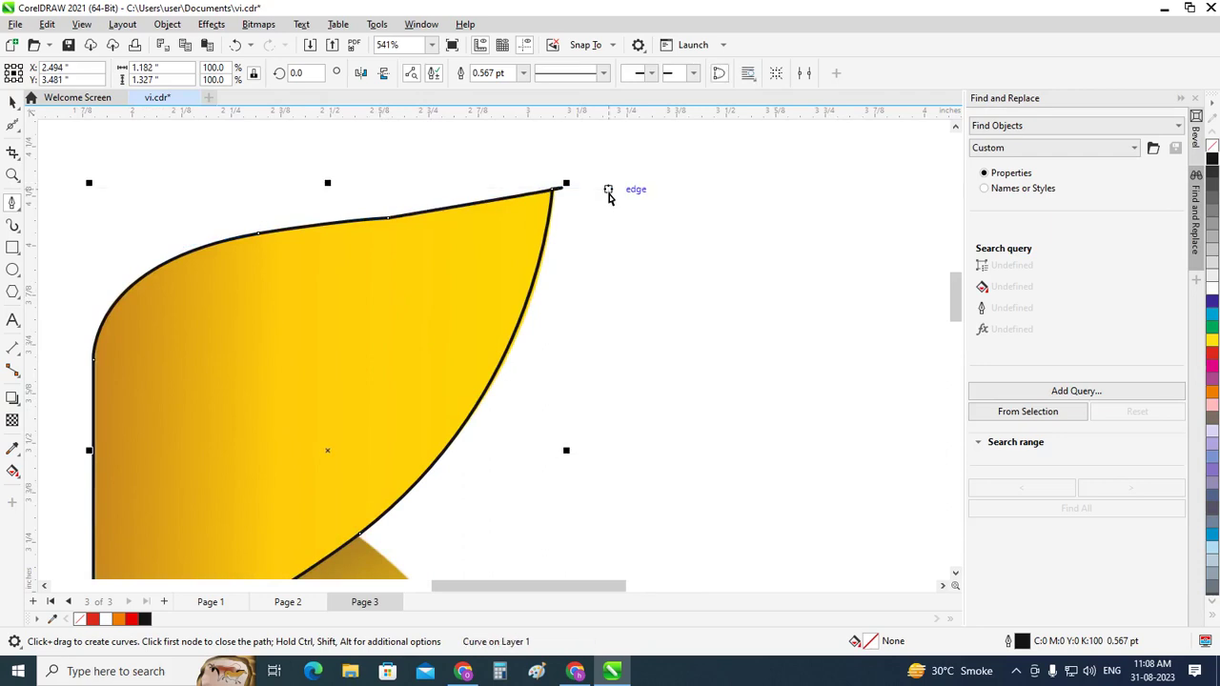
drag(430, 217, 566, 222)
key(ctrl+z)
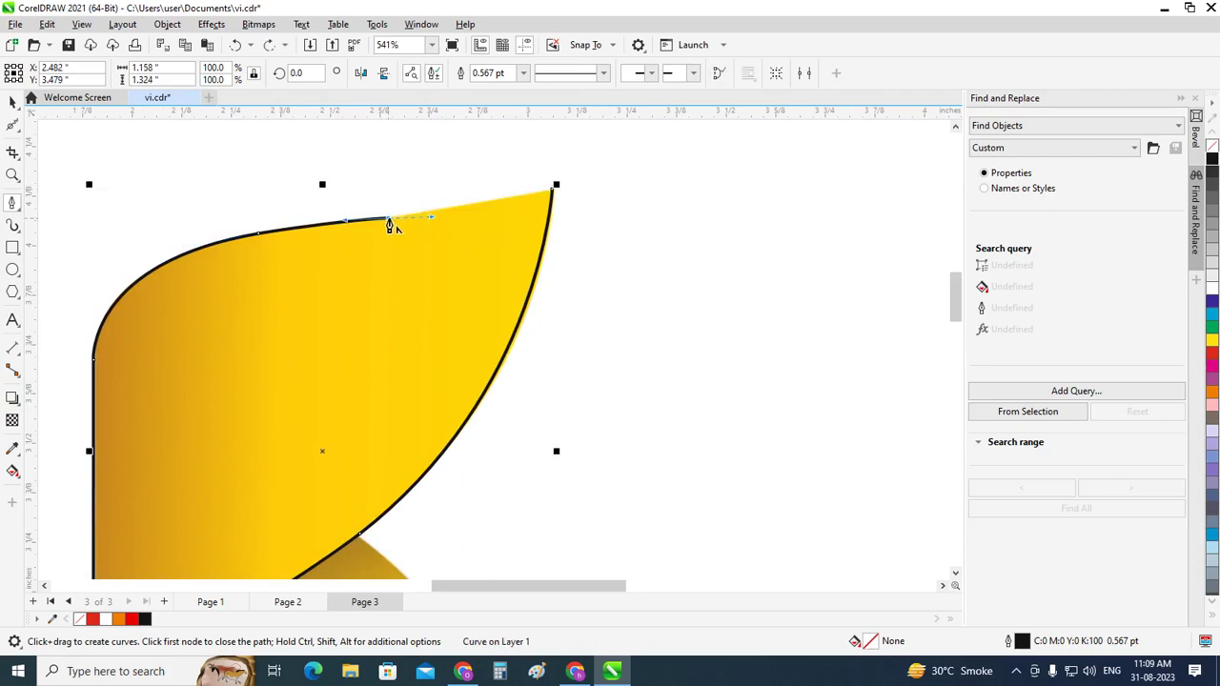
mouse_move(388, 218)
mouse_down()
mouse_move(567, 189)
mouse_move(556, 191)
mouse_up()
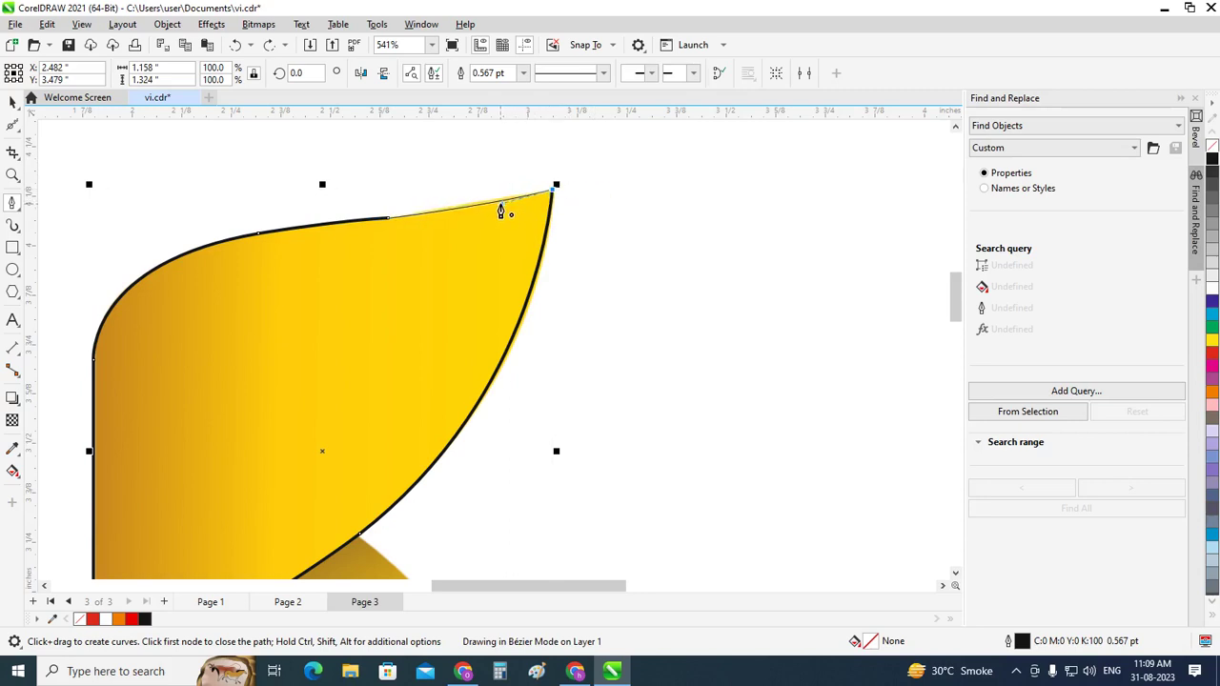
Select the traced curve with the outline K copy and align them together
scroll(233, 286, down, 2)
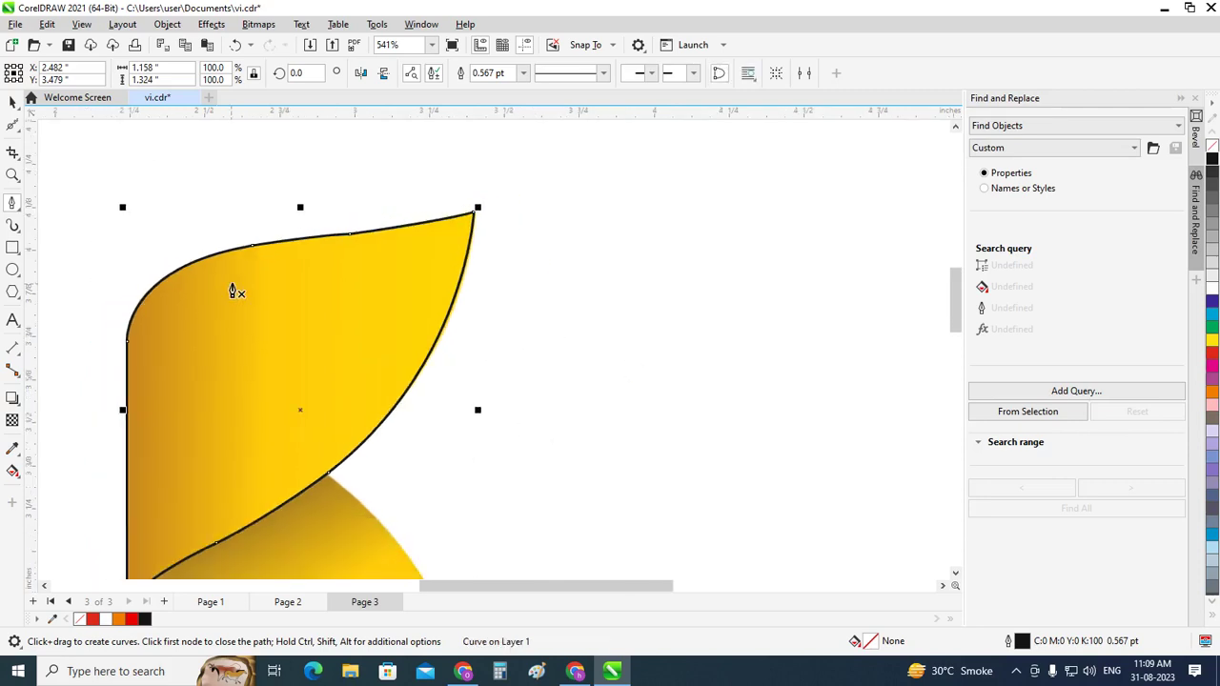
scroll(229, 305, down, 2)
click(12, 102)
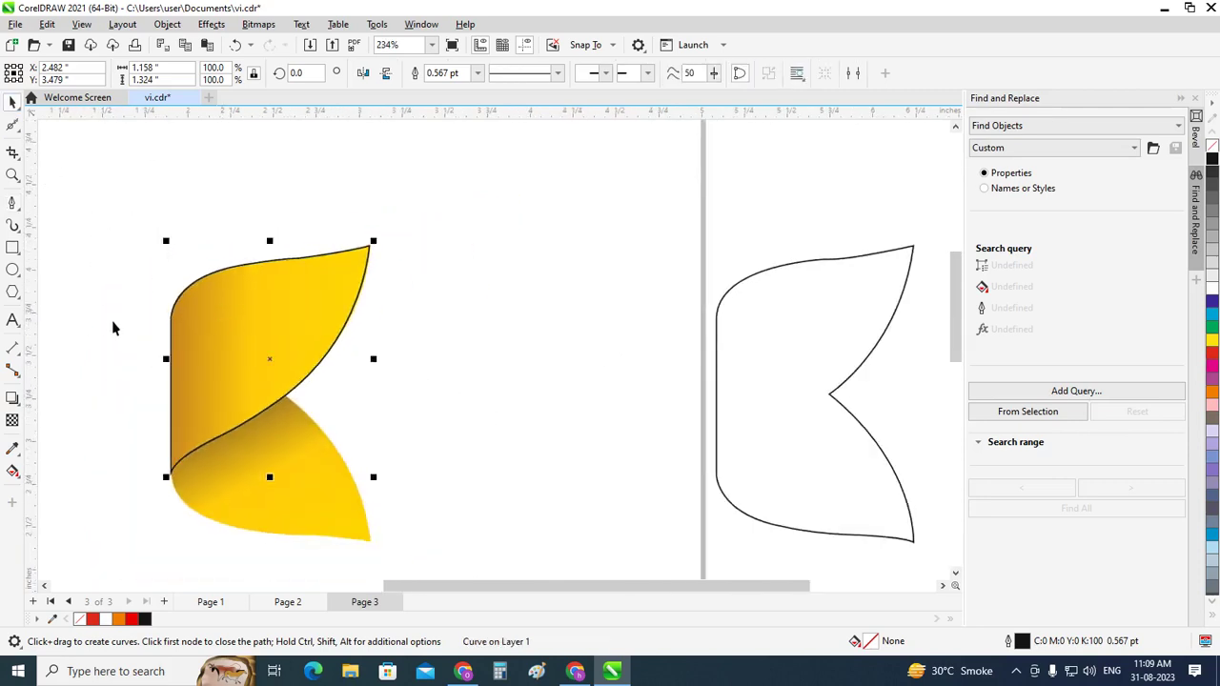
scroll(118, 328, down, 2)
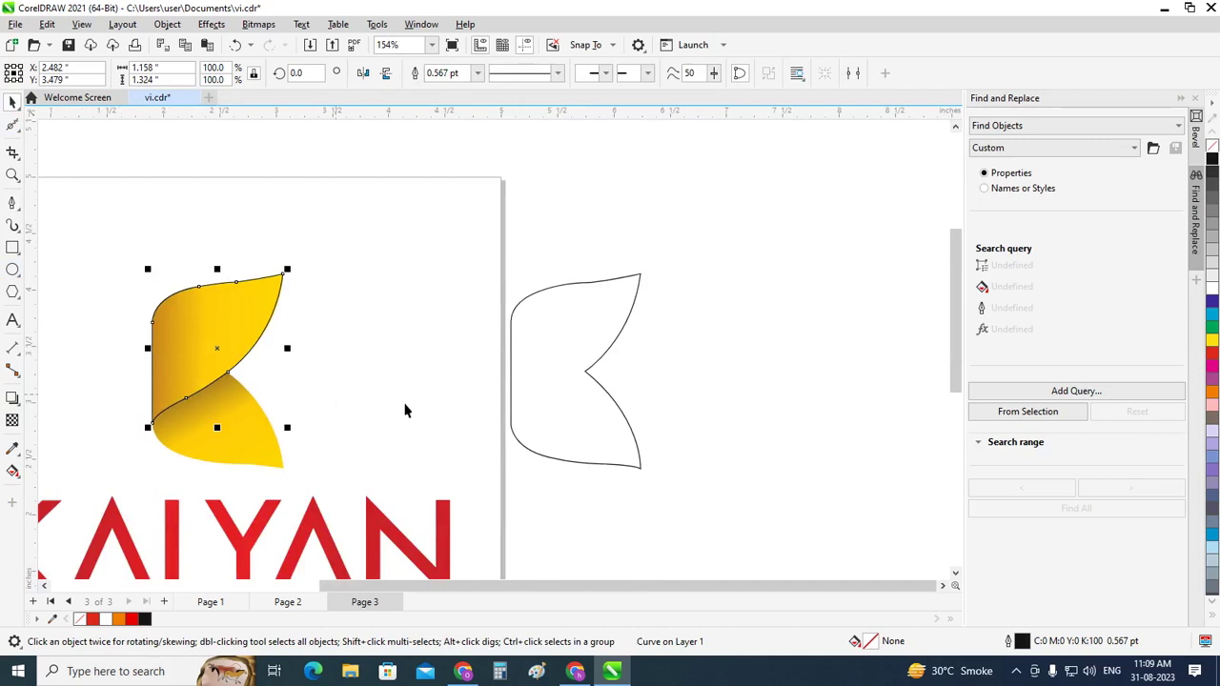
shift+click(548, 410)
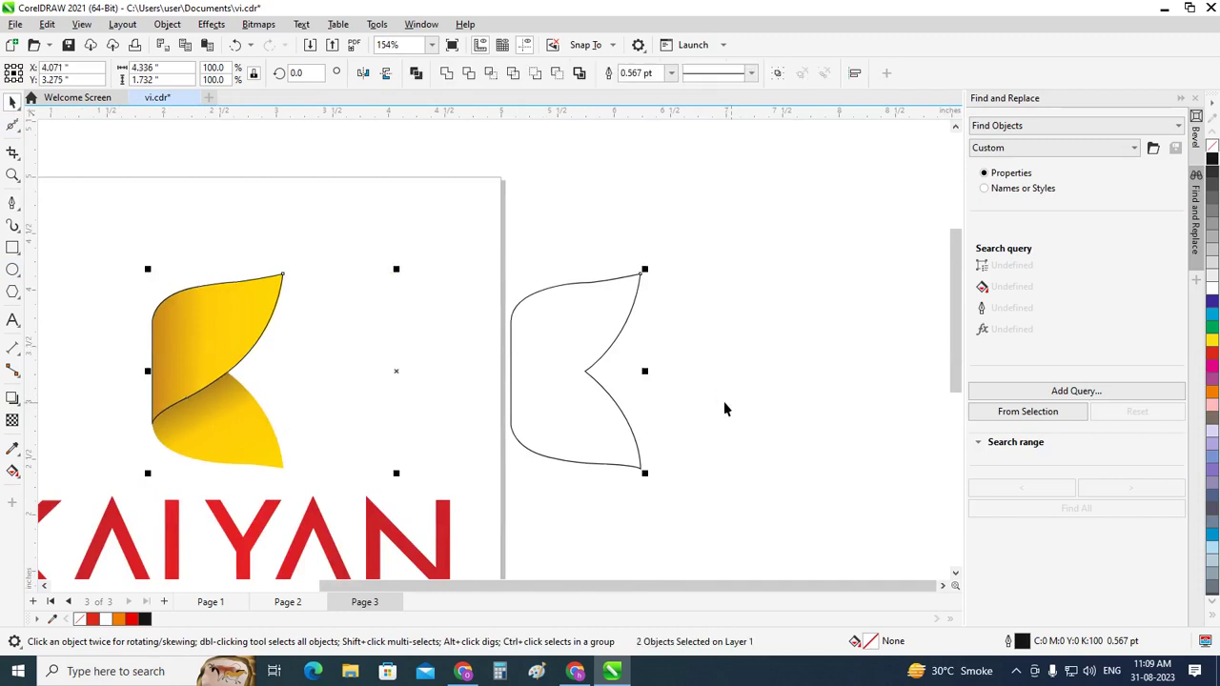
click(773, 372)
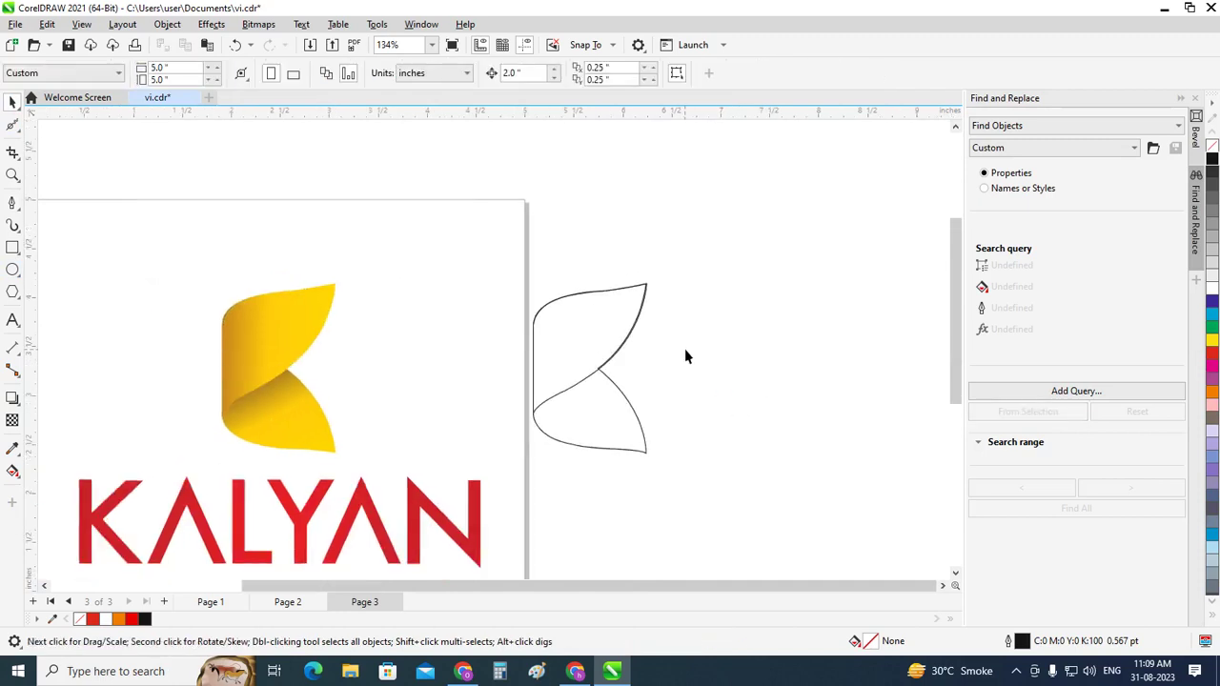
scroll(686, 353, up, 3)
Inspect the curves, then select the upper-fold curve together with the outline K
click(584, 447)
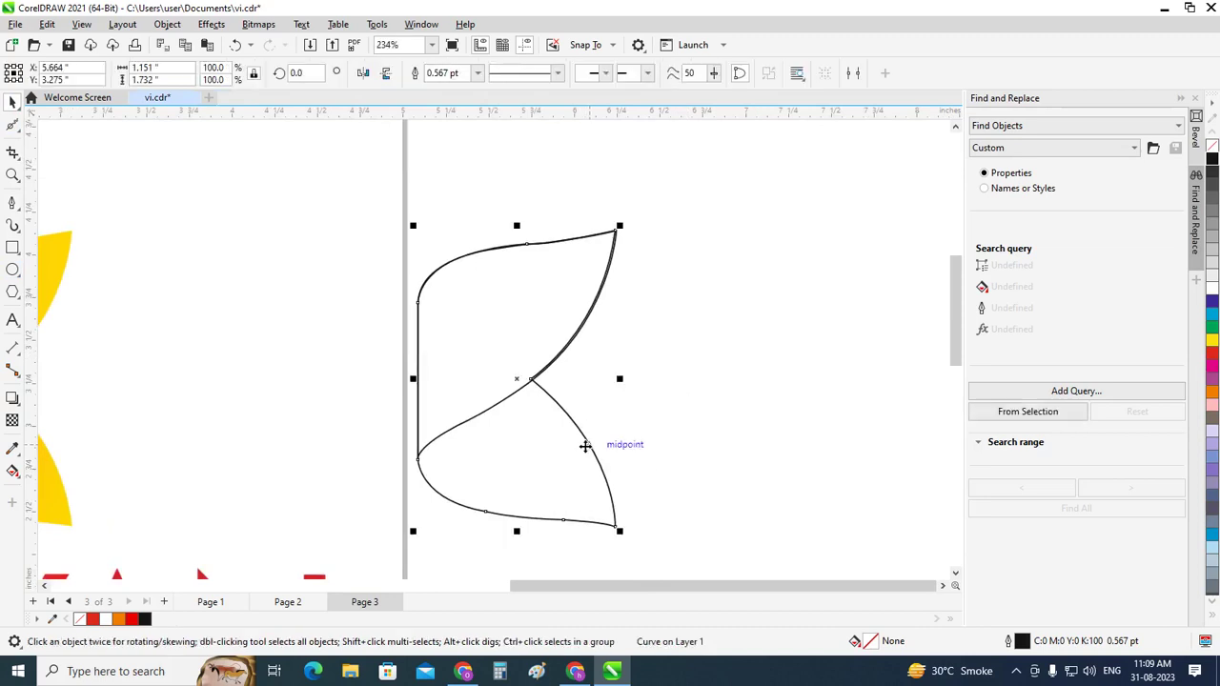
scroll(560, 364, up, 2)
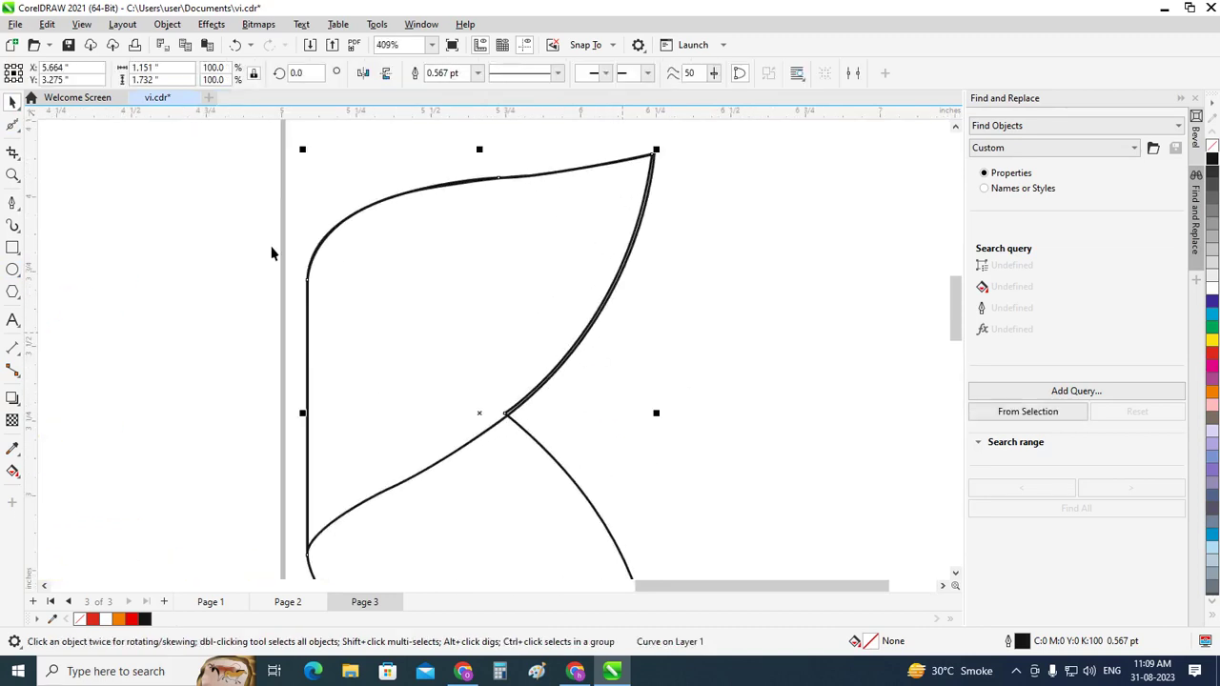
scroll(457, 249, down, 1)
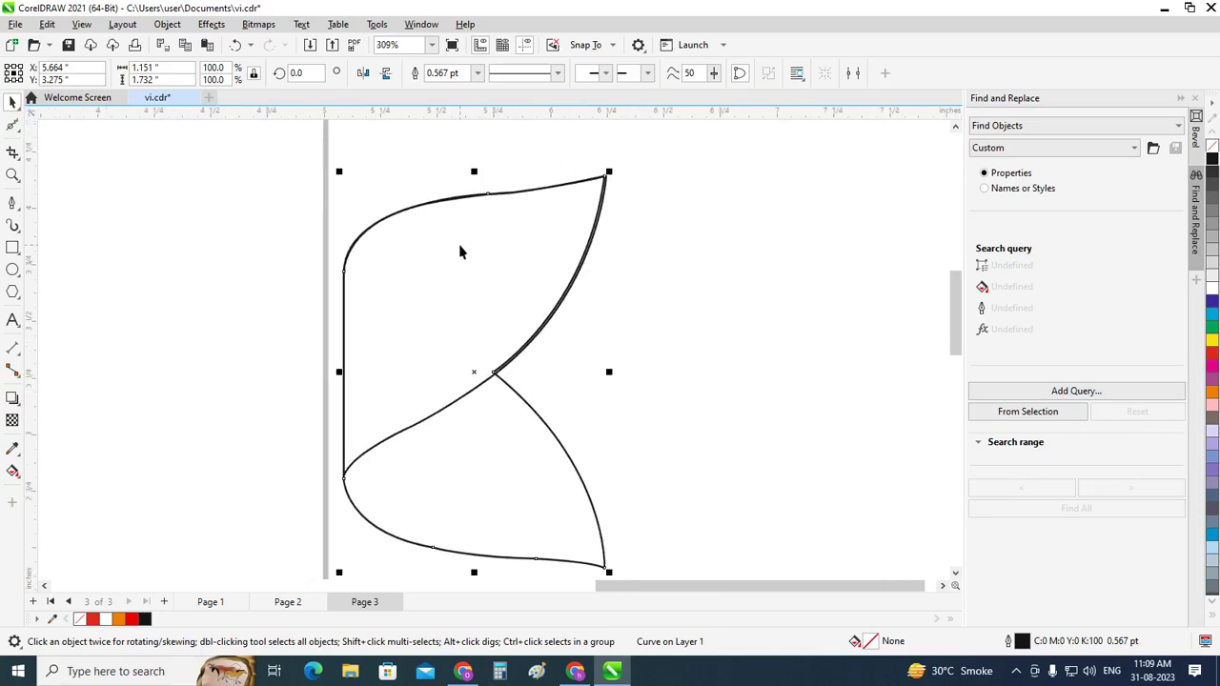
scroll(460, 251, down, 1)
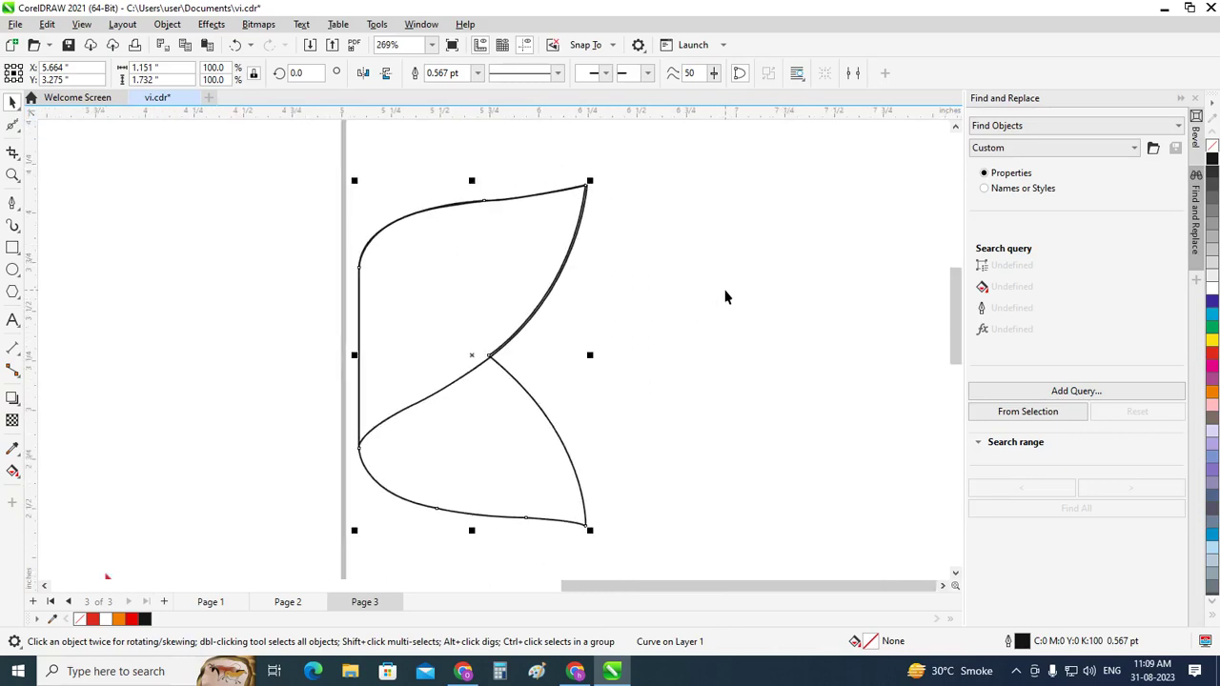
click(724, 297)
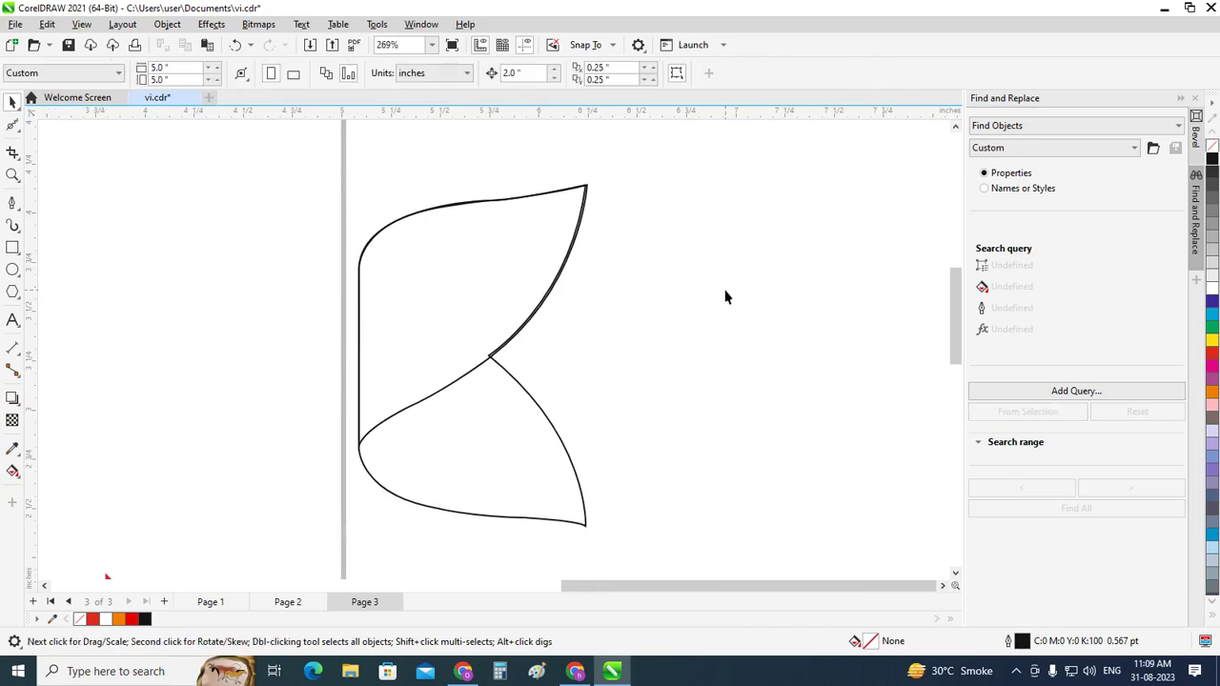
click(514, 384)
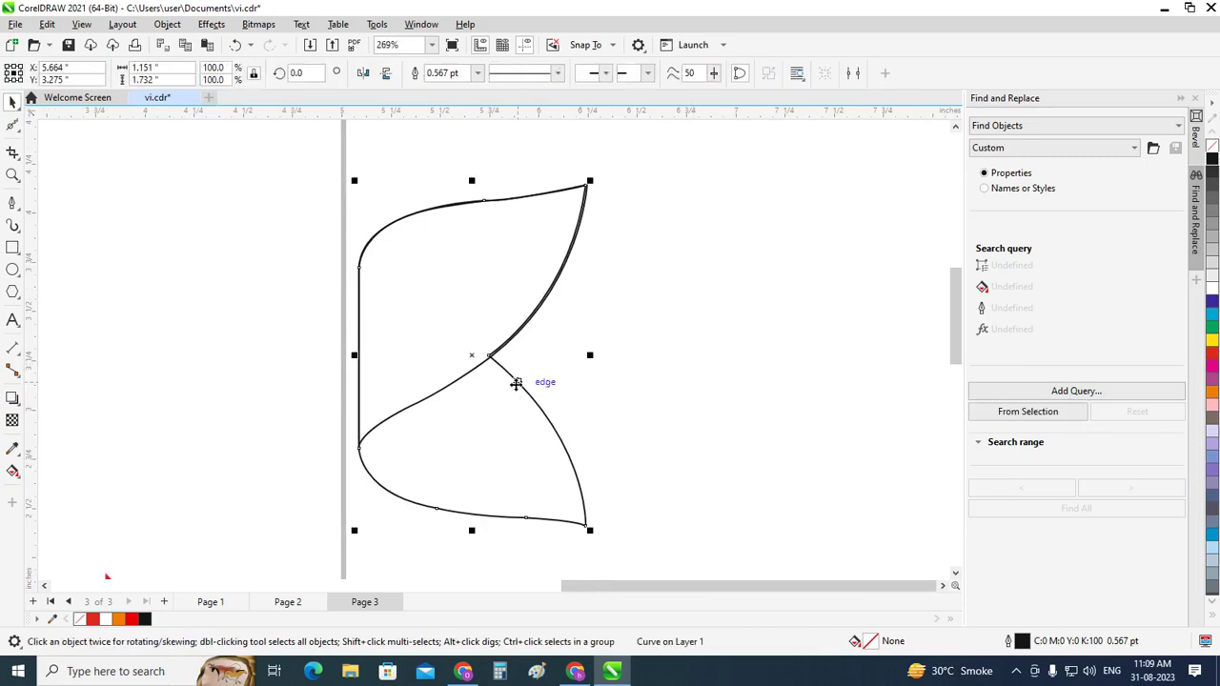
click(676, 321)
scroll(525, 225, down, 1)
click(564, 277)
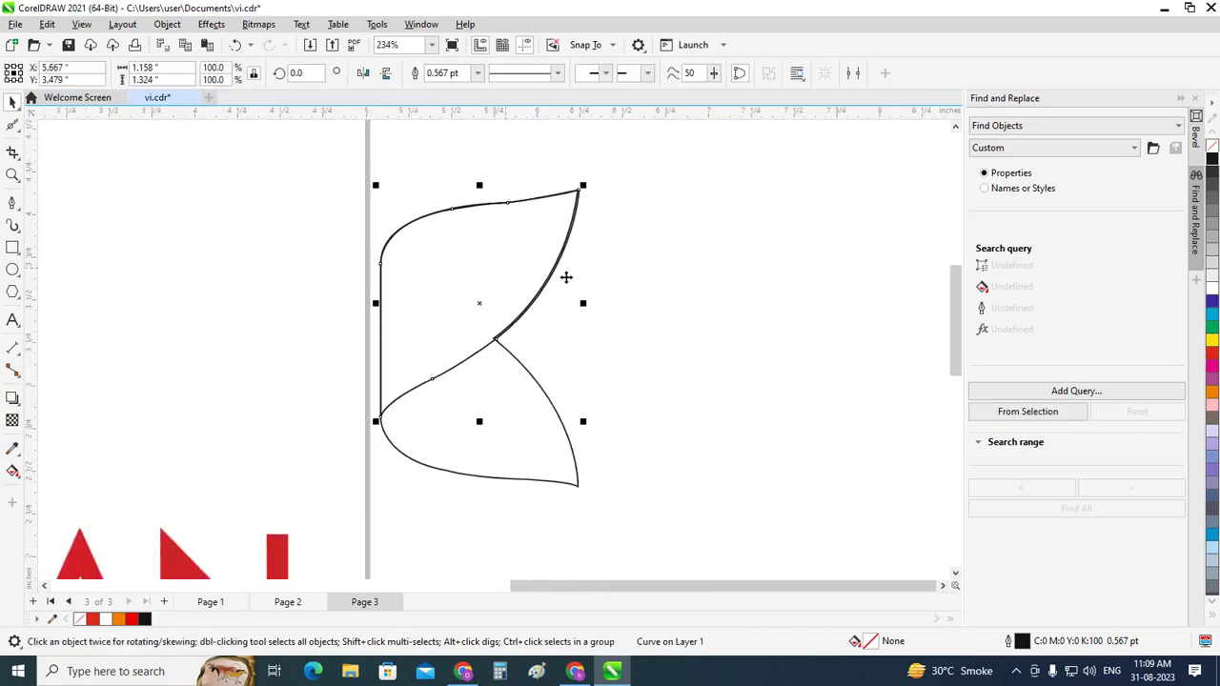
shift+click(560, 442)
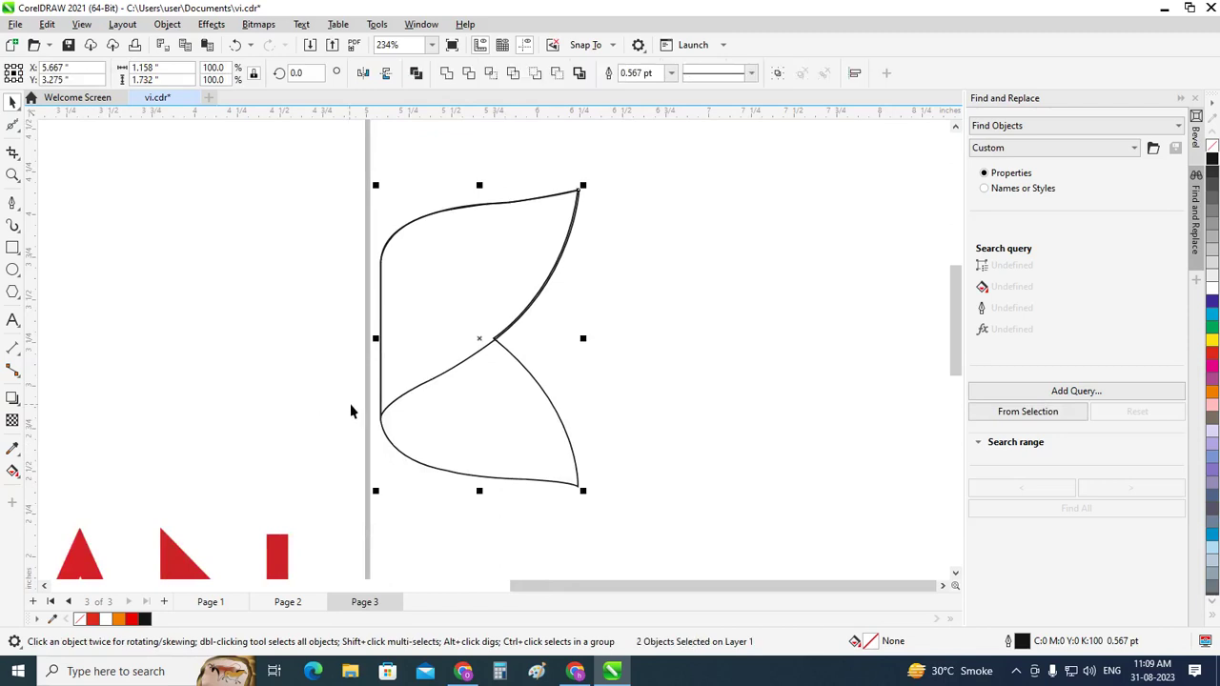
click(12, 471)
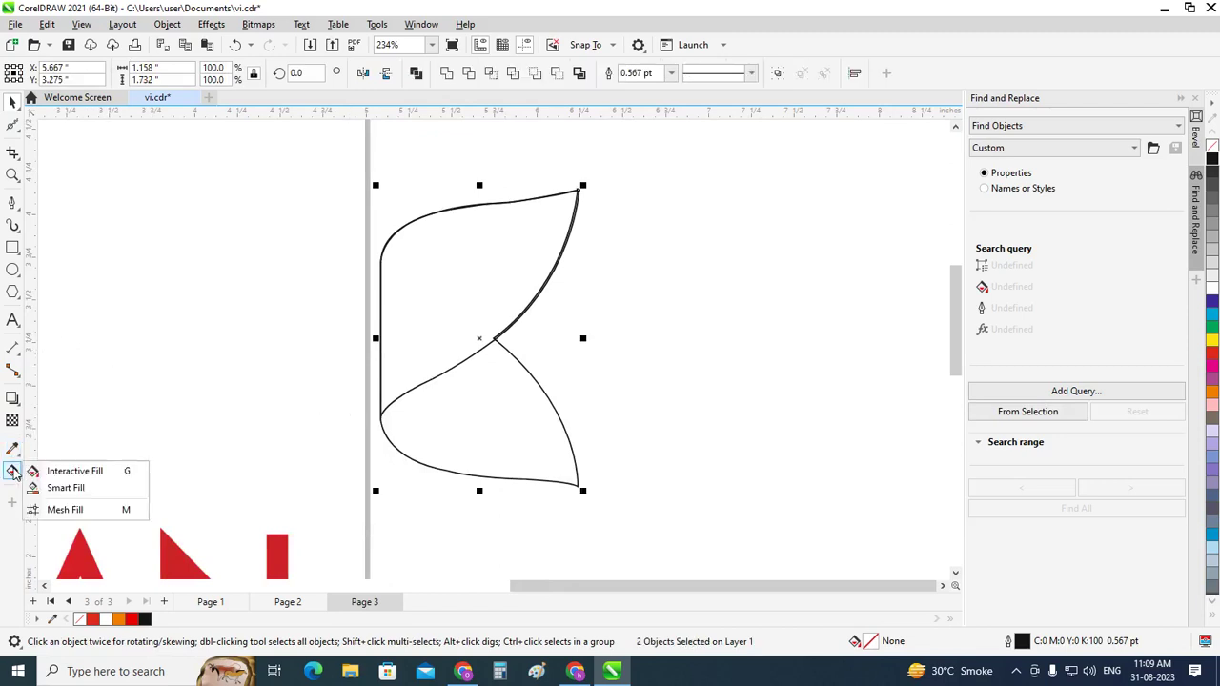
click(64, 488)
click(474, 416)
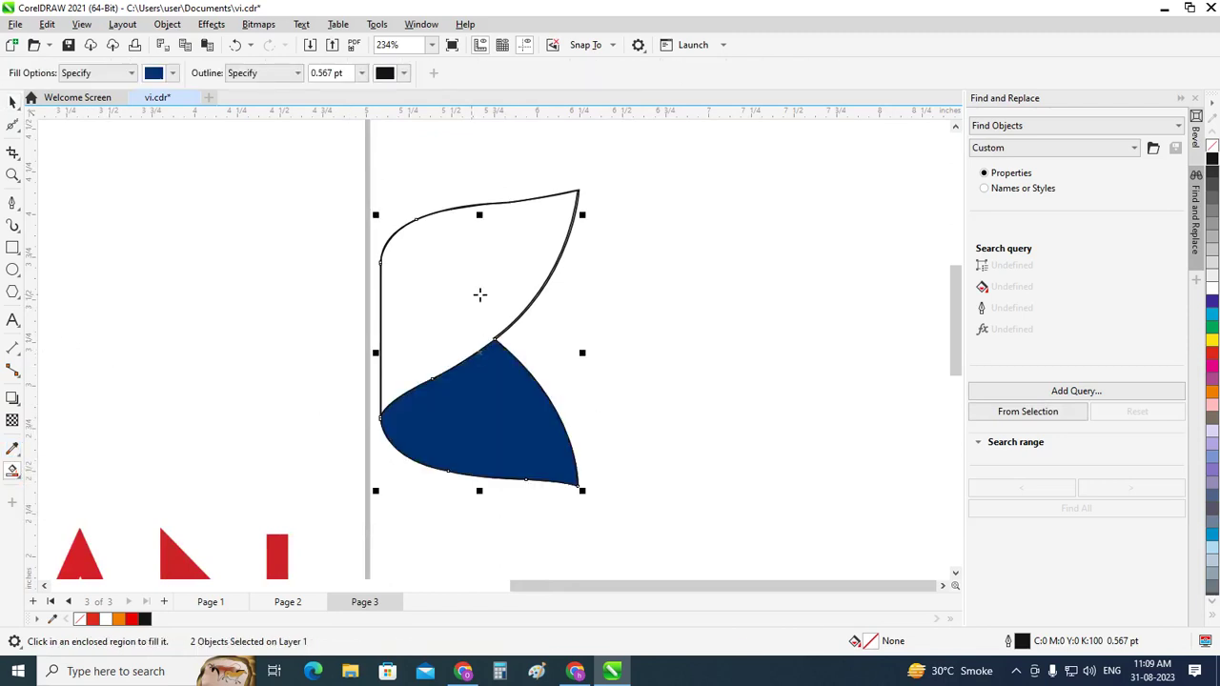
click(479, 295)
click(12, 102)
scroll(763, 424, down, 1)
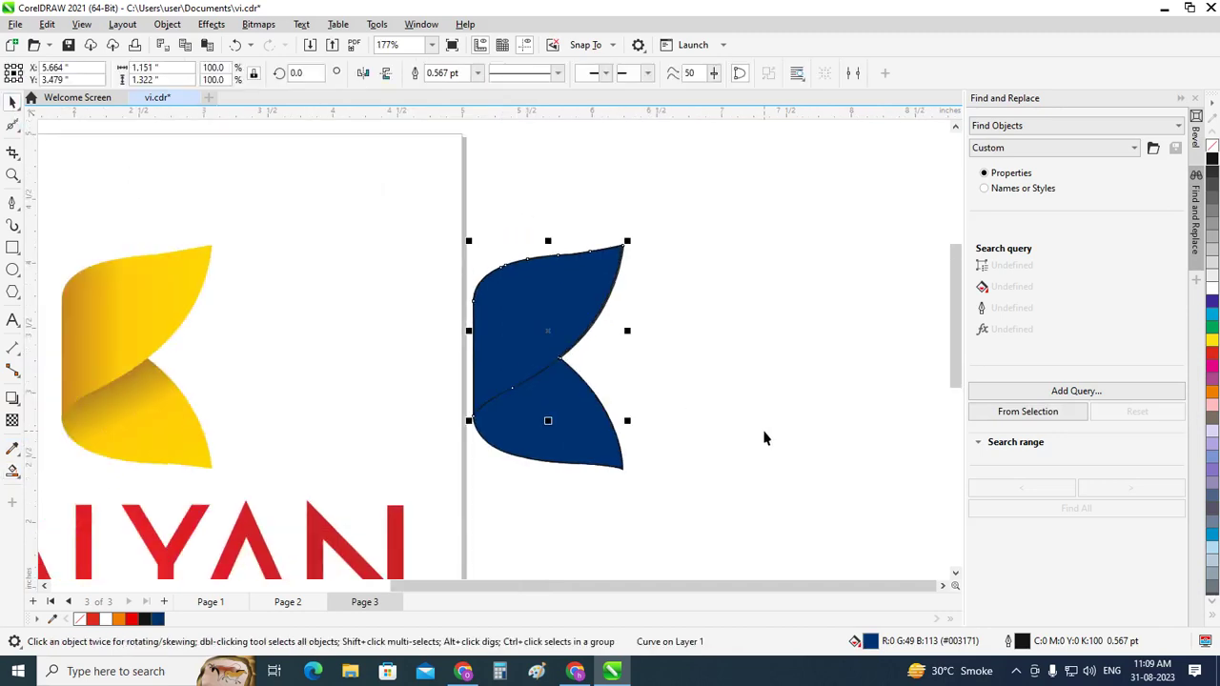
click(586, 341)
drag(564, 313, 804, 313)
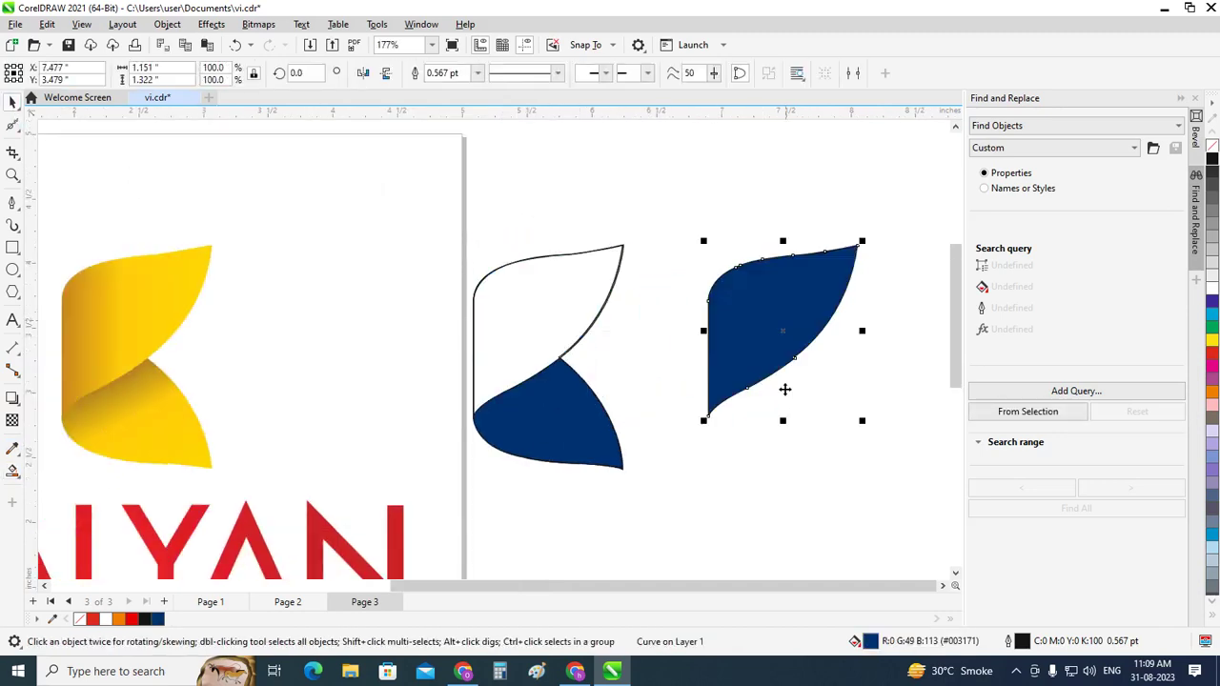
click(577, 416)
drag(576, 417, 750, 440)
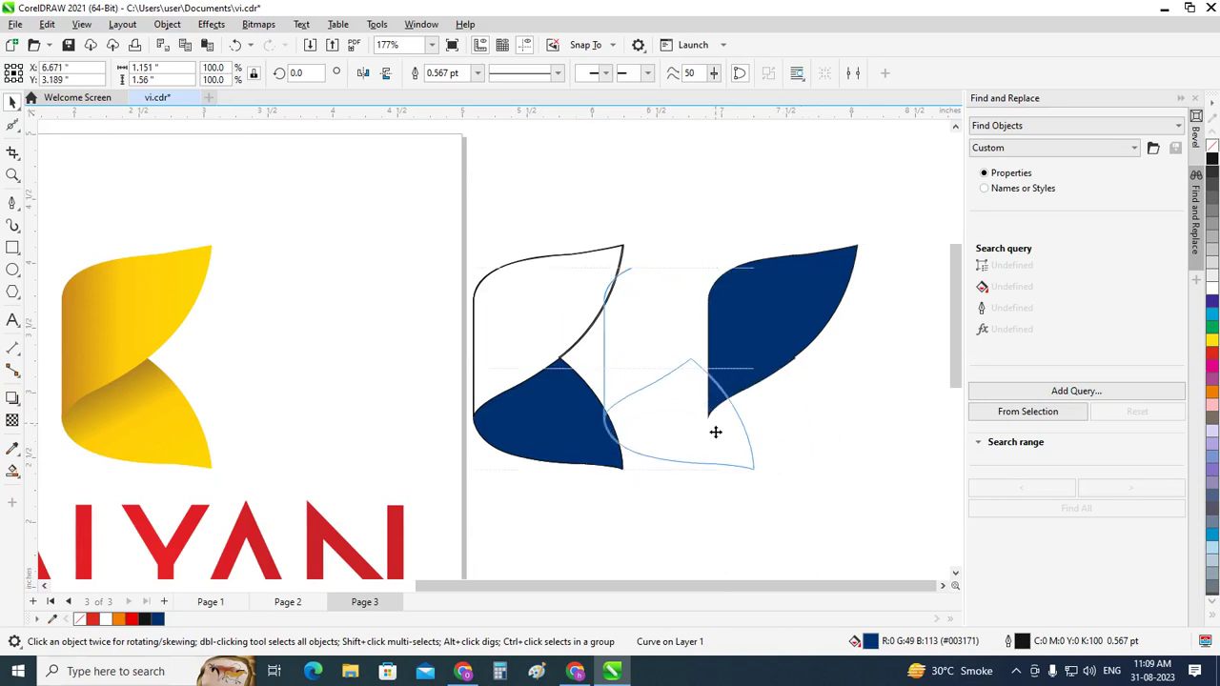
drag(749, 441, 701, 439)
key(ctrl+z)
click(686, 241)
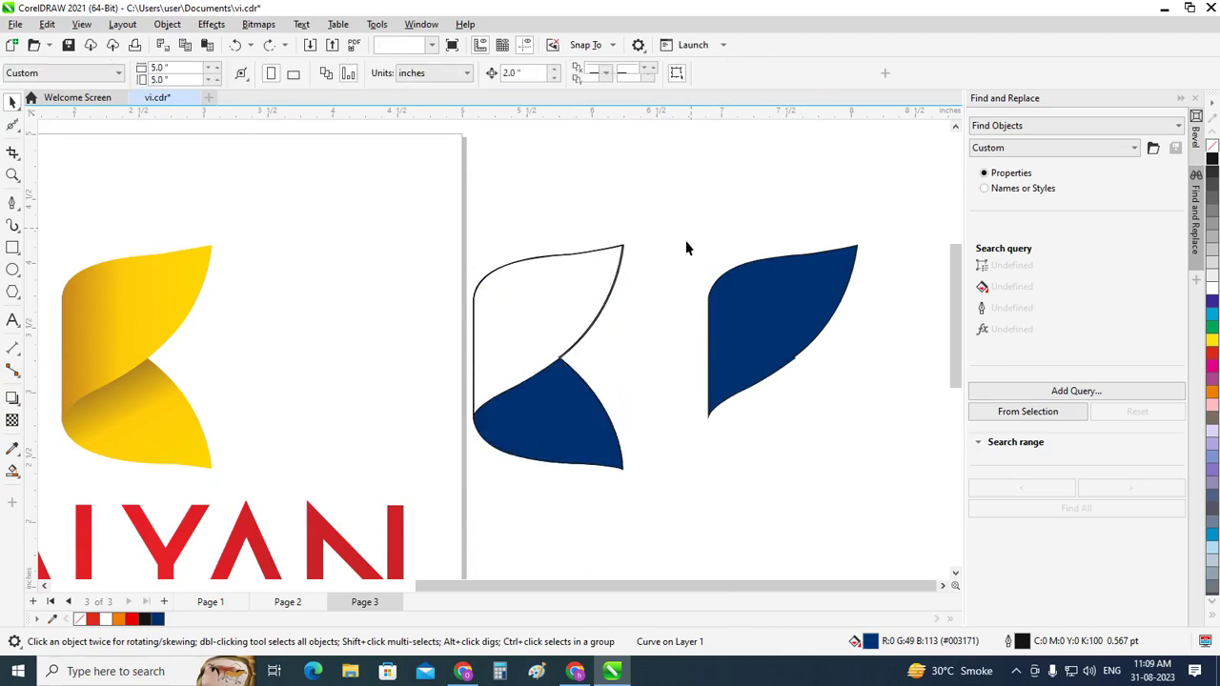
click(615, 280)
key(Escape)
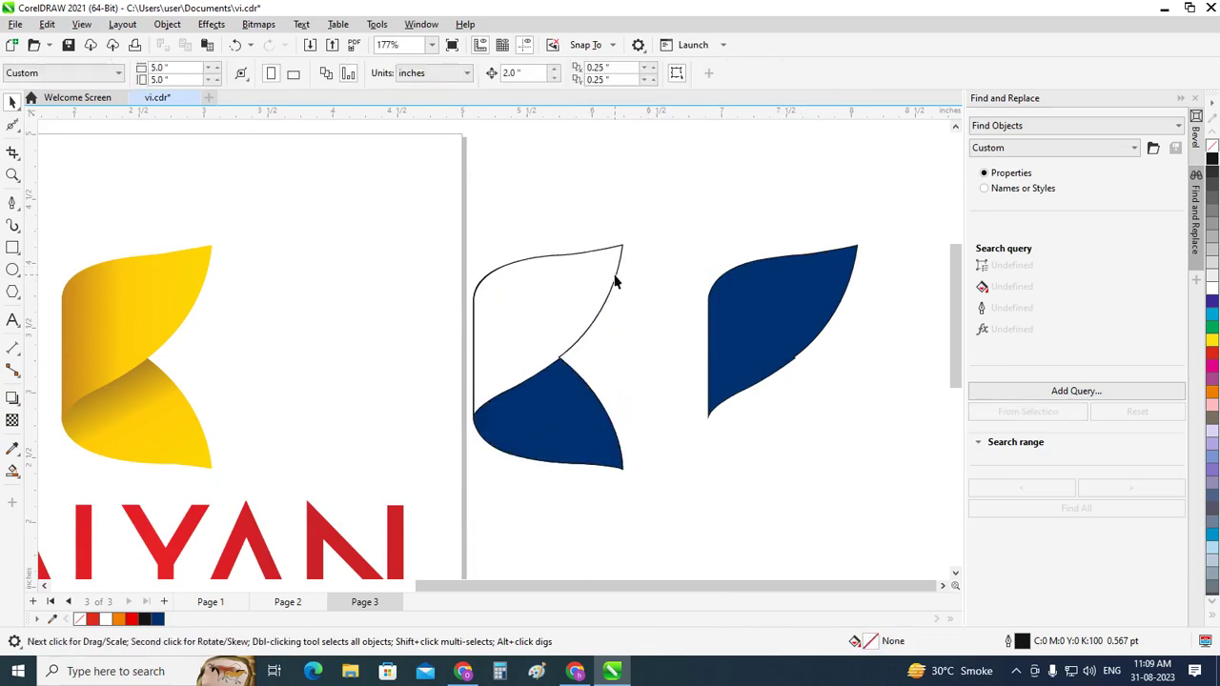
click(566, 408)
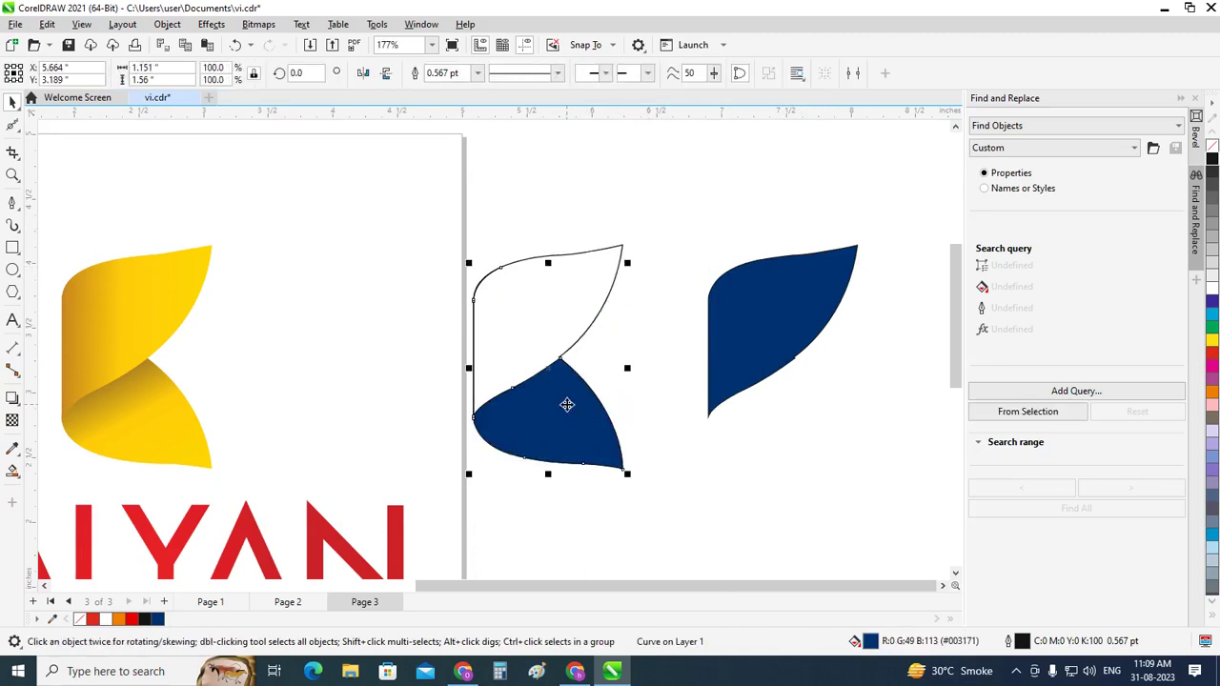
drag(583, 408, 829, 404)
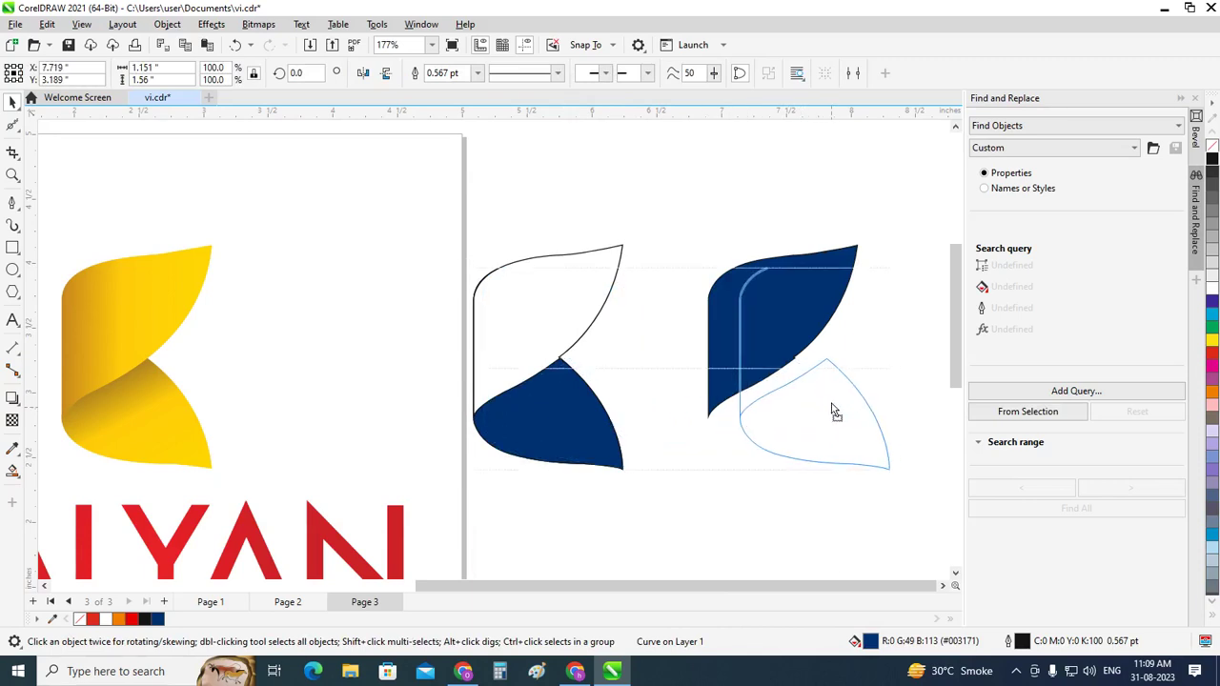
key(ctrl+z)
click(770, 398)
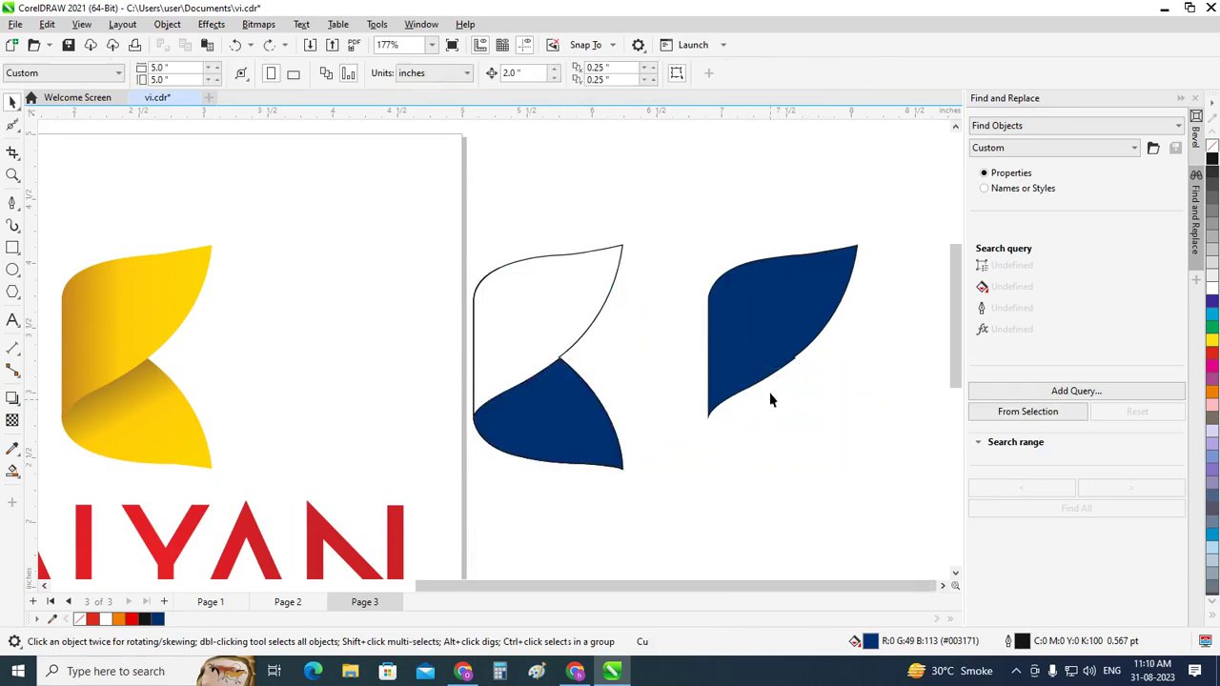
click(777, 368)
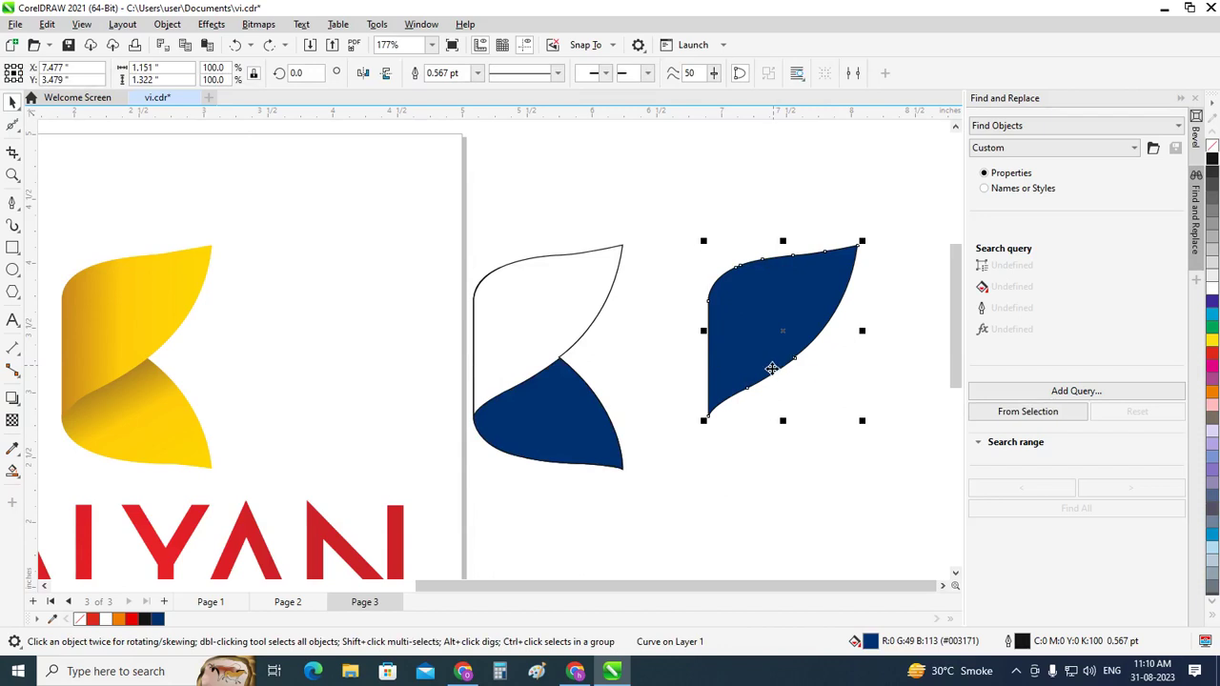
click(719, 490)
key(ctrl+z)
key(ctrl+z)
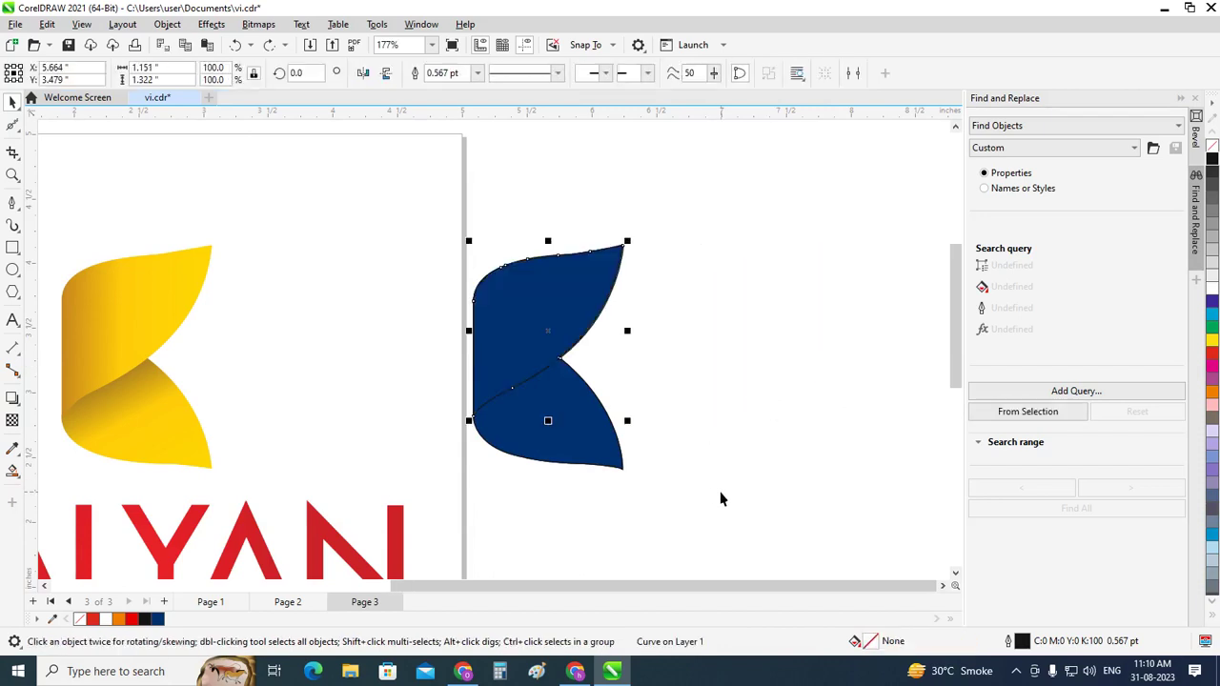
key(ctrl+z)
key(ctrl+z)
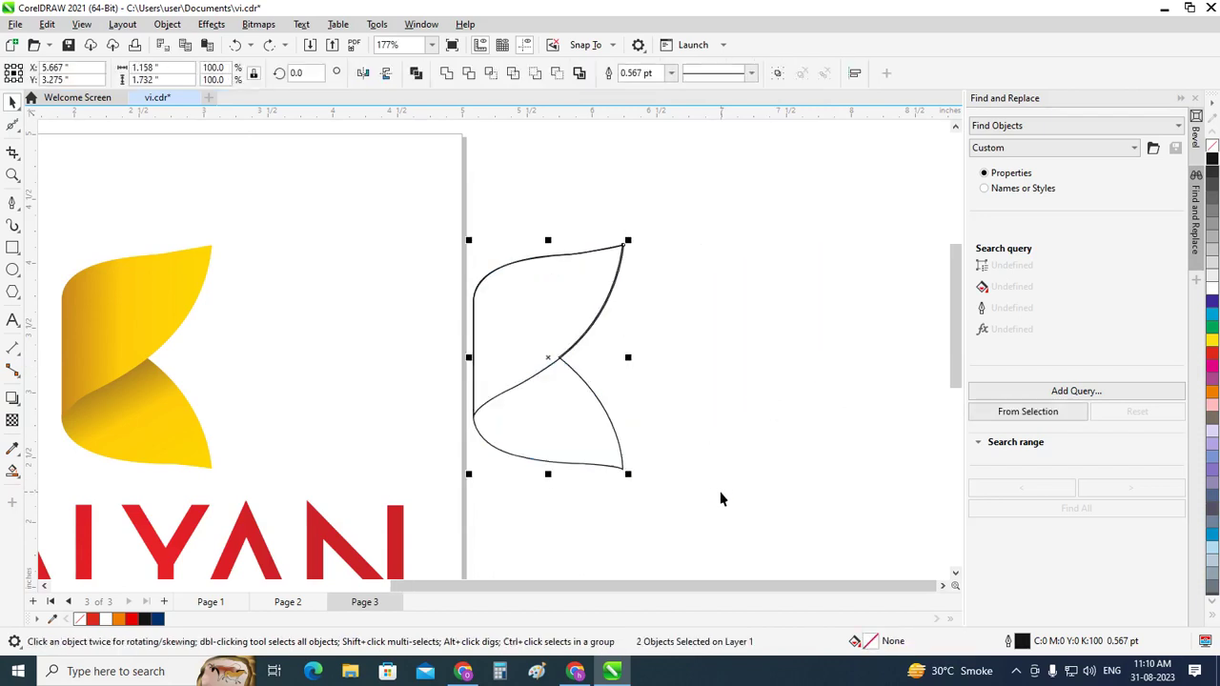
Delete the lower outline curve, mirror the leaf vertically and drag it down to form the bottom
click(730, 499)
click(559, 403)
key(Delete)
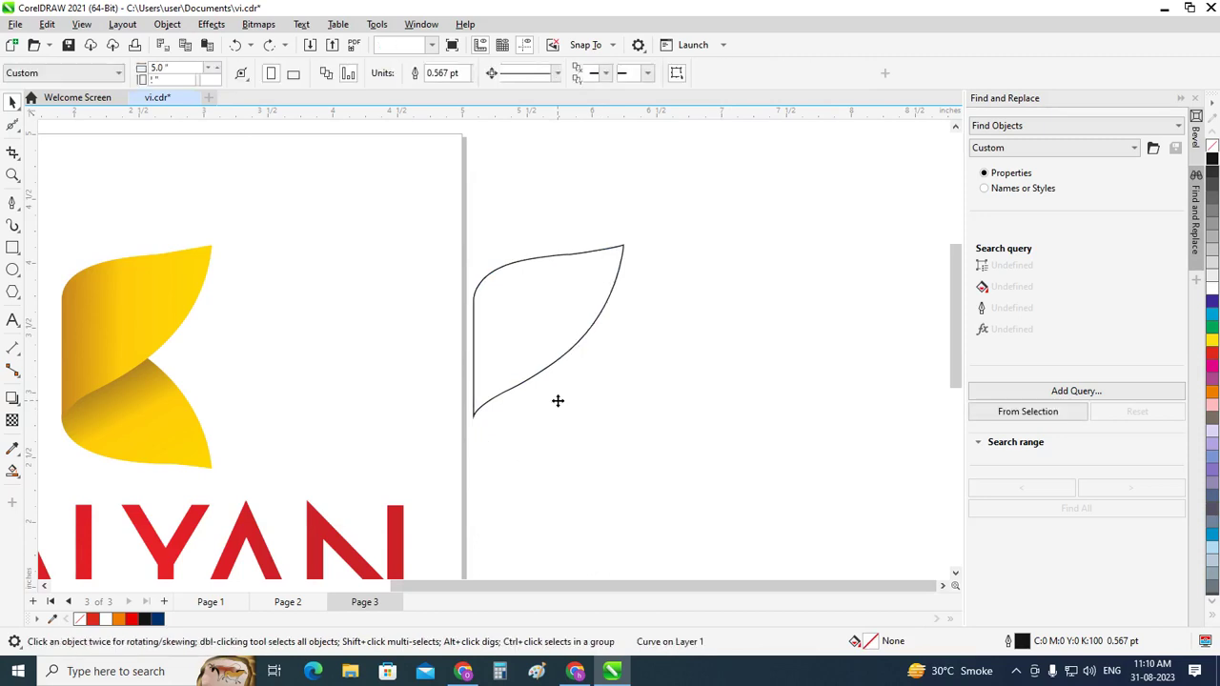
click(545, 360)
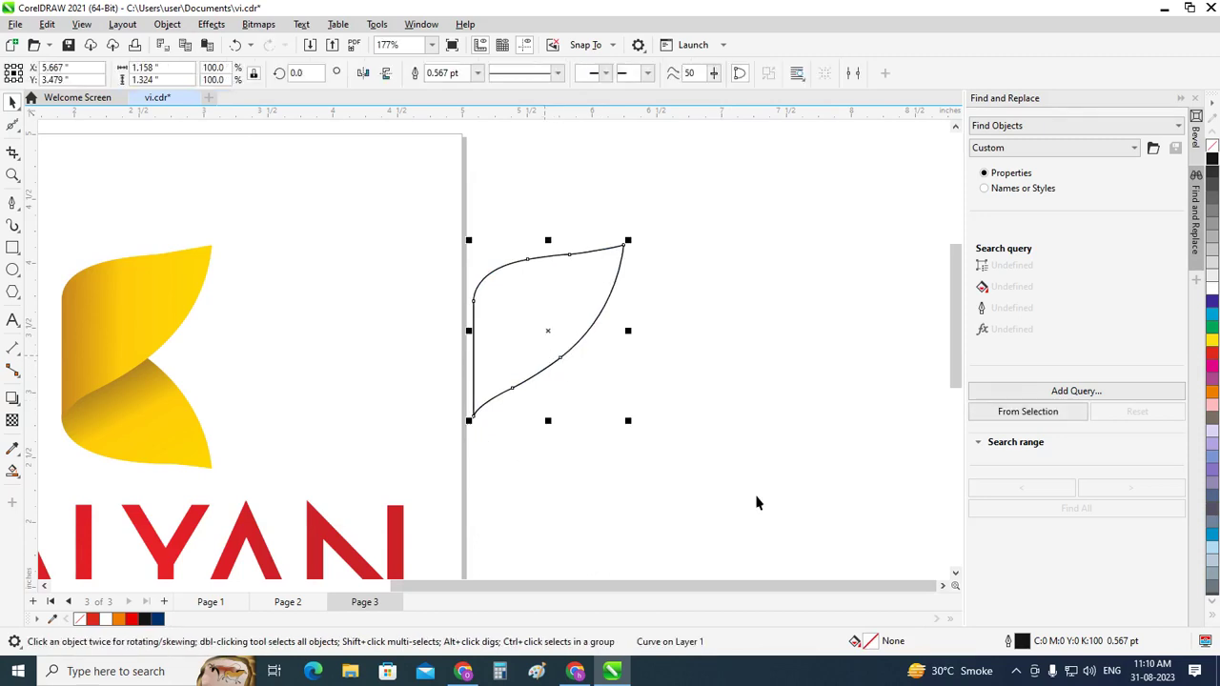
click(389, 74)
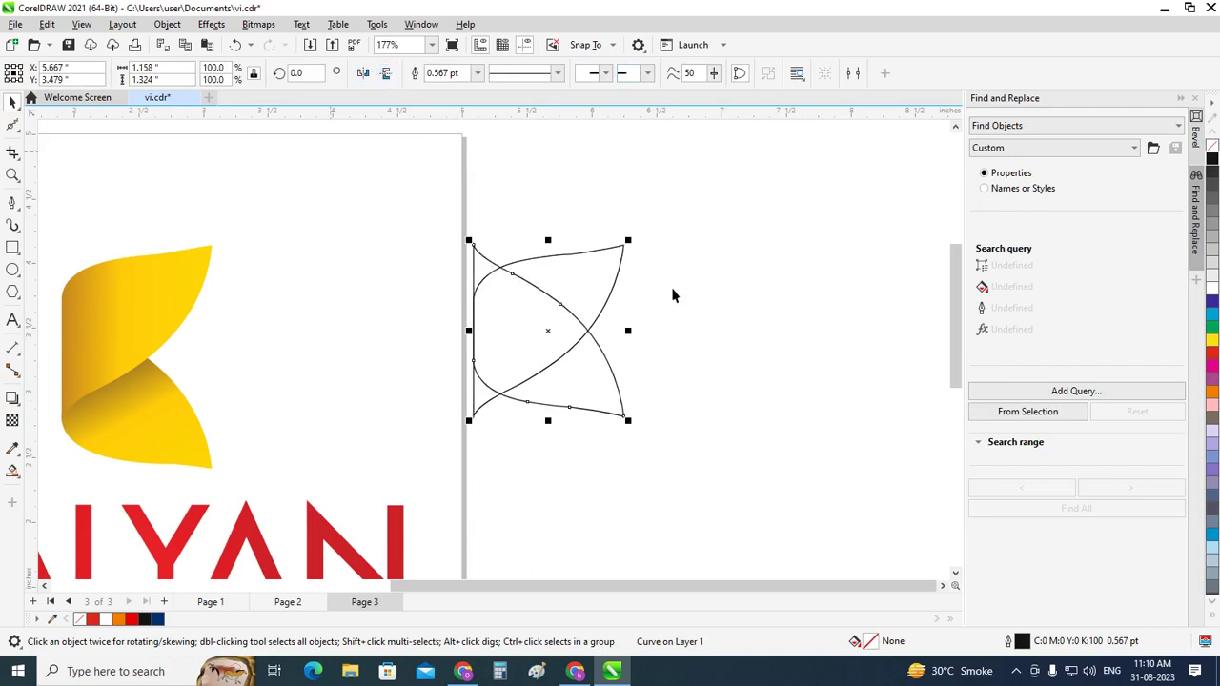
drag(564, 330, 565, 423)
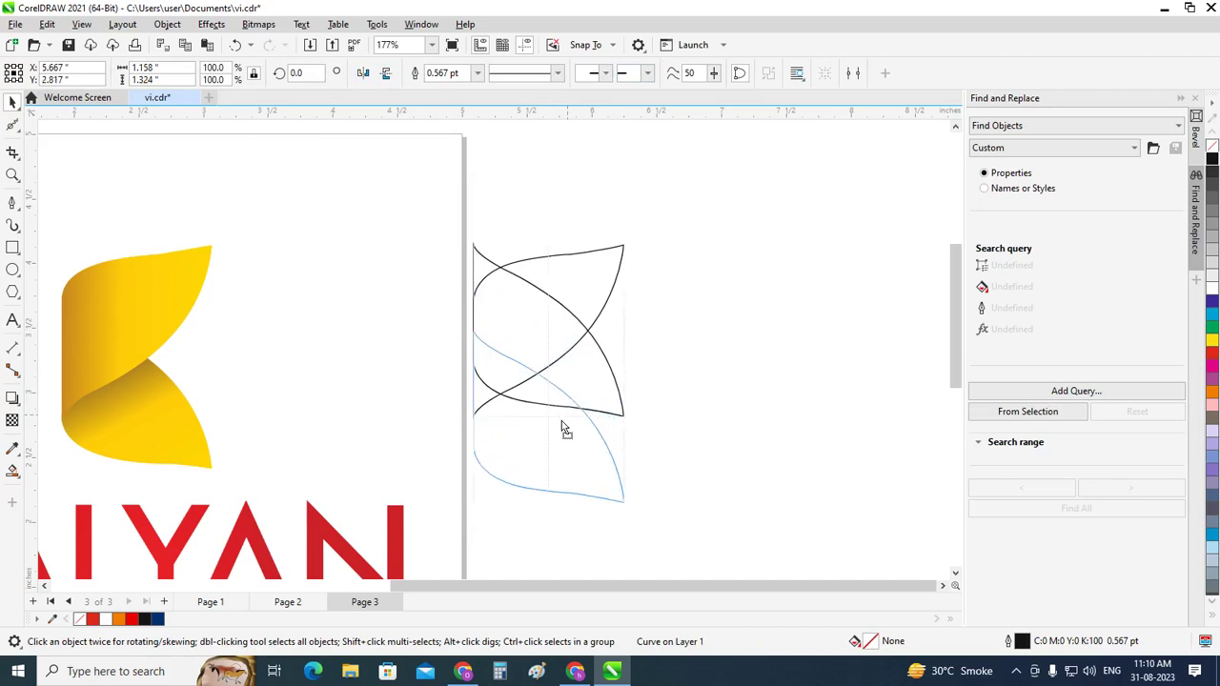
mouse_move(562, 417)
mouse_down()
mouse_move(562, 445)
mouse_move(564, 391)
mouse_up()
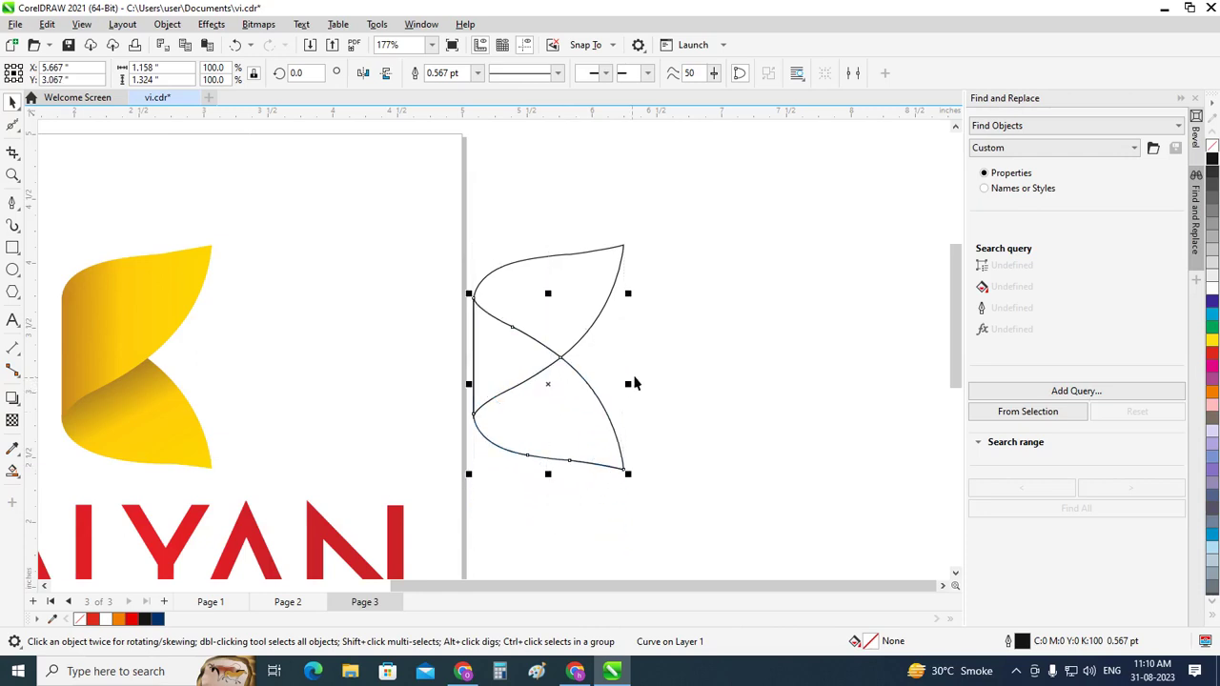
Move both K curves together slightly further right
click(722, 370)
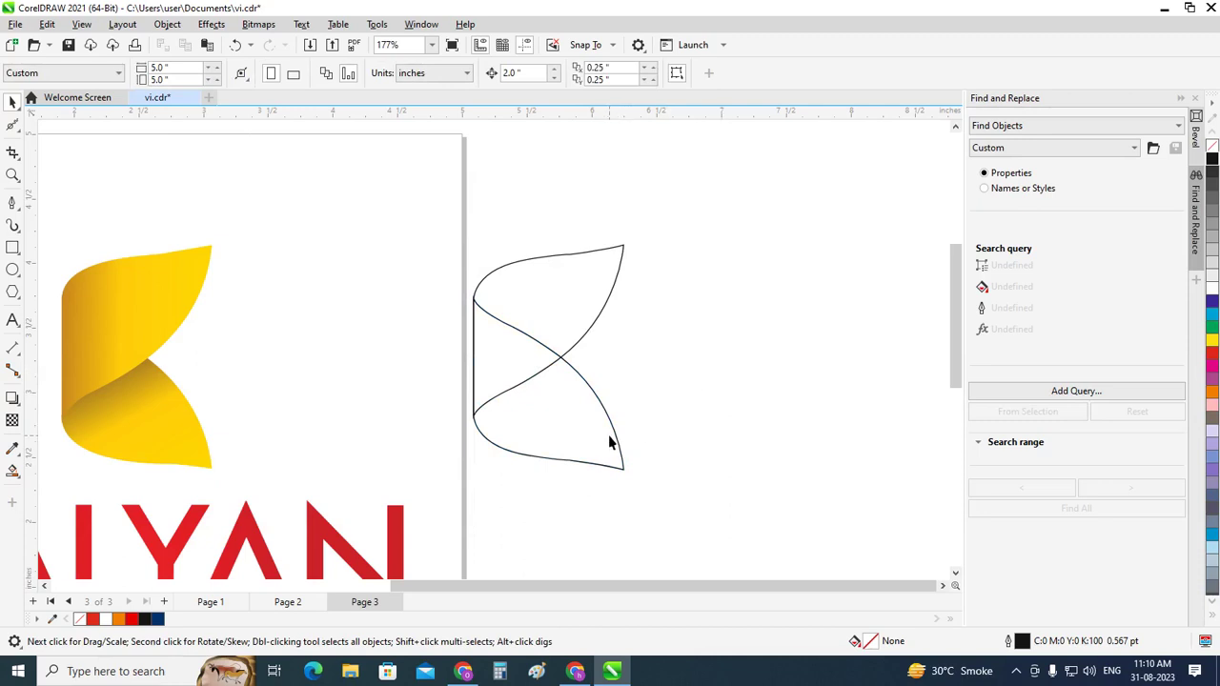
drag(574, 467, 430, 489)
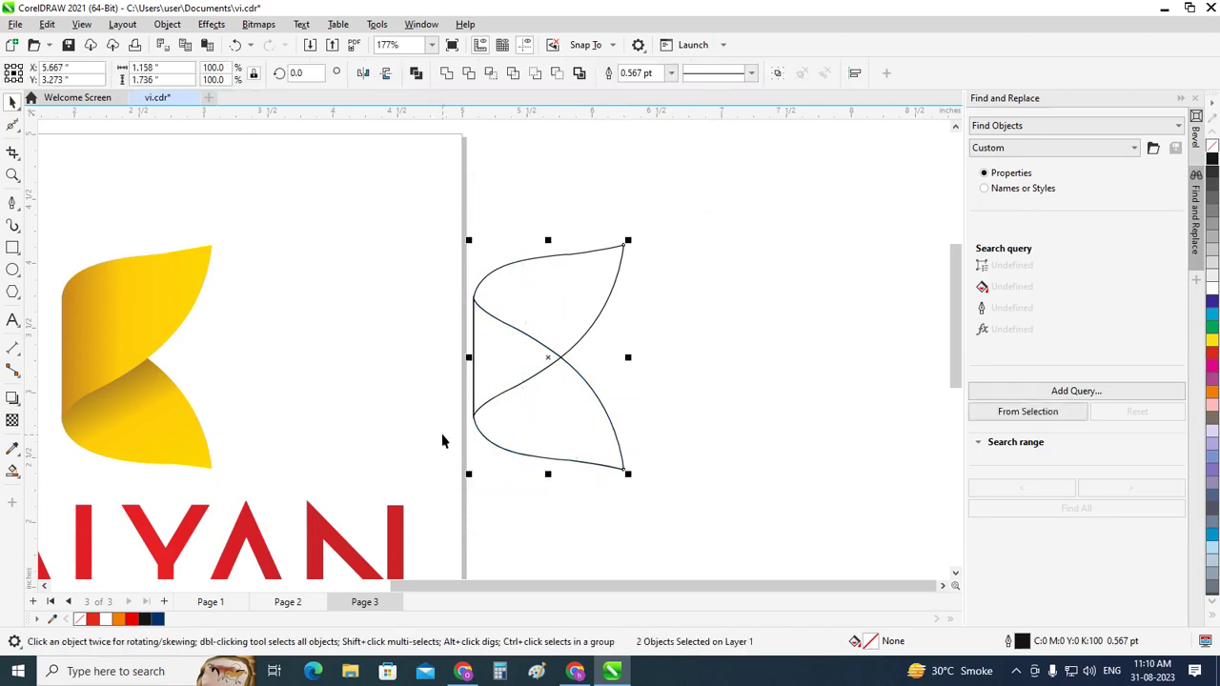
drag(540, 424, 134, 450)
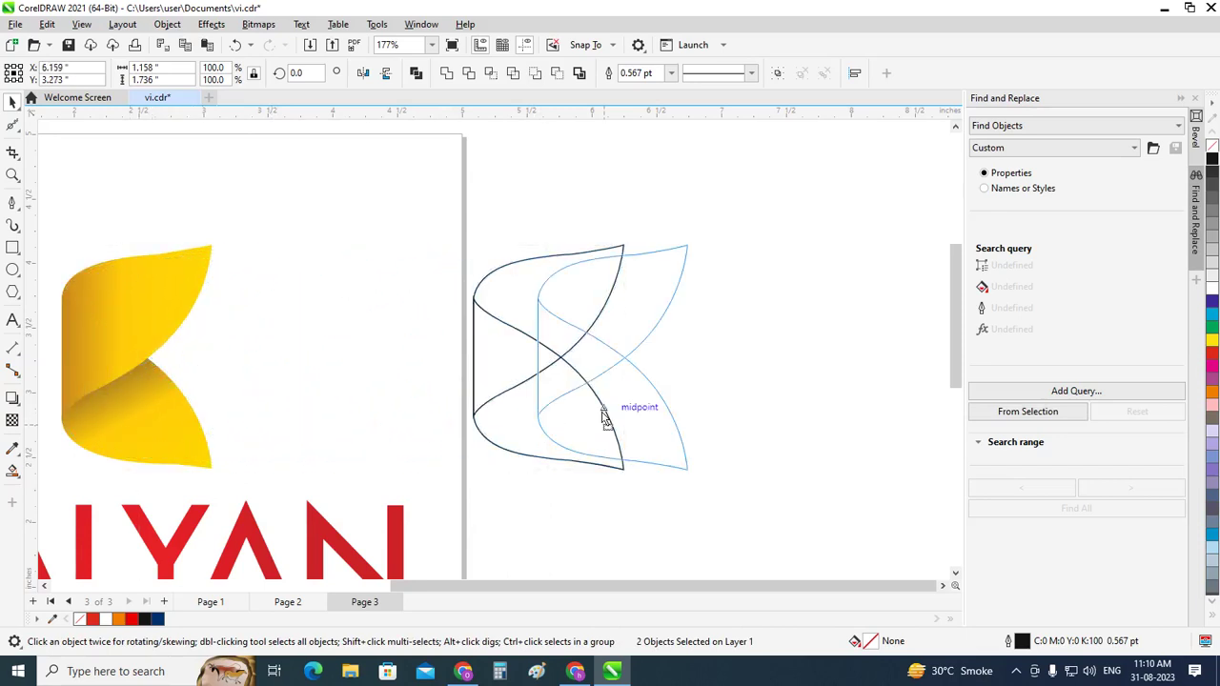
drag(124, 442, 602, 424)
click(607, 327)
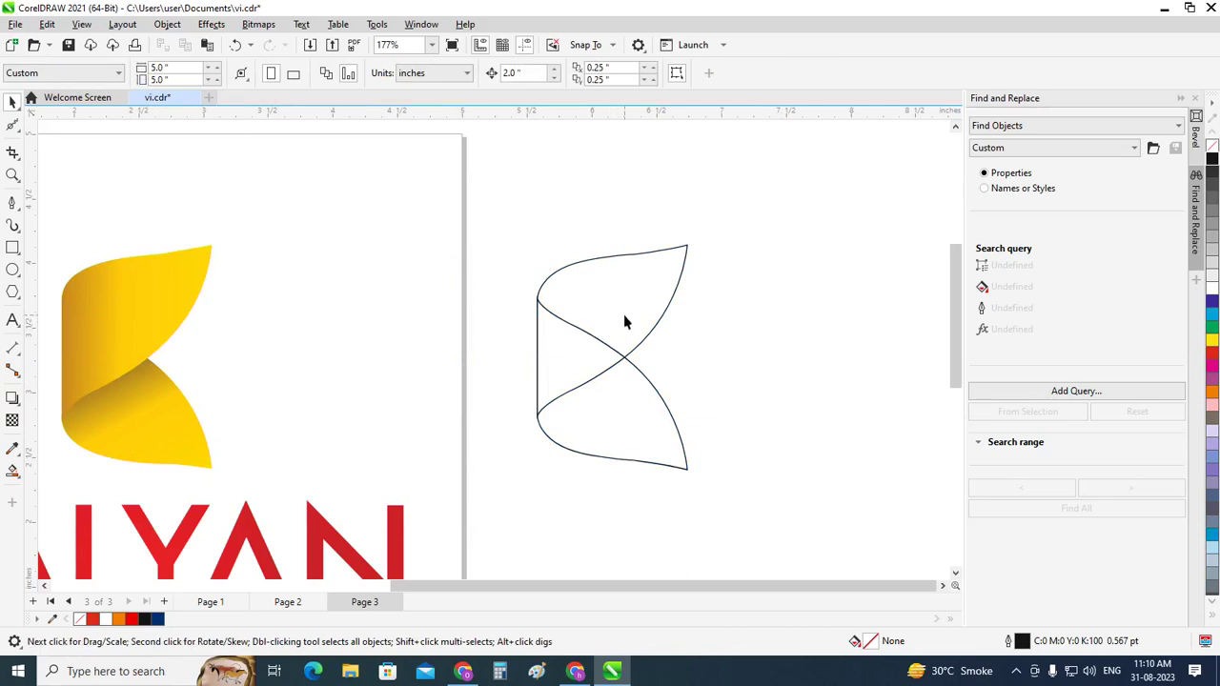
click(626, 320)
click(825, 387)
click(617, 401)
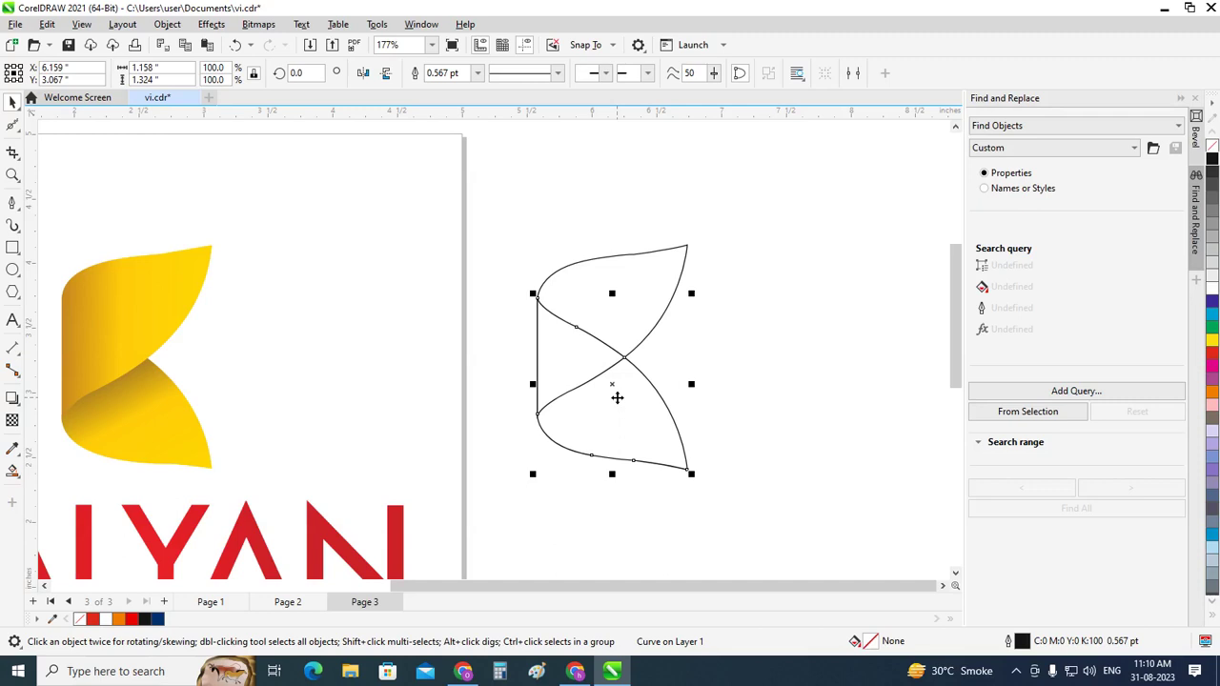
click(767, 371)
click(672, 431)
click(635, 289)
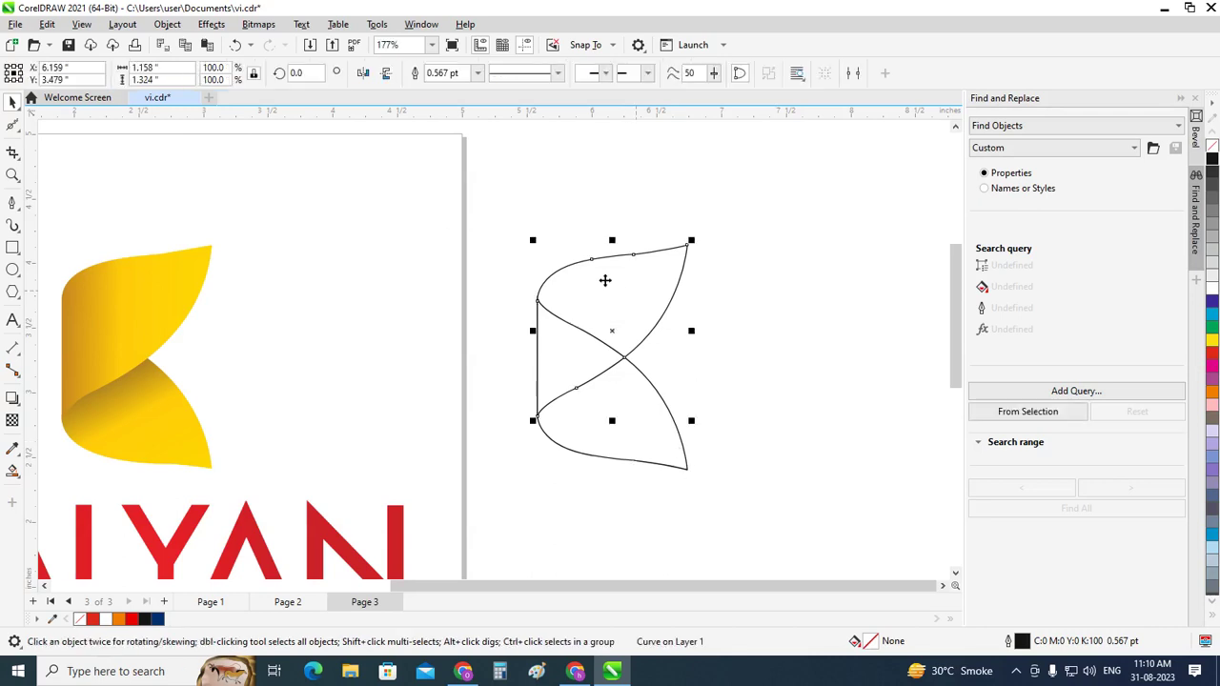
Set the upper curve's order with To Back of Page, then To Front of Page
right_click(604, 280)
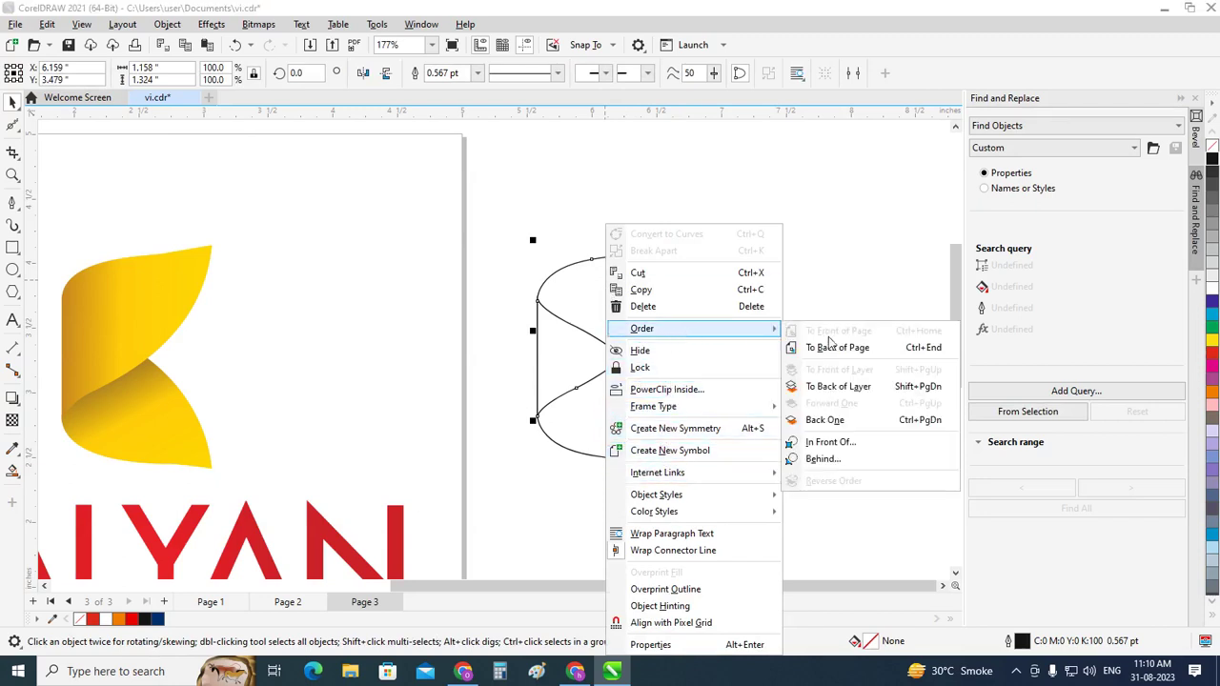
mouse_move(641, 327)
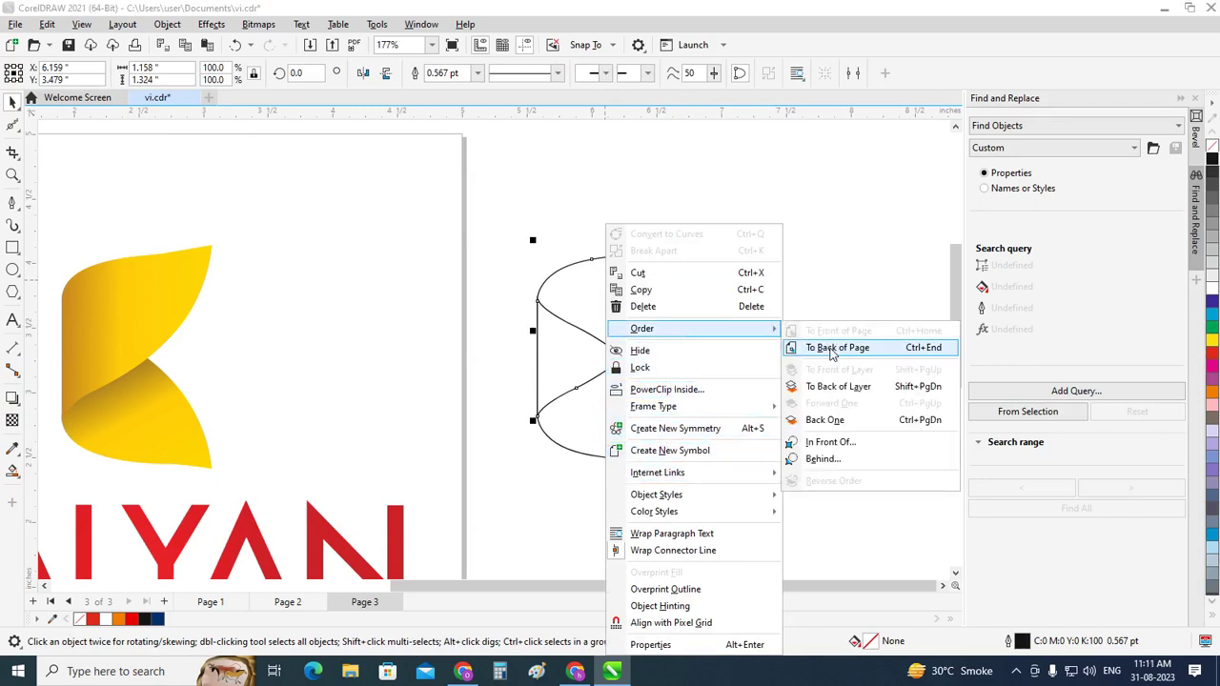
click(833, 349)
click(816, 339)
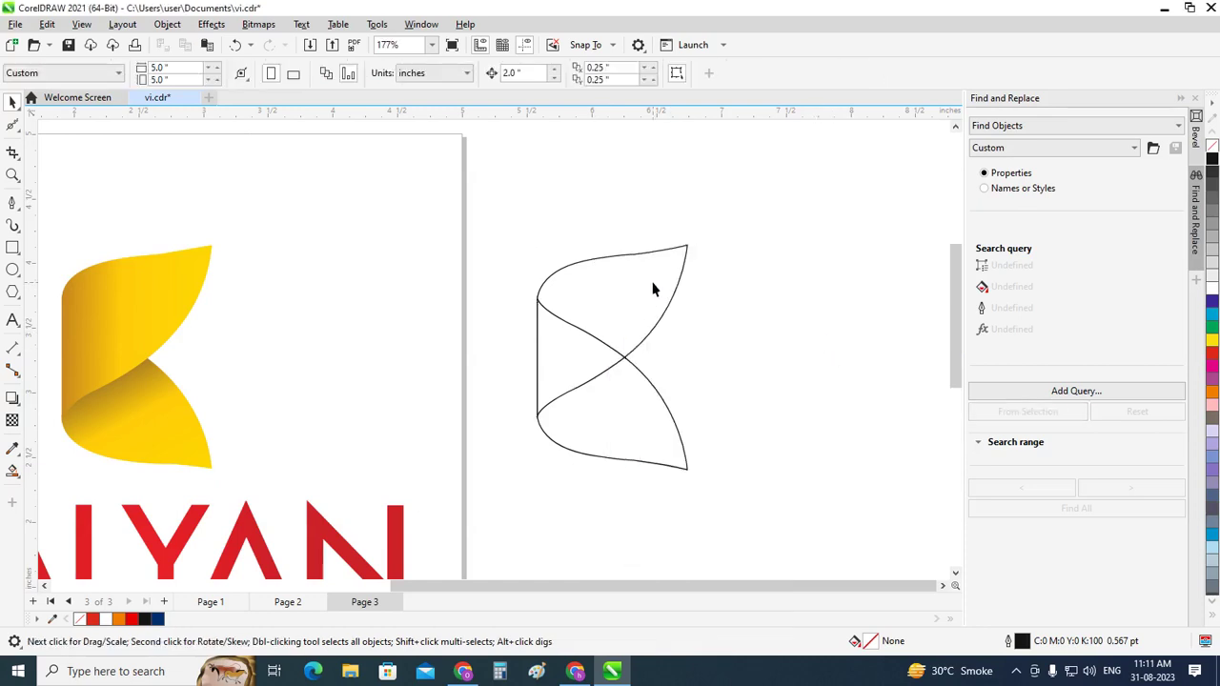
click(654, 281)
right_click(654, 281)
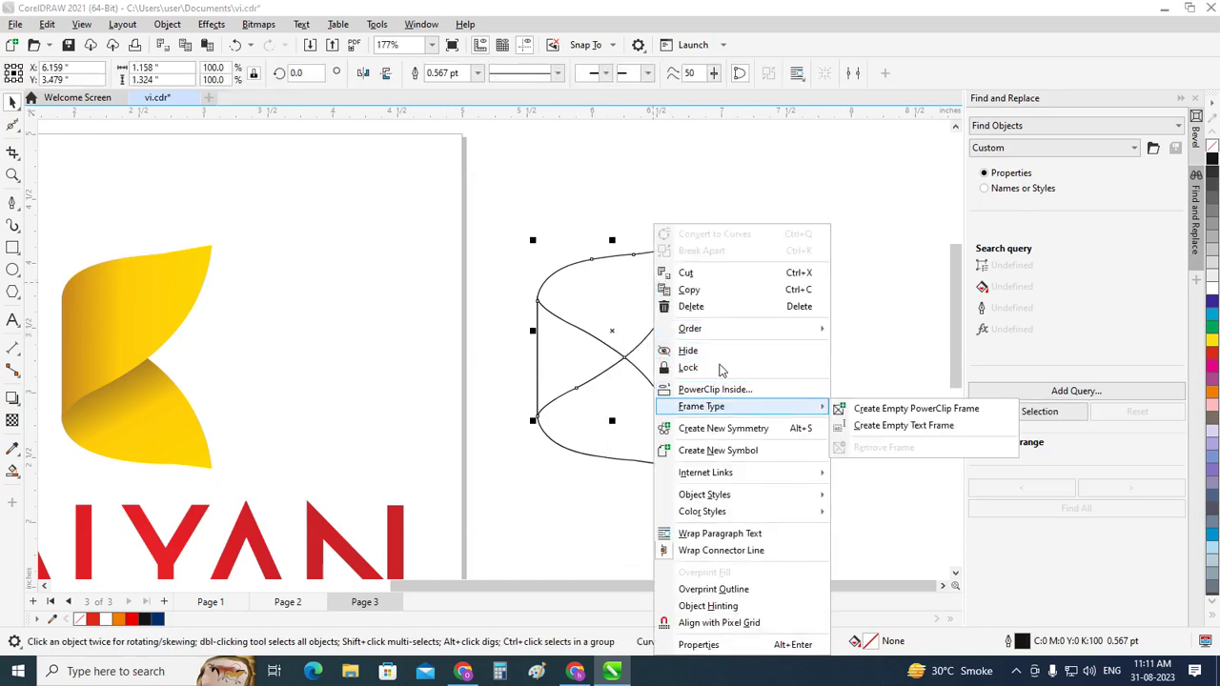
mouse_move(690, 328)
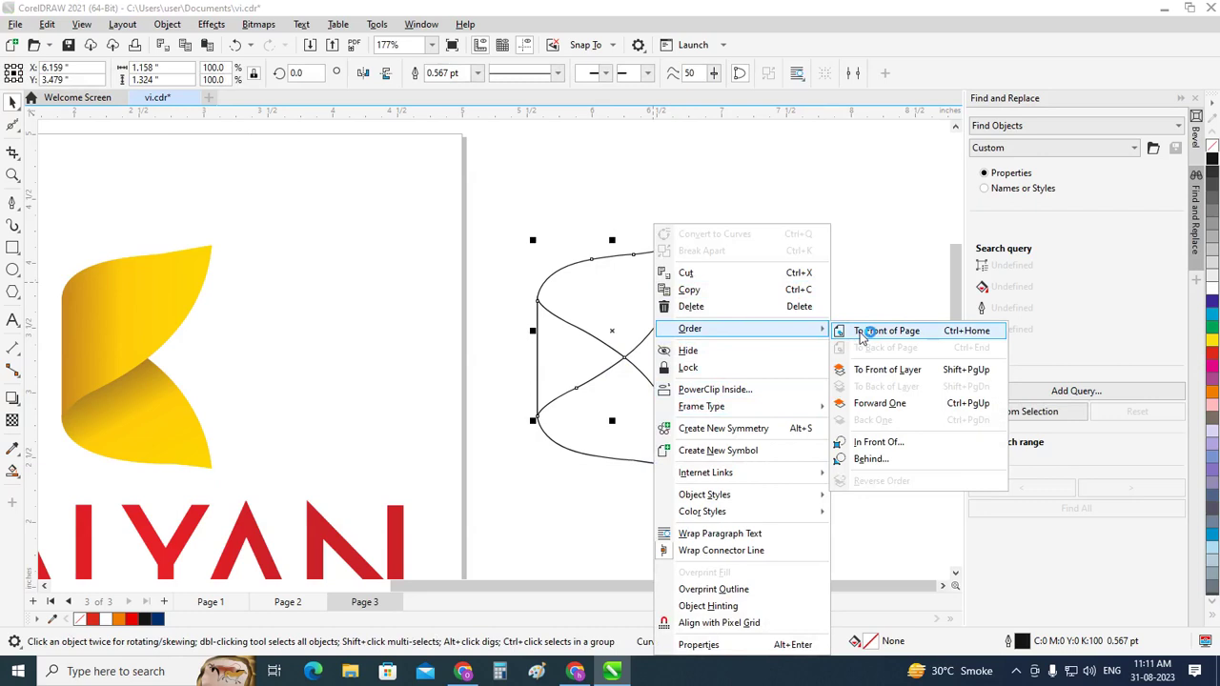
click(863, 333)
click(848, 293)
click(667, 305)
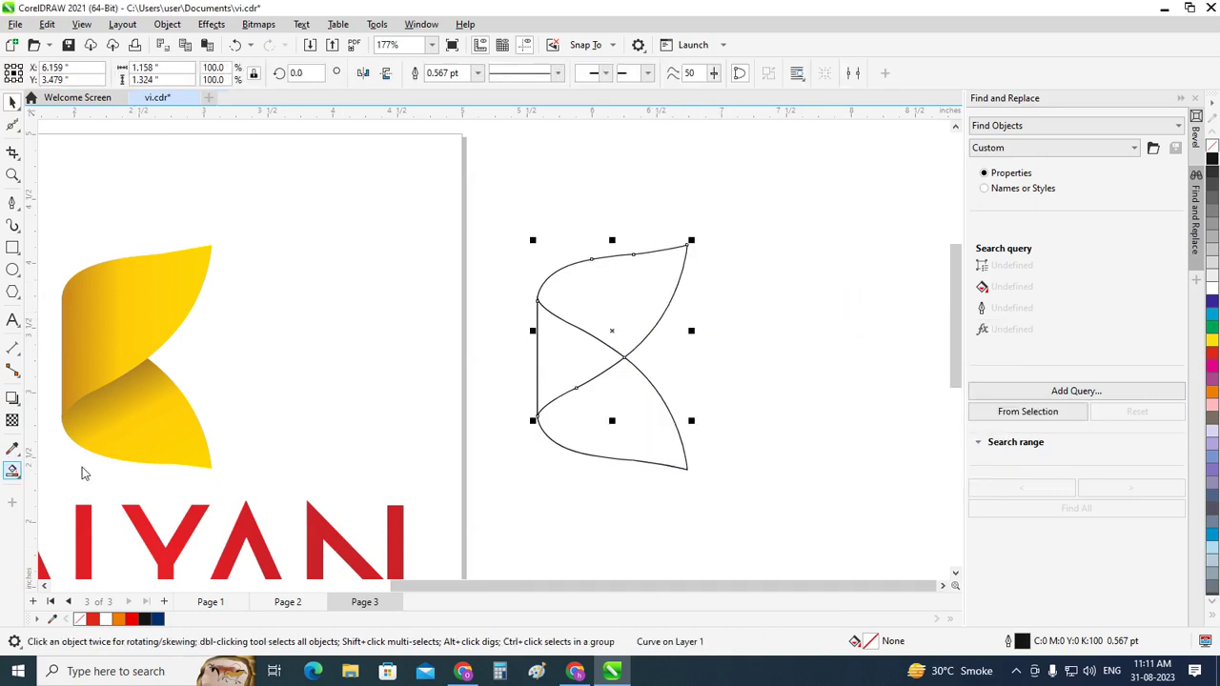
click(14, 455)
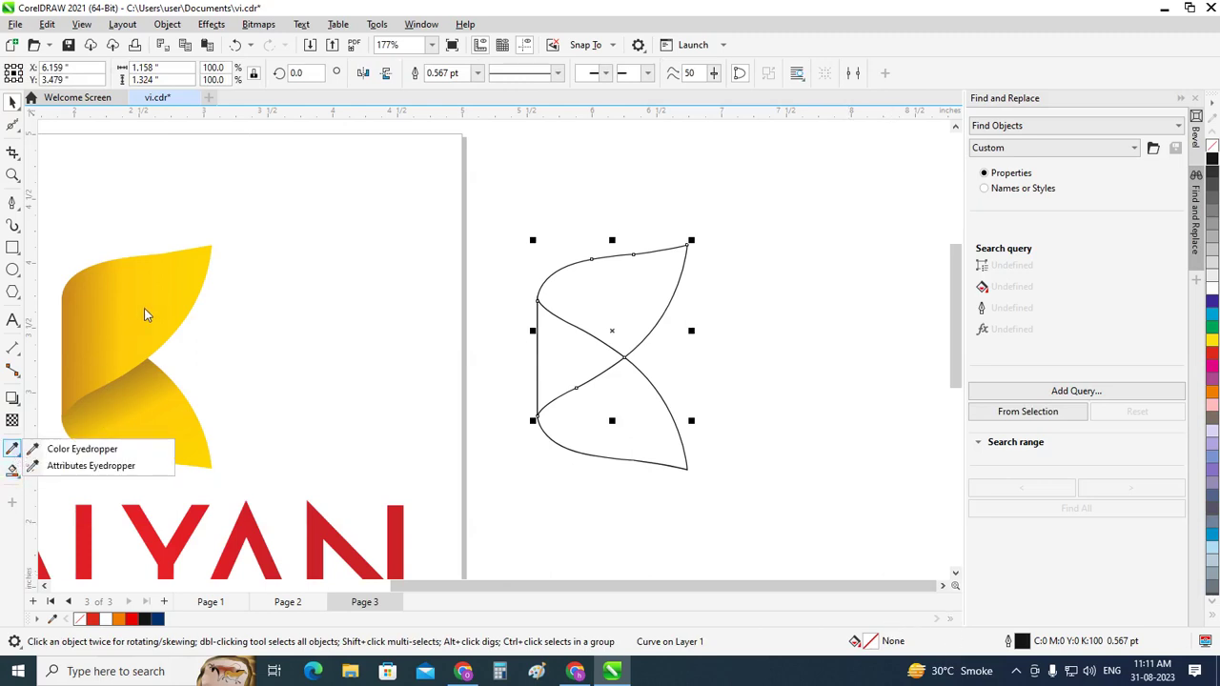
Fill the upper leaf with yellow sampled from the existing logo
key(Escape)
click(12, 448)
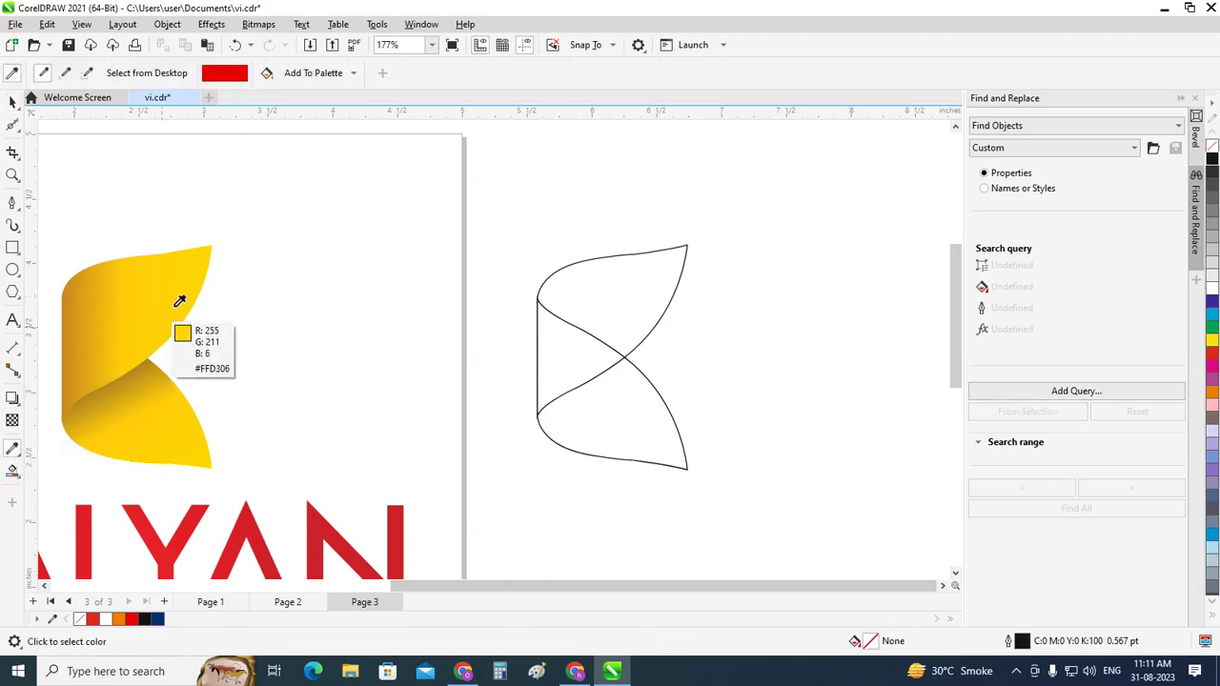
click(192, 275)
click(654, 269)
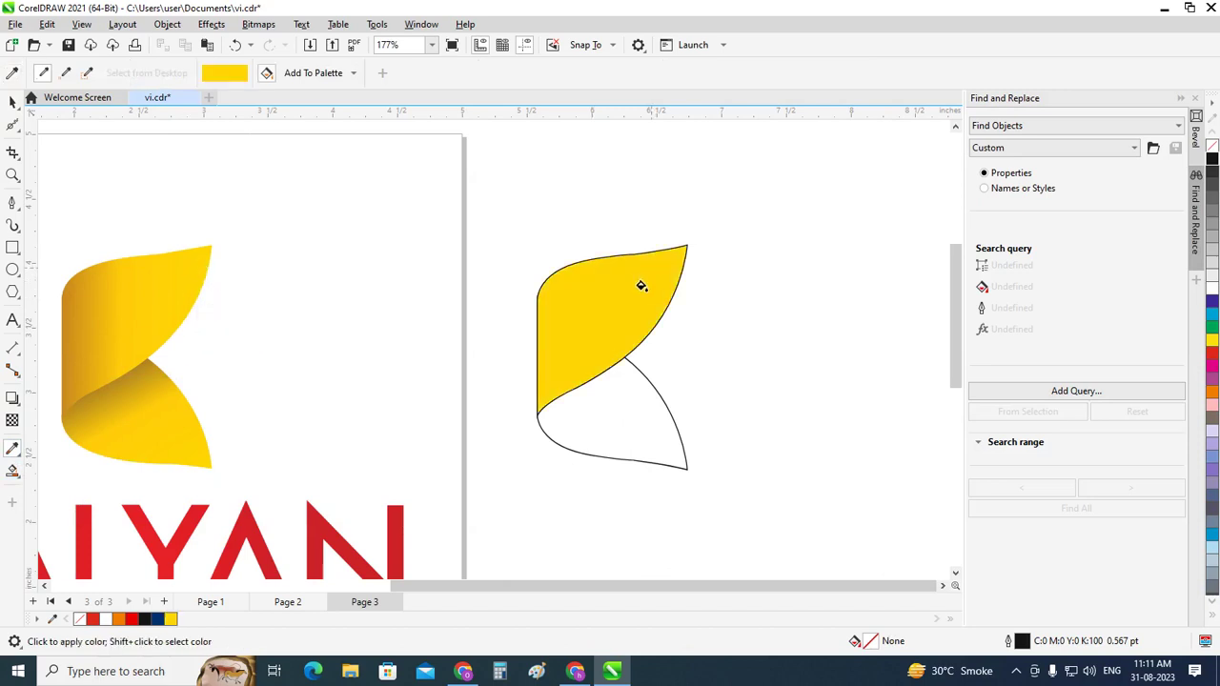
click(13, 104)
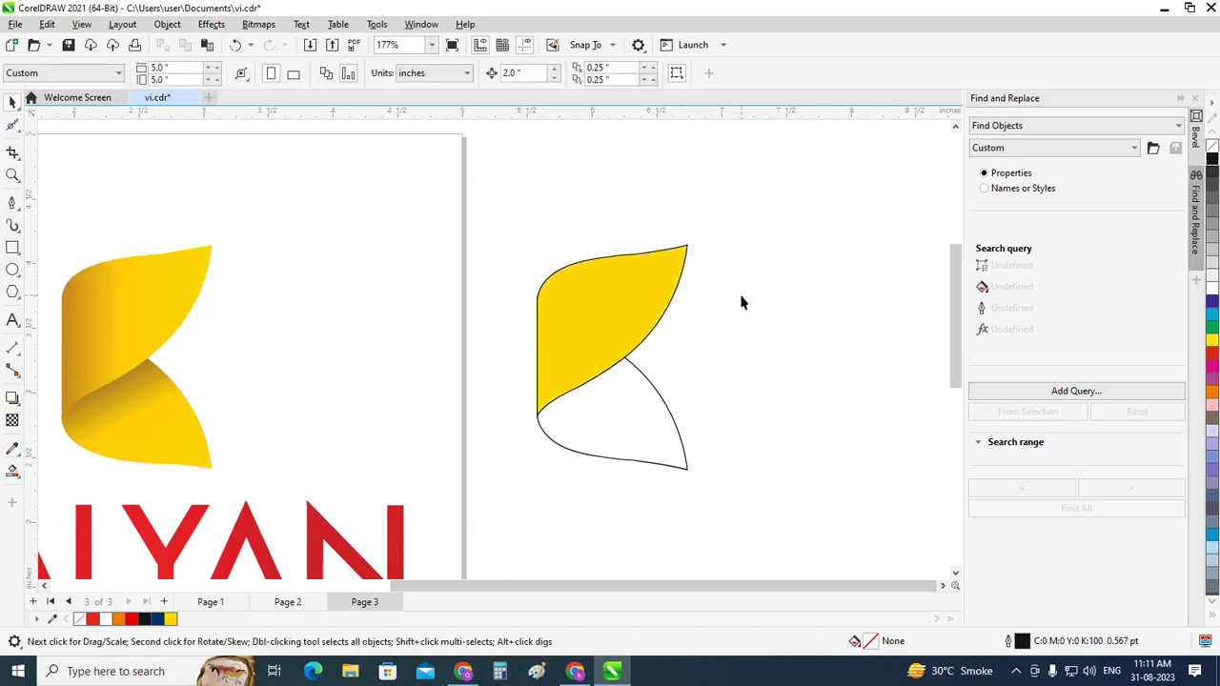
click(608, 304)
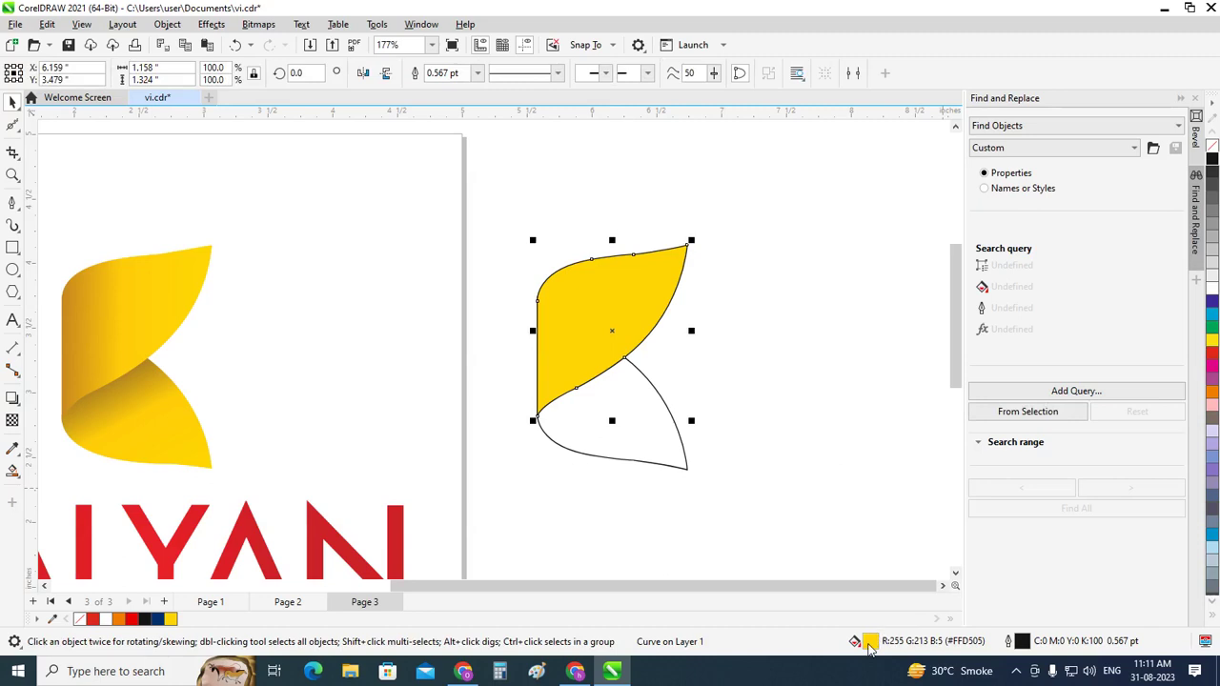
Change the upper leaf to a fountain fill rotated 180°
double_click(869, 648)
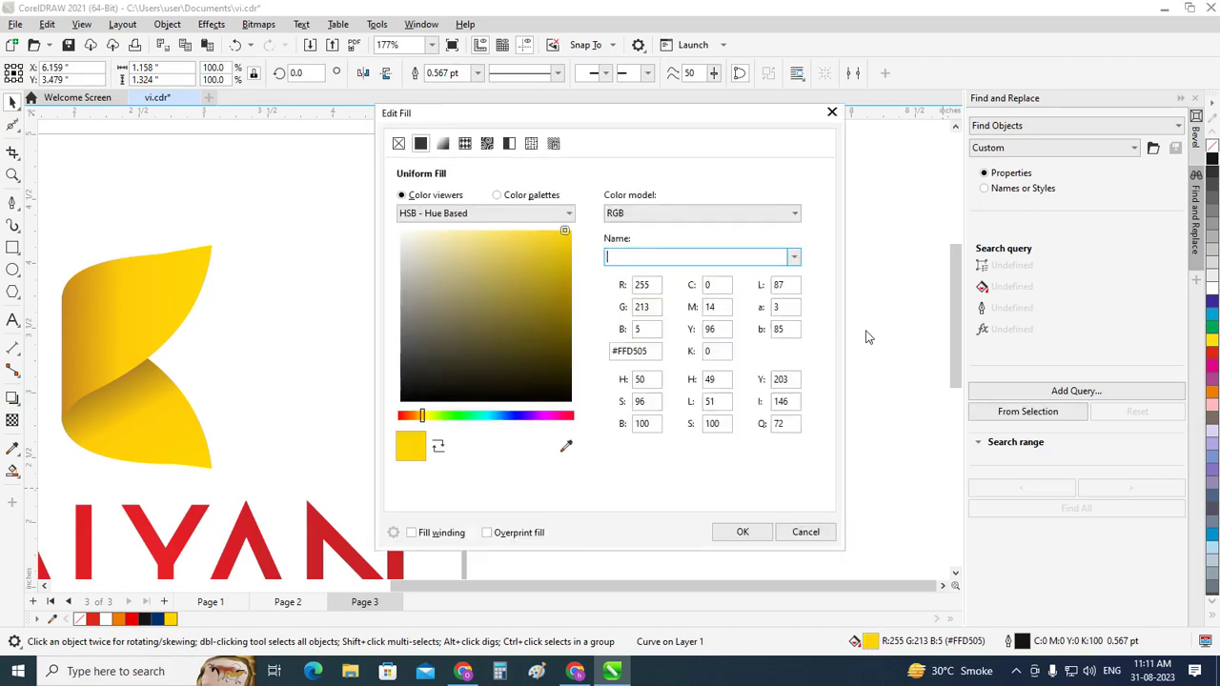
drag(604, 108, 917, 123)
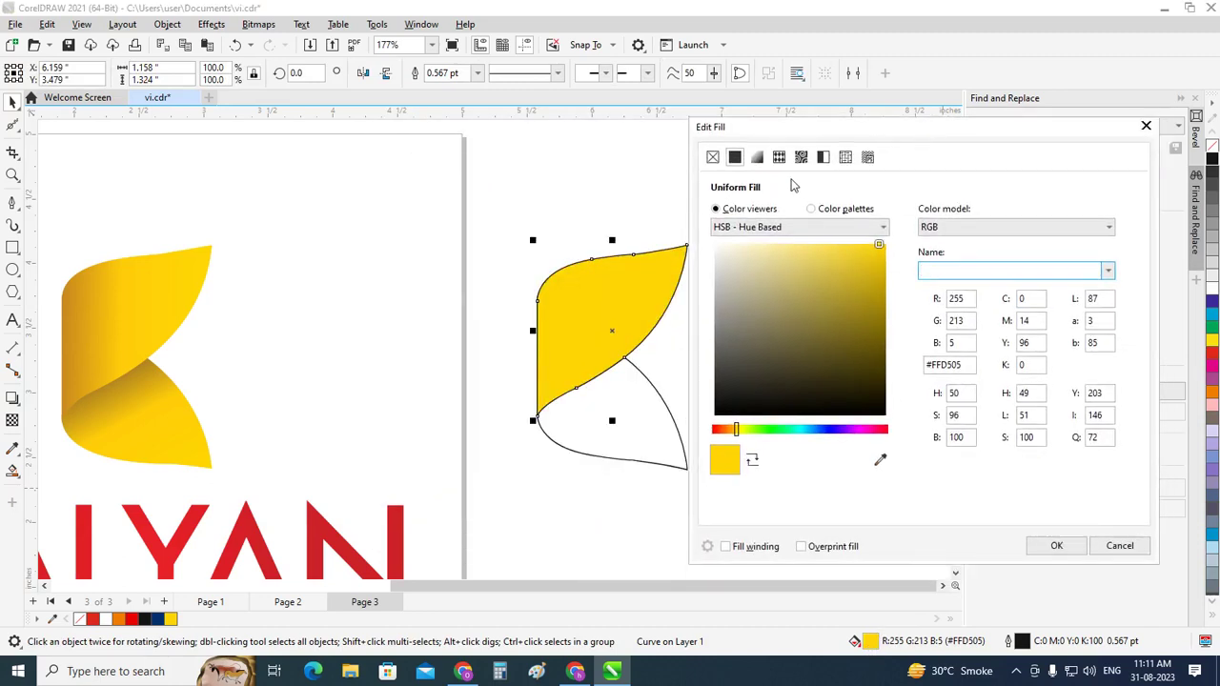
click(758, 158)
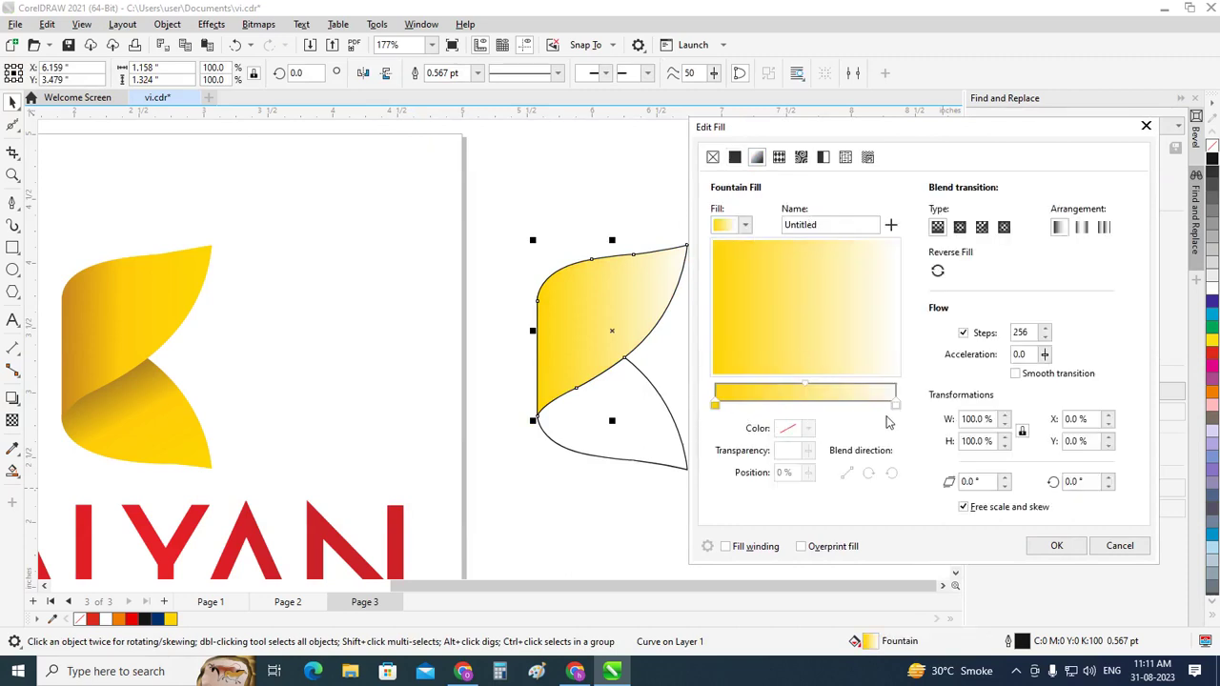
key(Tab)
text(180)
key(Return)
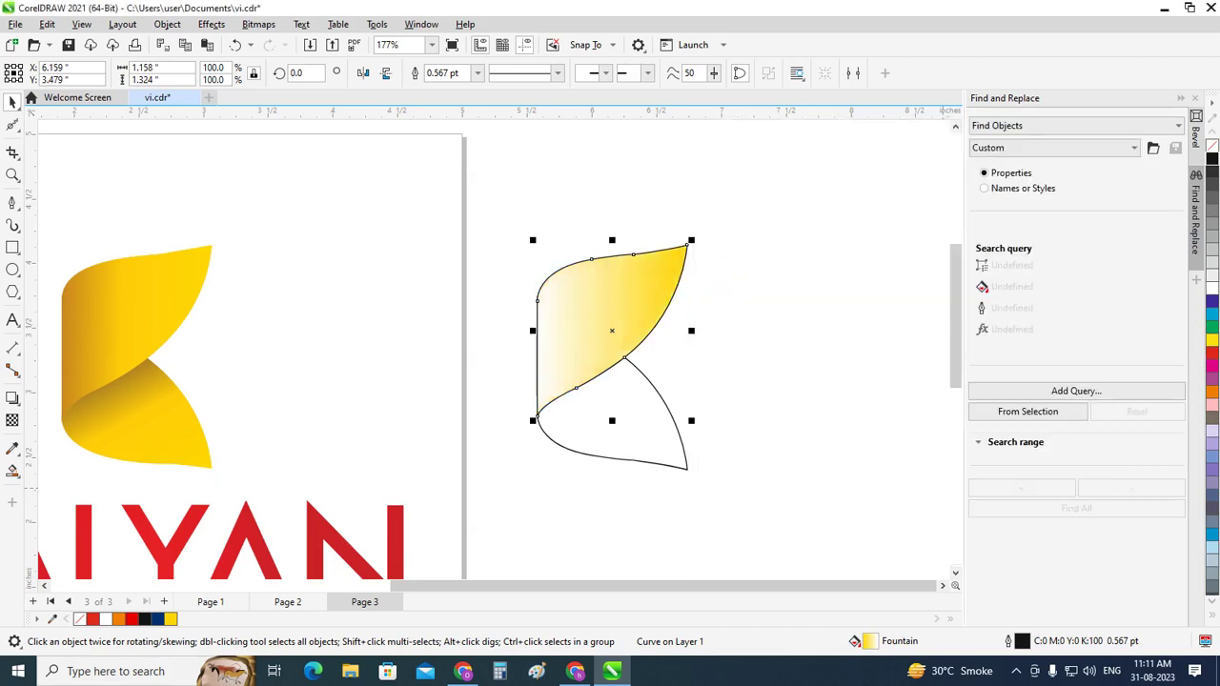
key(Escape)
Set the gradient's white end to dark gold #D3961B sampled from the K
click(629, 311)
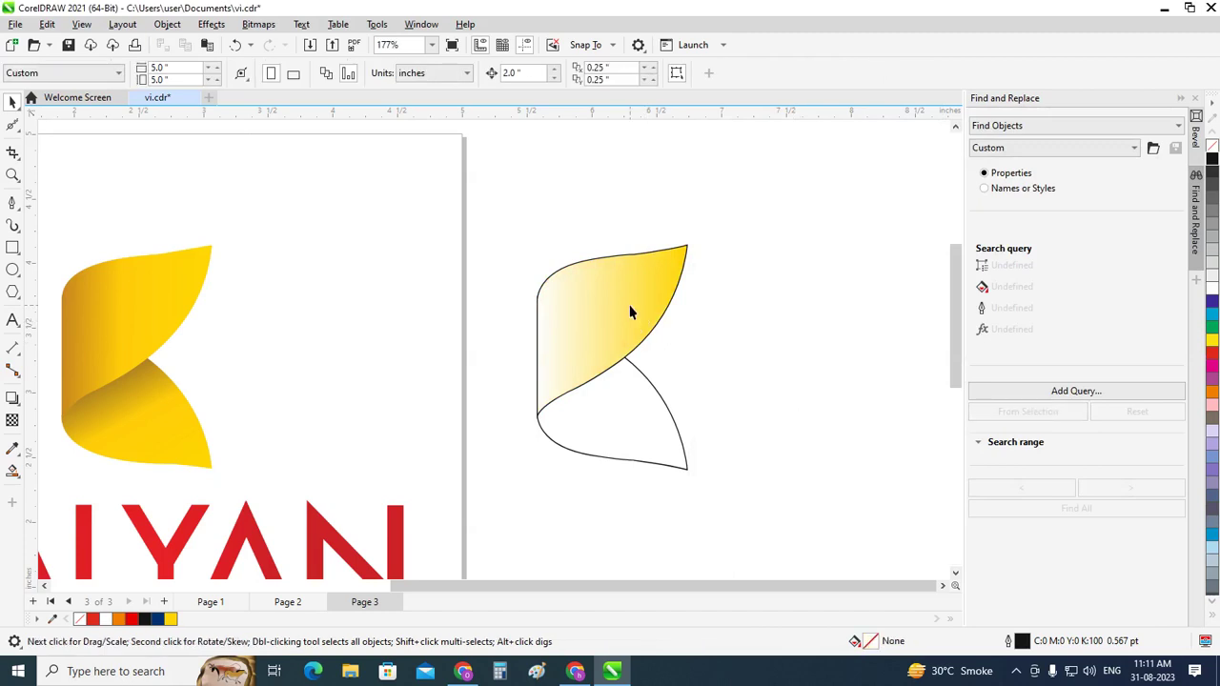
double_click(871, 641)
click(580, 391)
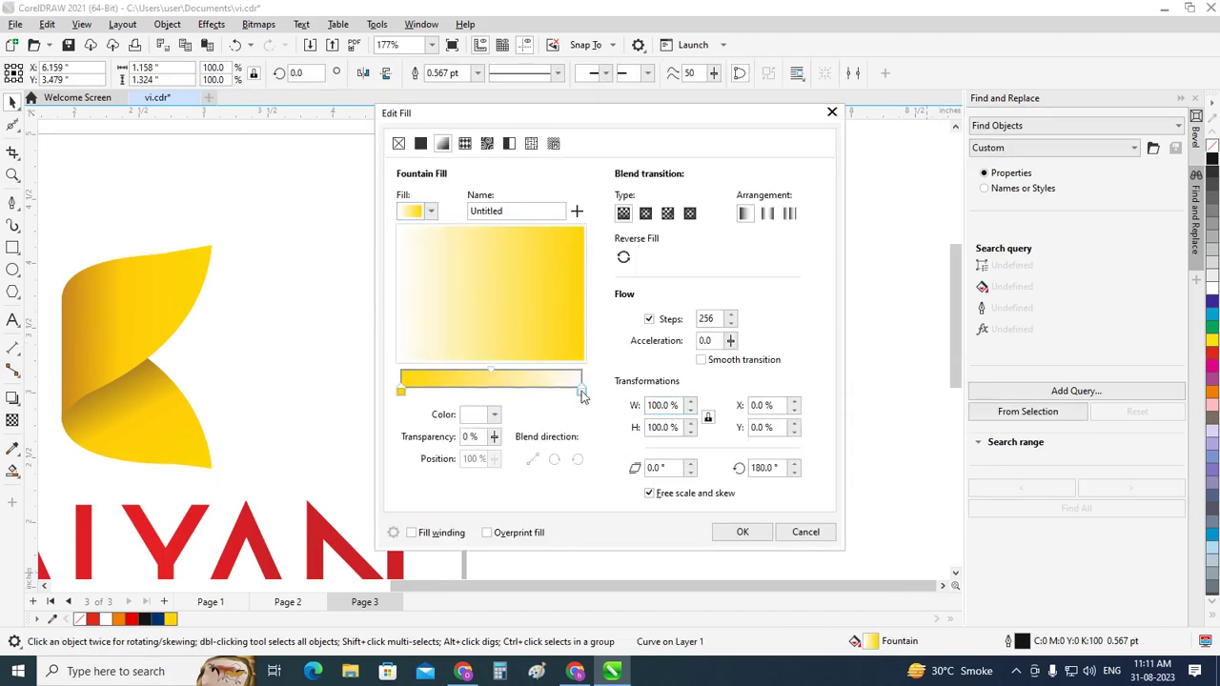
click(473, 415)
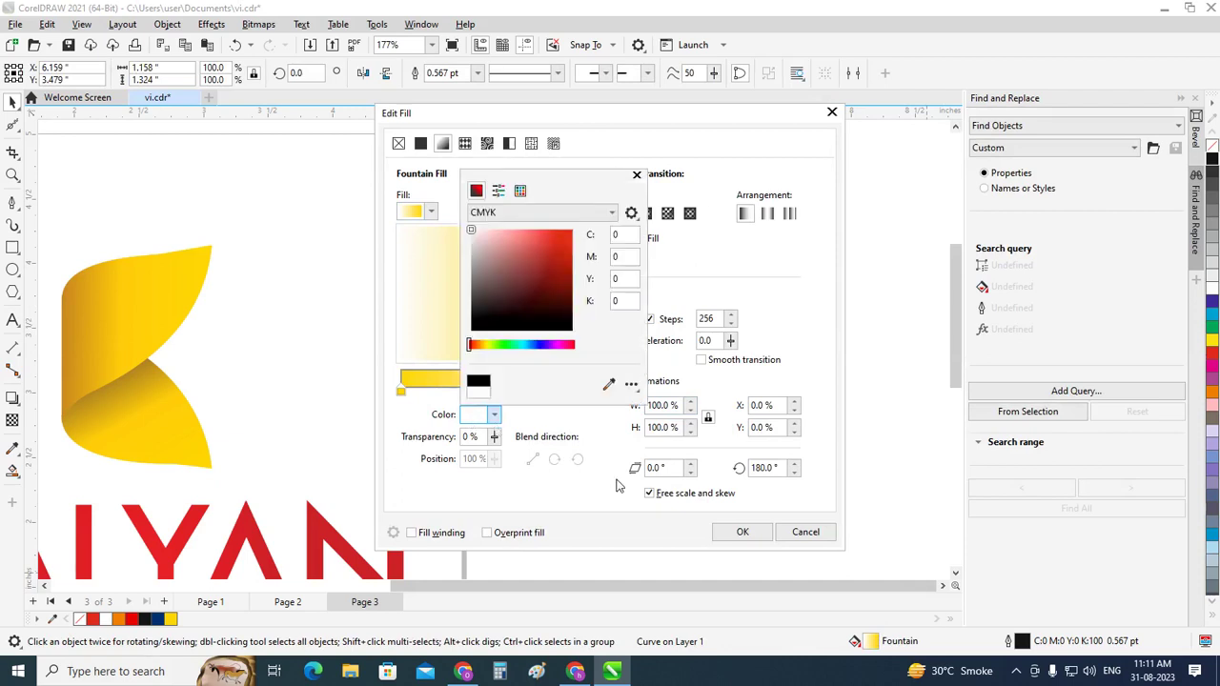
click(608, 384)
click(78, 322)
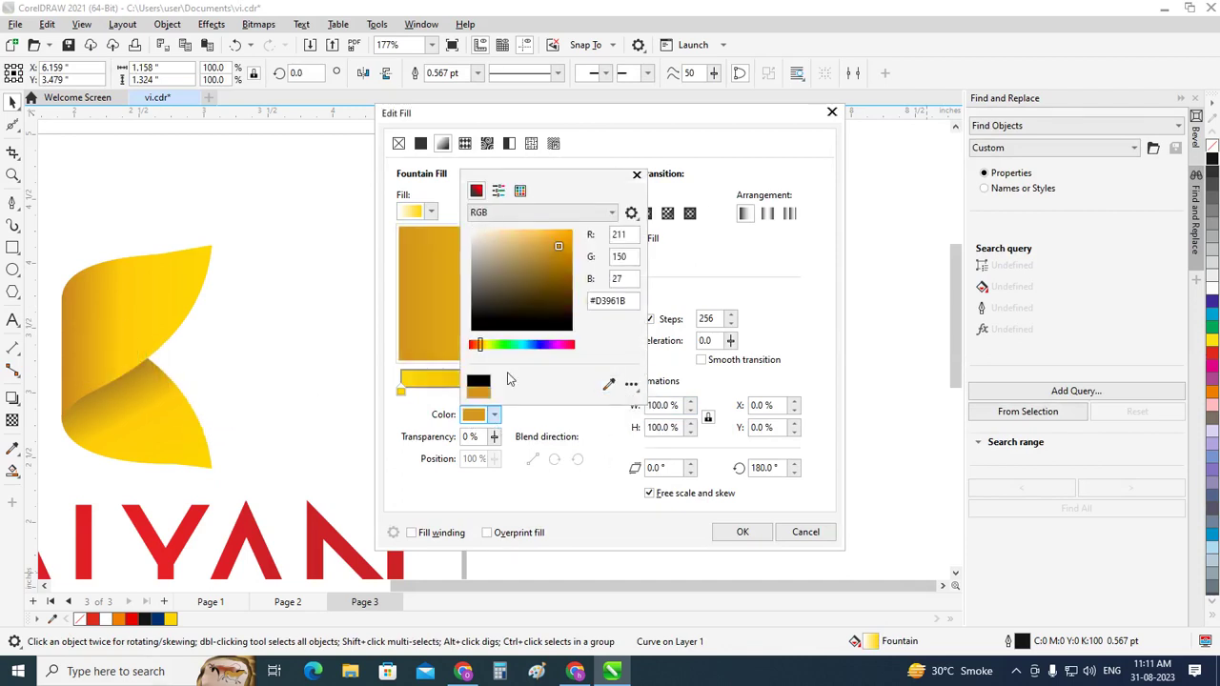
click(637, 175)
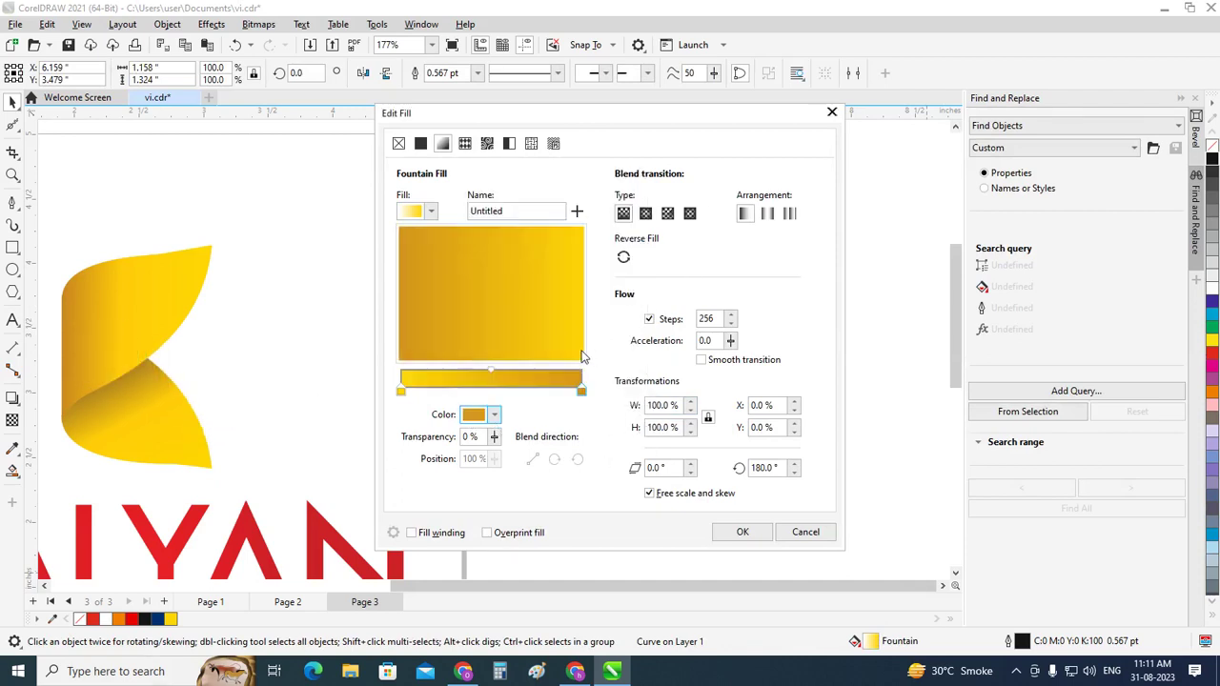
Add a middle colour stop at about 69% and apply the gradient
drag(634, 126, 986, 117)
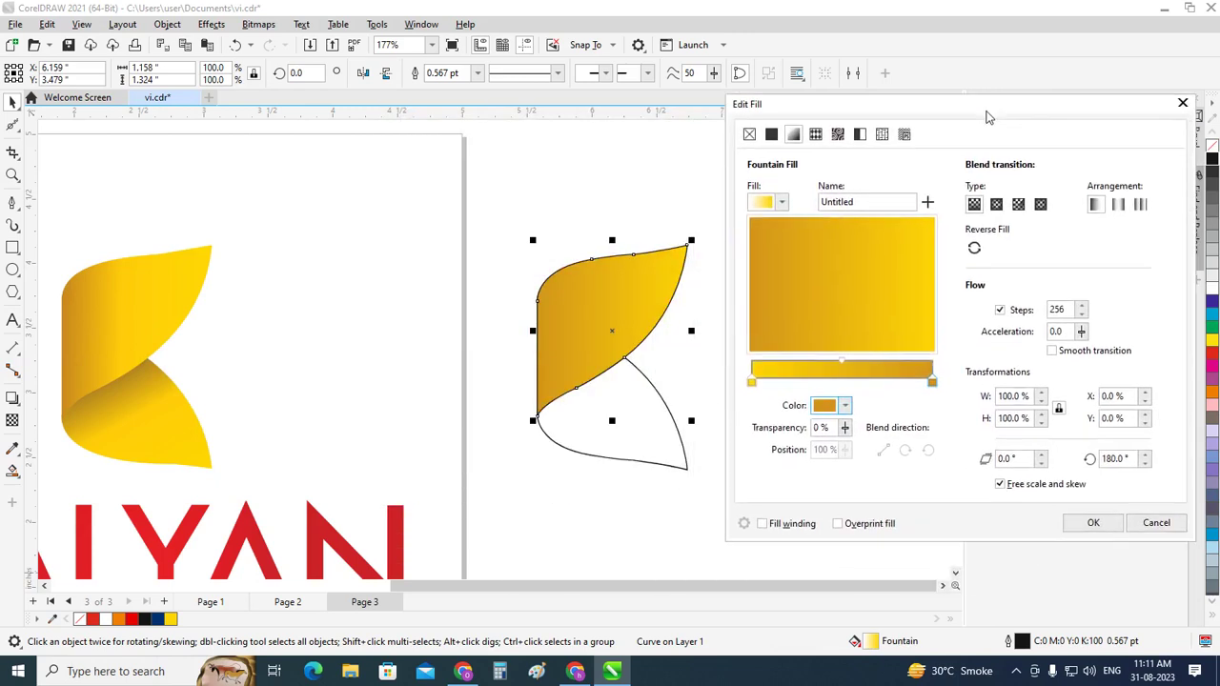
double_click(835, 365)
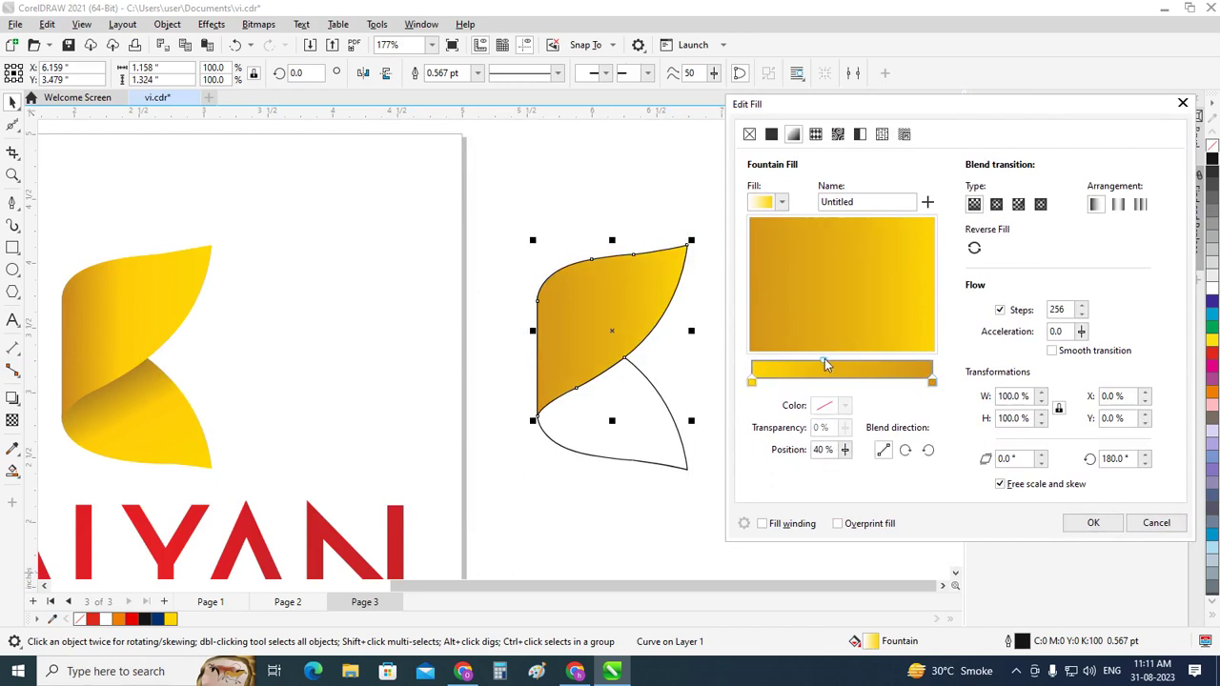
drag(824, 360, 879, 362)
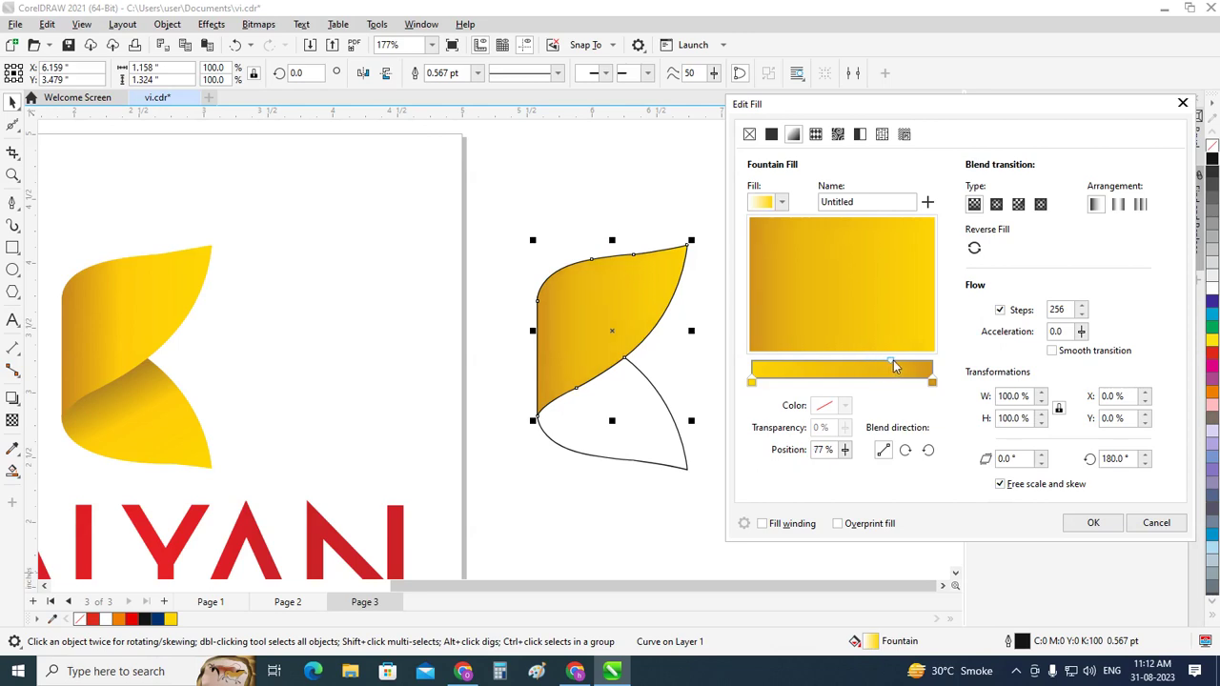
drag(881, 359, 876, 360)
click(1093, 523)
click(734, 412)
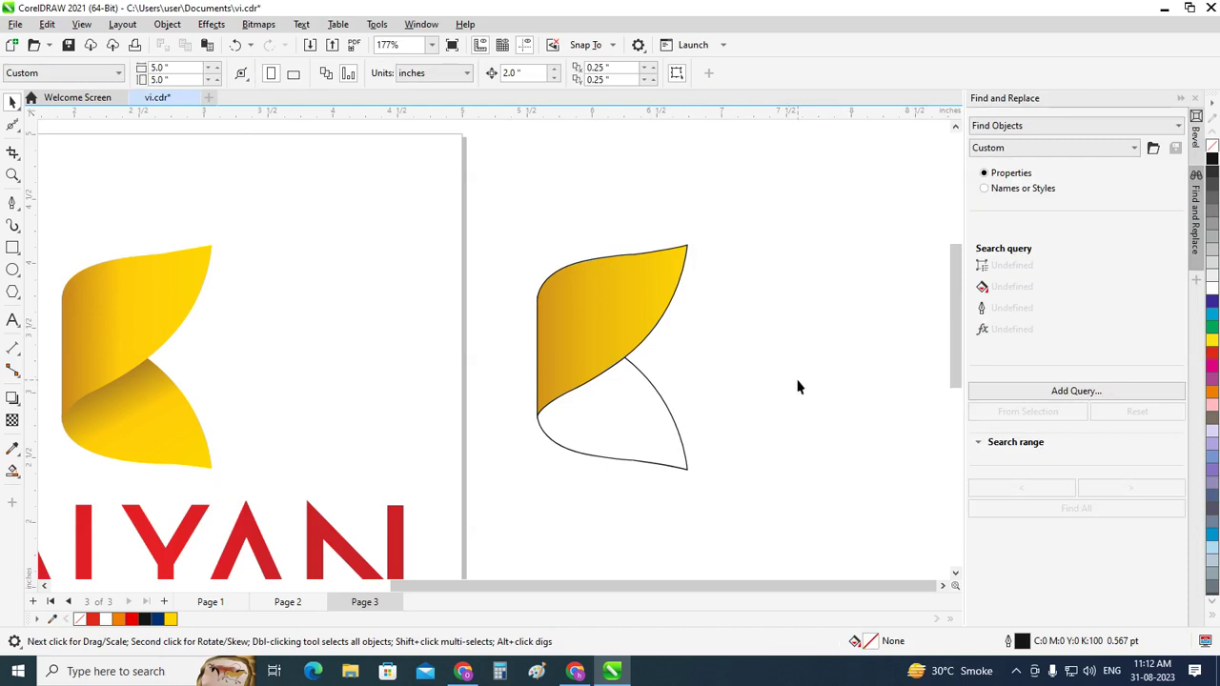
Copy the upper leaf's gold gradient fill onto the lower petal with the Attributes Eyedropper
click(583, 322)
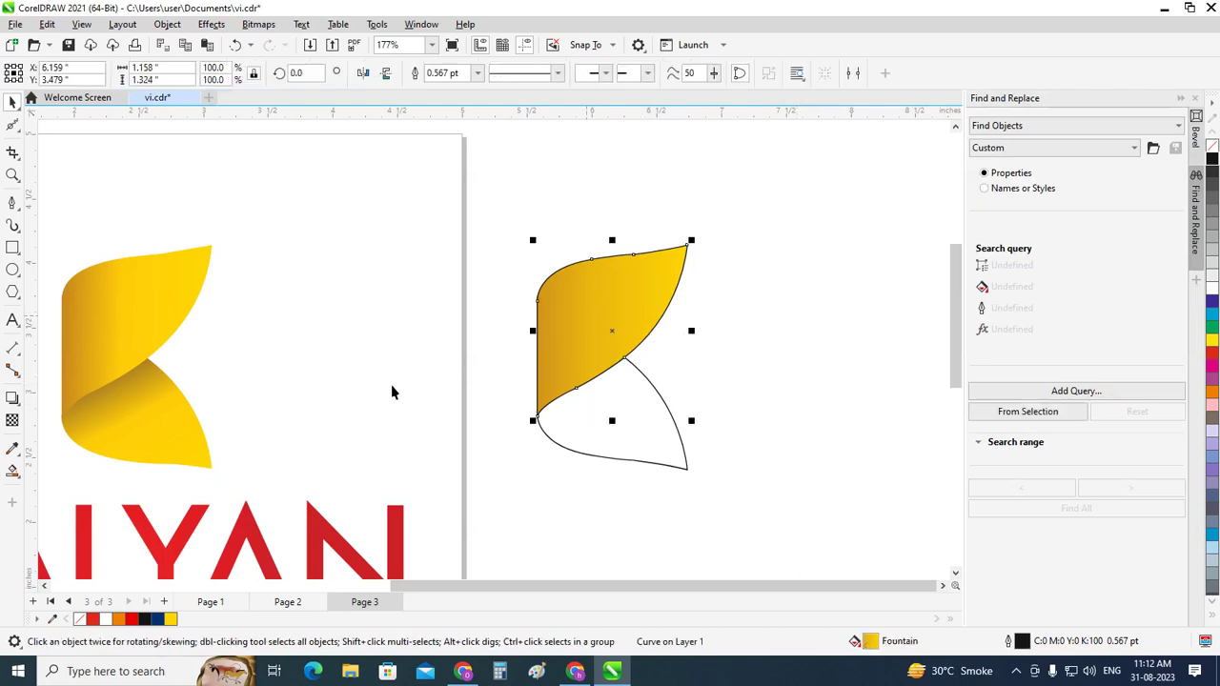
click(11, 452)
click(45, 467)
click(596, 330)
click(625, 431)
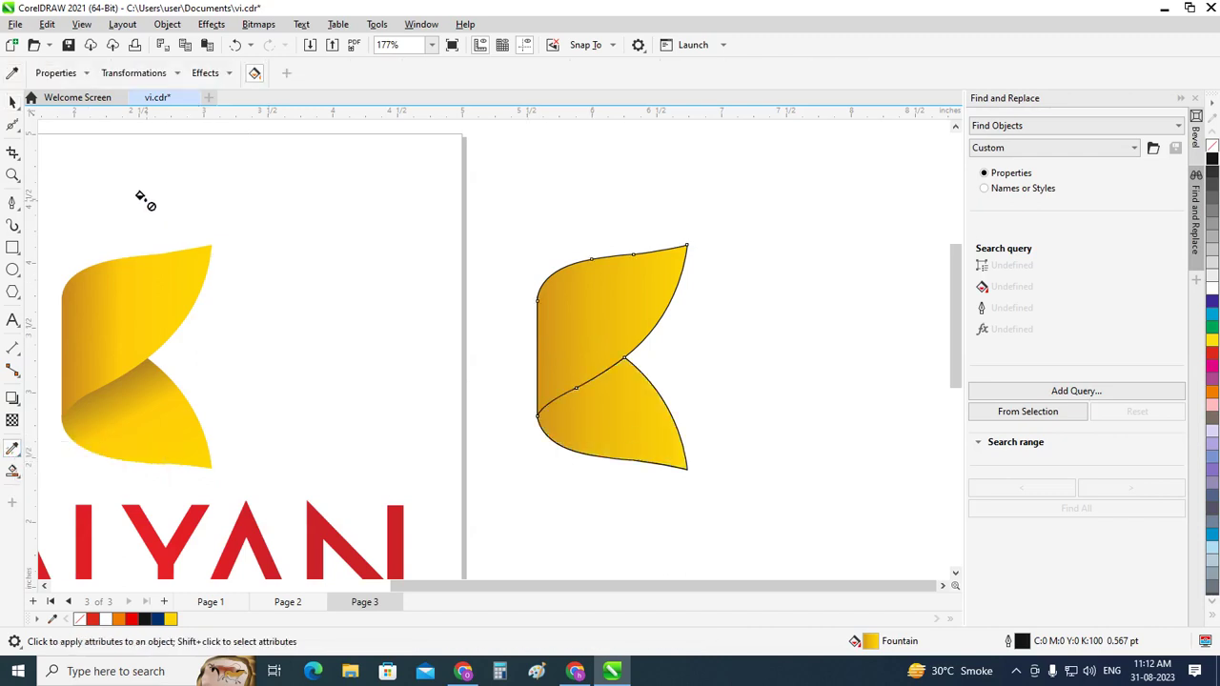
click(13, 105)
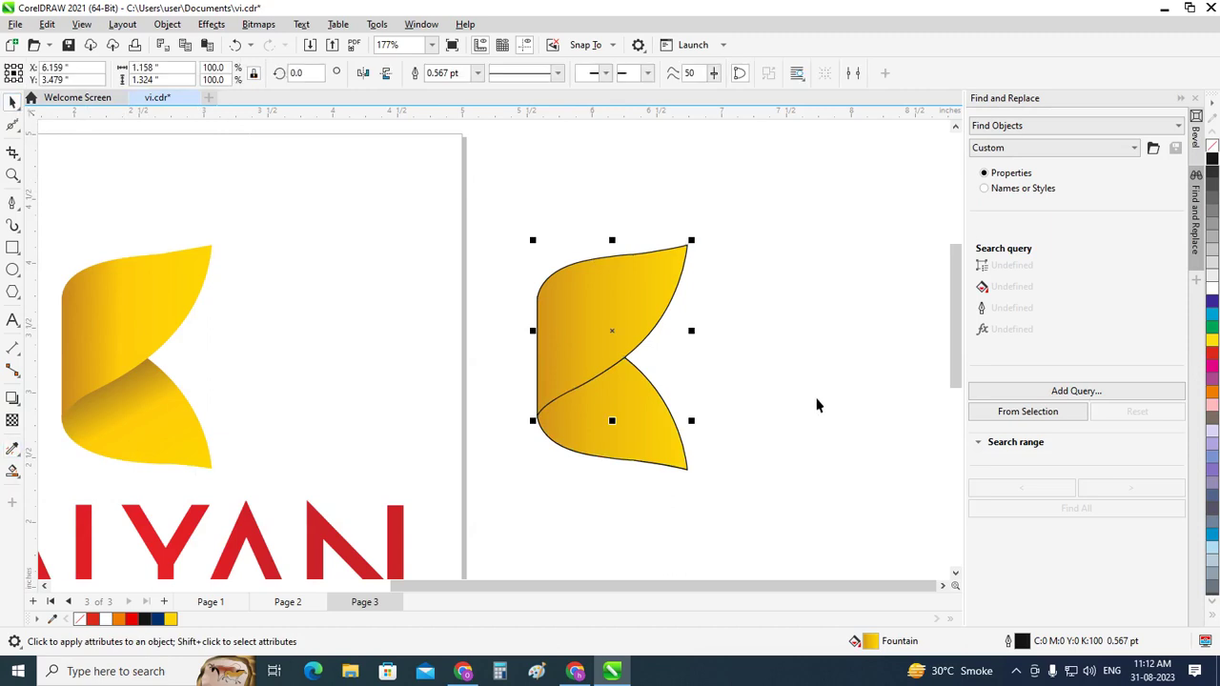
click(817, 403)
click(632, 438)
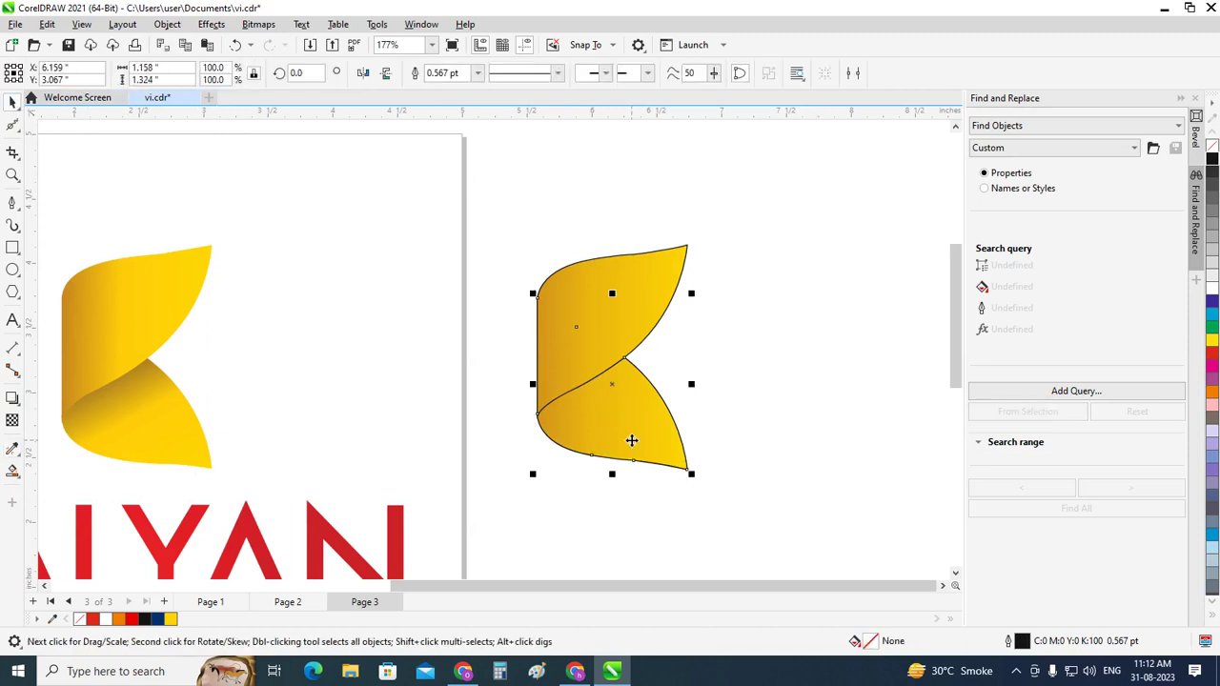
Angle the lower petal's gradient to about 73.6° and shift its midpoint to about 89%
double_click(877, 646)
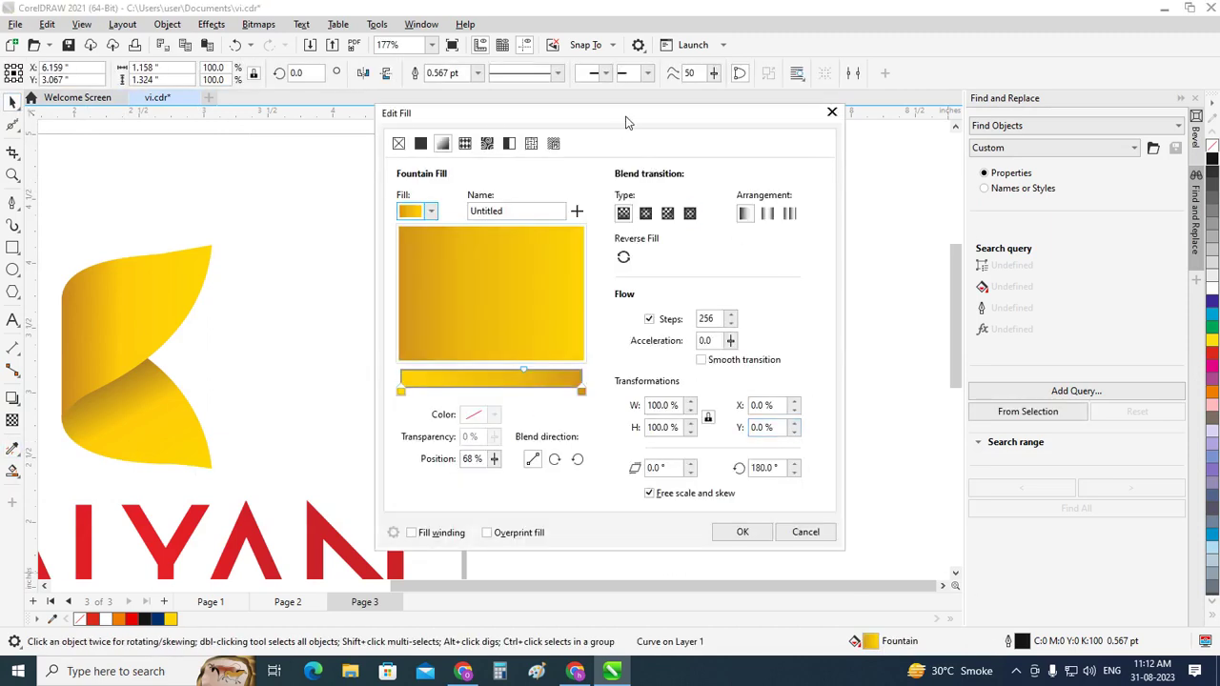
mouse_move(632, 120)
mouse_down()
mouse_move(1054, 165)
mouse_move(986, 142)
mouse_up()
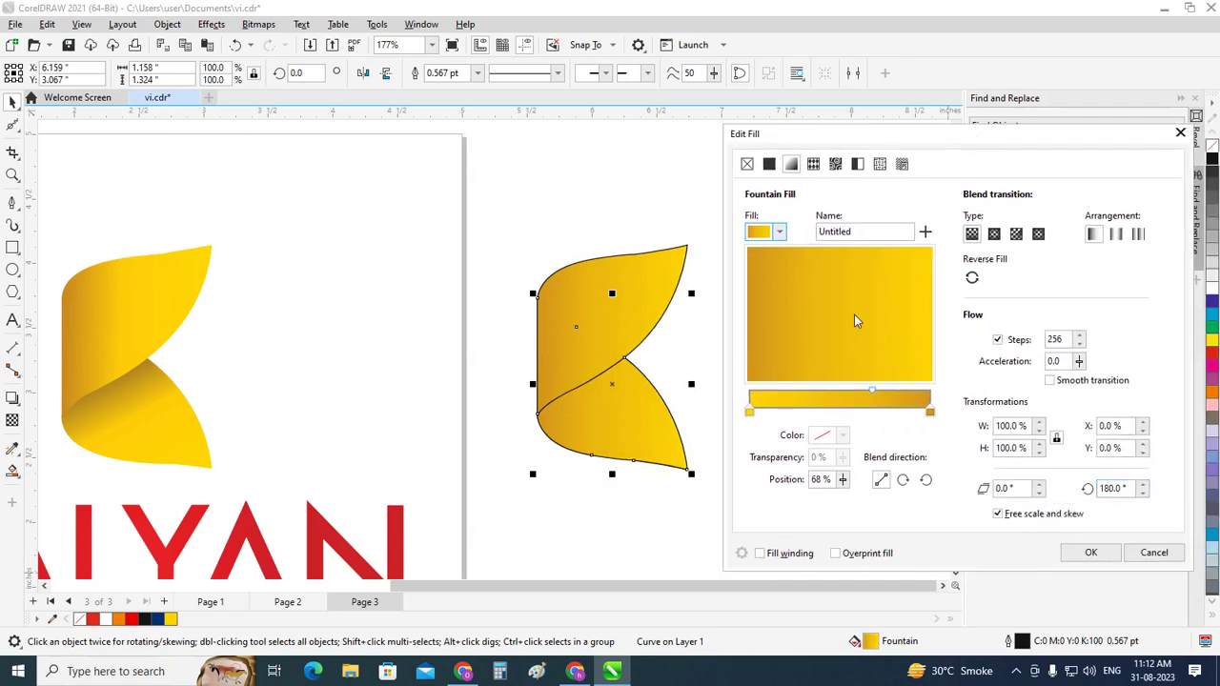
mouse_move(918, 360)
mouse_down()
mouse_move(833, 268)
mouse_move(804, 263)
mouse_up()
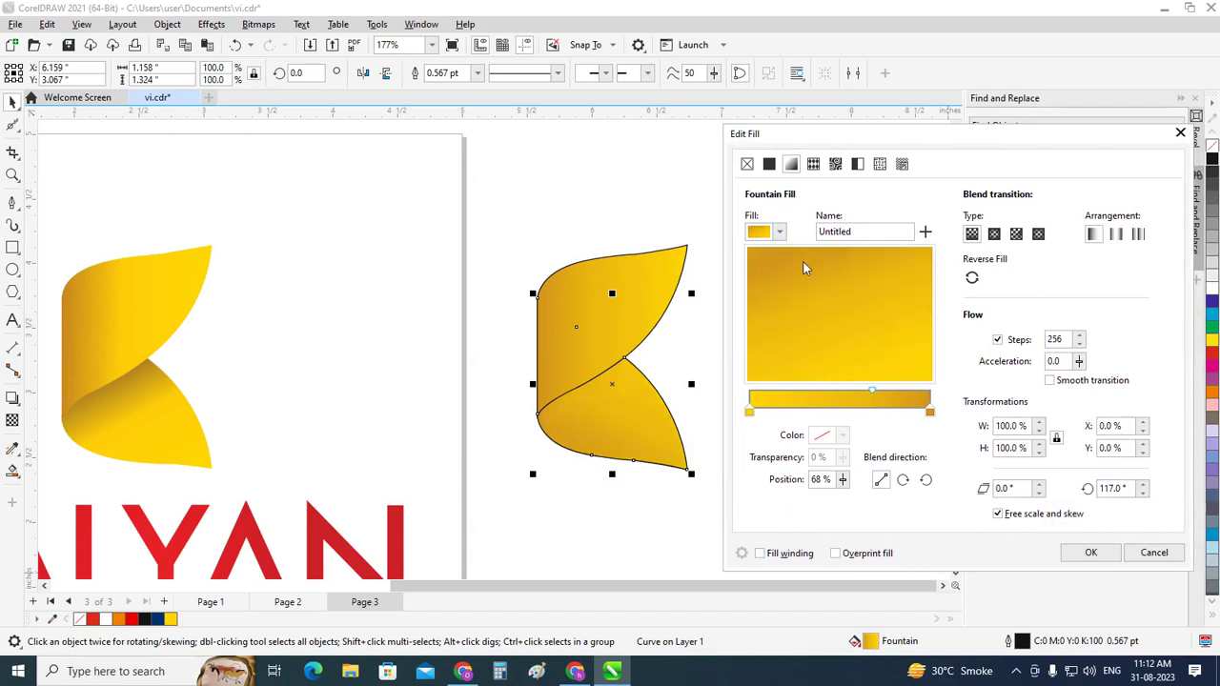
click(929, 412)
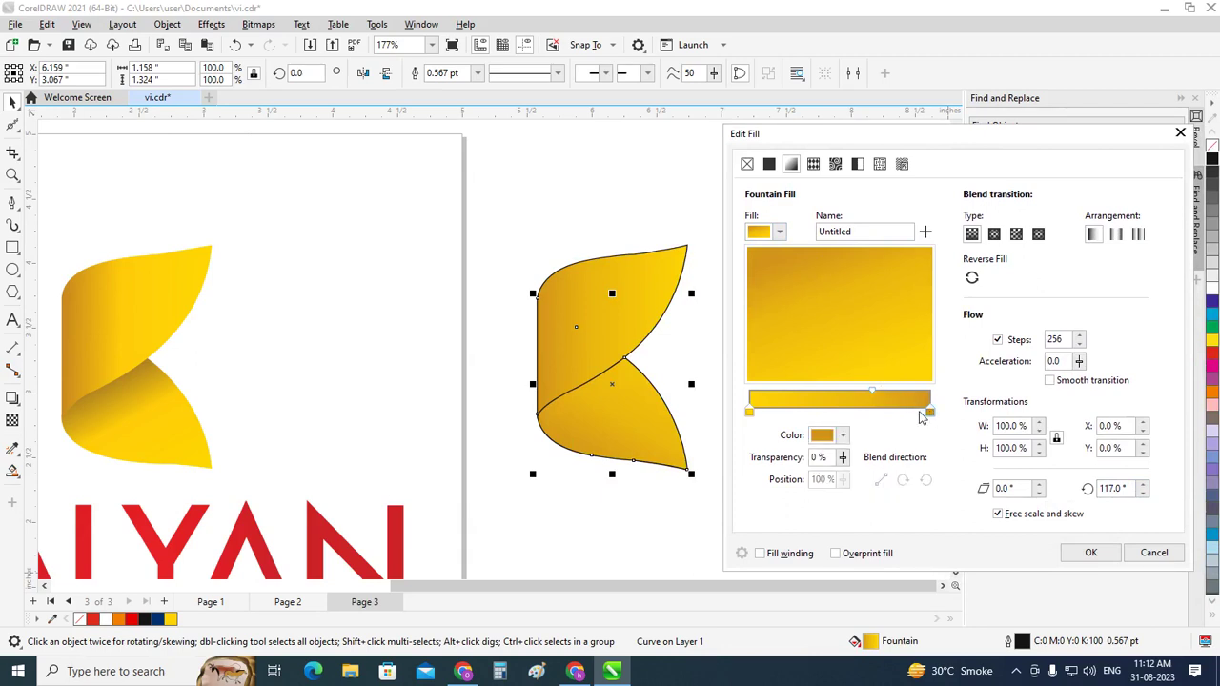
click(874, 390)
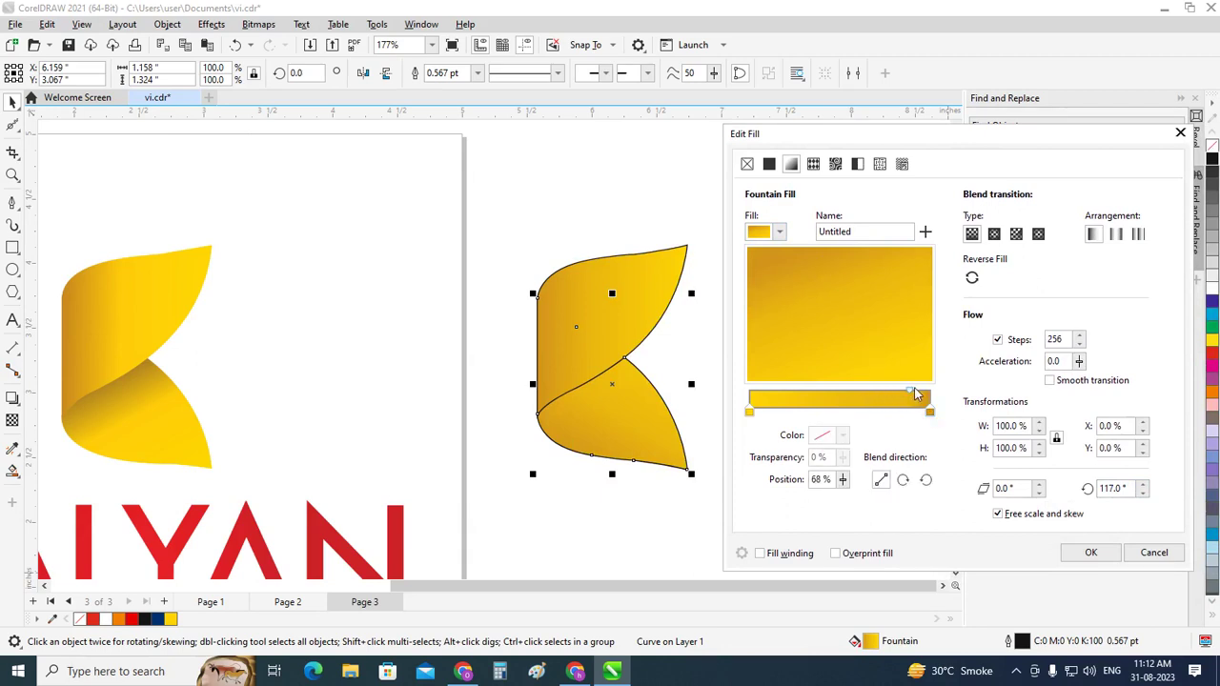
drag(914, 392, 884, 387)
drag(863, 266, 869, 268)
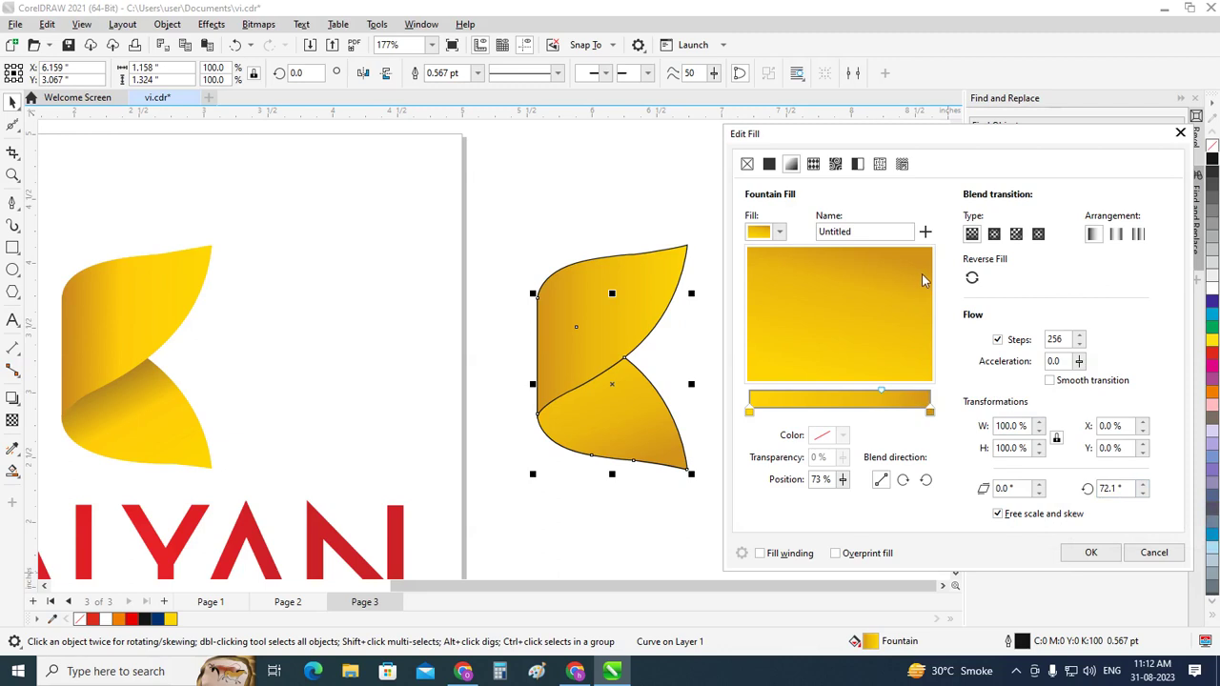
drag(920, 271, 819, 263)
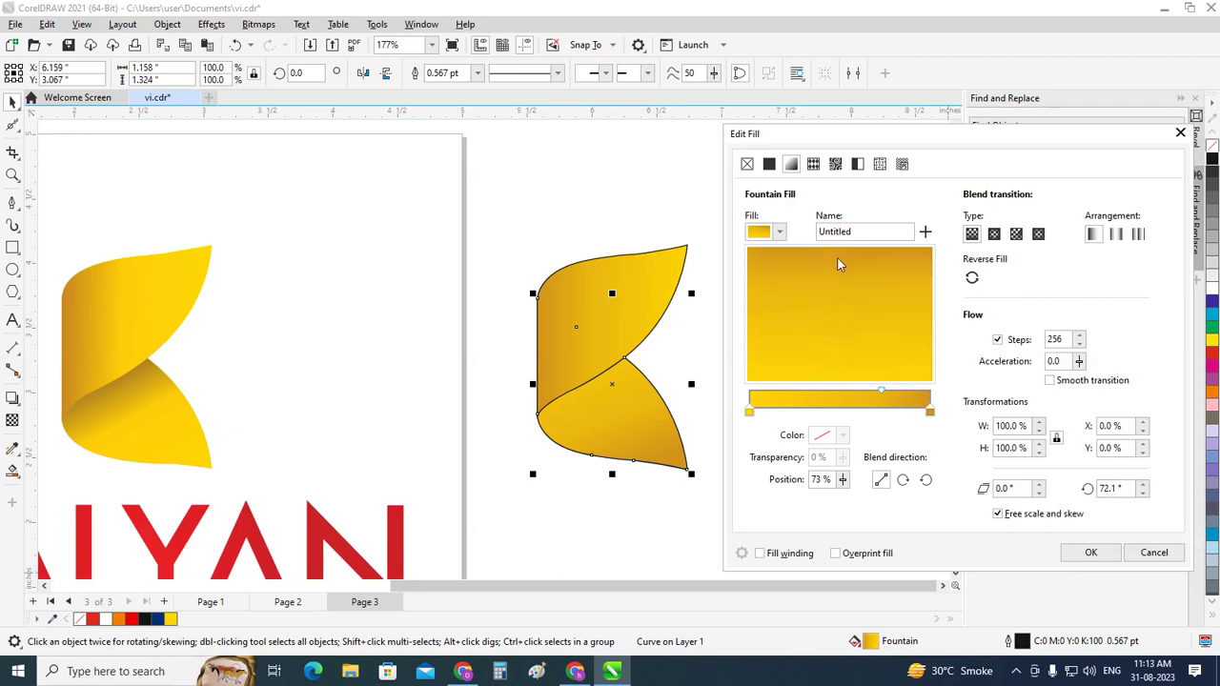
drag(818, 264, 860, 263)
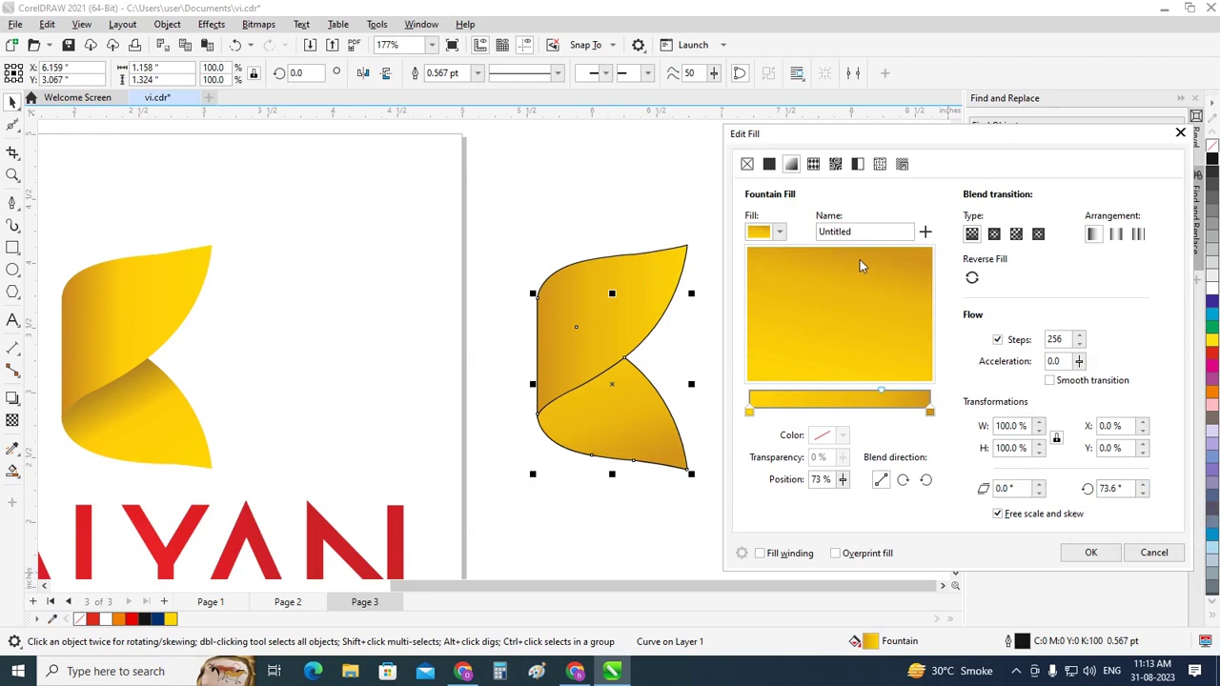
Sample a bright yellow end colour and a darker orange start colour from the shape
click(931, 416)
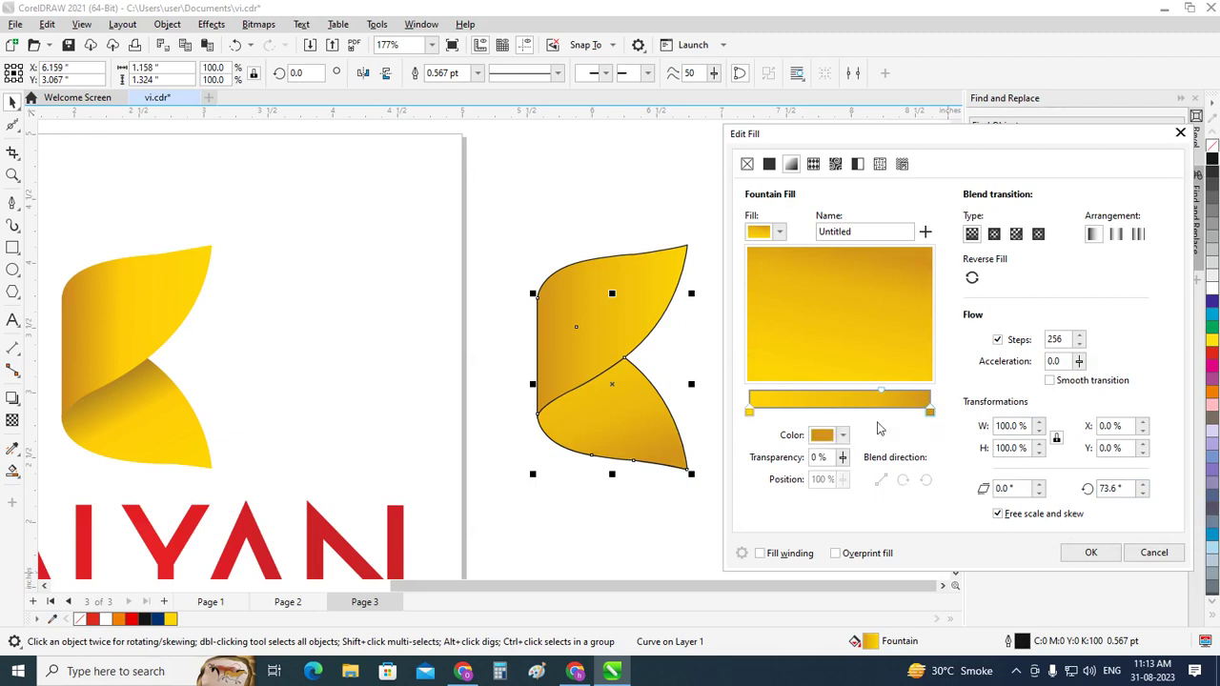
click(830, 434)
click(956, 407)
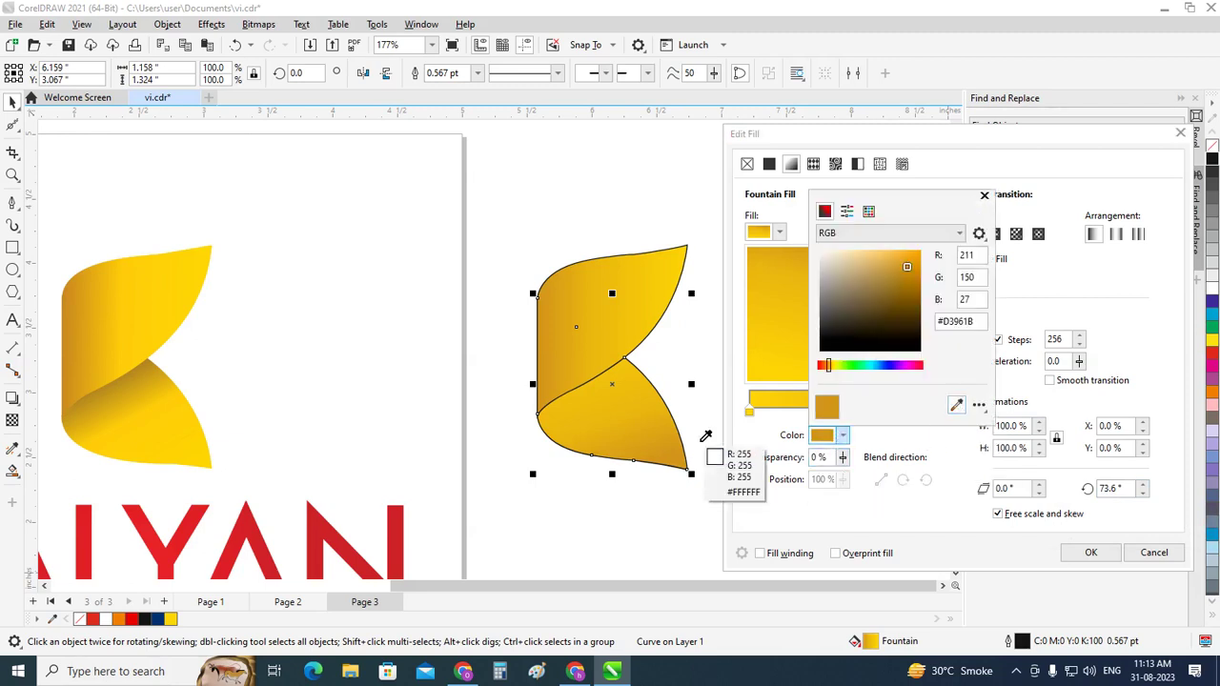
click(578, 406)
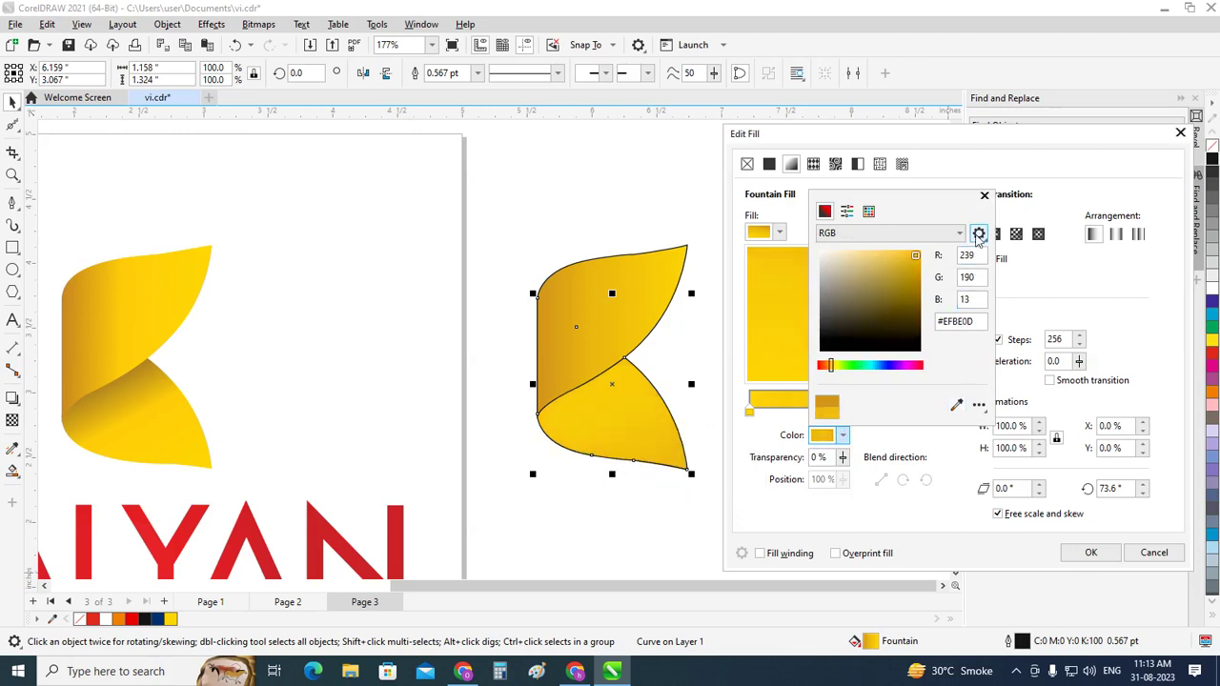
click(985, 196)
click(752, 413)
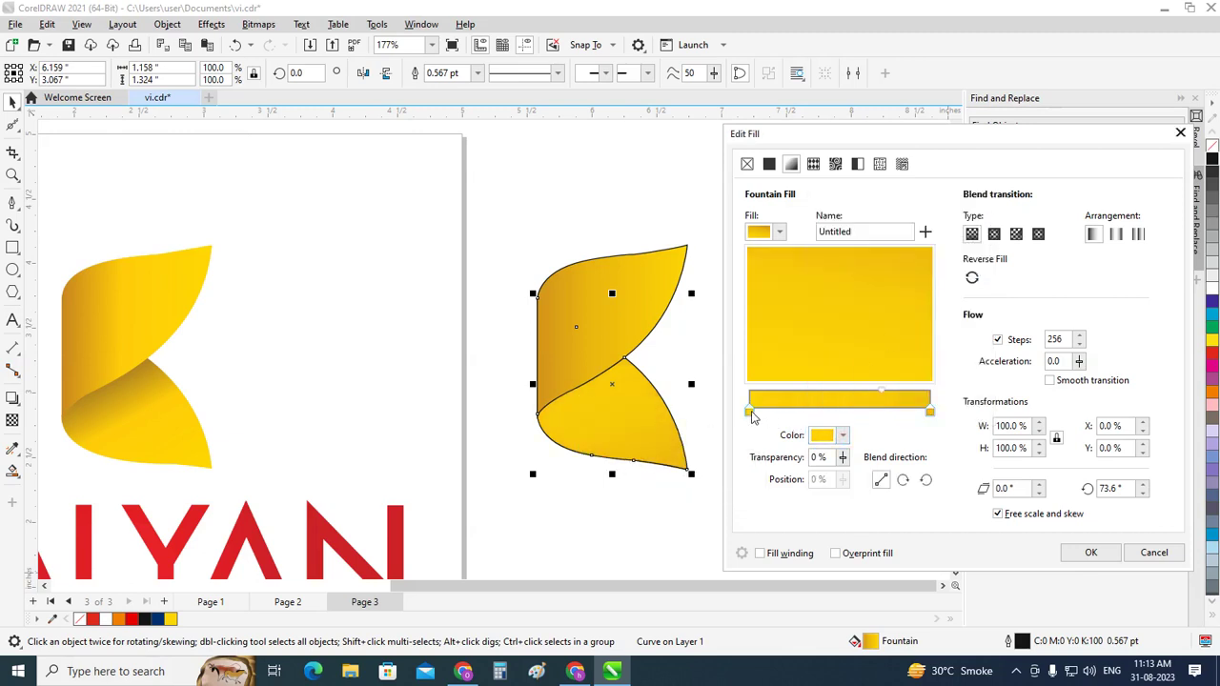
click(828, 435)
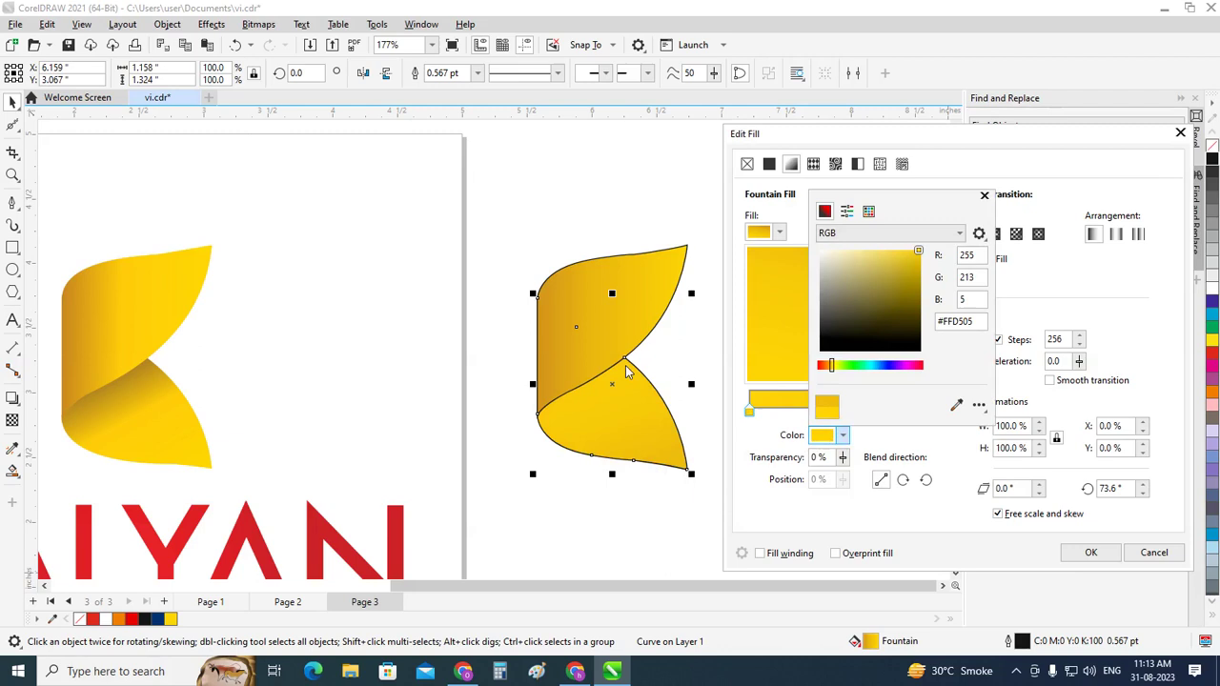
click(957, 405)
click(548, 339)
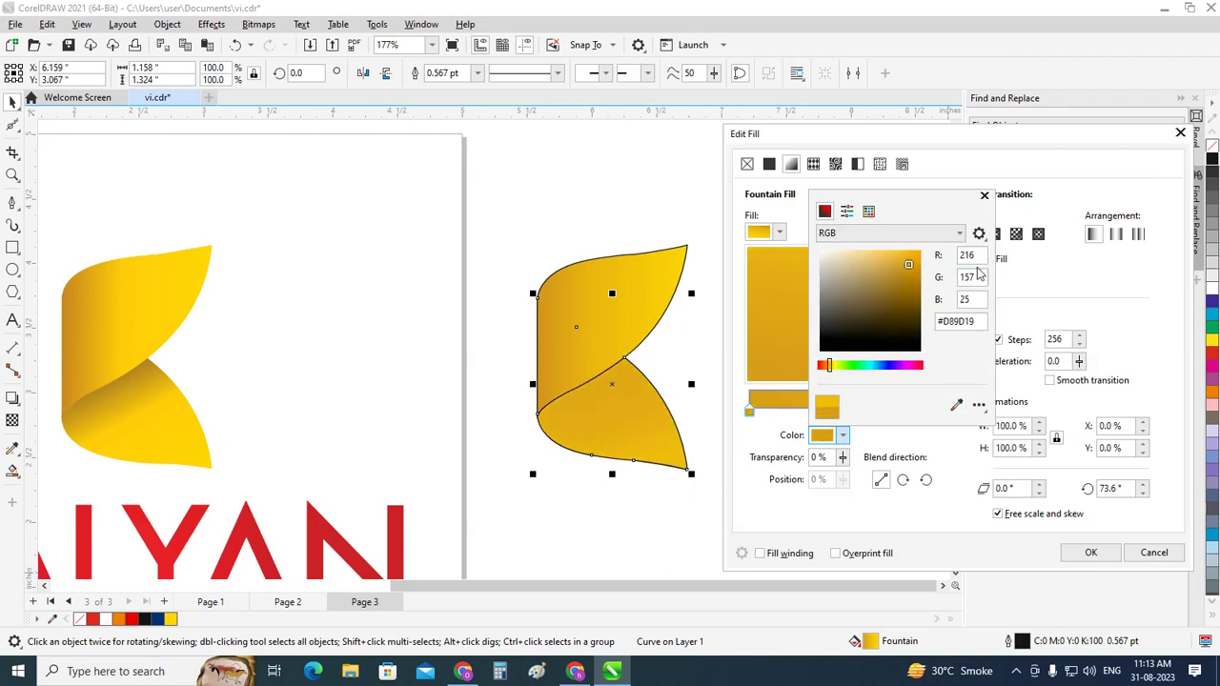
click(985, 196)
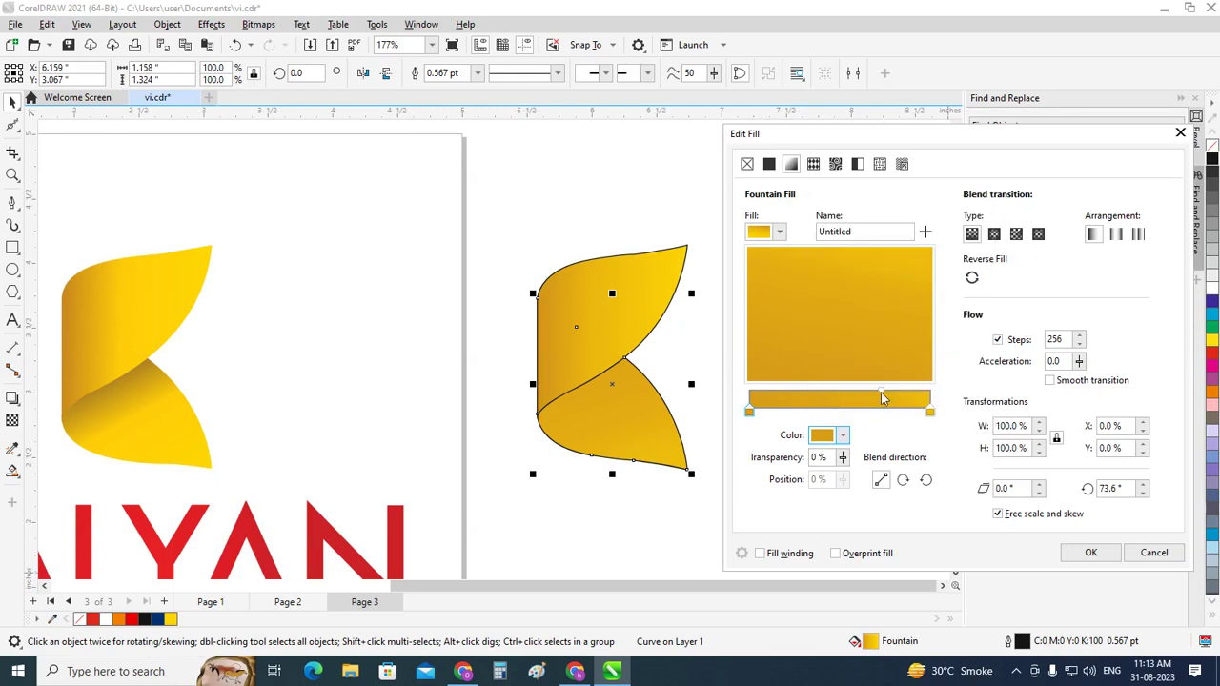
Move the midpoint left, shift the end colour to yellow-green #E7EF0D, and apply the fill
drag(881, 393, 861, 393)
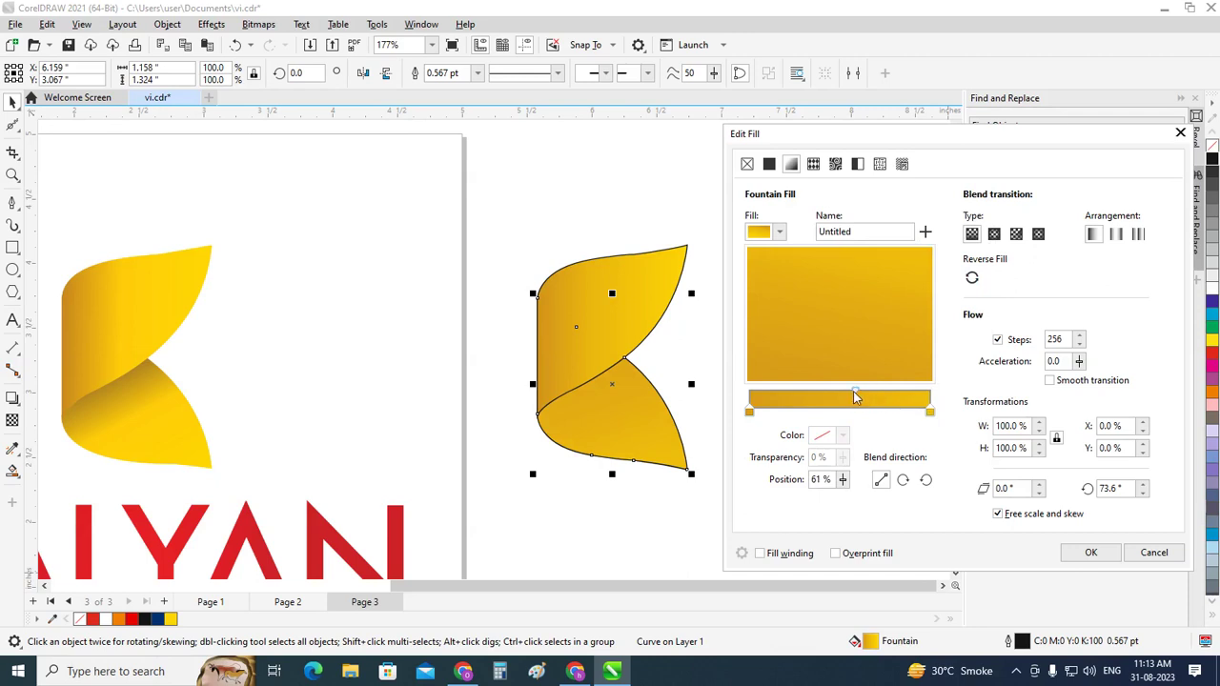
drag(853, 391, 845, 391)
click(929, 414)
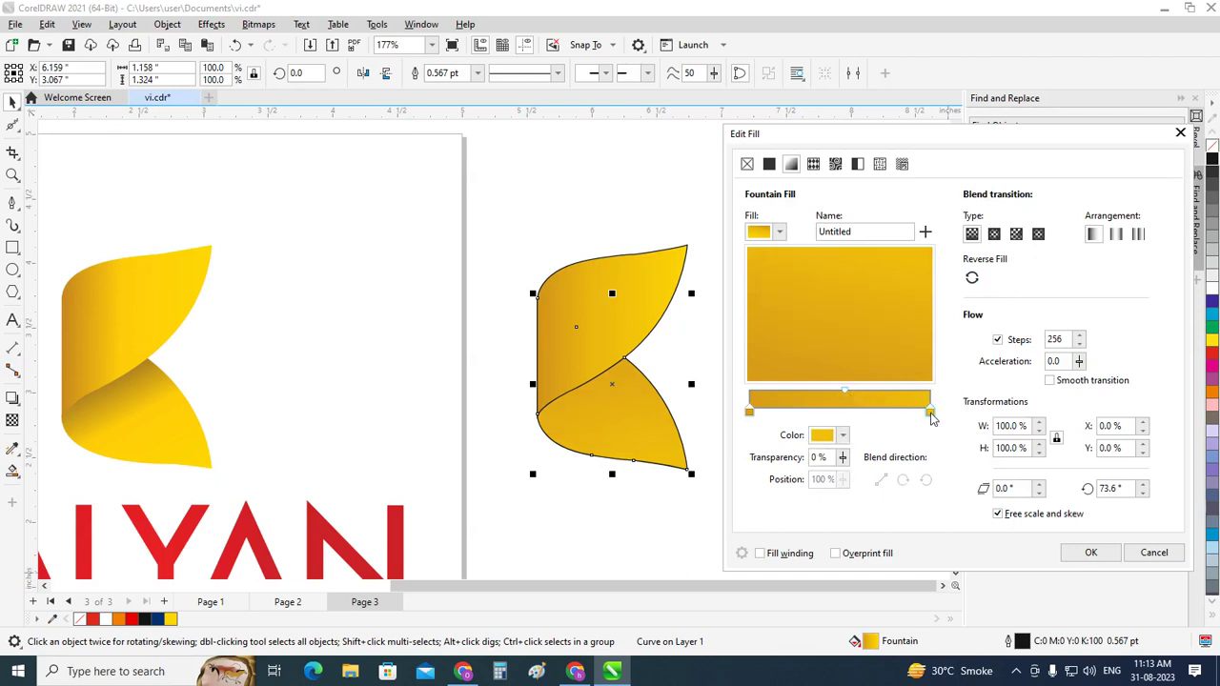
click(826, 435)
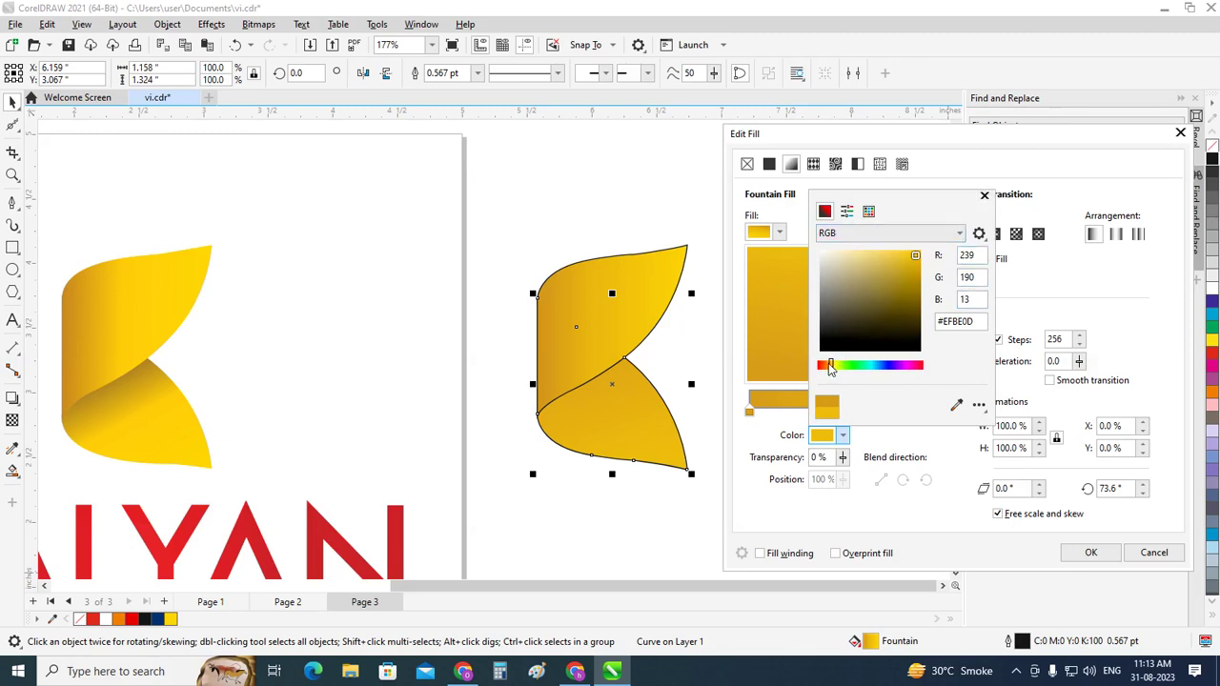
drag(832, 366, 835, 368)
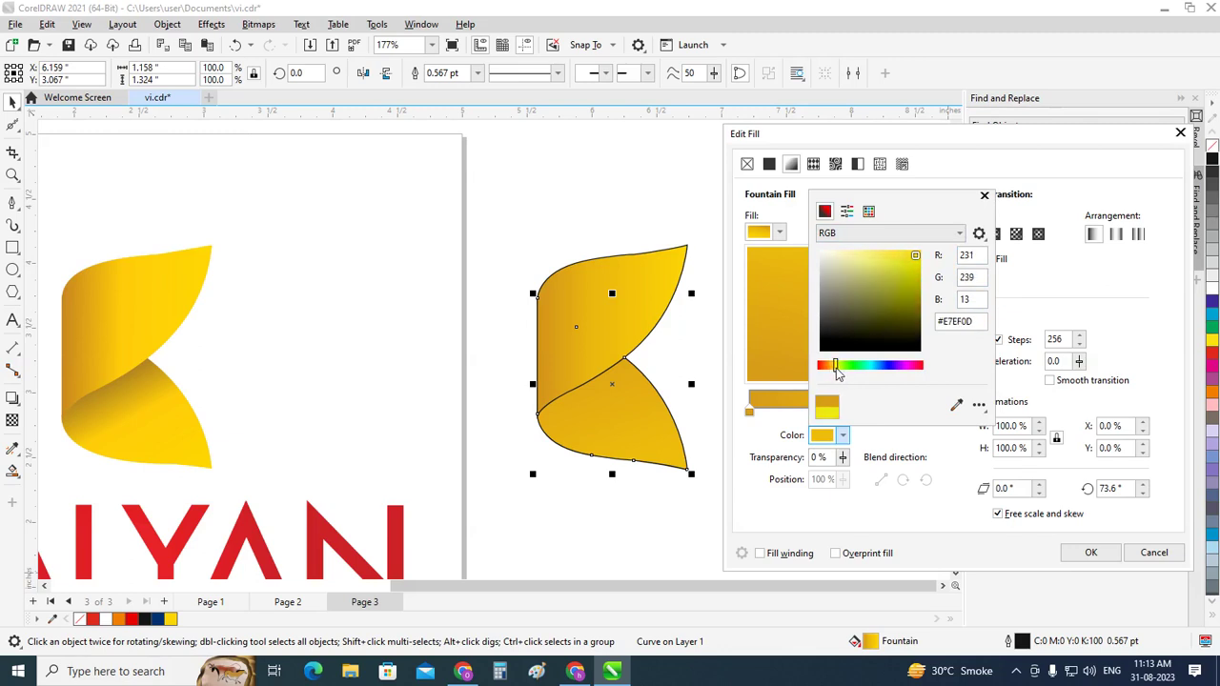
click(985, 195)
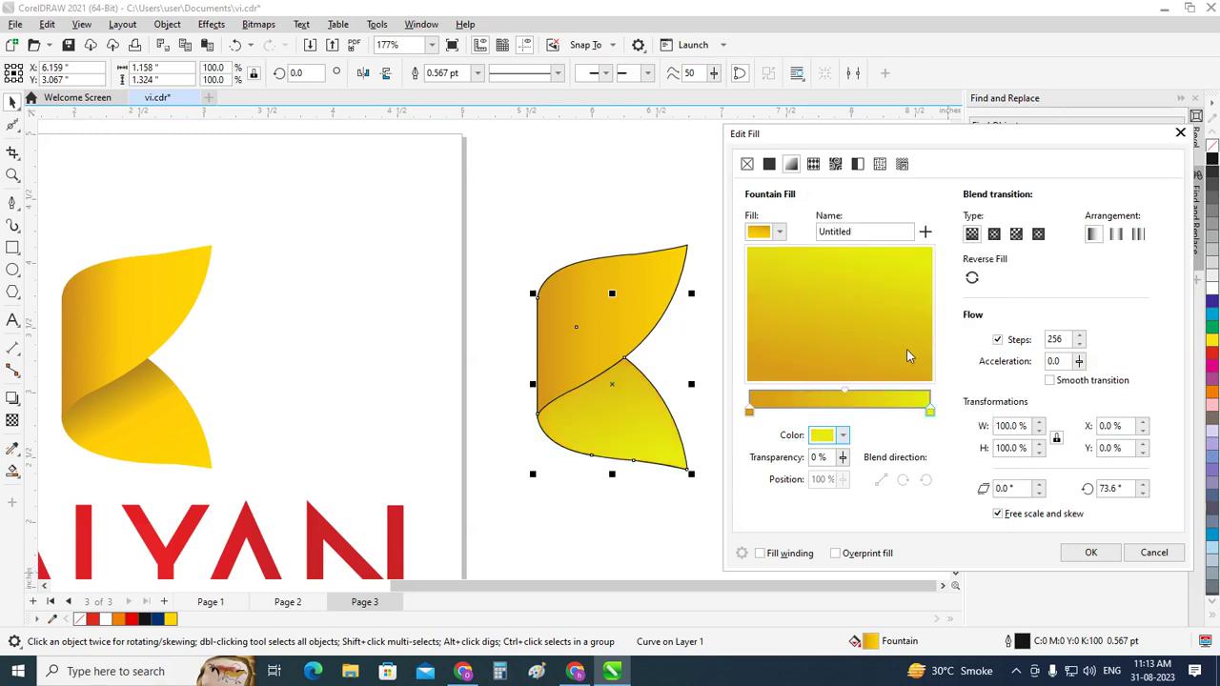
click(1089, 553)
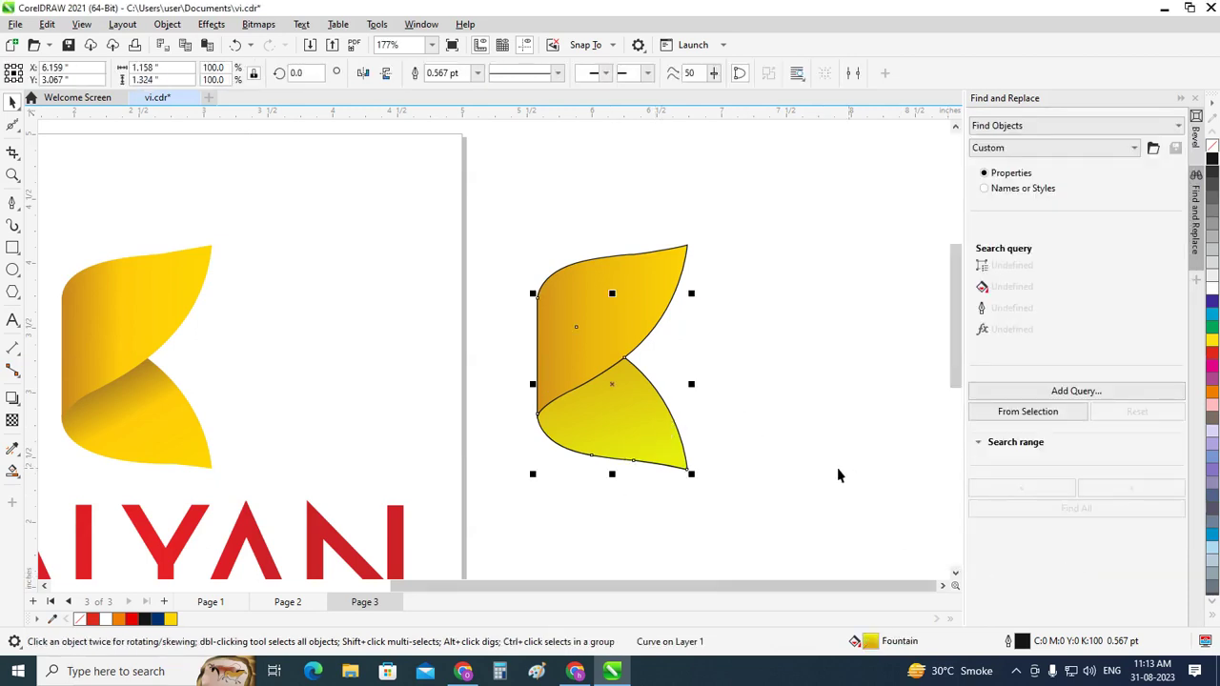
Add a colour stop at 68% to the leaf's gradient and rebalance its midpoint
double_click(870, 643)
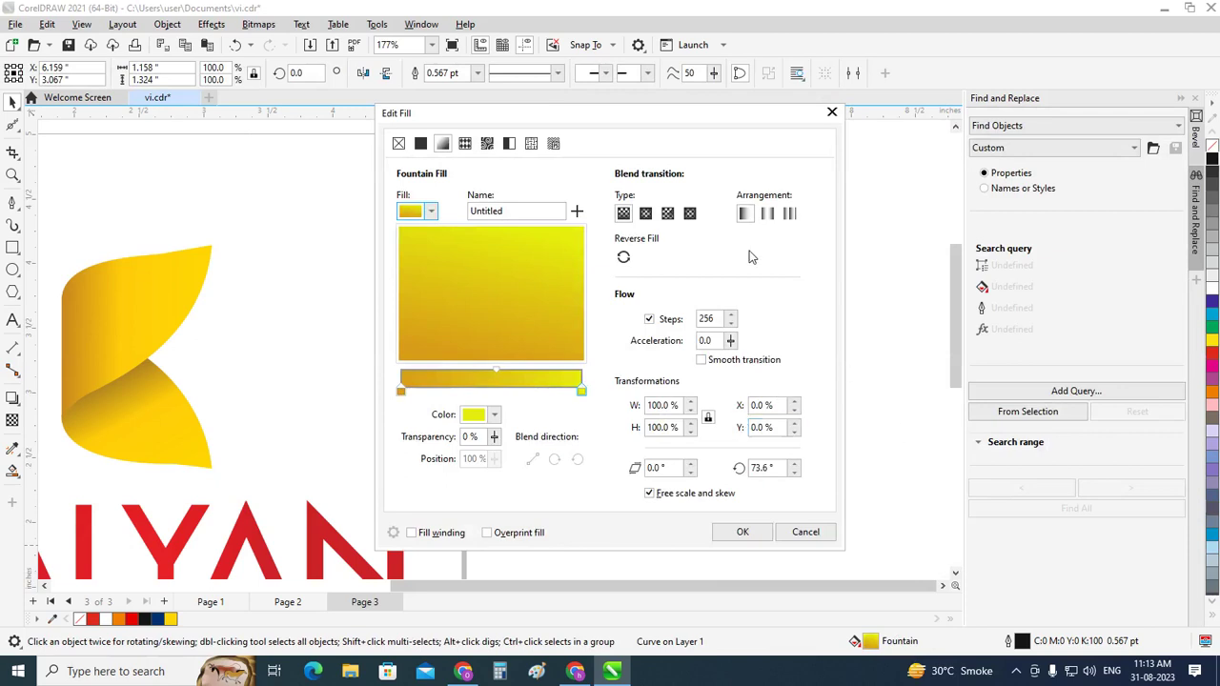
drag(696, 127, 1068, 130)
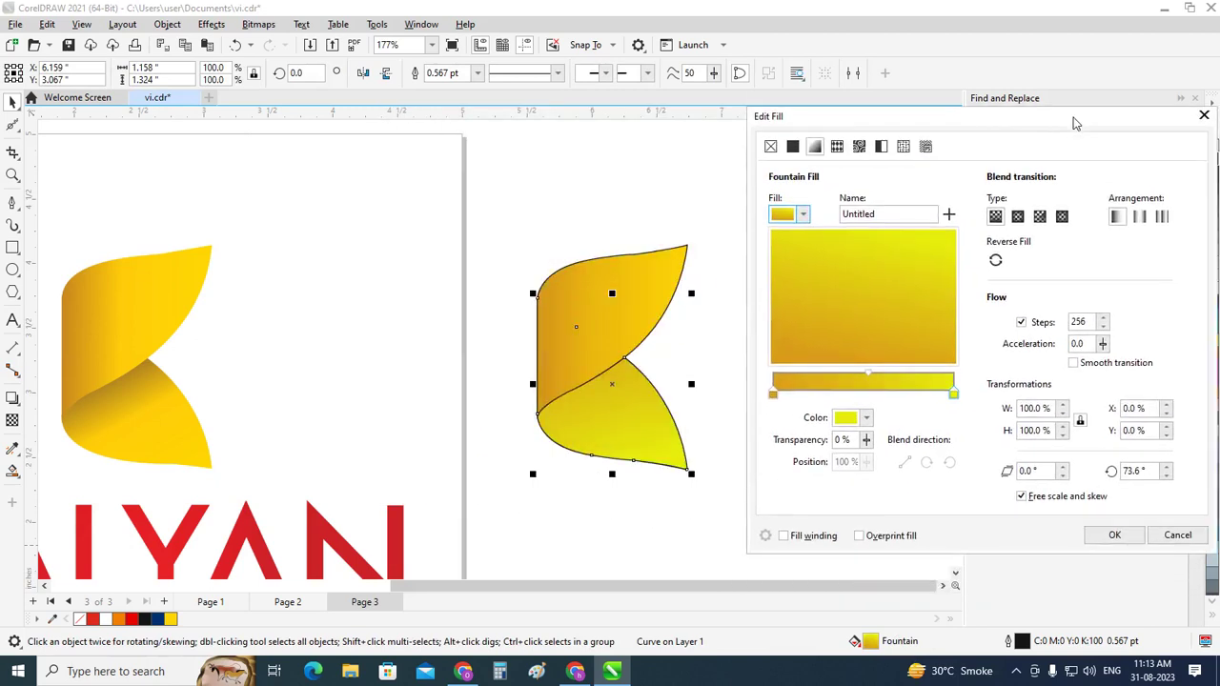
double_click(870, 373)
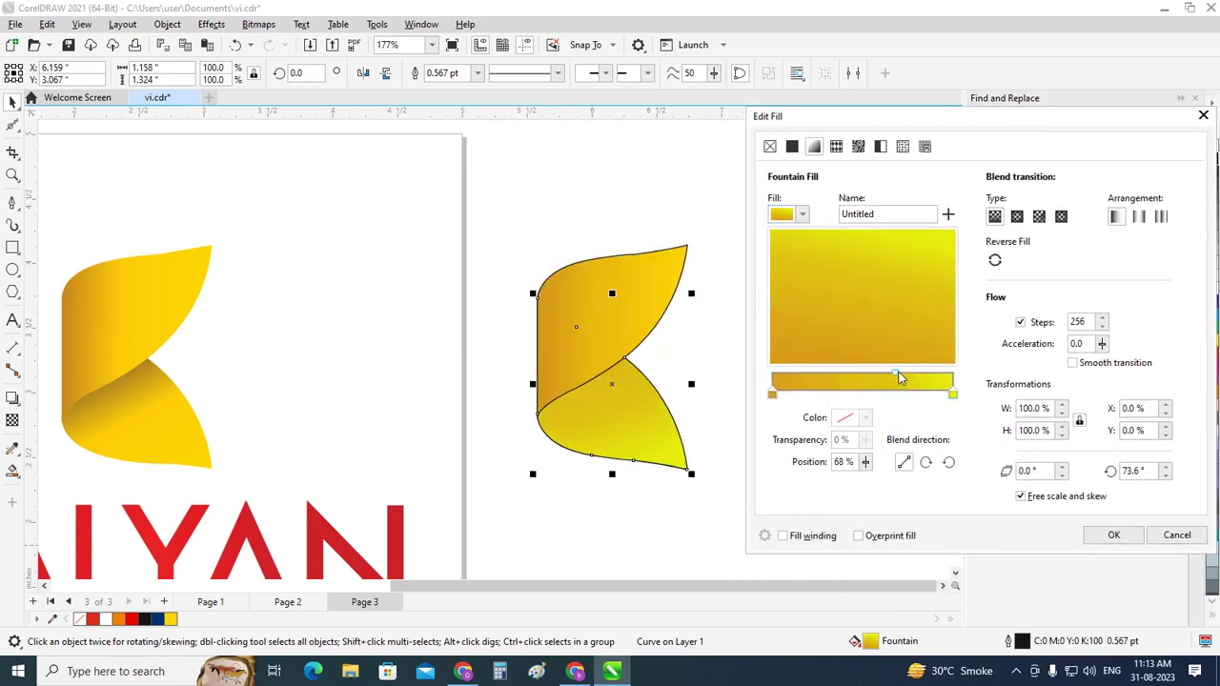
drag(901, 379, 904, 378)
click(772, 394)
click(879, 378)
drag(845, 374, 892, 378)
Rotate the gradient to about 21.6°, set the midpoint to 75%, and add a second middle stop
drag(932, 343, 949, 289)
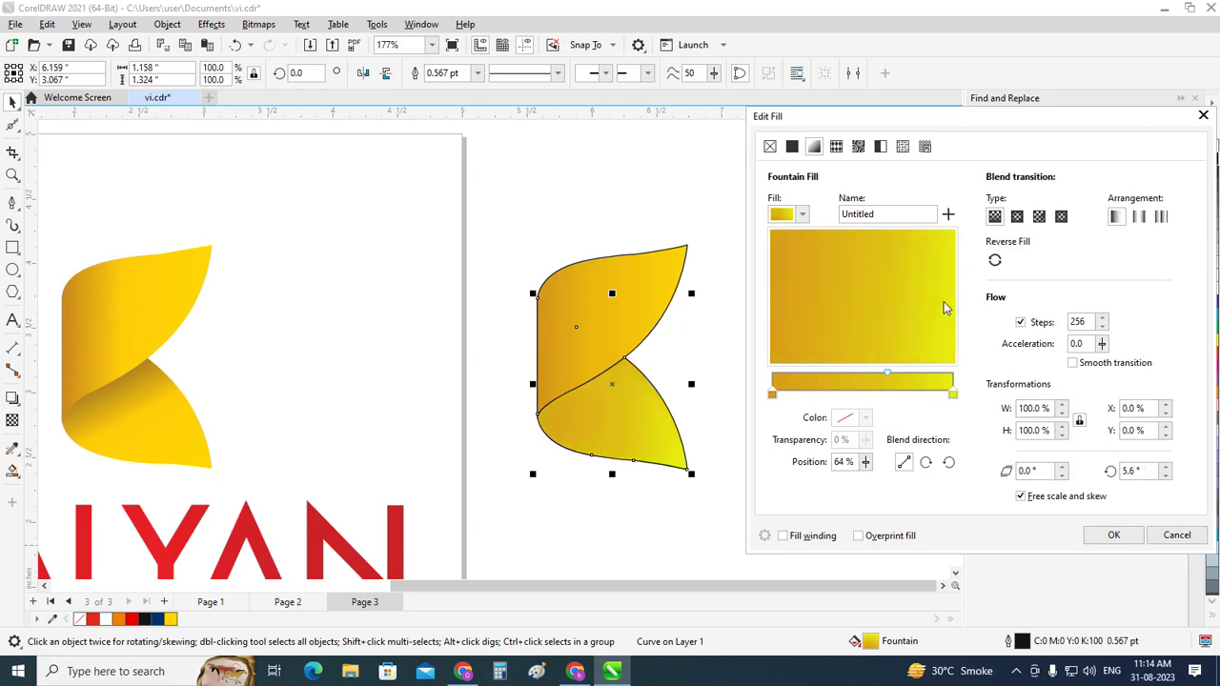
mouse_move(943, 303)
mouse_down()
mouse_move(924, 338)
mouse_move(819, 354)
mouse_move(790, 323)
mouse_move(820, 249)
mouse_move(896, 243)
mouse_up()
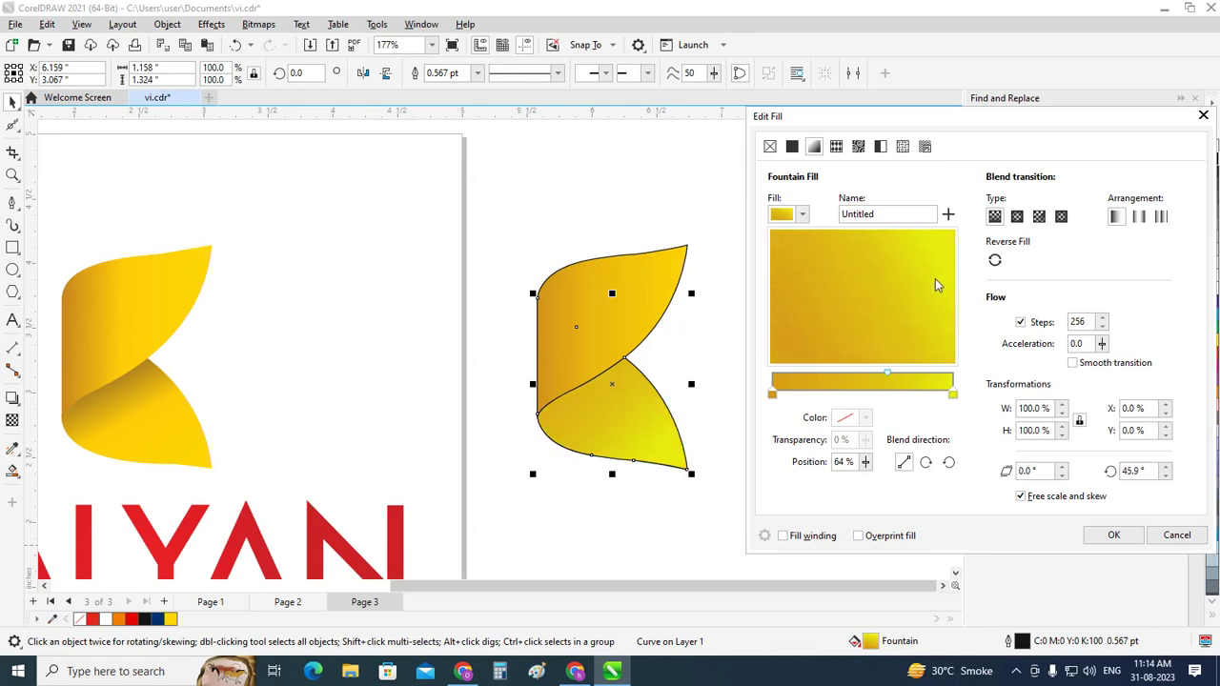
drag(935, 282, 935, 296)
drag(910, 374, 918, 374)
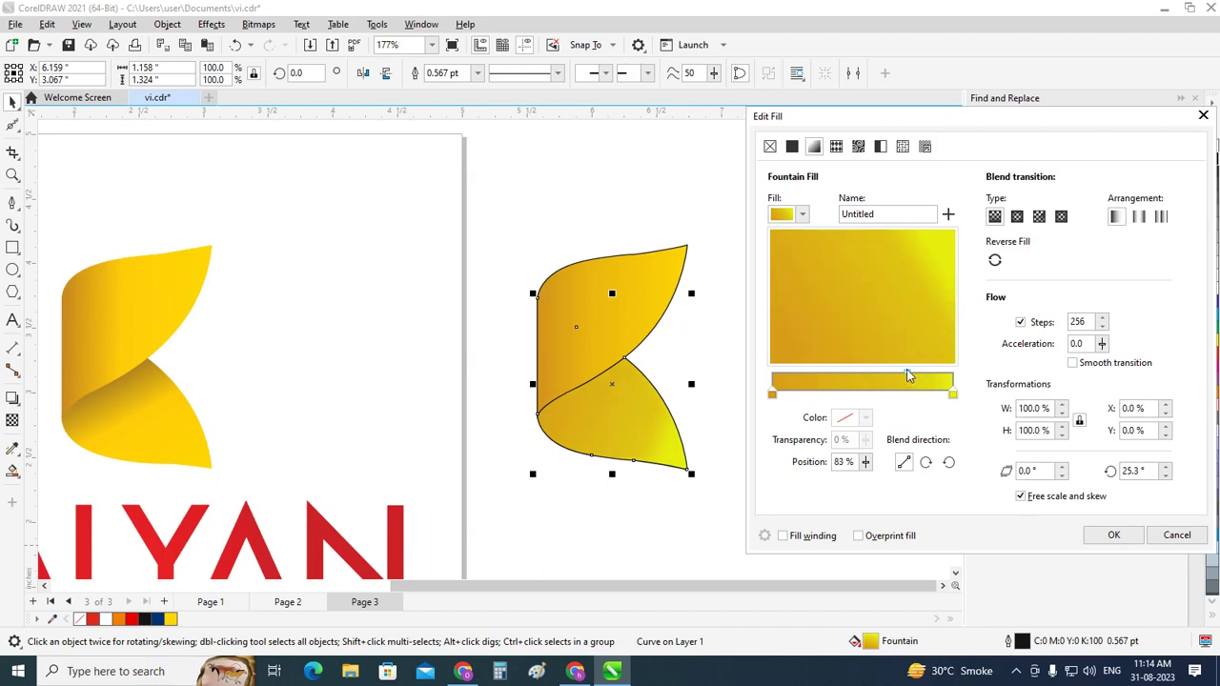
drag(922, 377, 907, 371)
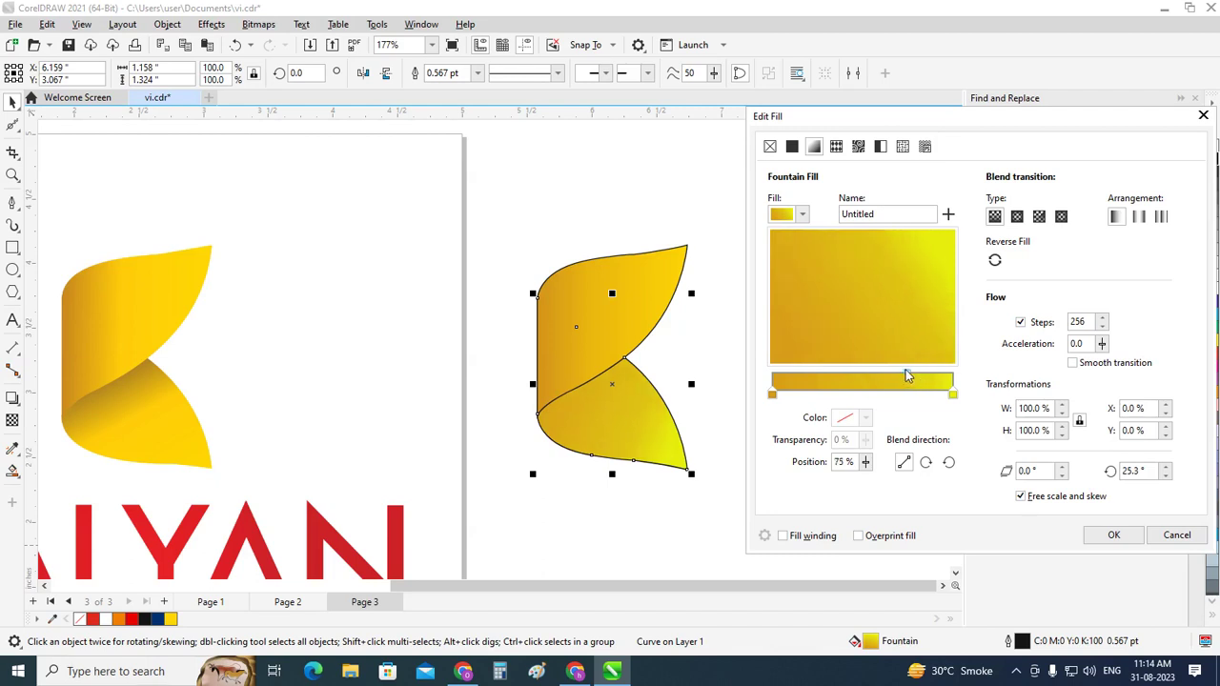
double_click(851, 394)
drag(855, 398, 862, 395)
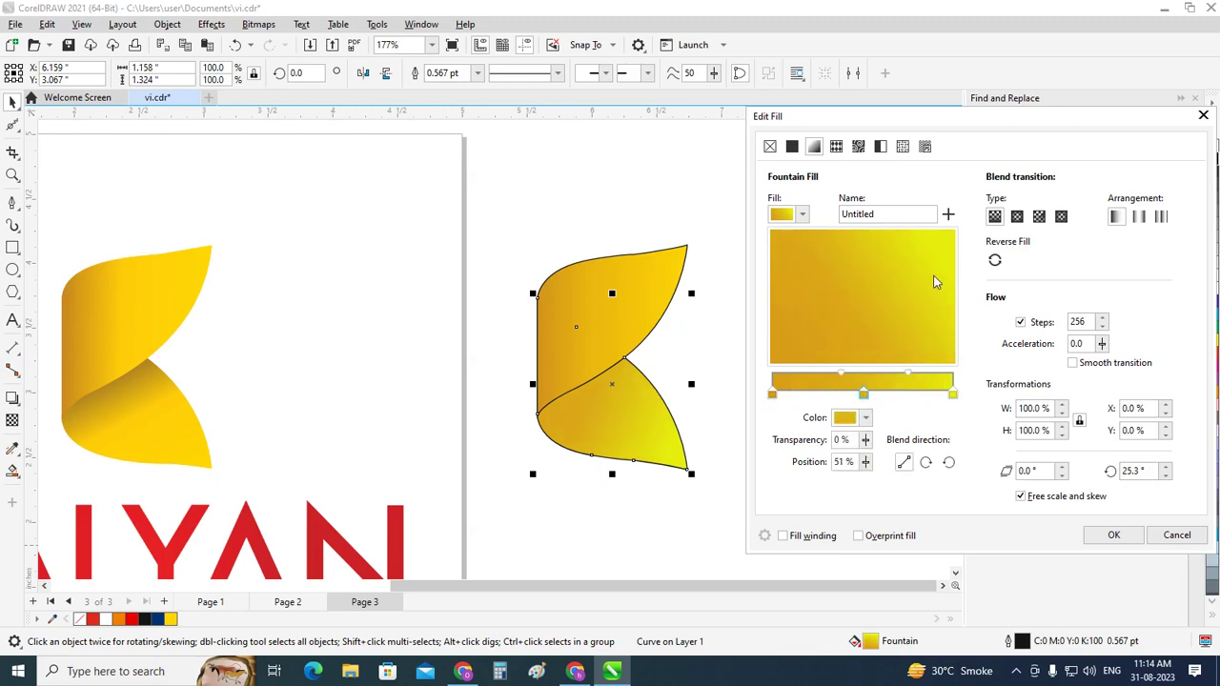
mouse_move(948, 273)
mouse_down()
mouse_move(940, 328)
mouse_move(947, 294)
mouse_up()
mouse_move(865, 393)
mouse_down()
mouse_move(895, 393)
mouse_move(854, 401)
mouse_up()
Apply the edited gradient and drag a drop shadow below and right of the leaf
click(1113, 535)
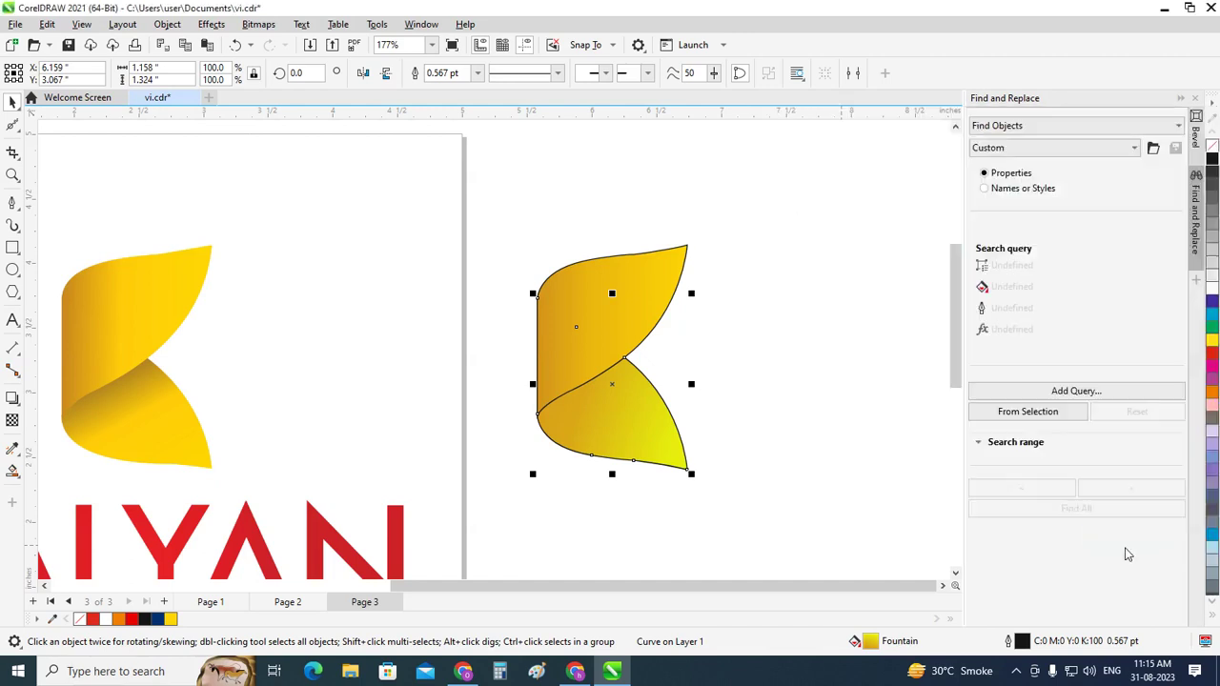
click(844, 461)
click(643, 330)
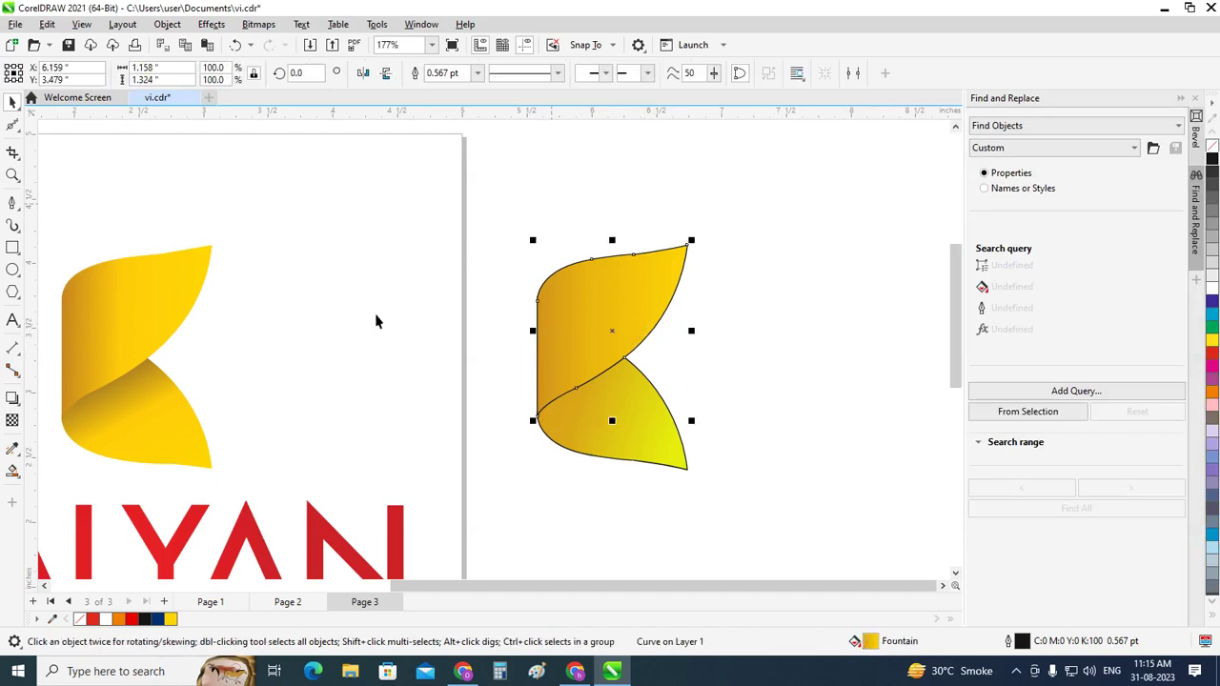
click(13, 398)
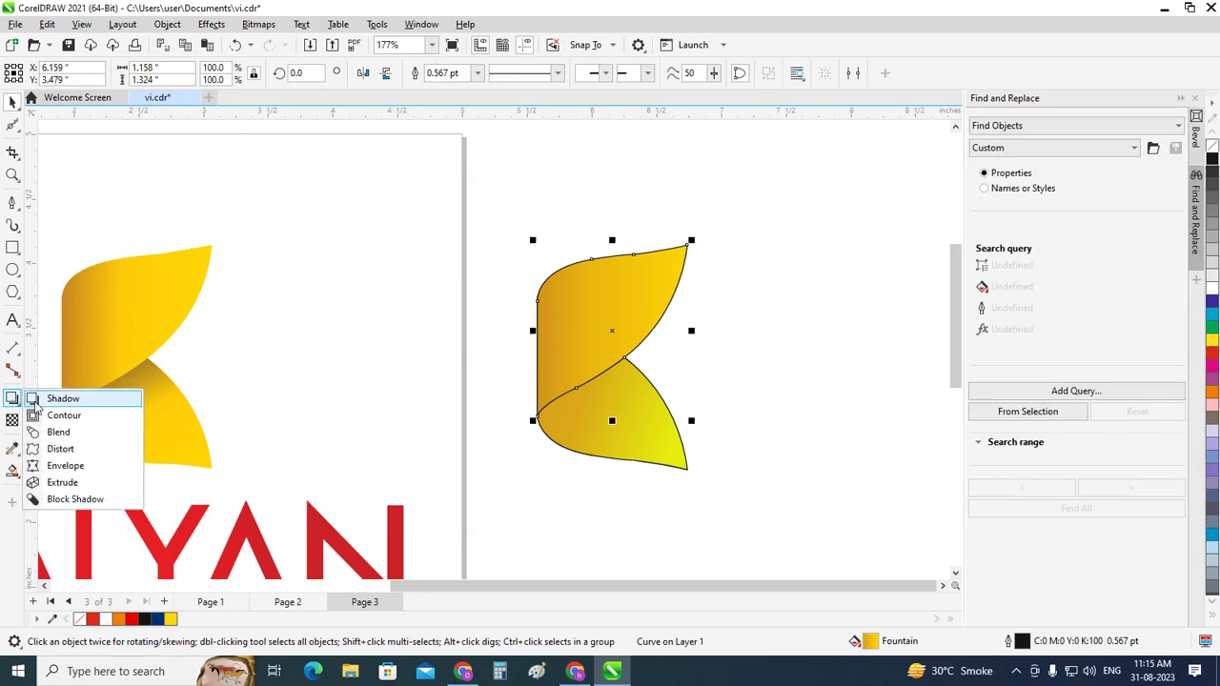
click(57, 399)
drag(612, 332, 615, 386)
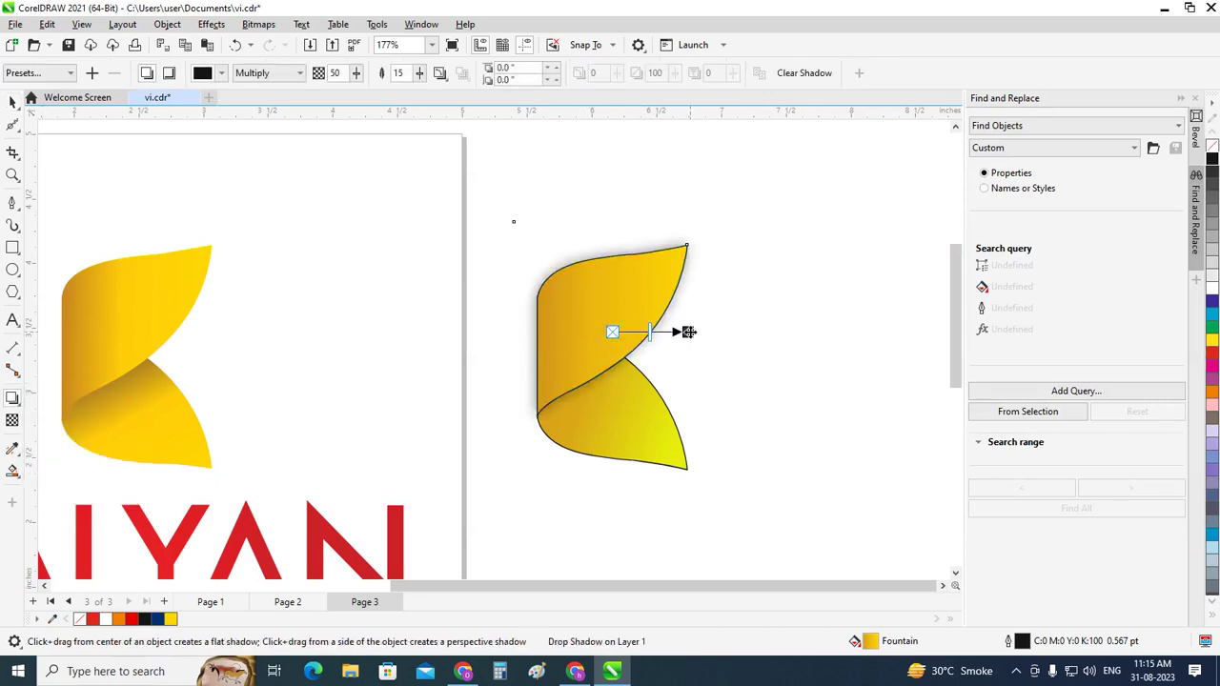
mouse_move(615, 383)
mouse_down()
mouse_move(661, 385)
mouse_move(631, 394)
mouse_up()
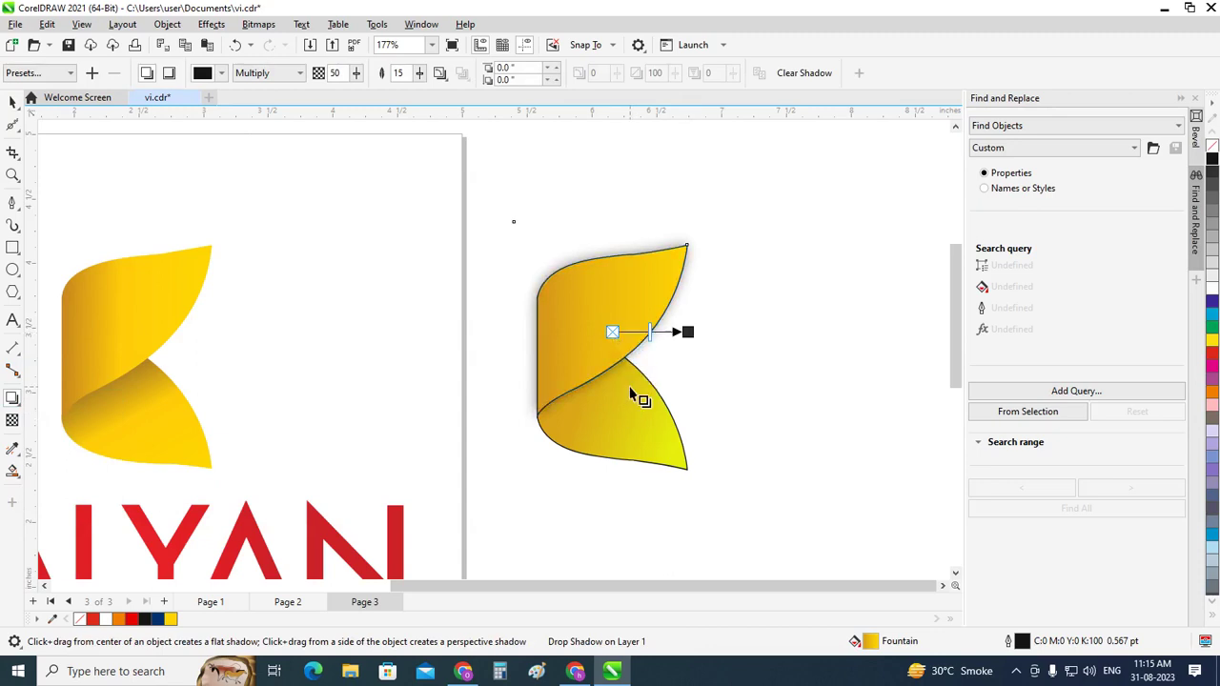
Switch the shadow to the Flat Bottom Right preset and position it down-right
click(171, 75)
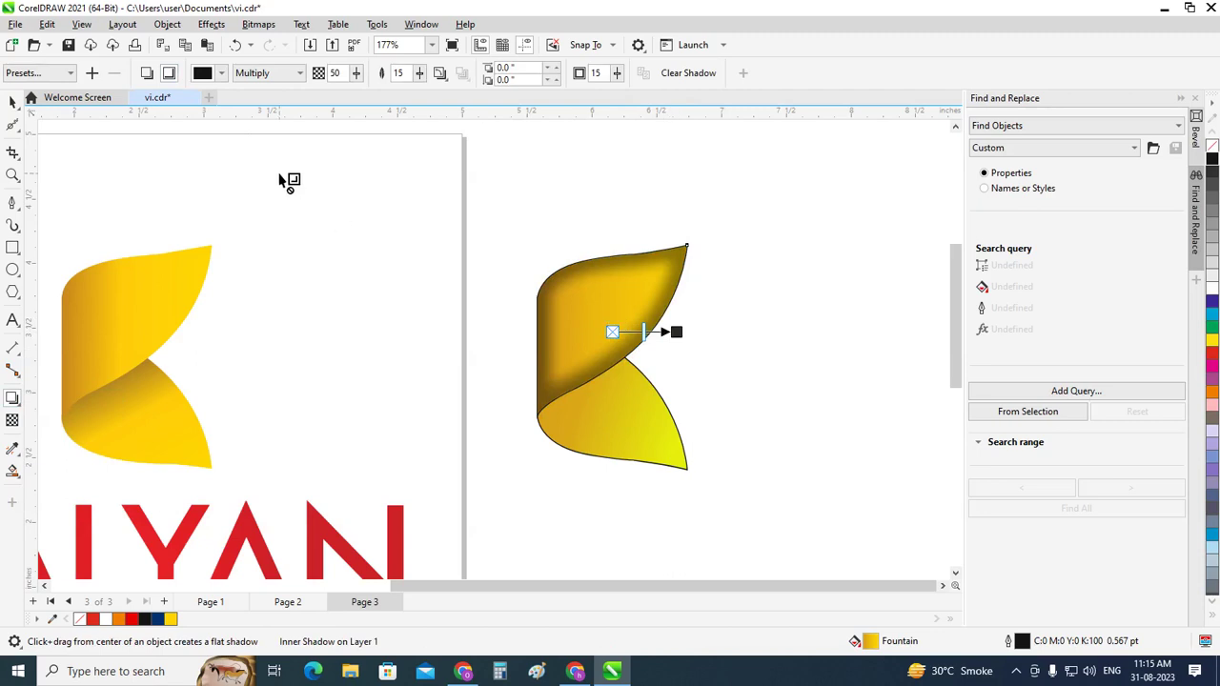
key(ctrl+z)
click(70, 74)
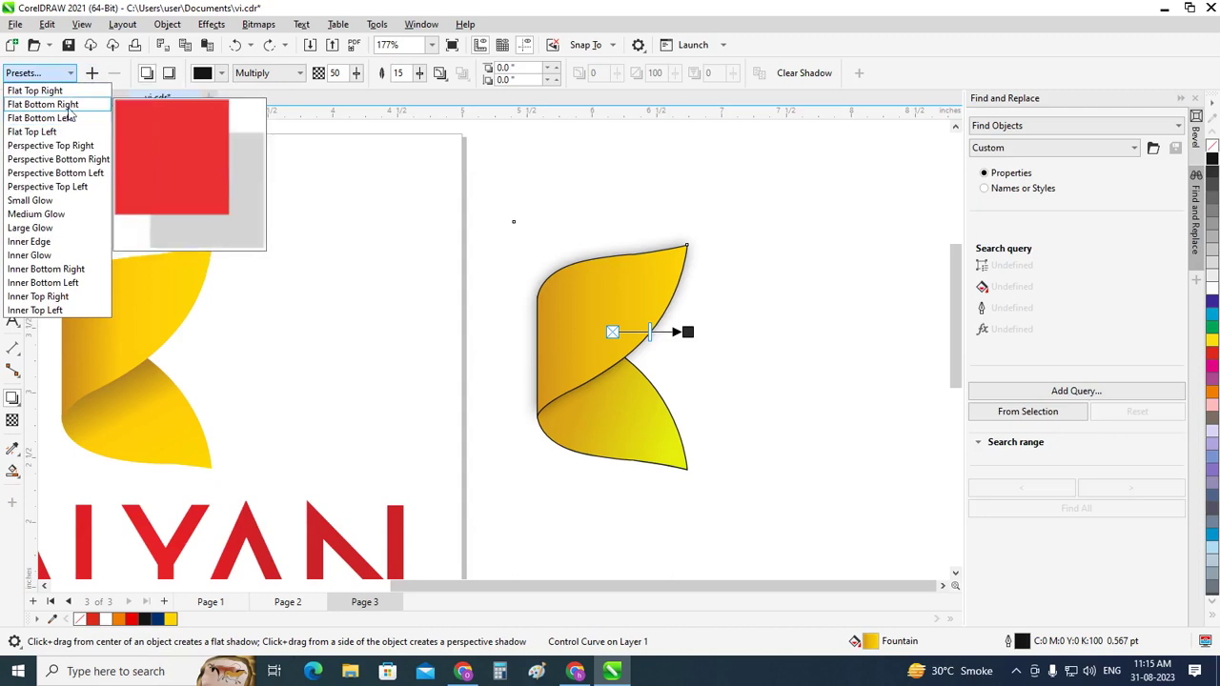
click(68, 106)
mouse_move(781, 487)
mouse_down()
mouse_move(712, 443)
mouse_move(648, 423)
mouse_up()
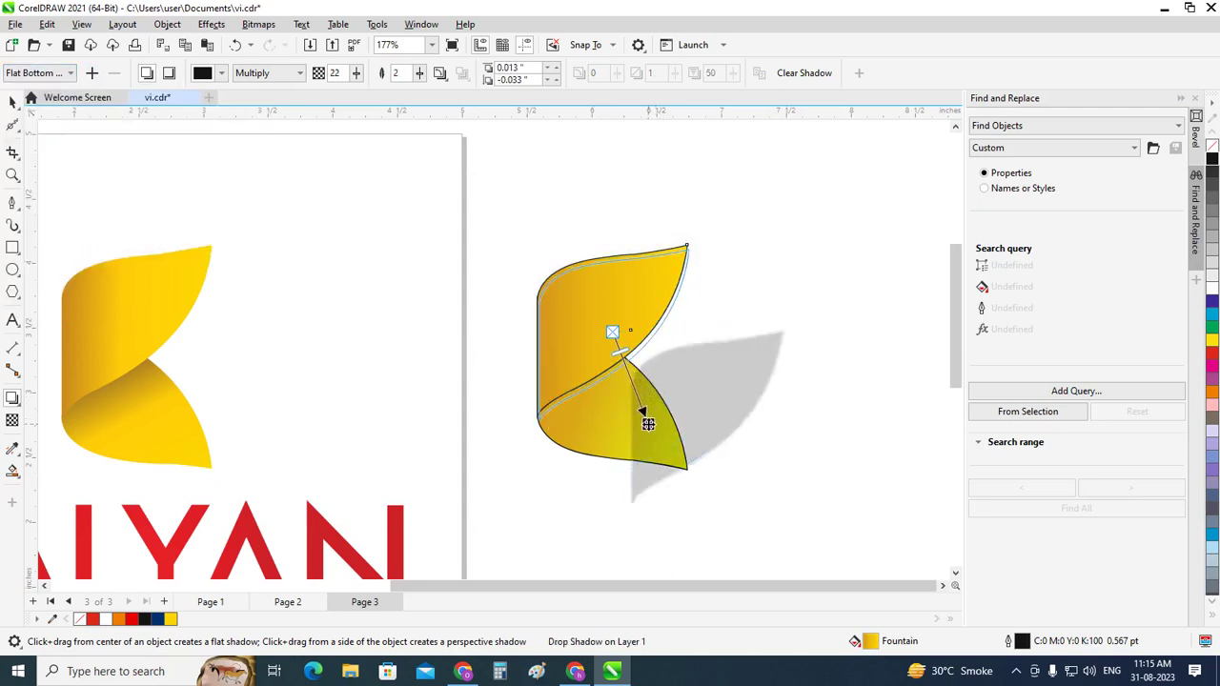
drag(647, 423, 651, 430)
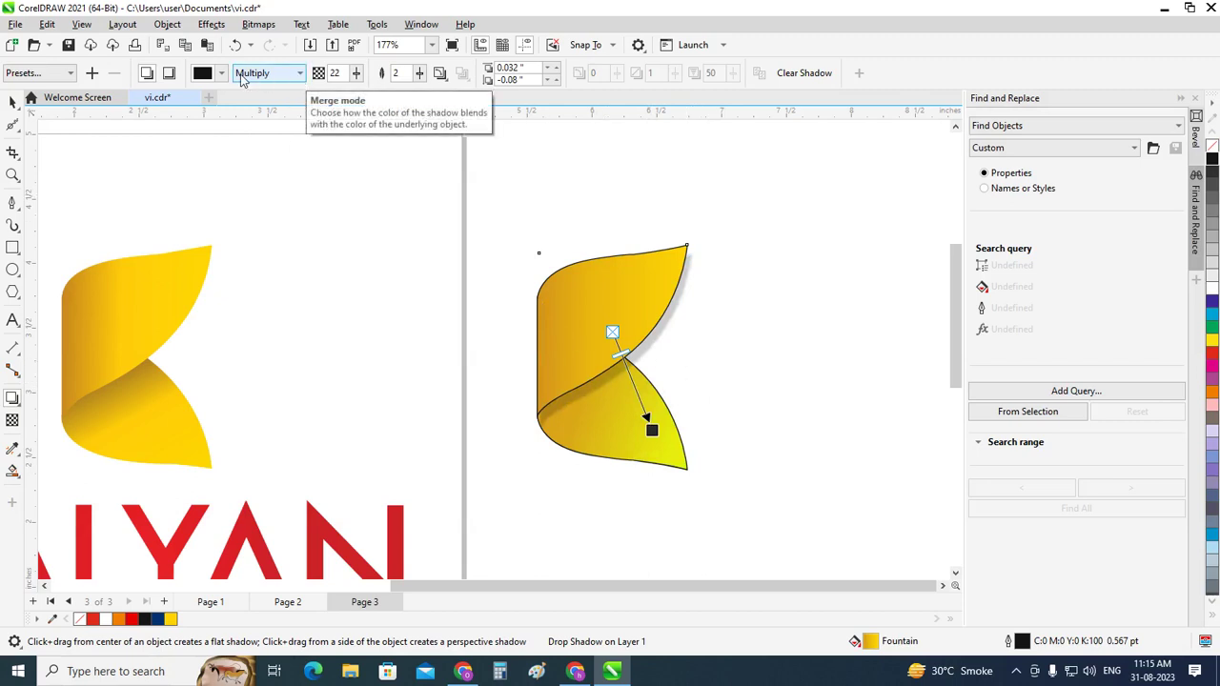
Colour the shadow gold from the left K logo, with feathering 27 and opacity 60
click(206, 74)
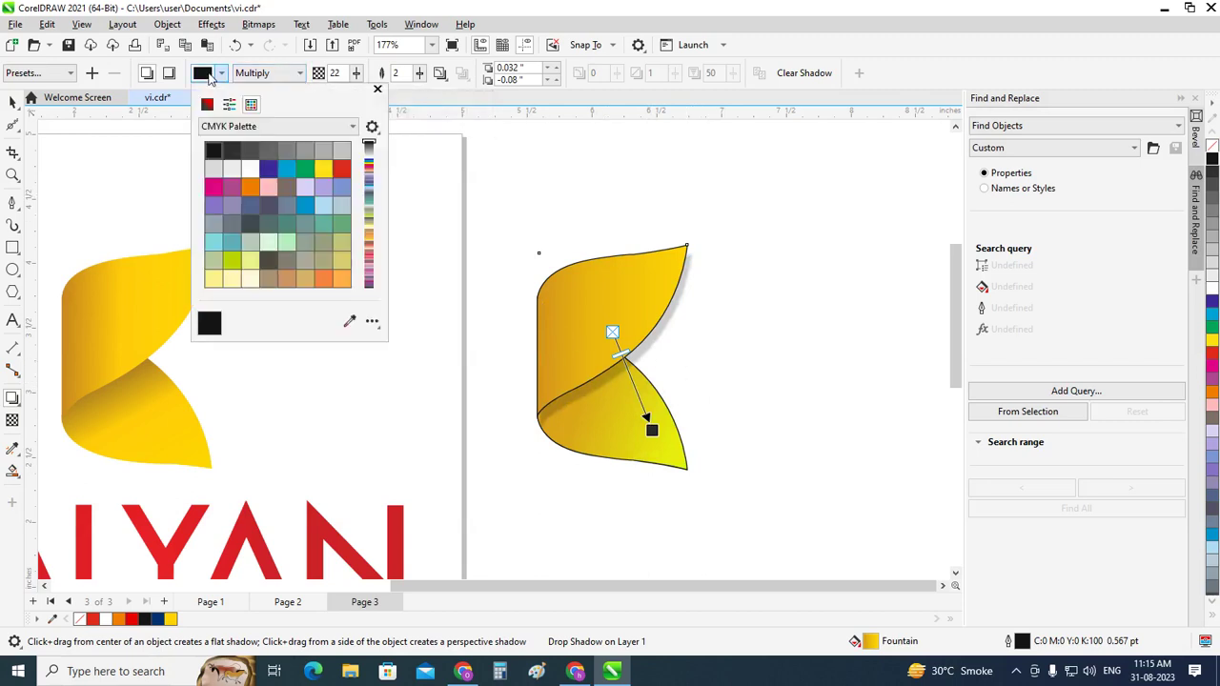
click(348, 321)
click(143, 377)
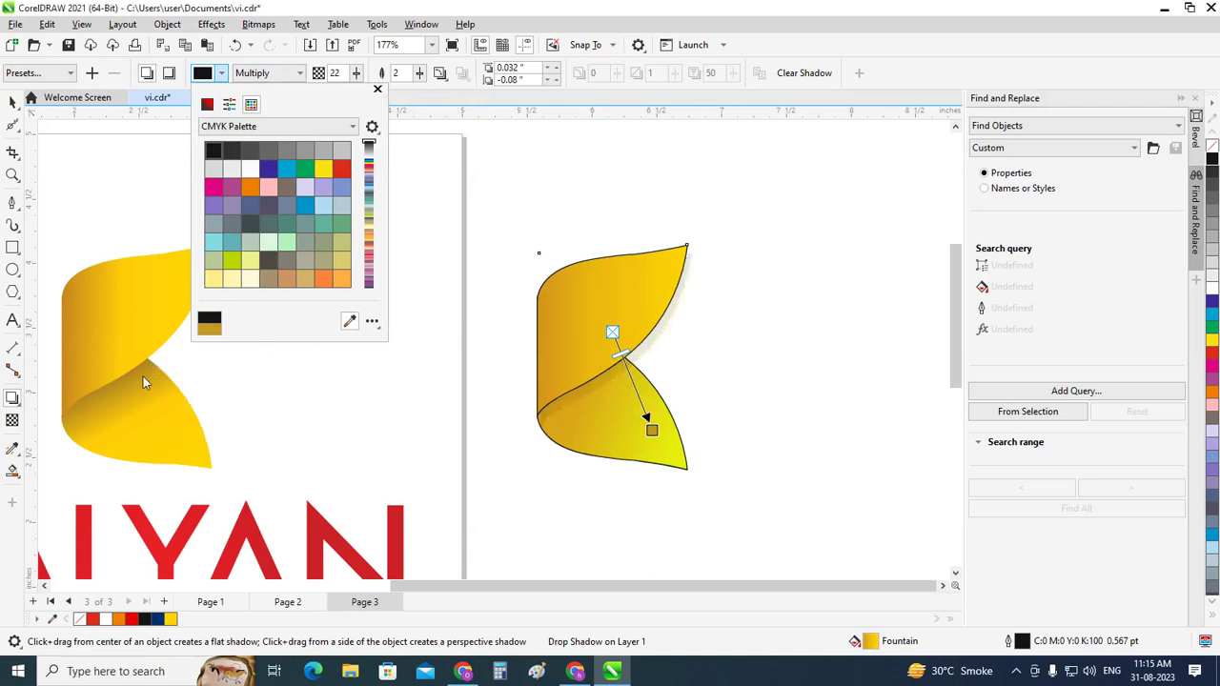
click(378, 88)
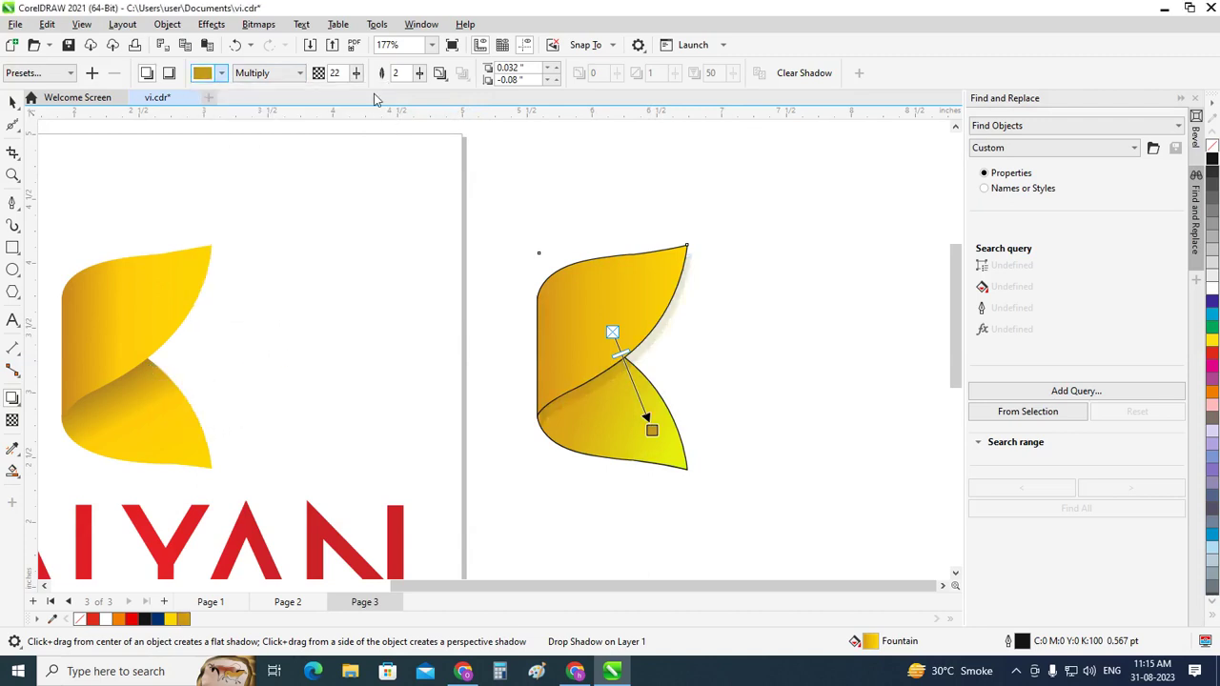
mouse_move(419, 73)
mouse_down()
mouse_move(414, 100)
mouse_move(434, 100)
mouse_up()
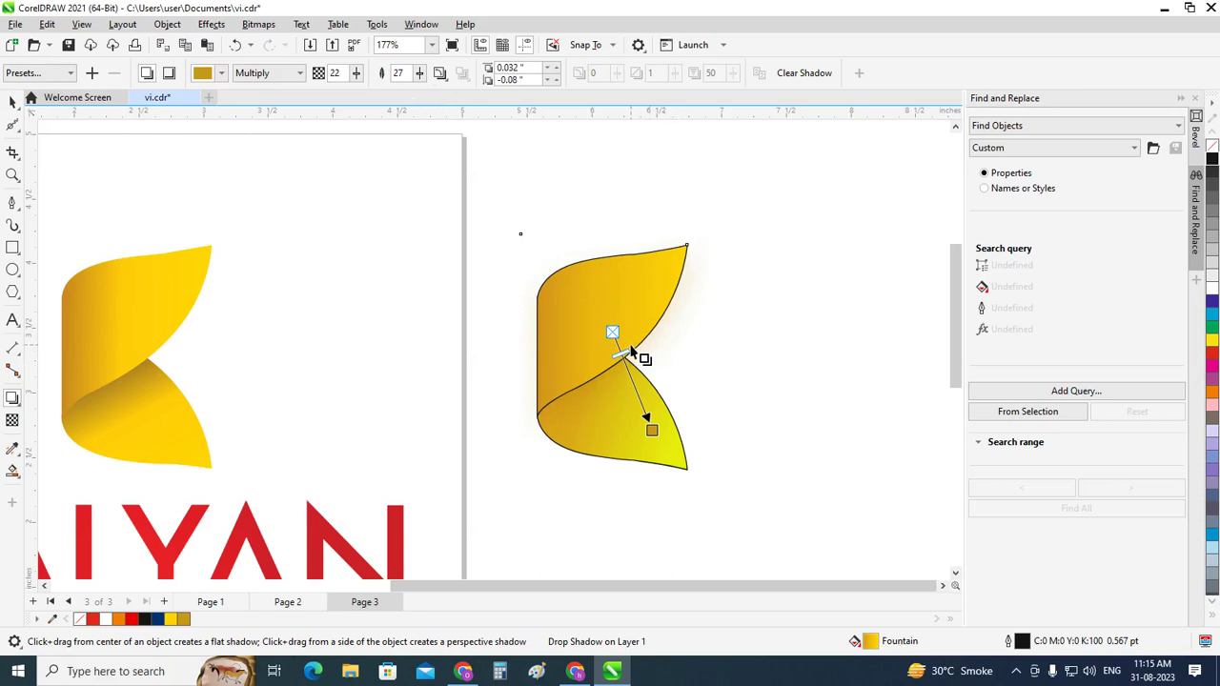
drag(620, 354, 638, 389)
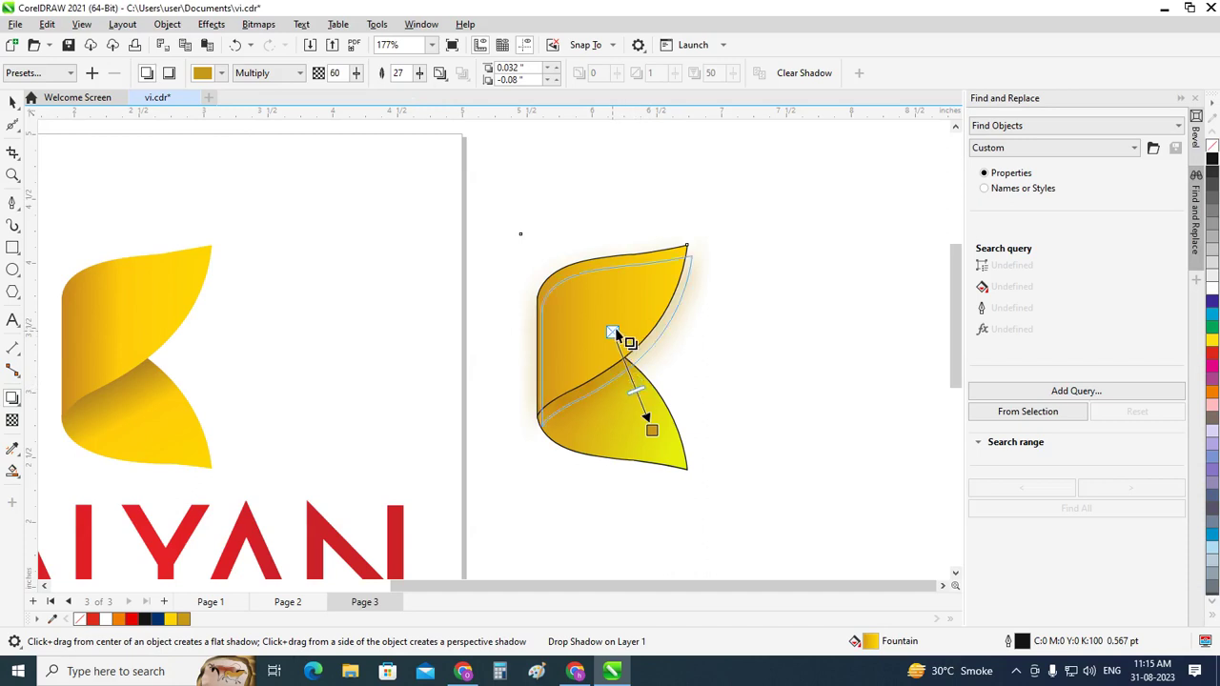
drag(652, 430, 638, 431)
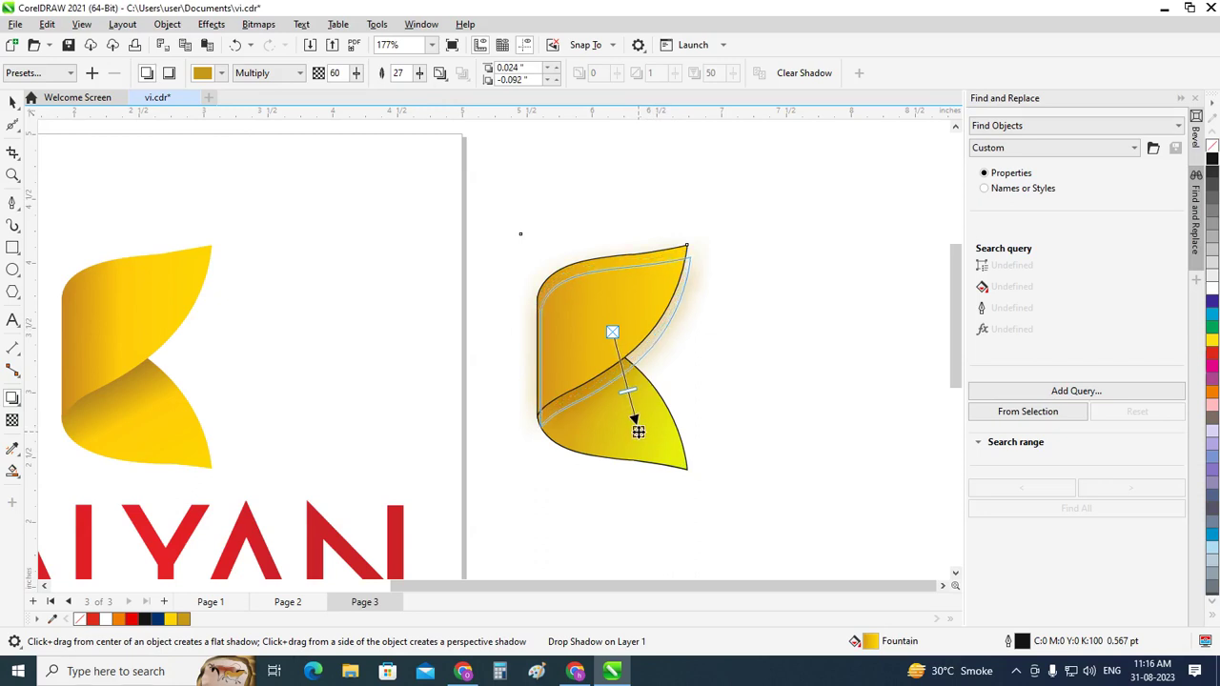
drag(638, 431, 638, 432)
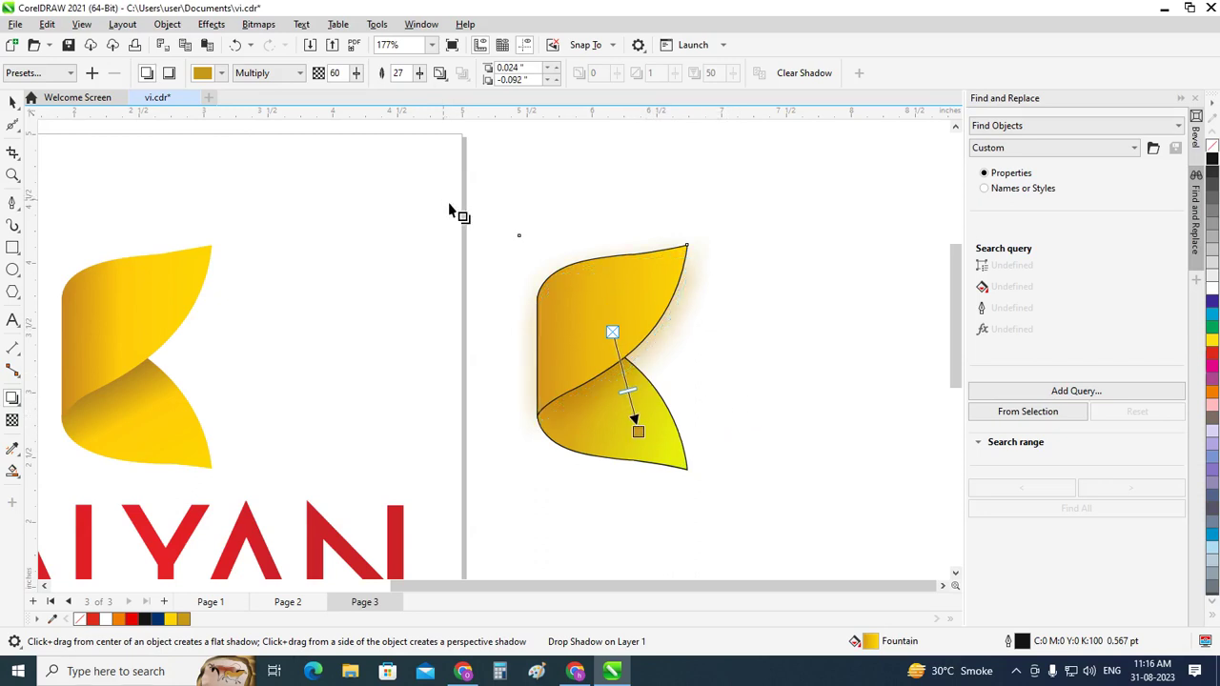
mouse_move(76, 97)
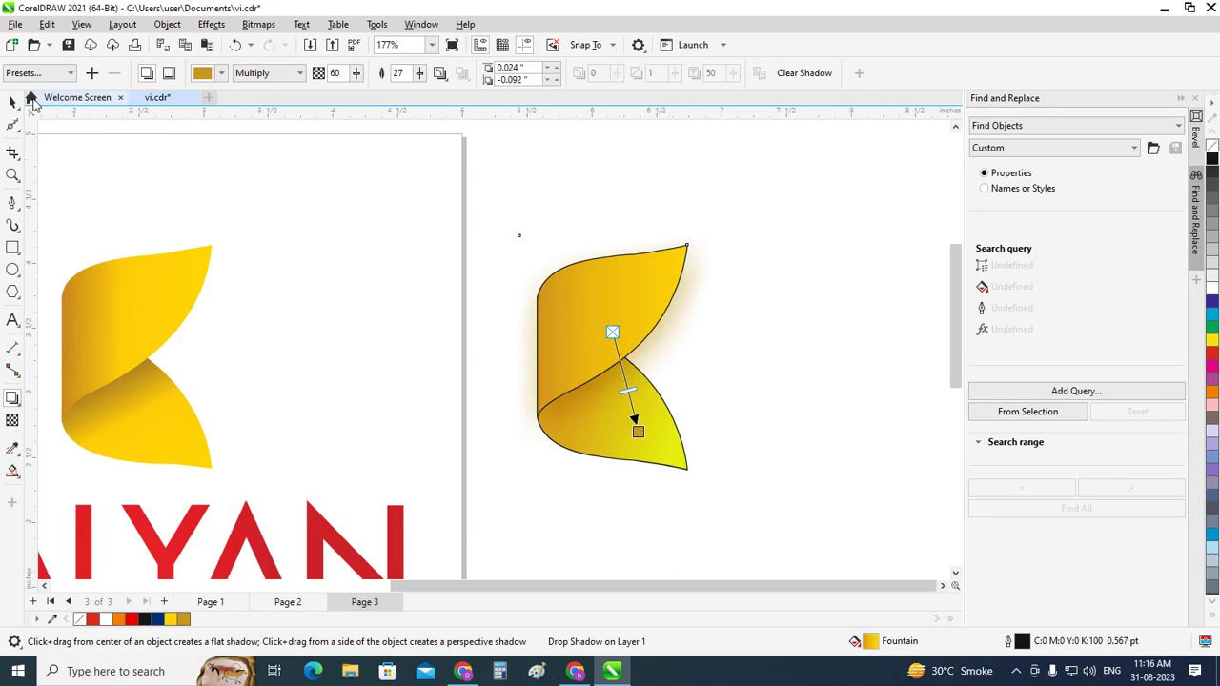
Select the upper half of the K and browse its Object commands without applying any
click(13, 102)
click(706, 385)
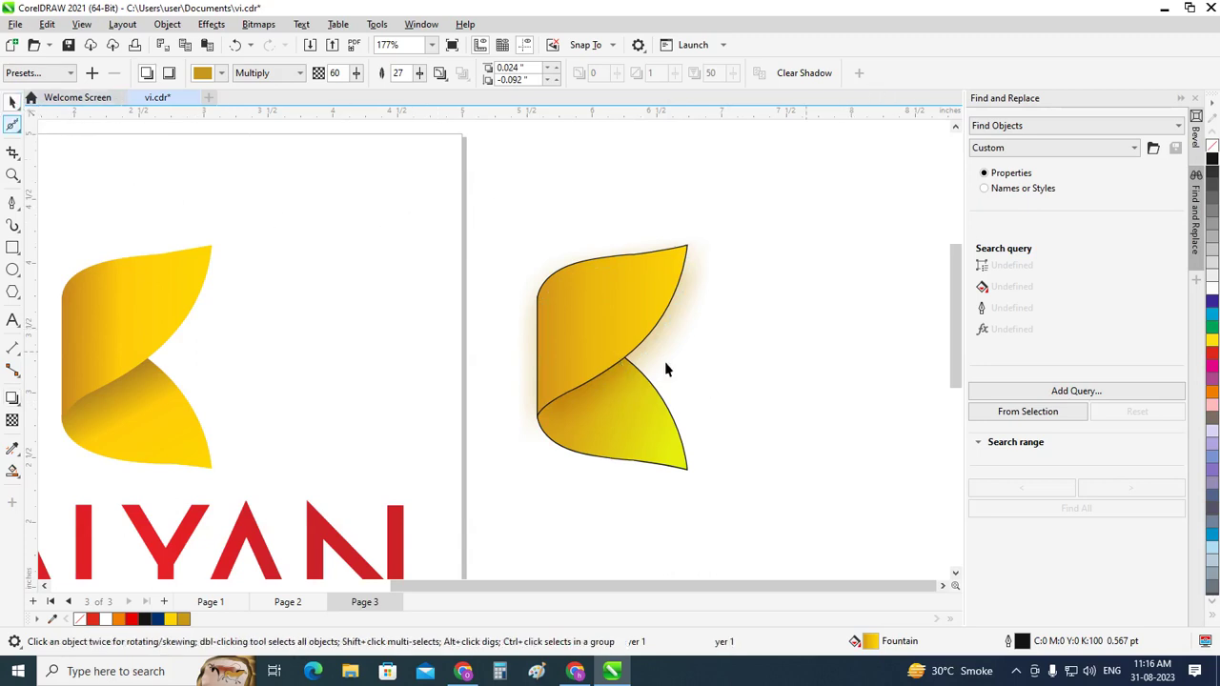
click(620, 331)
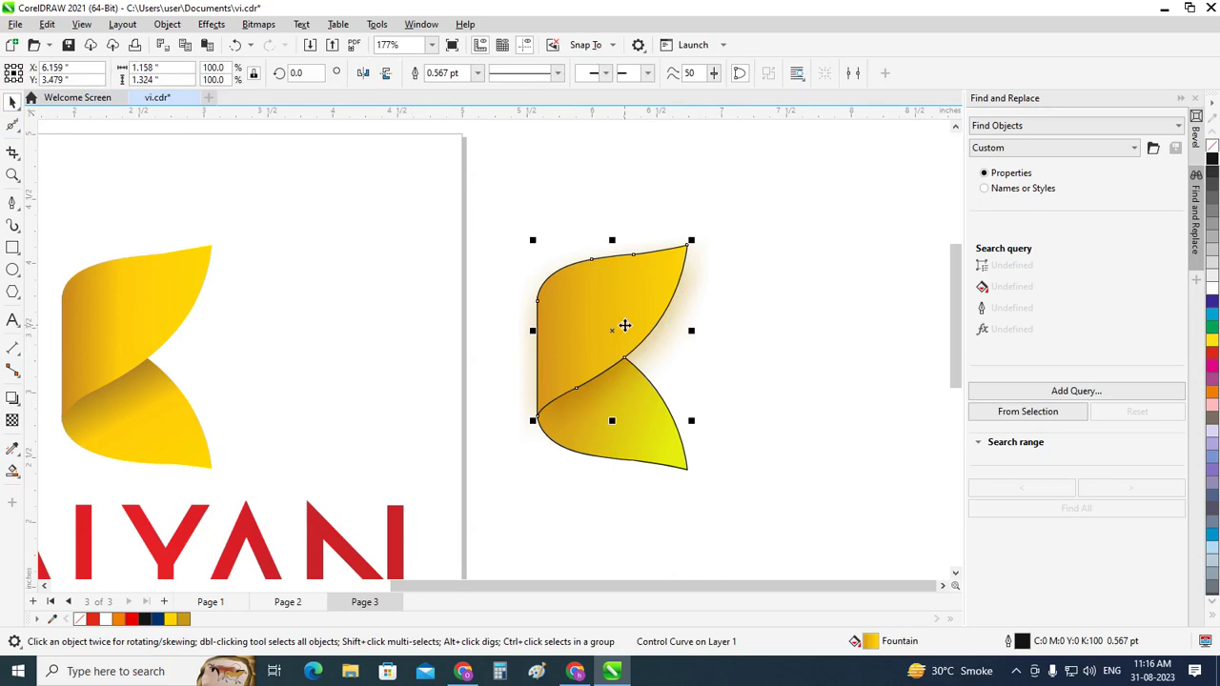
click(806, 334)
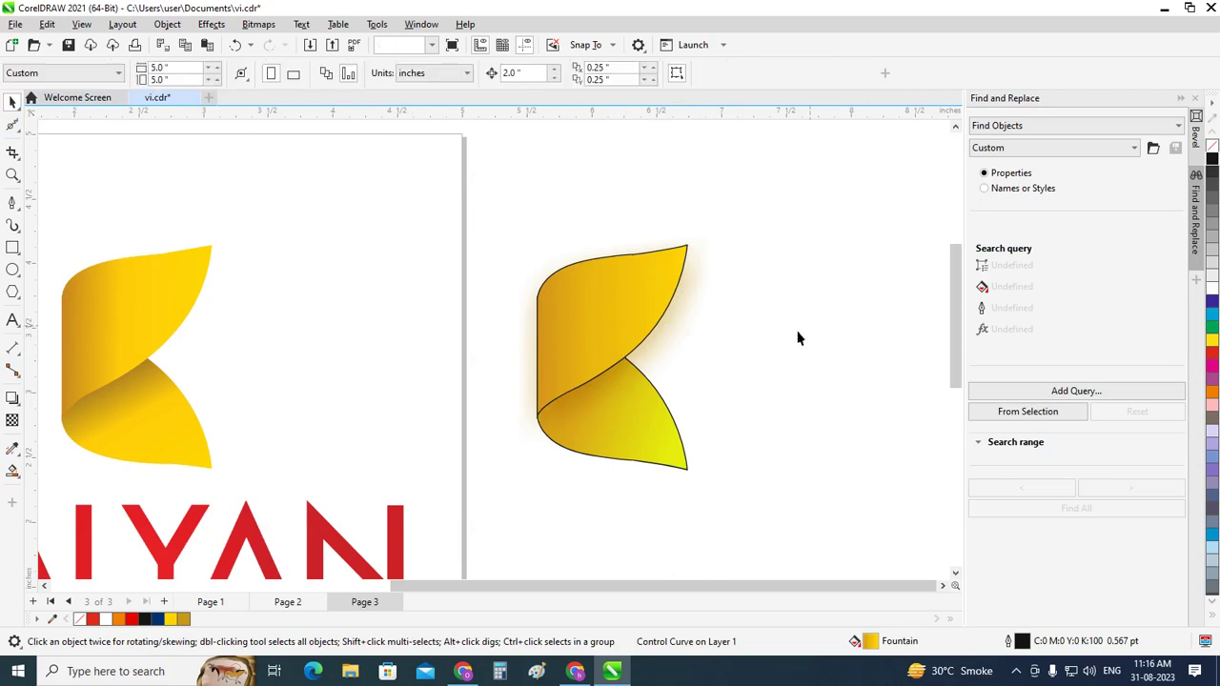
click(660, 317)
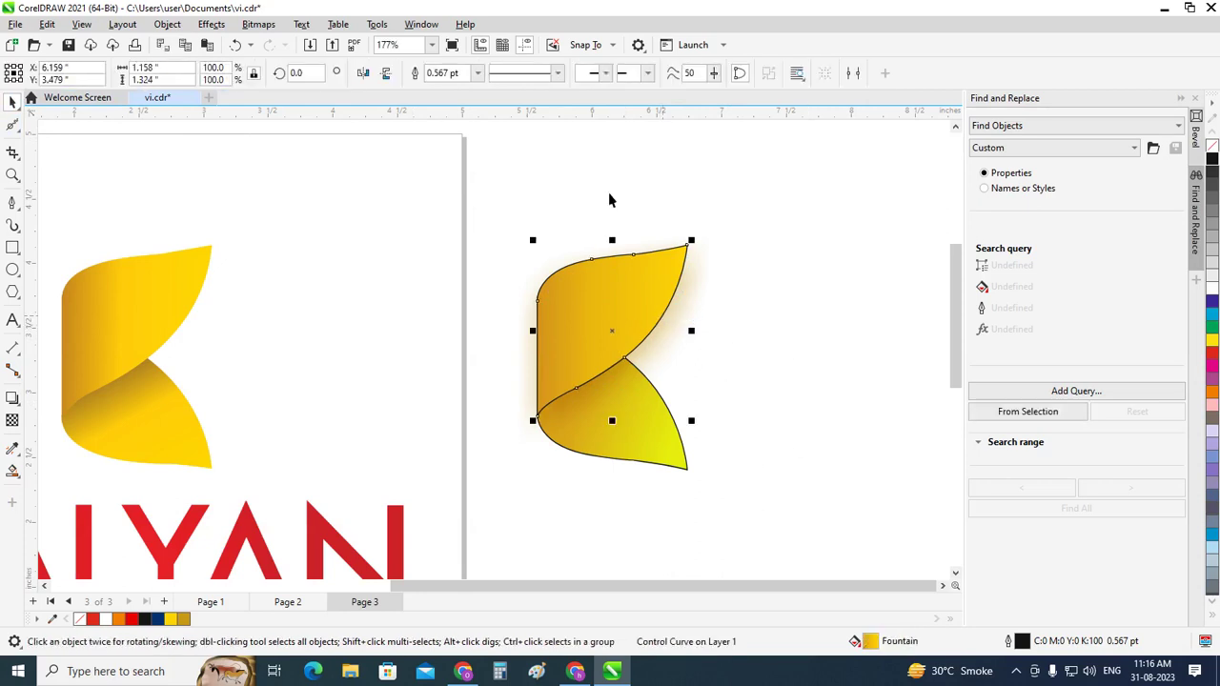
click(167, 23)
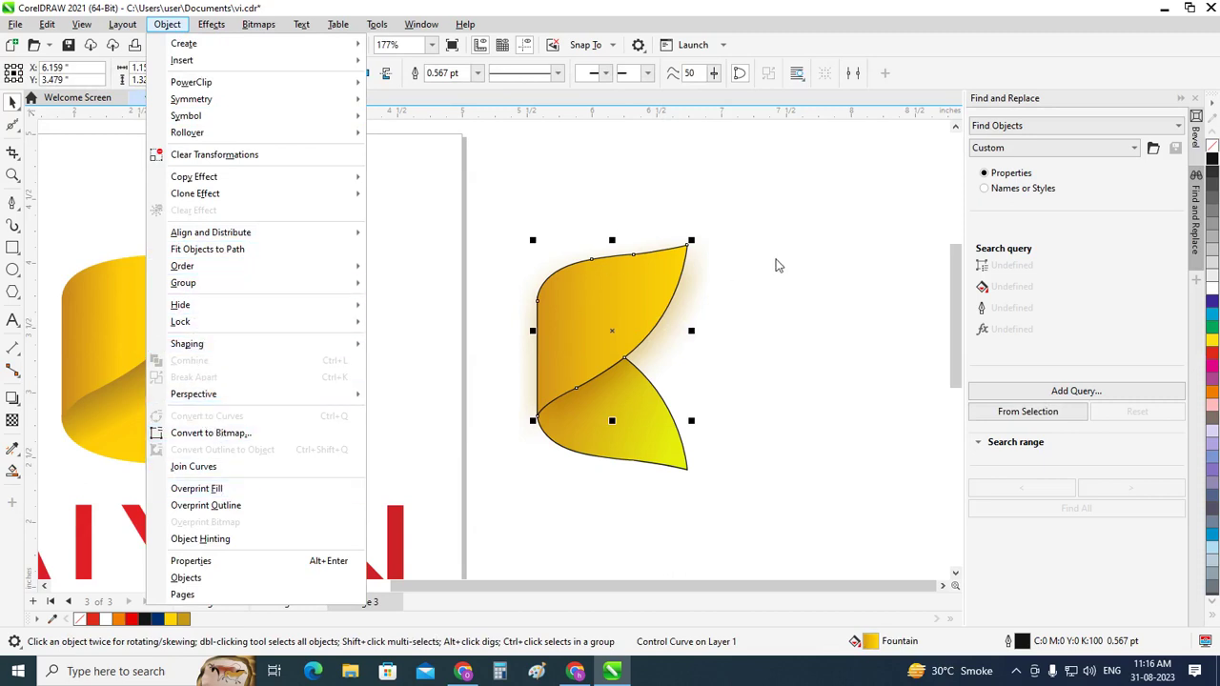
click(776, 264)
click(619, 325)
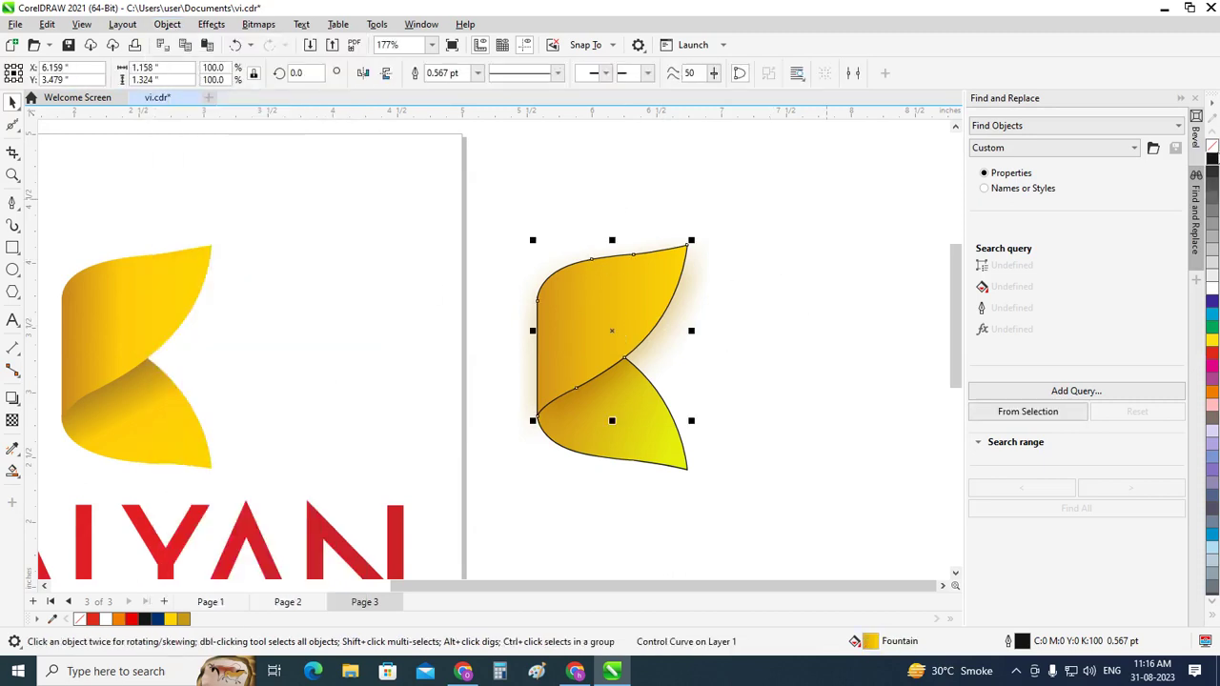
click(757, 360)
Select in turn the upper half's drop shadow and the lower yellow-green half of the K
click(672, 442)
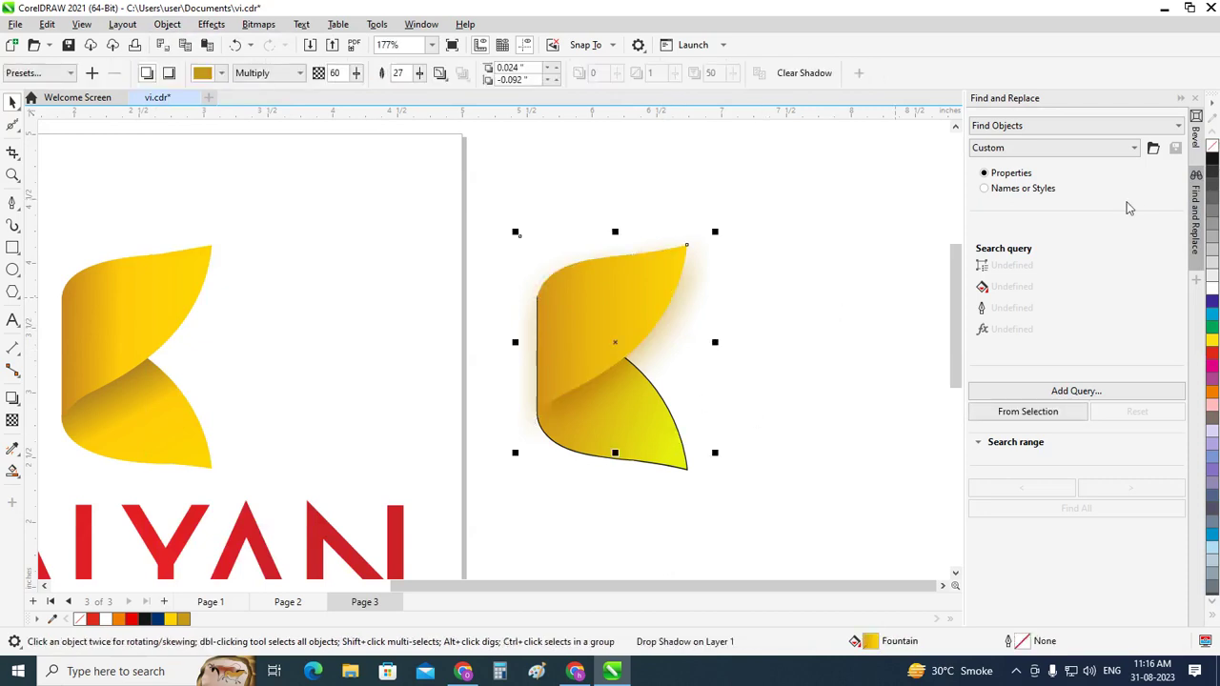
click(839, 345)
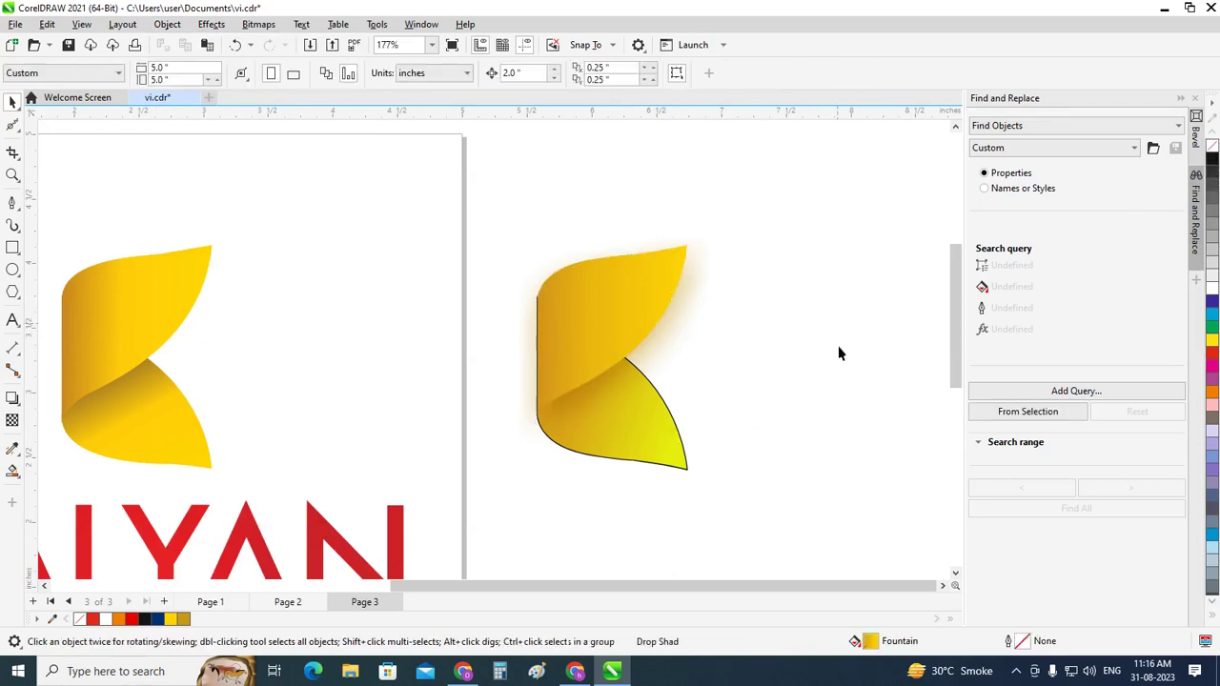
click(680, 456)
click(889, 364)
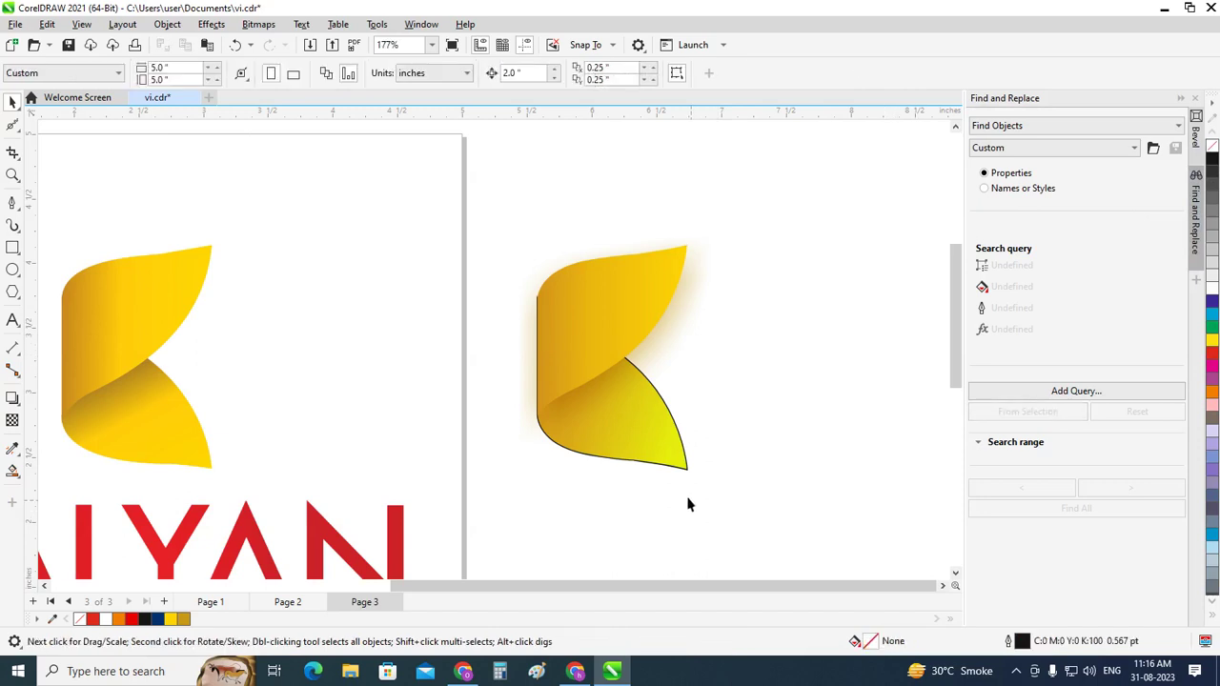
click(693, 475)
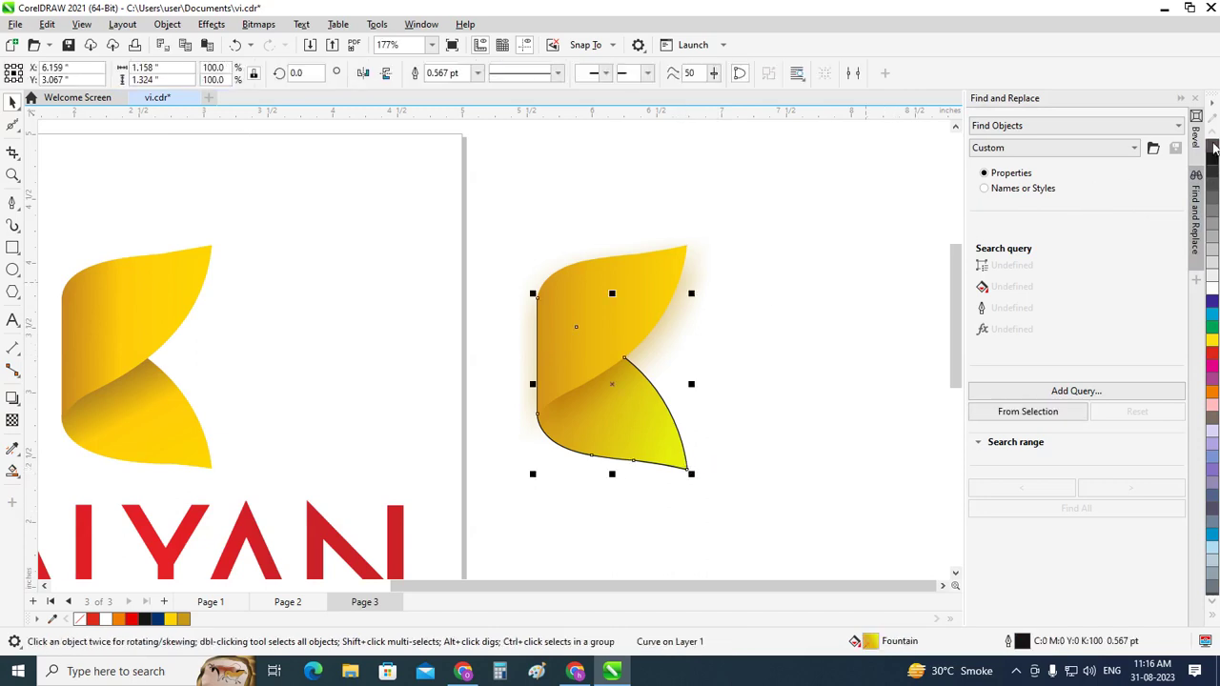
click(864, 321)
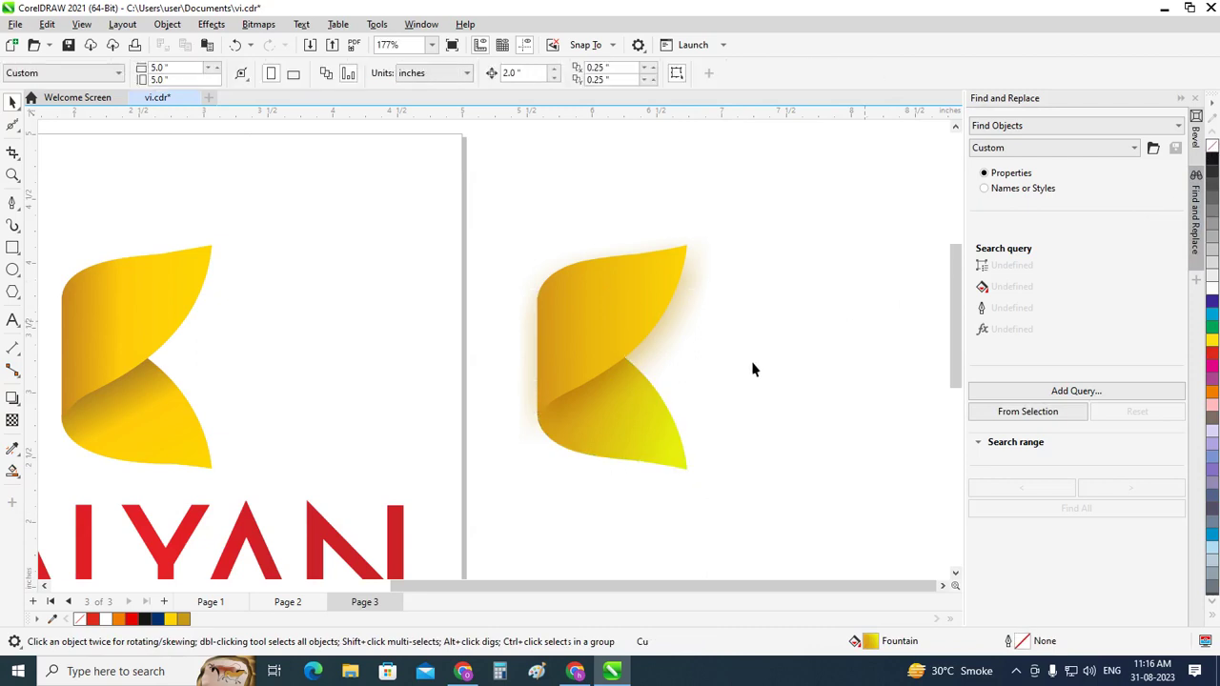
click(680, 310)
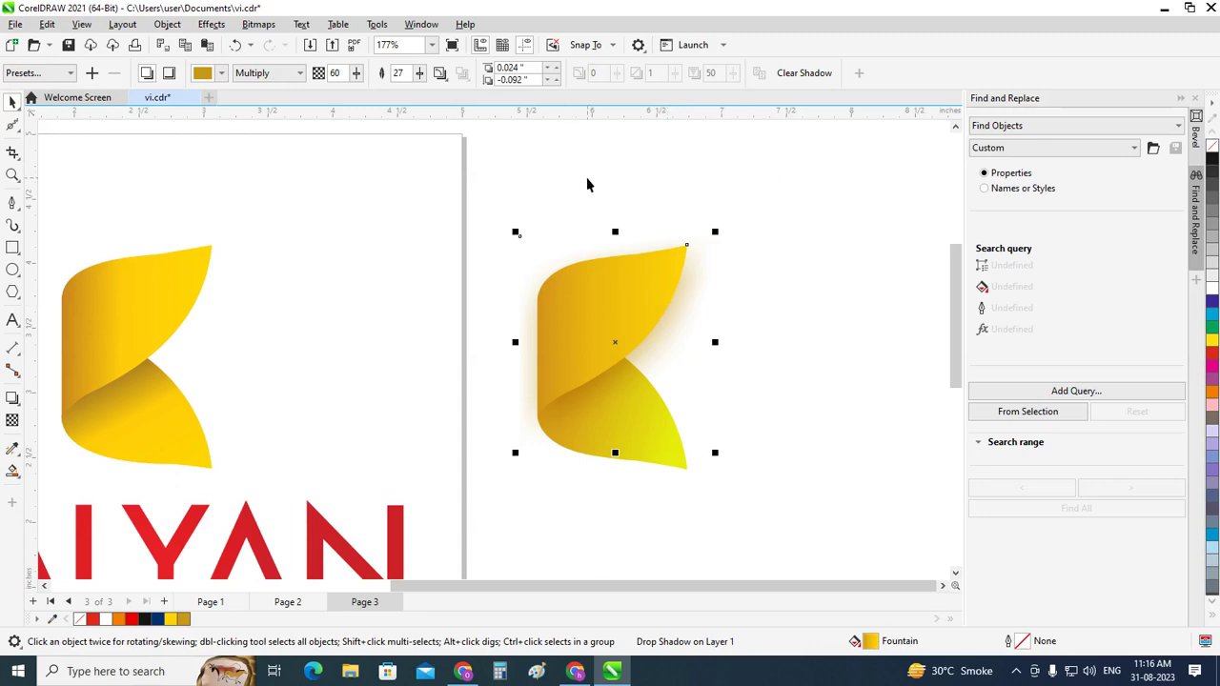
Break the upper leaf's drop shadow apart into a separate object
click(205, 28)
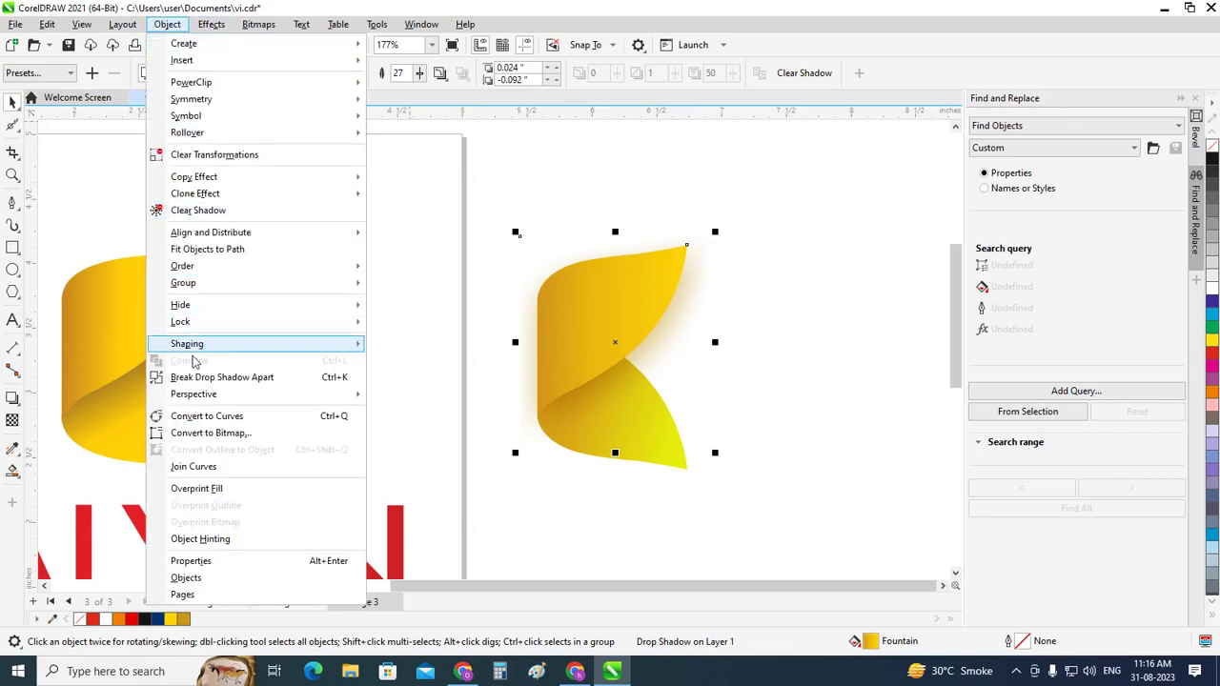
click(201, 378)
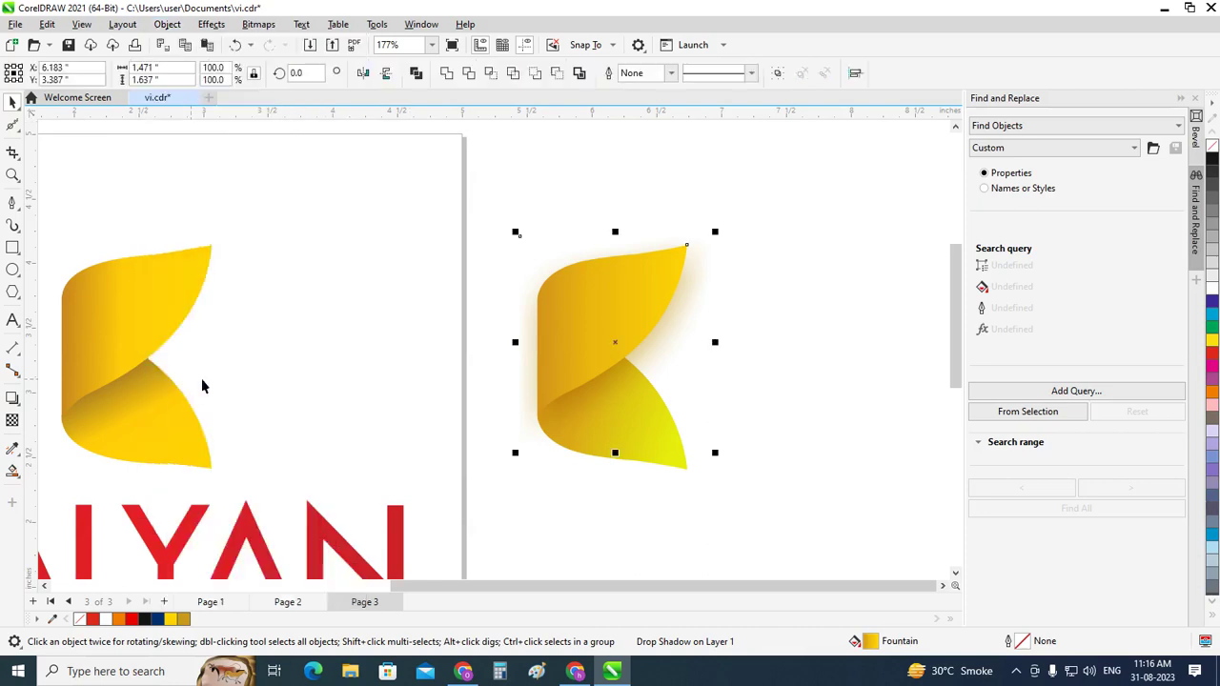
click(851, 325)
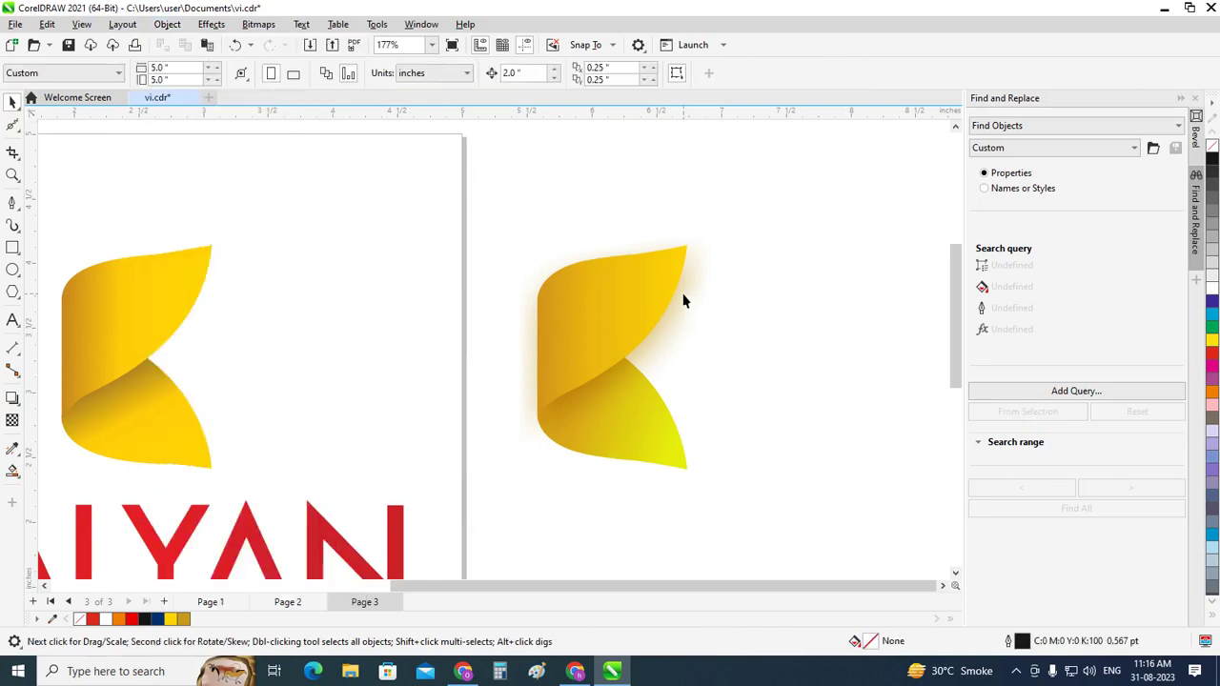
click(676, 306)
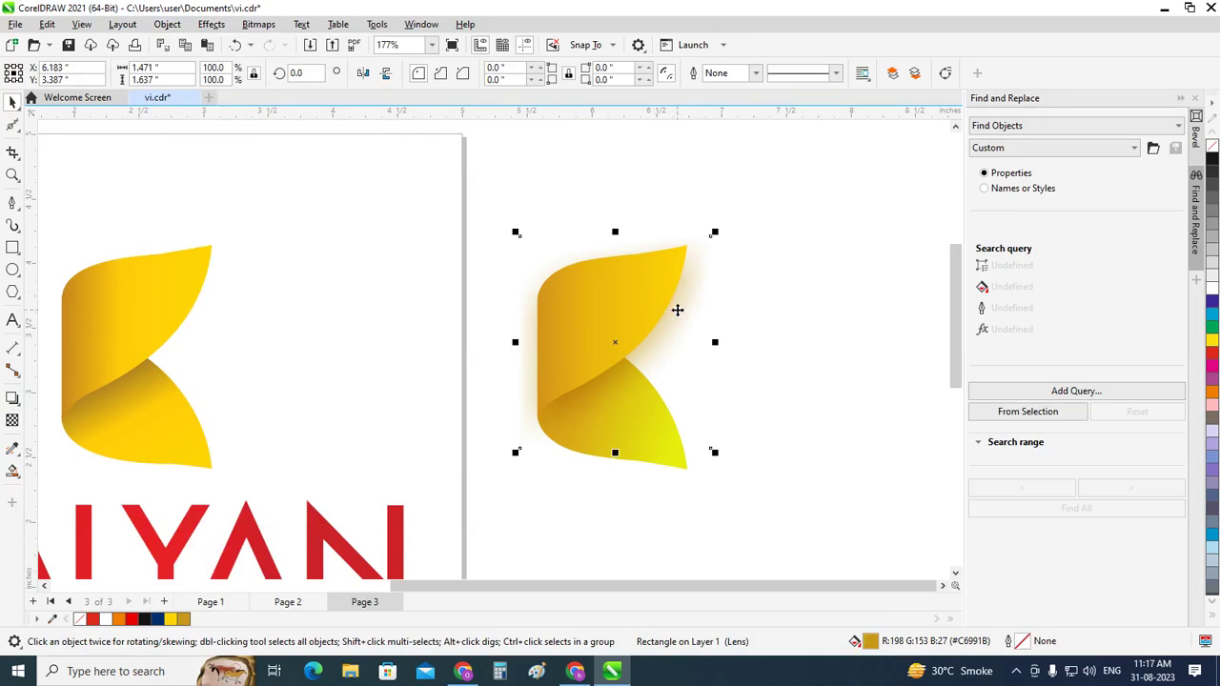
right_click(677, 310)
click(706, 350)
PowerClip the separated shadow inside the upper yellow half of the K
click(639, 253)
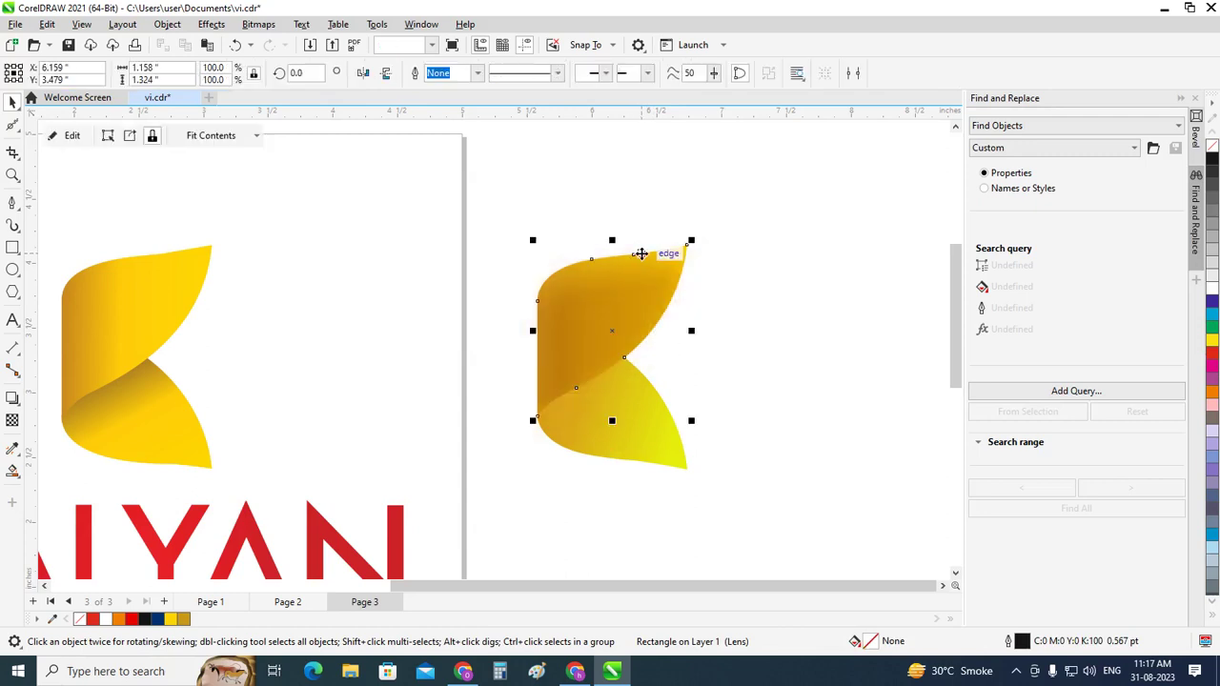
click(749, 348)
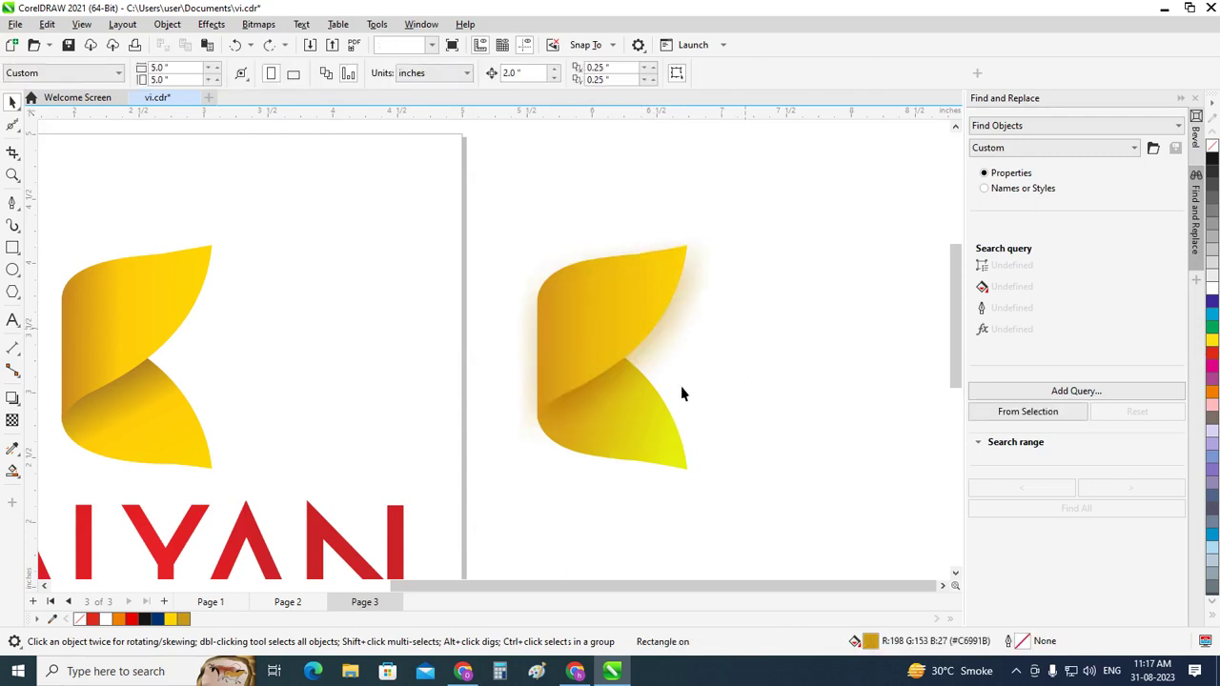
click(634, 364)
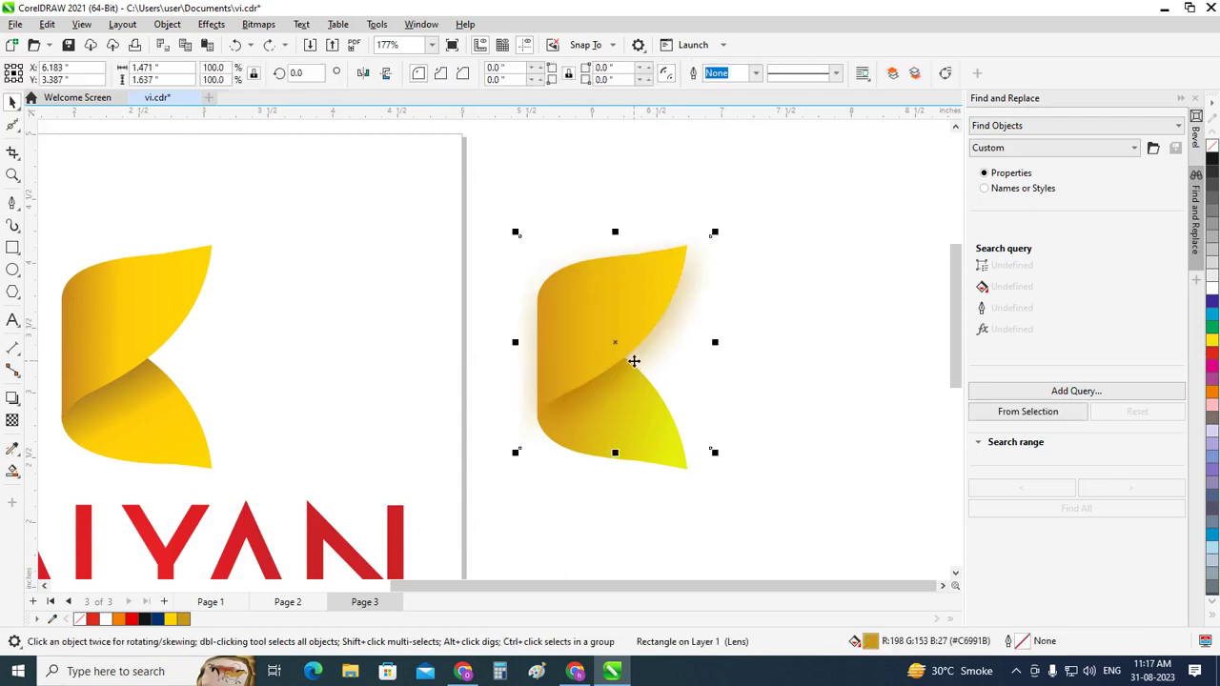
right_click(634, 361)
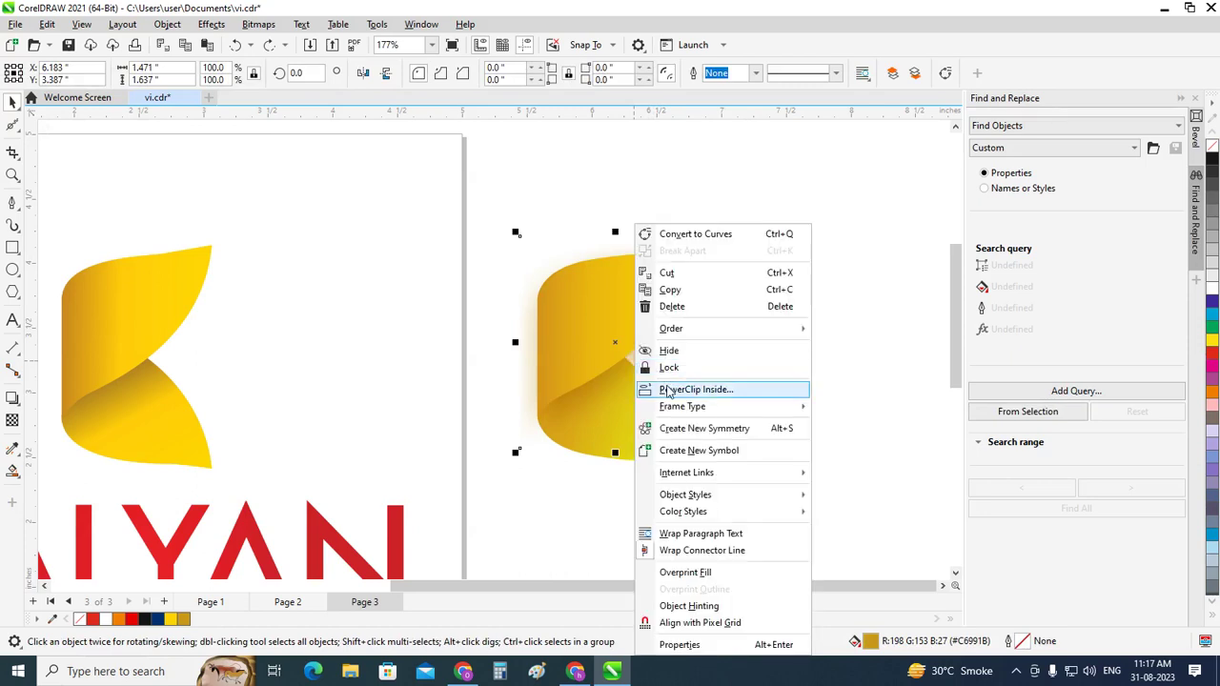
click(667, 387)
click(650, 461)
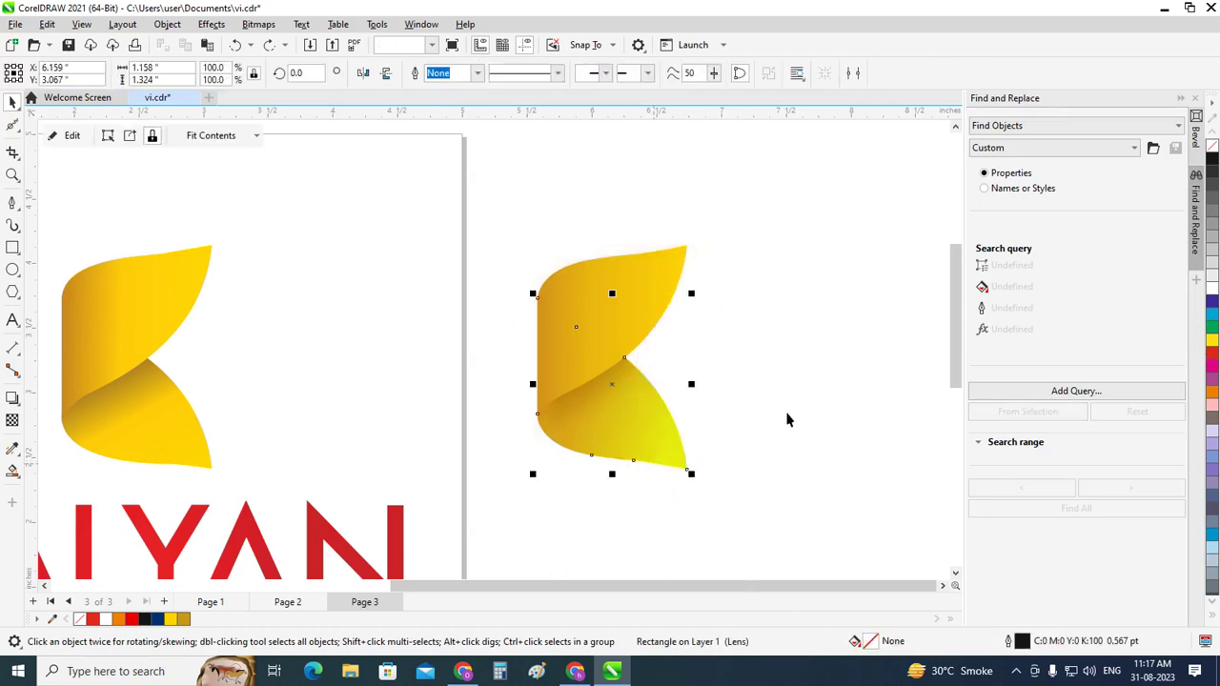
click(777, 378)
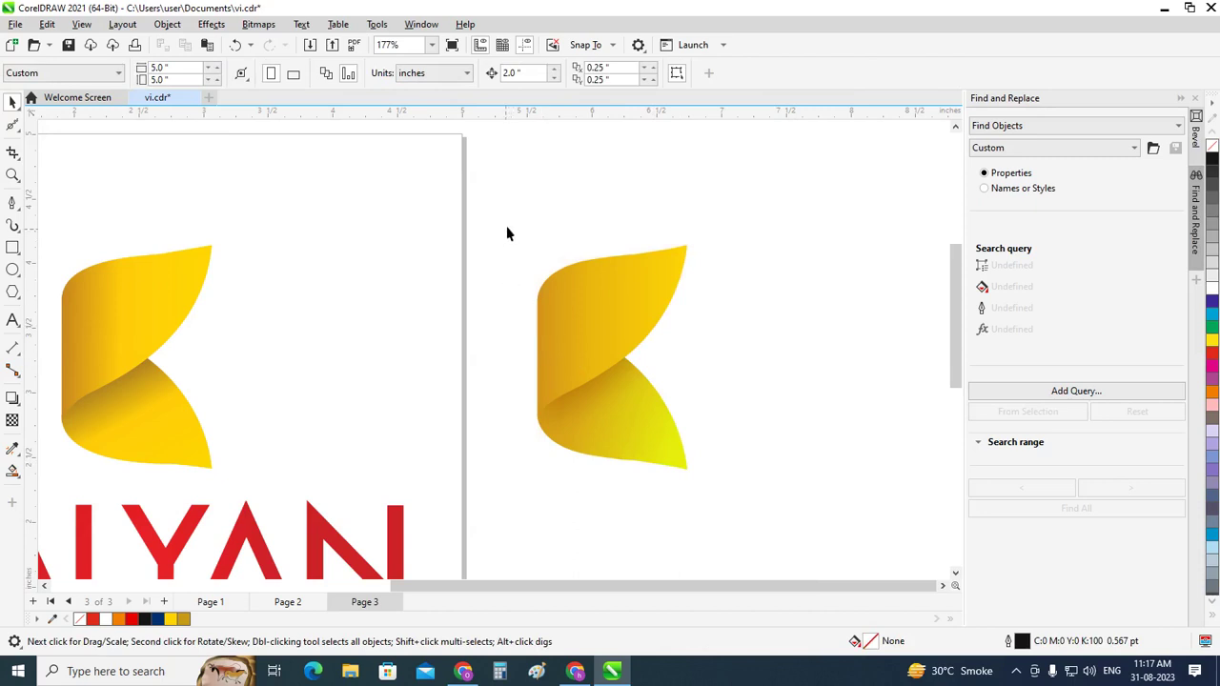
Group the two K halves, then select only the upper curve within the group
scroll(594, 280, down, 1)
drag(527, 230, 732, 459)
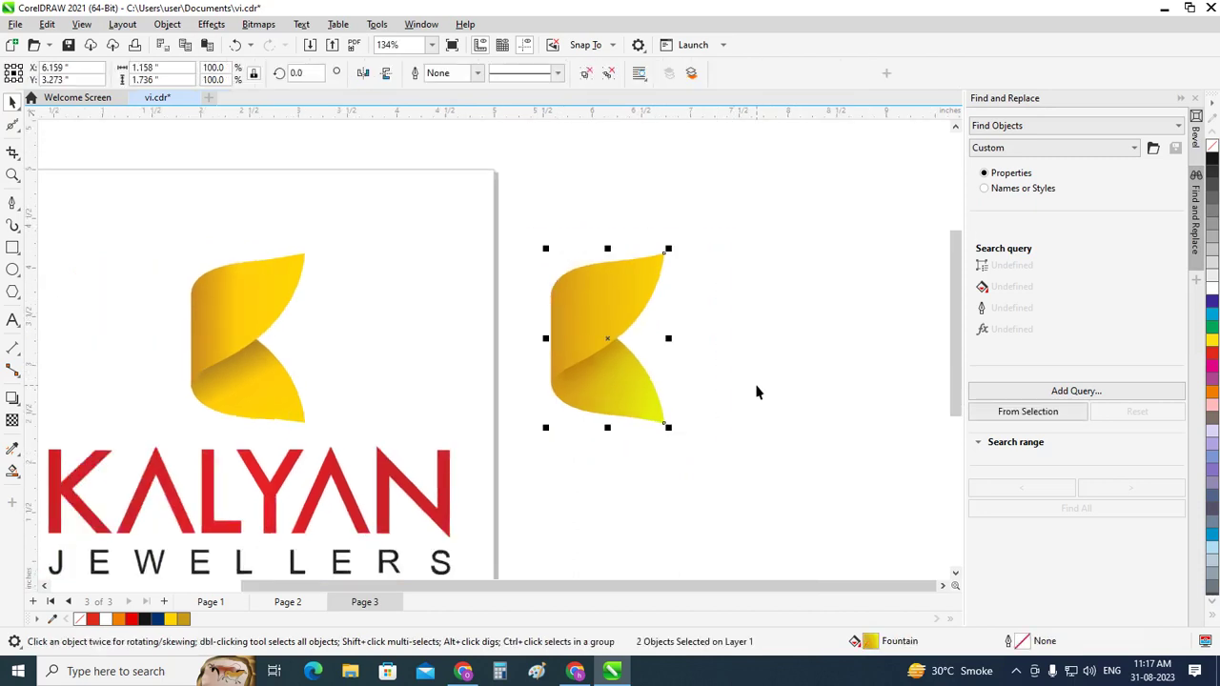
key(ctrl+g)
click(791, 343)
scroll(598, 374, up, 1)
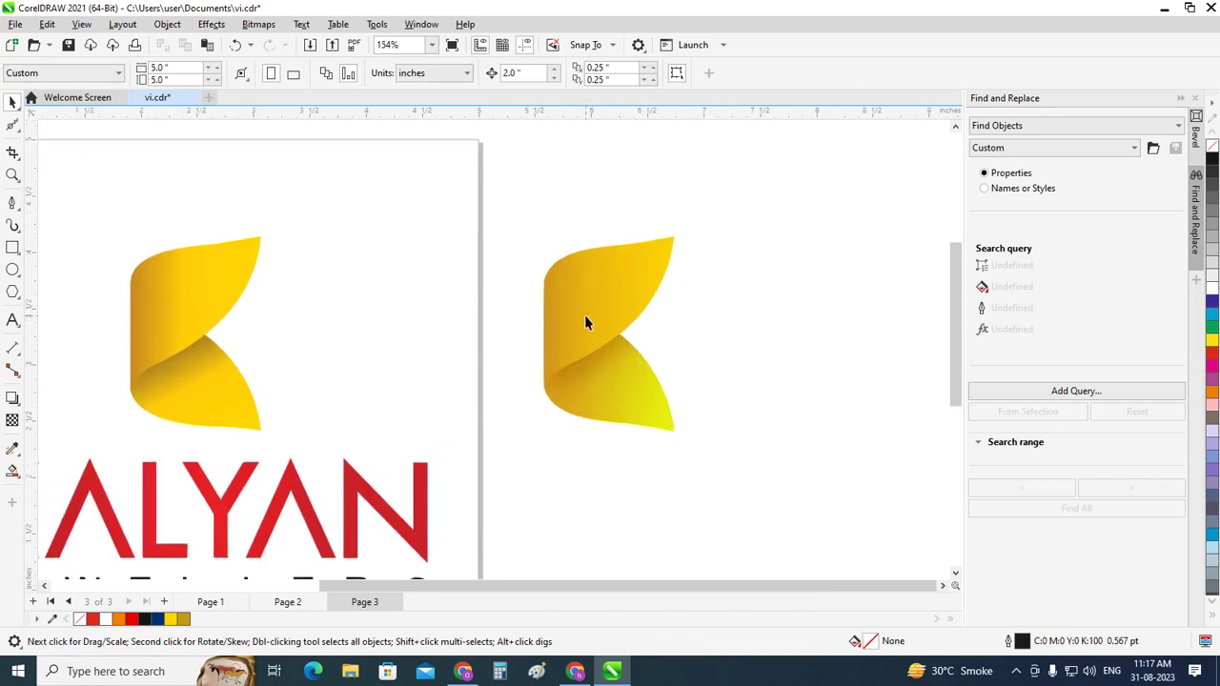
click(585, 319)
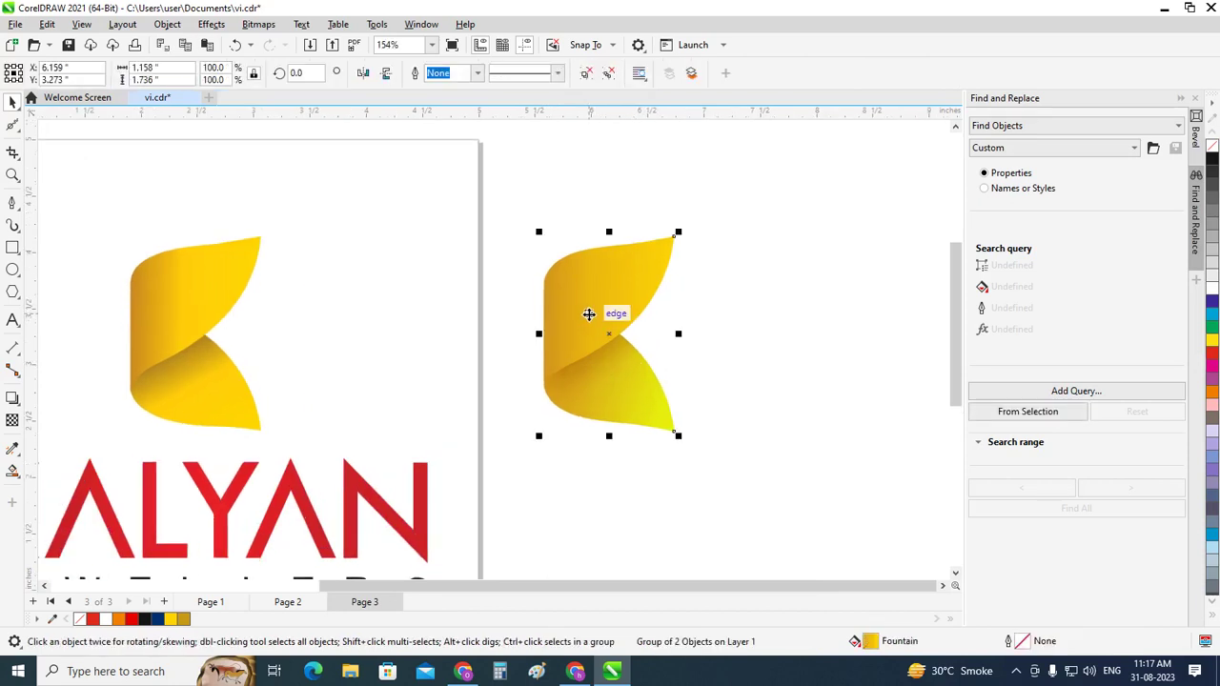
ctrl+click(635, 340)
click(630, 308)
click(732, 294)
ctrl+click(636, 285)
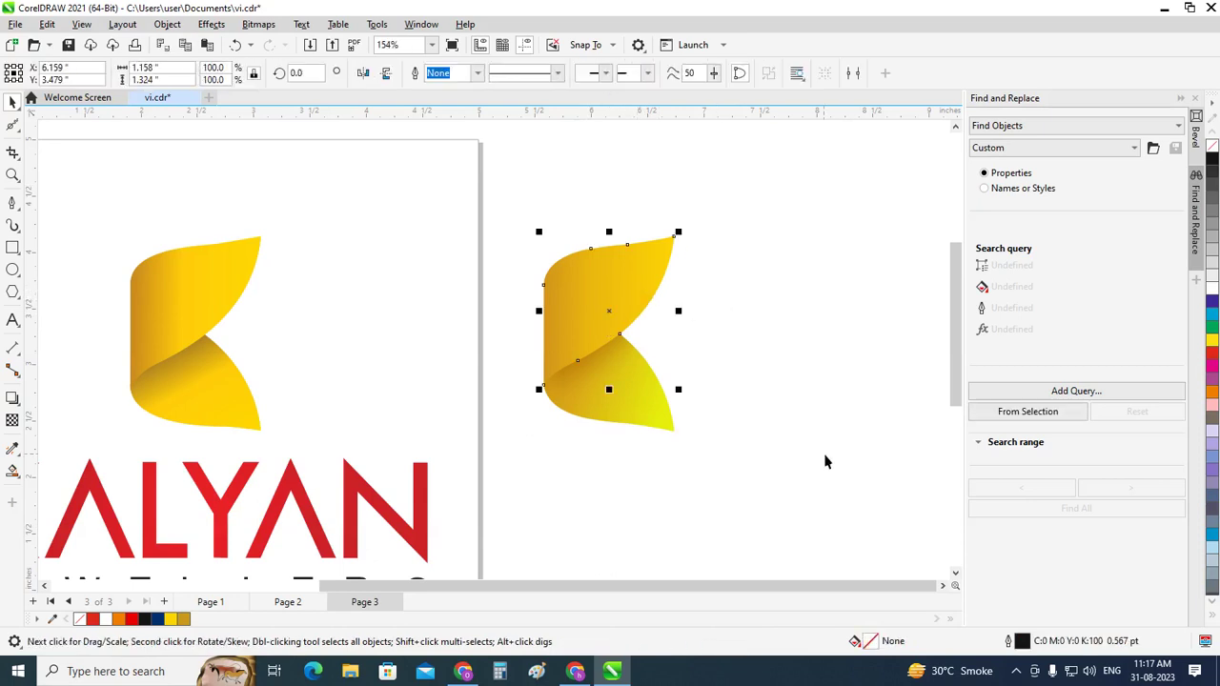
Shift the upper leaf's gradient midpoints left and add a new colour stop near 56%
double_click(868, 644)
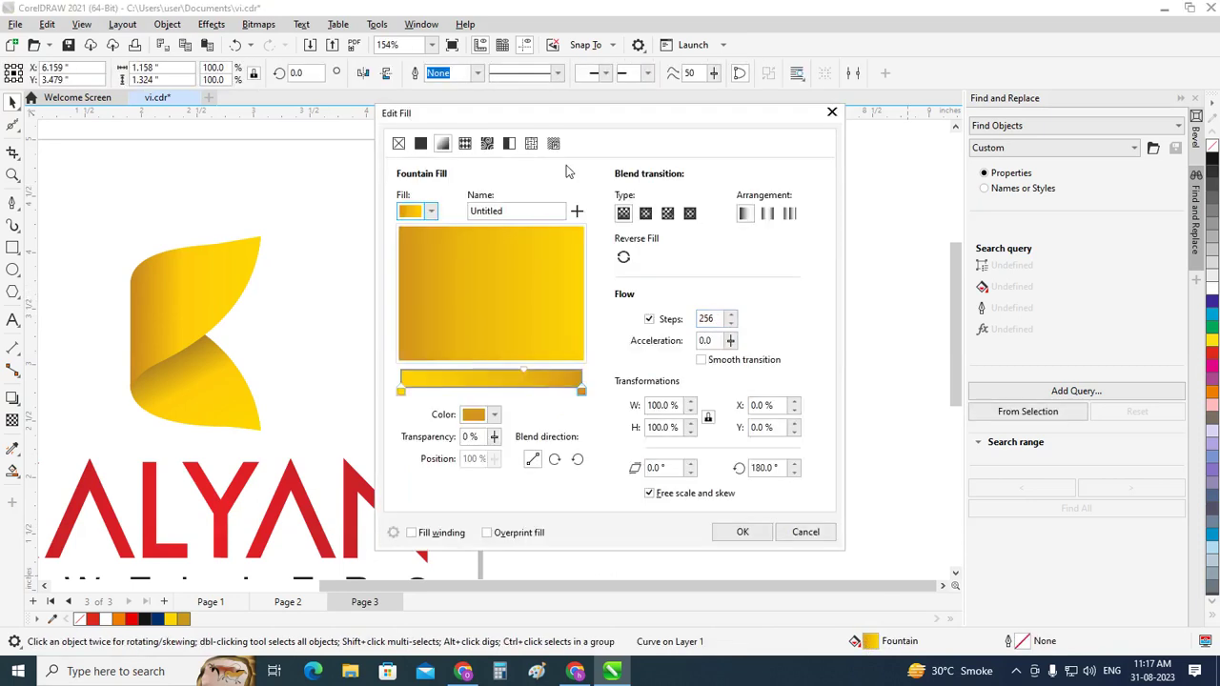
mouse_move(610, 127)
mouse_down()
mouse_move(827, 130)
mouse_move(985, 106)
mouse_up()
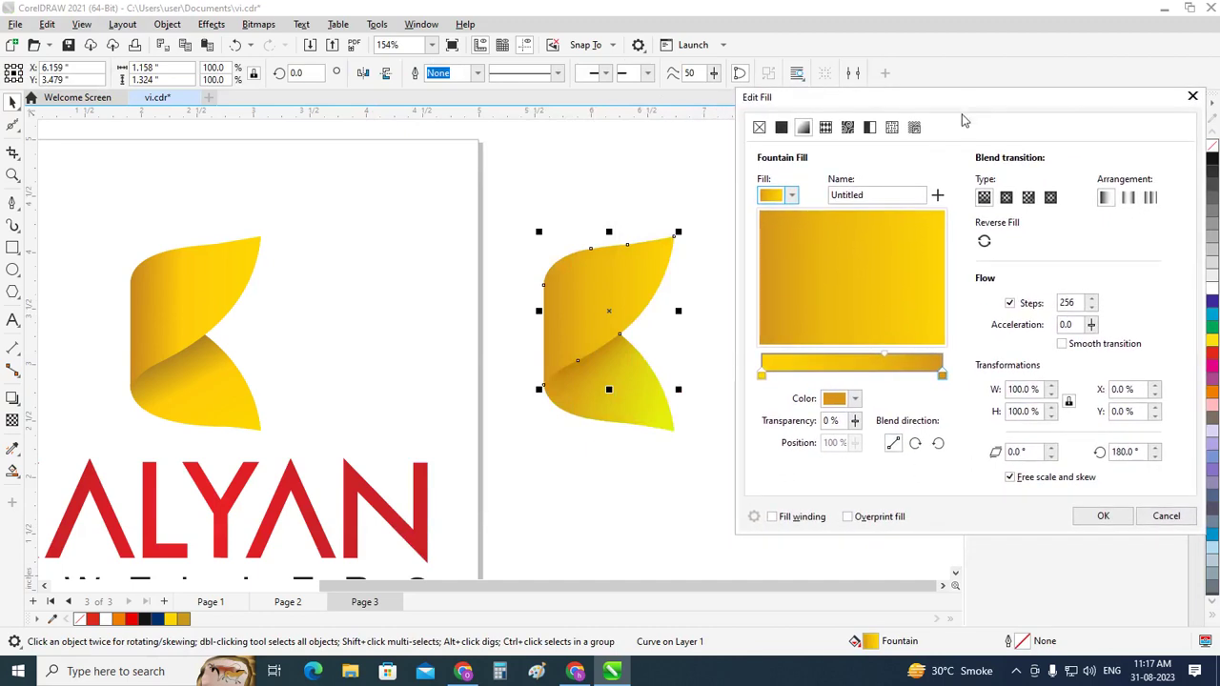
click(888, 355)
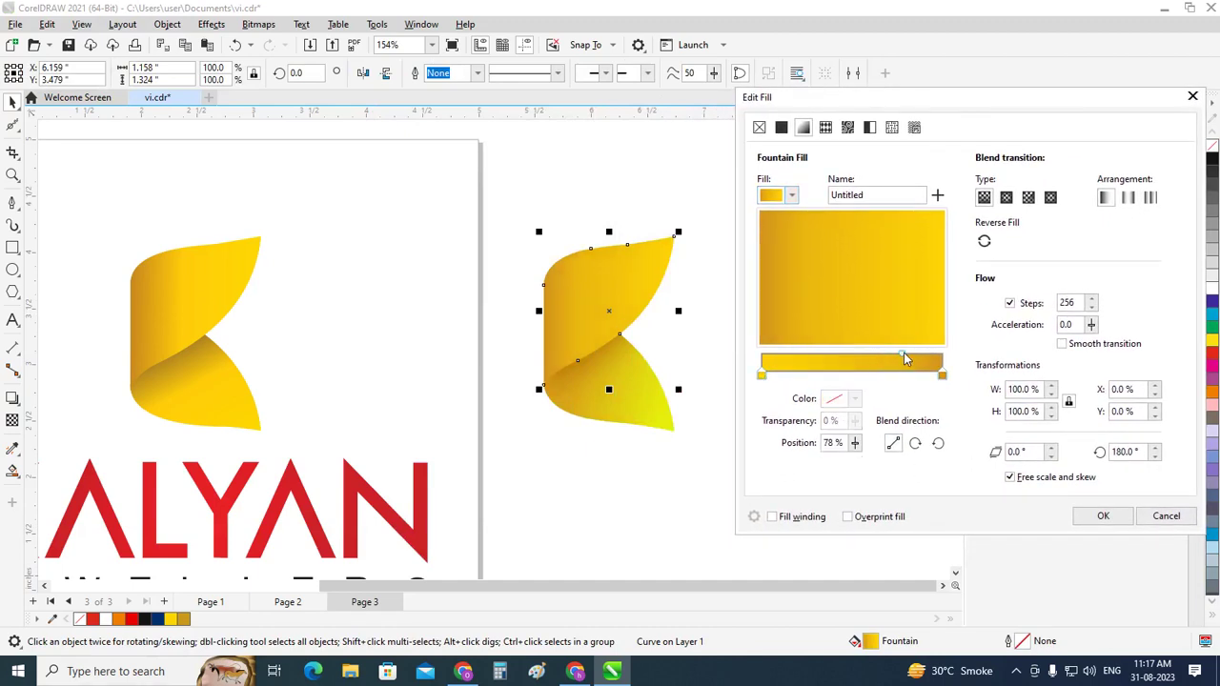
drag(906, 357, 888, 357)
double_click(860, 379)
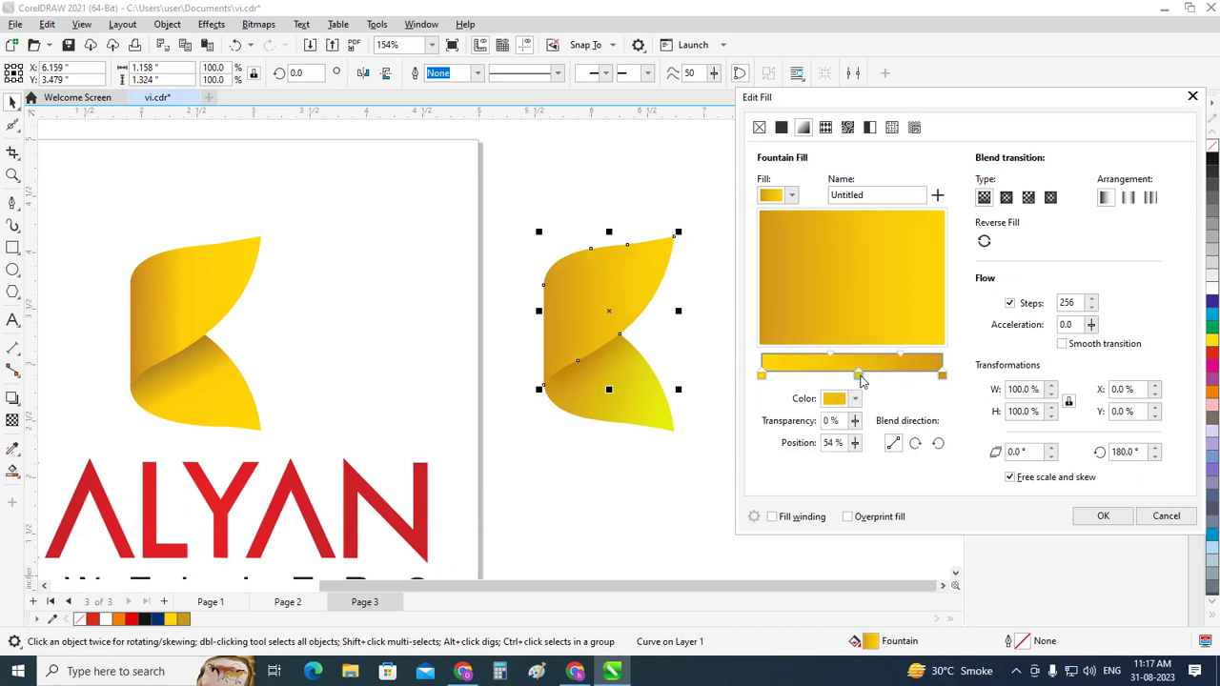
mouse_move(860, 380)
mouse_down()
mouse_move(841, 383)
mouse_move(863, 386)
mouse_up()
click(911, 354)
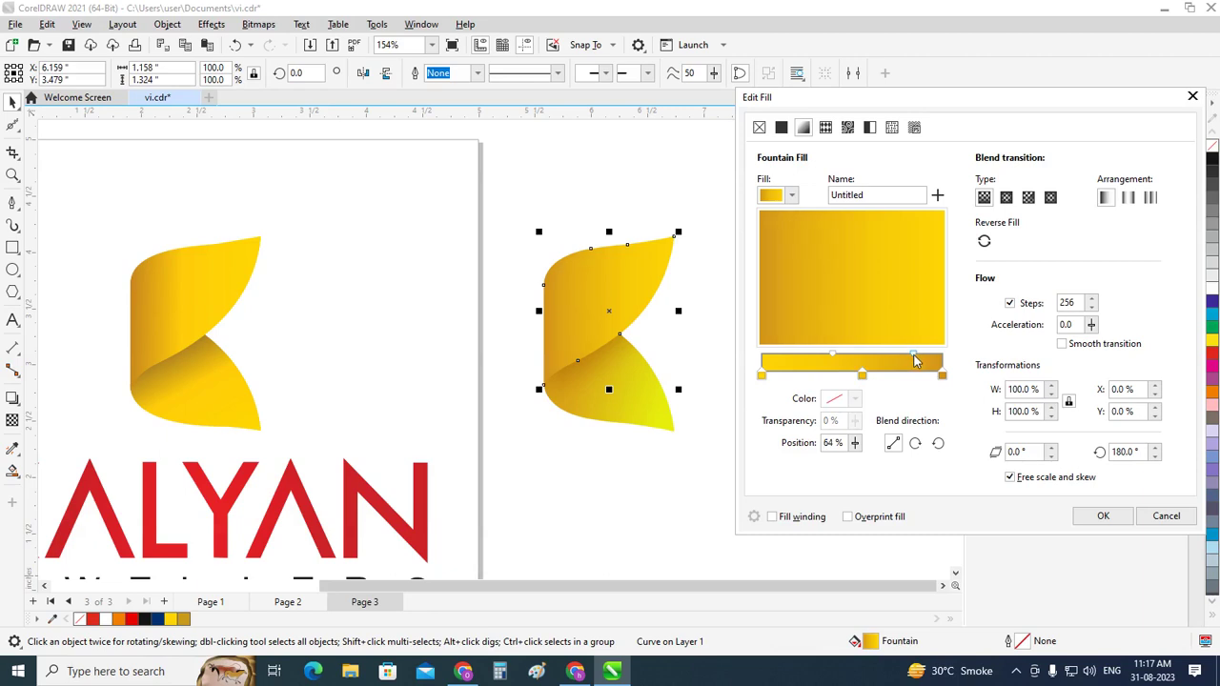
drag(915, 359, 901, 361)
Colour the 56% stop bright yellow #FDD206, sampled from the preview, and apply the fill
click(862, 375)
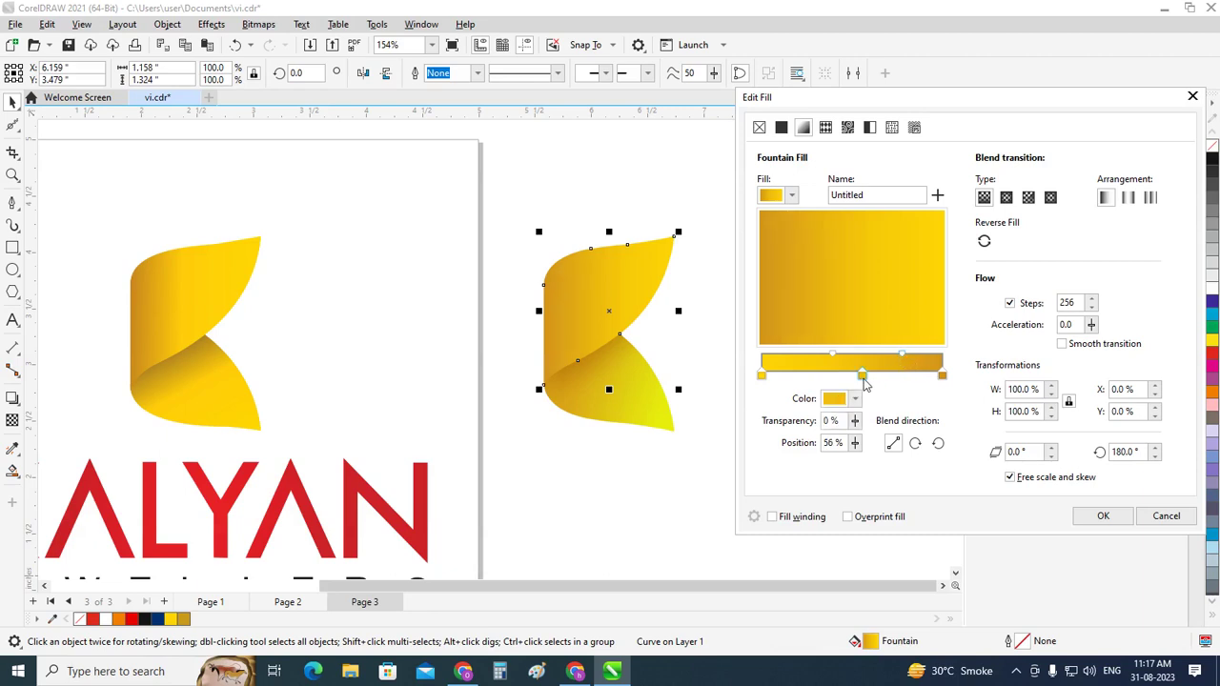
click(837, 399)
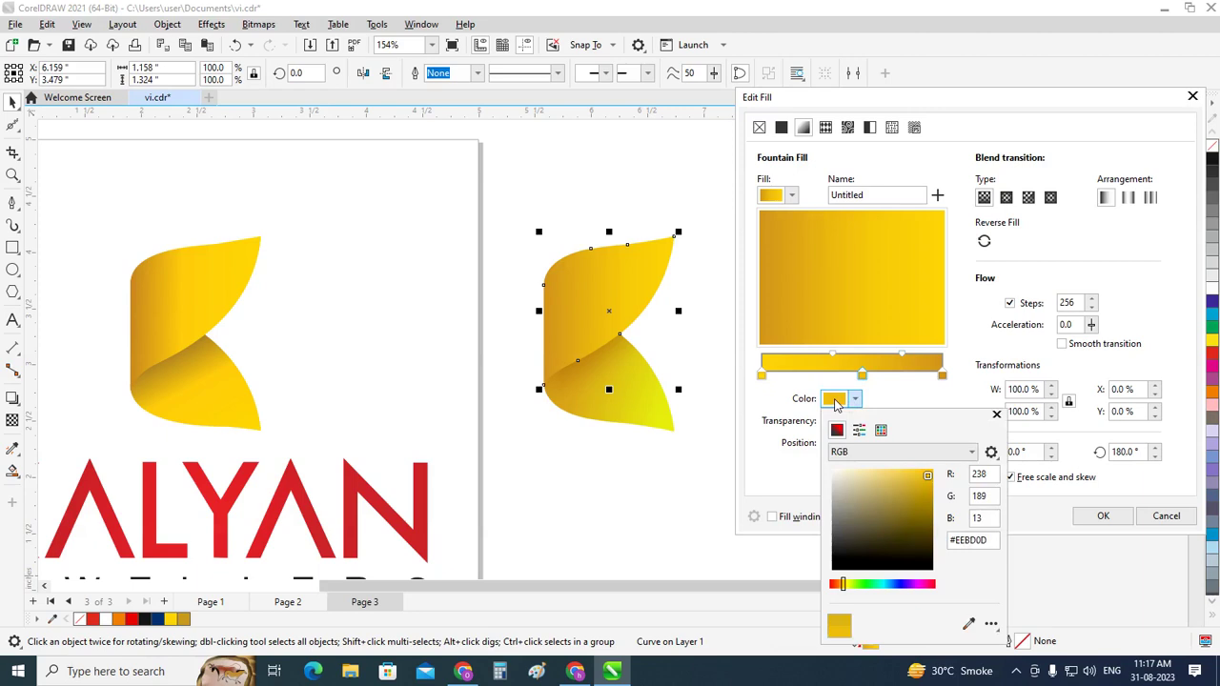
click(968, 625)
click(929, 328)
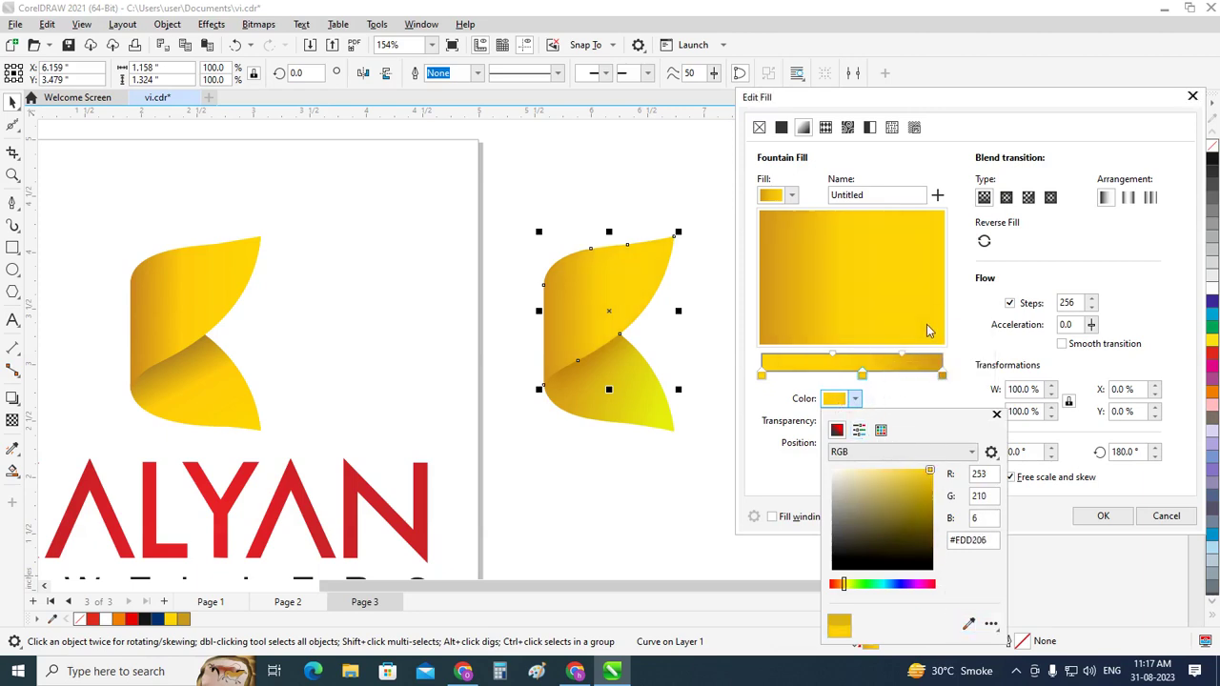
click(998, 298)
click(1077, 515)
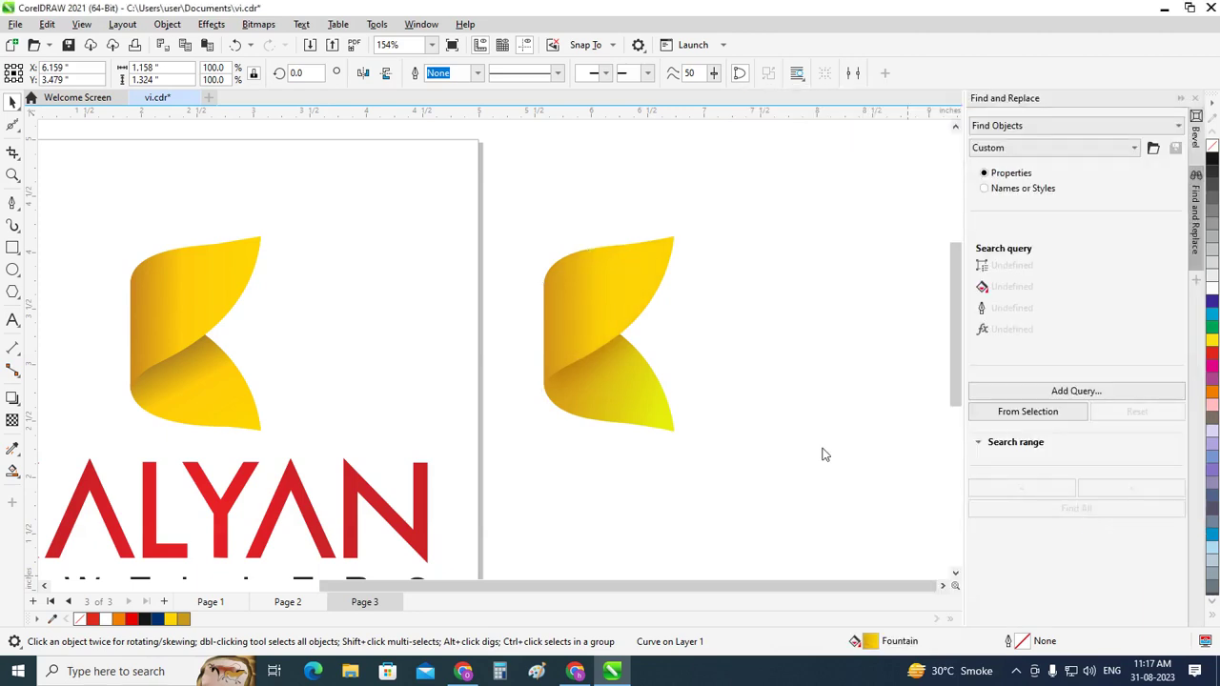
click(760, 360)
scroll(657, 335, down, 1)
scroll(636, 349, down, 1)
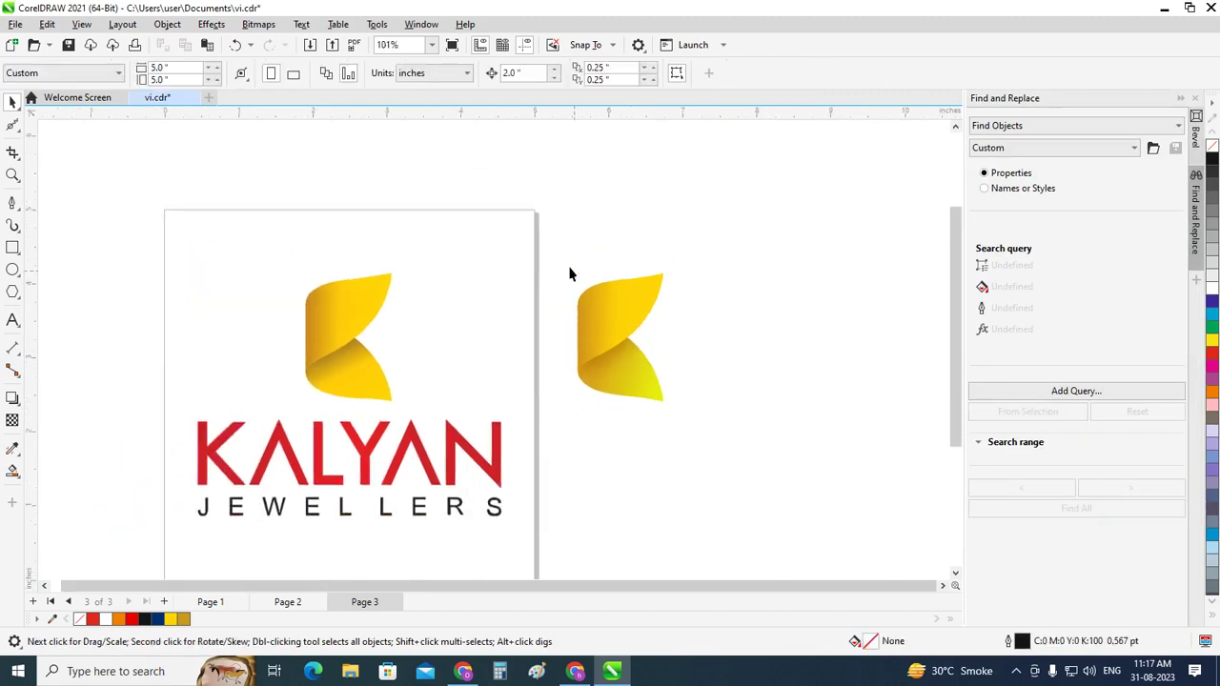
Group all pieces of the copied K emblem
drag(568, 258, 734, 438)
key(ctrl+g)
click(784, 415)
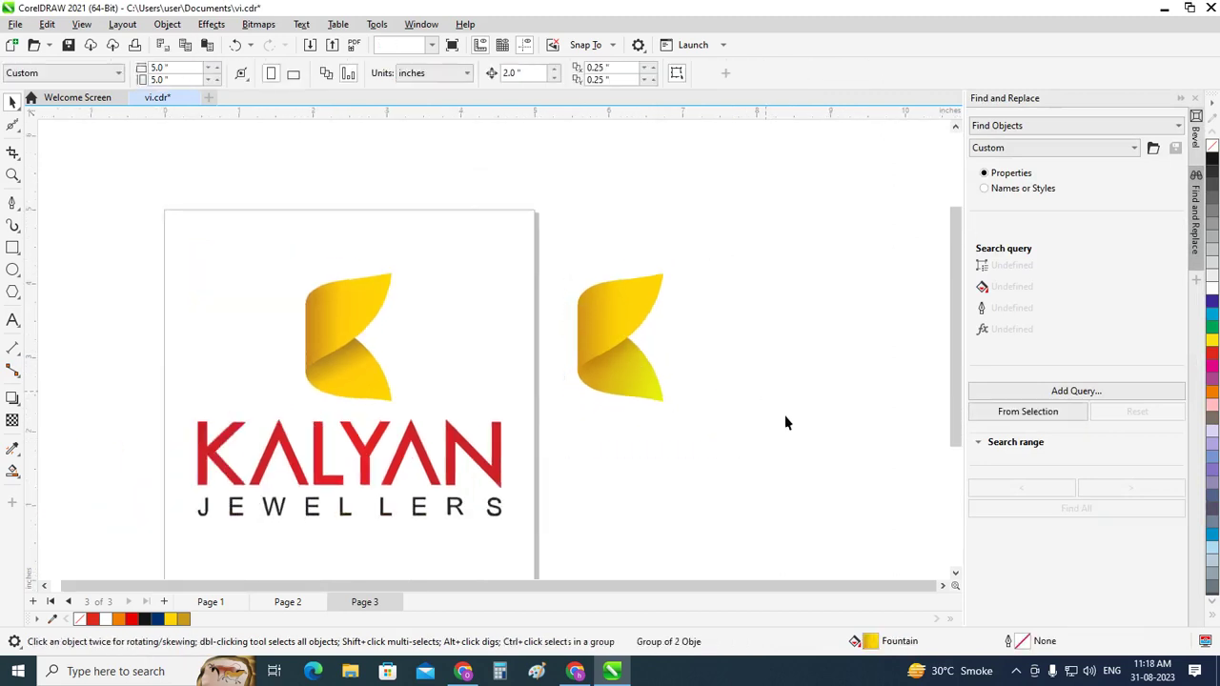
Add the word KALYAN in 24 pt Arial below the copied emblem
click(13, 321)
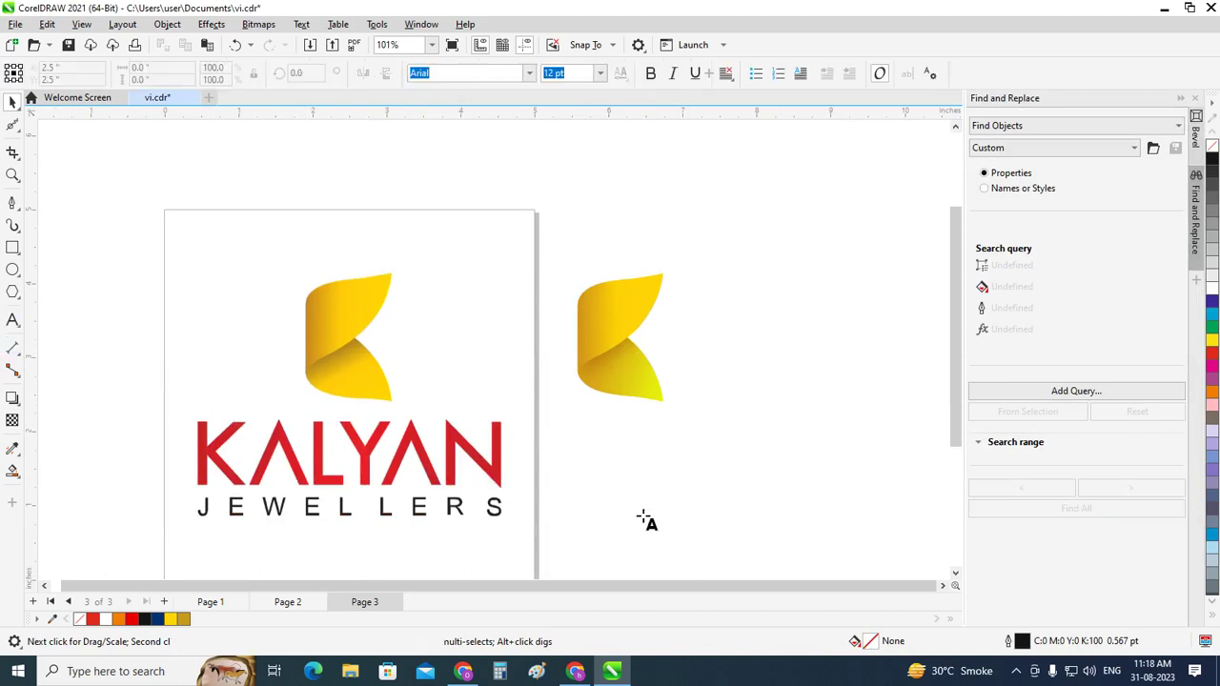
click(628, 459)
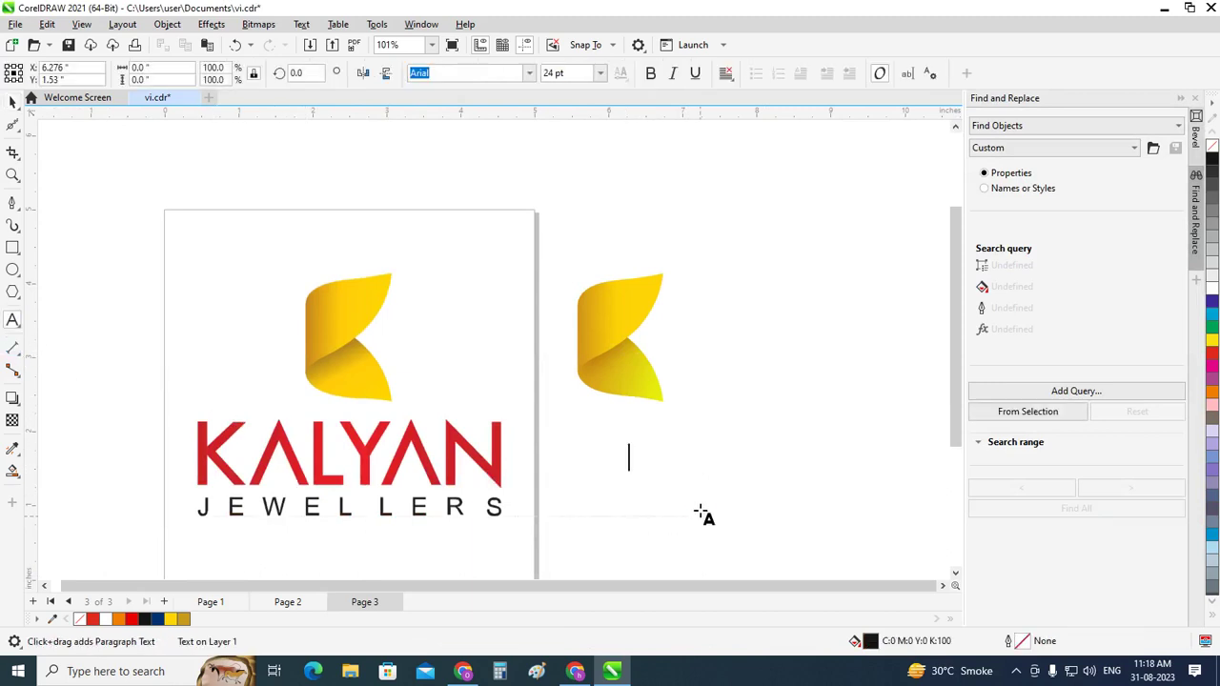
text(ka)
key(BackSpace)
key(BackSpace)
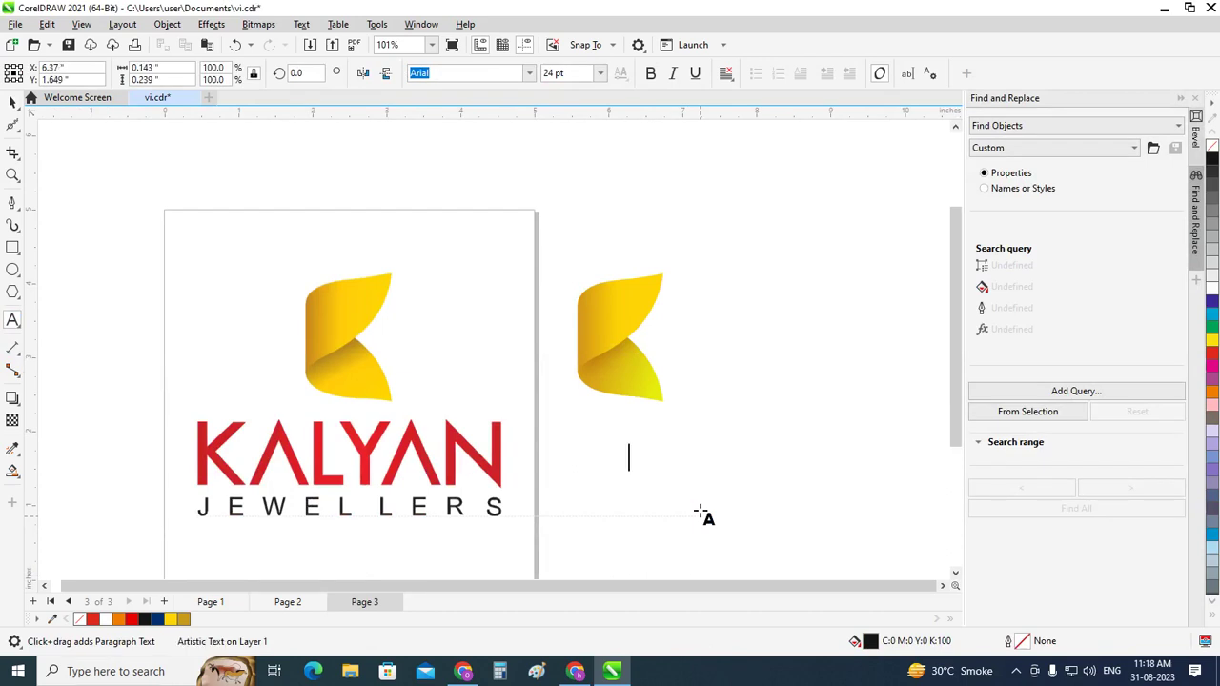
text(K)
text(A)
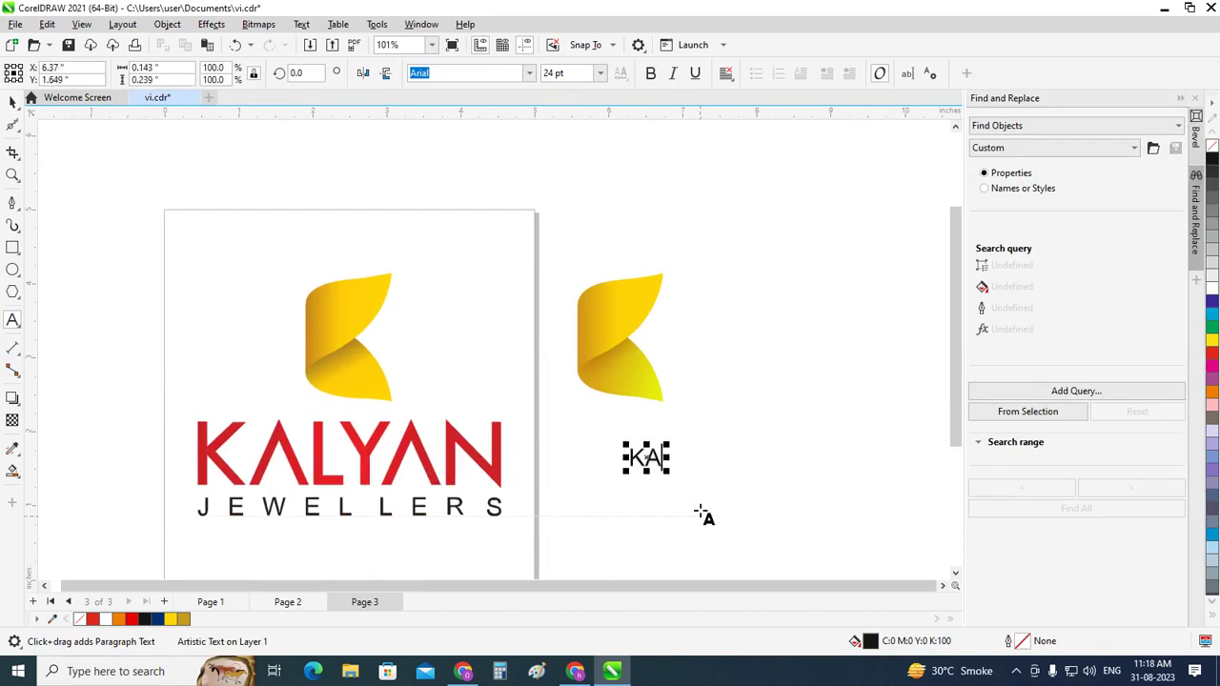
text(LYAN)
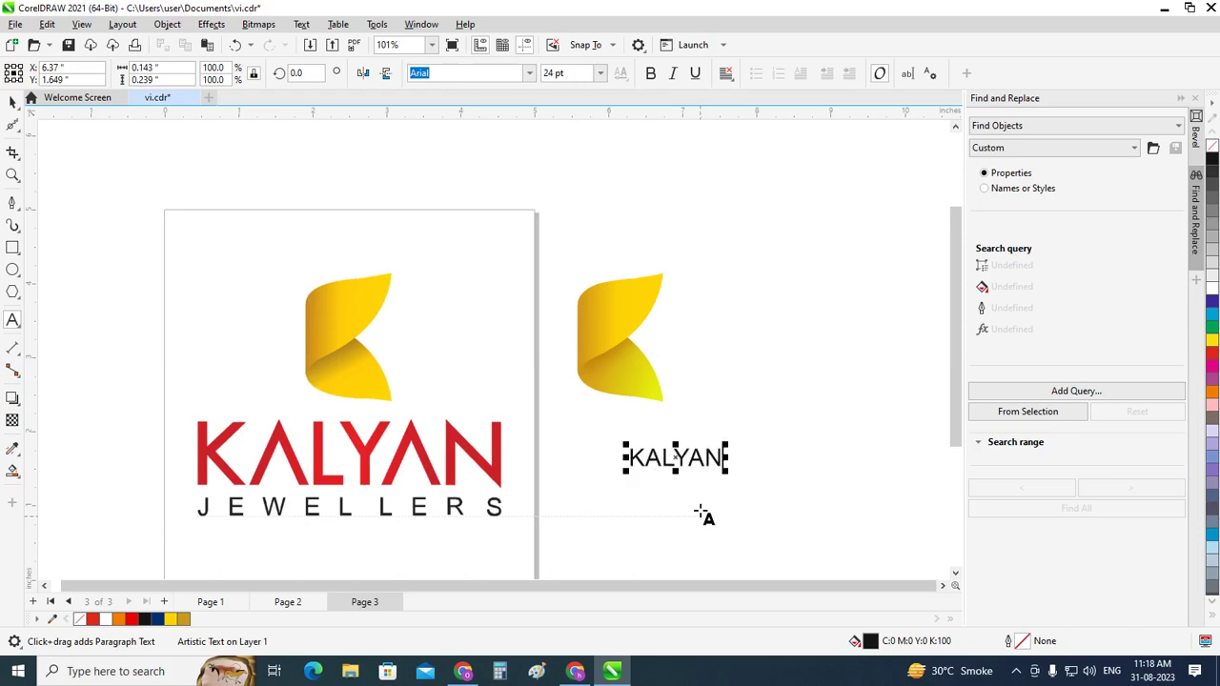
key(Return)
click(13, 102)
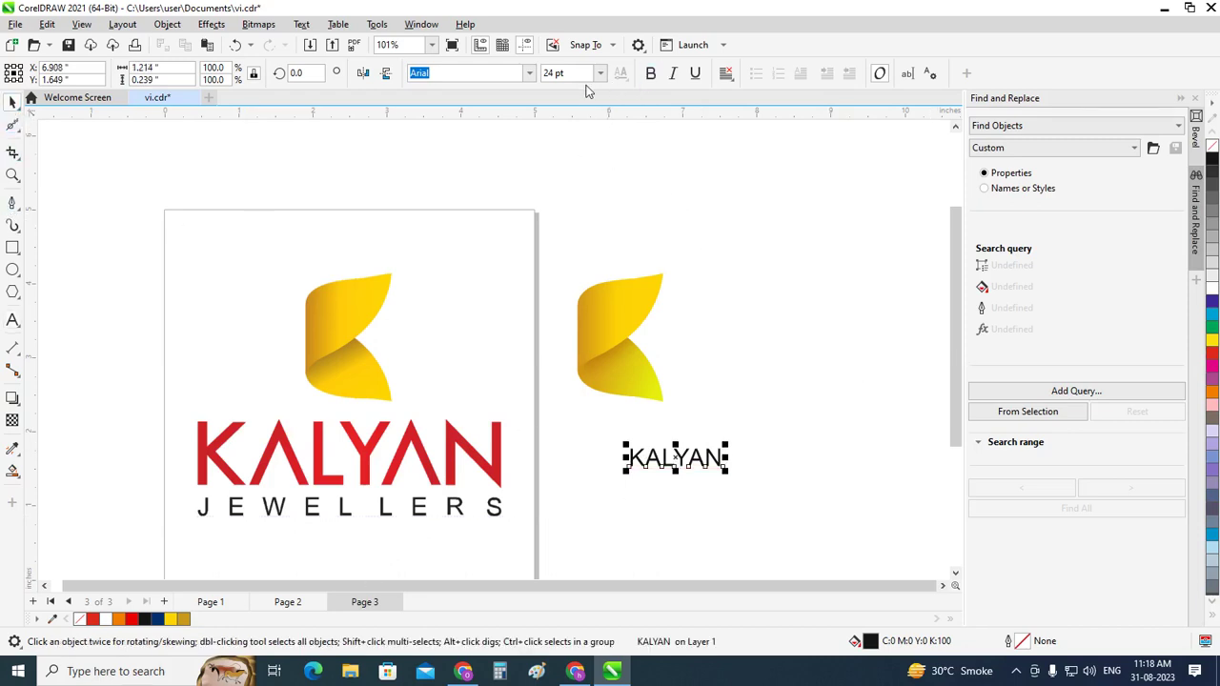
click(765, 371)
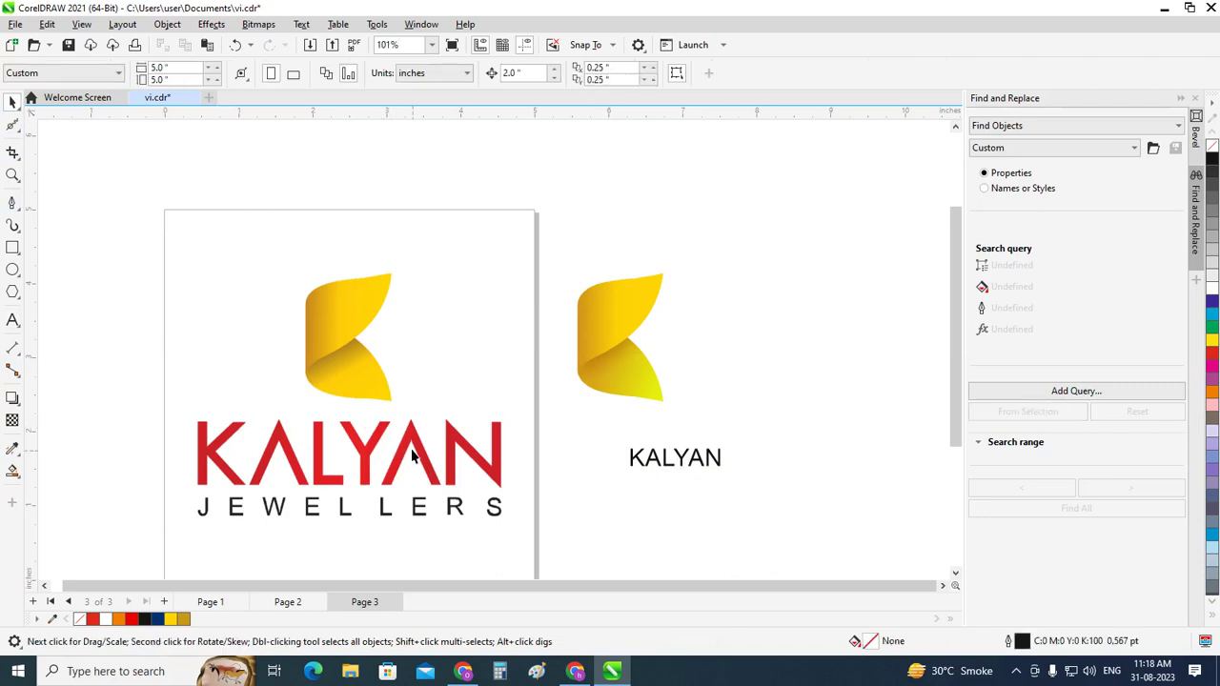
Unlock the reference Kalyan logo image and move it off the page to the right
click(167, 24)
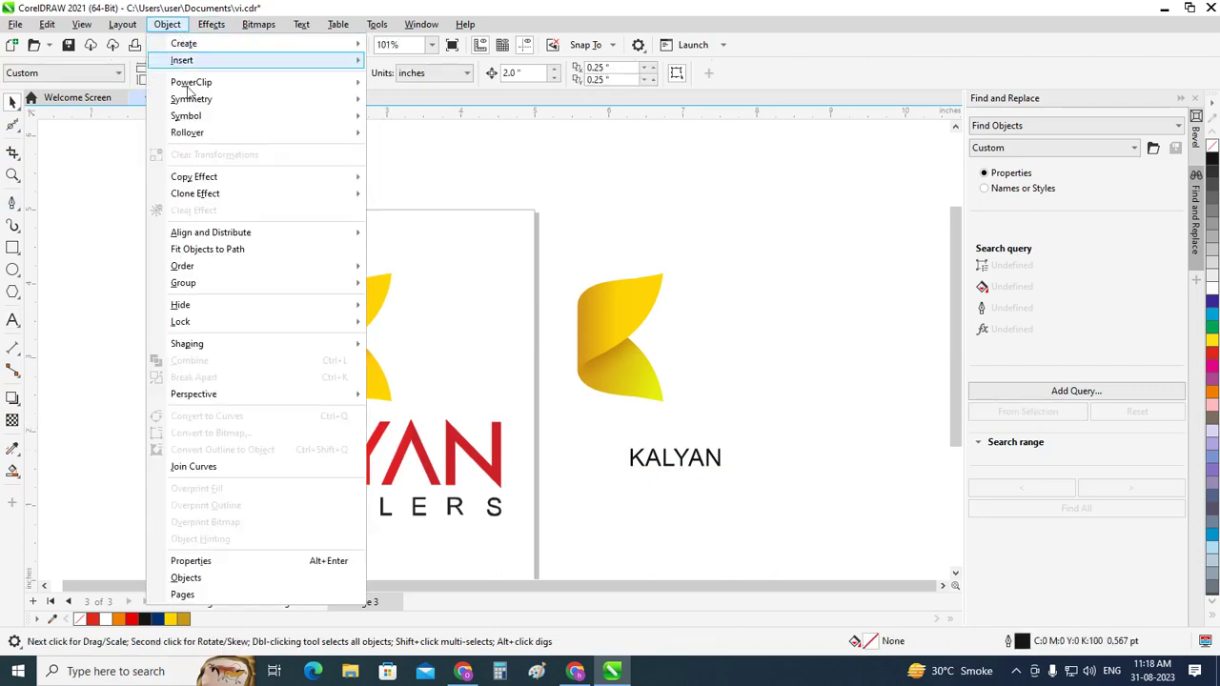
click(399, 353)
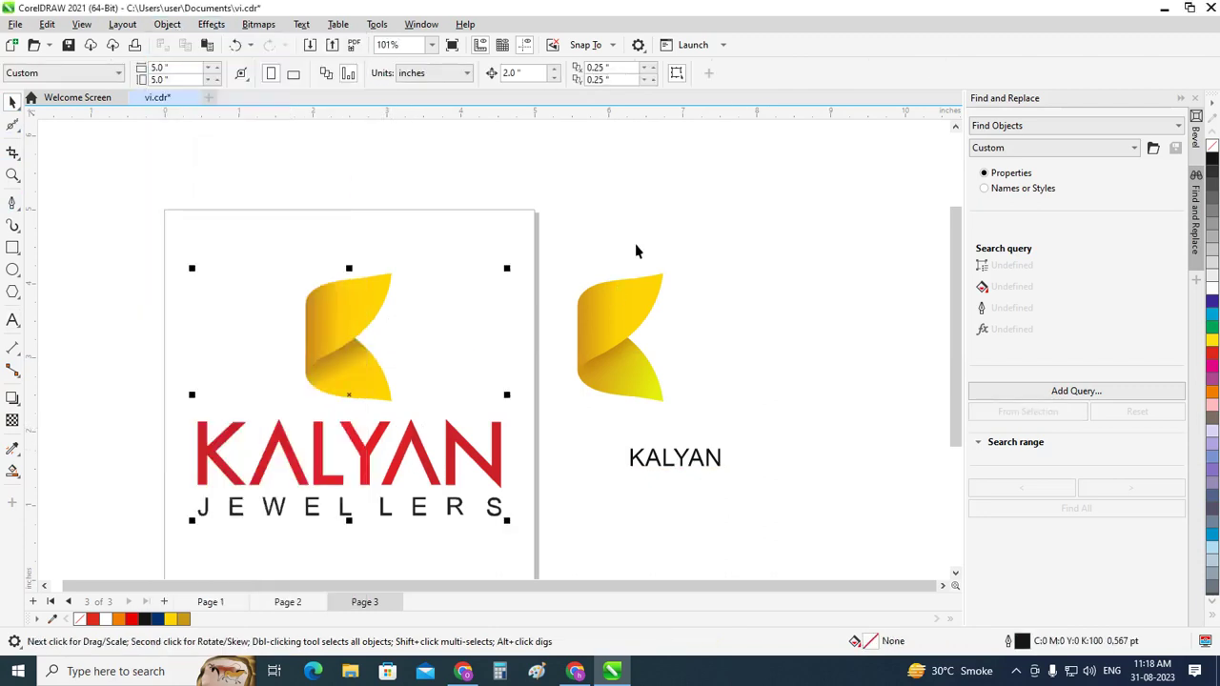
scroll(357, 426, down, 1)
key(ctrl+v)
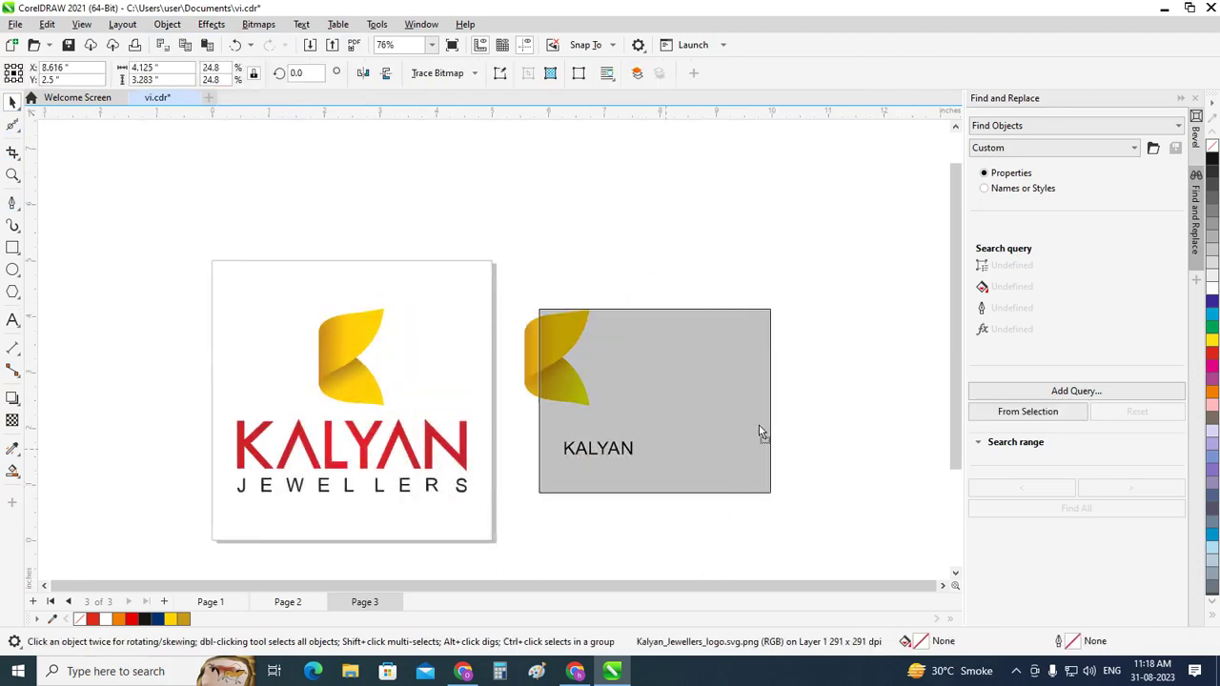
drag(762, 430, 848, 428)
Add a square rectangle frame matching the page size
click(567, 343)
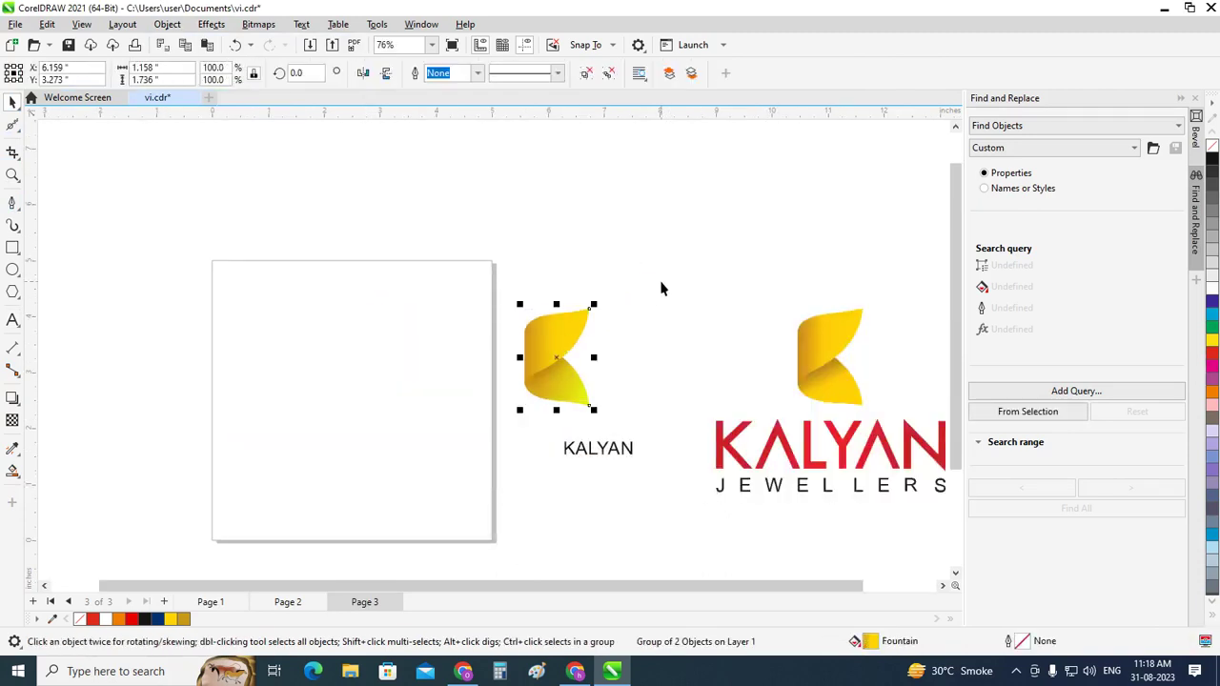
click(475, 317)
drag(467, 269, 652, 434)
click(669, 299)
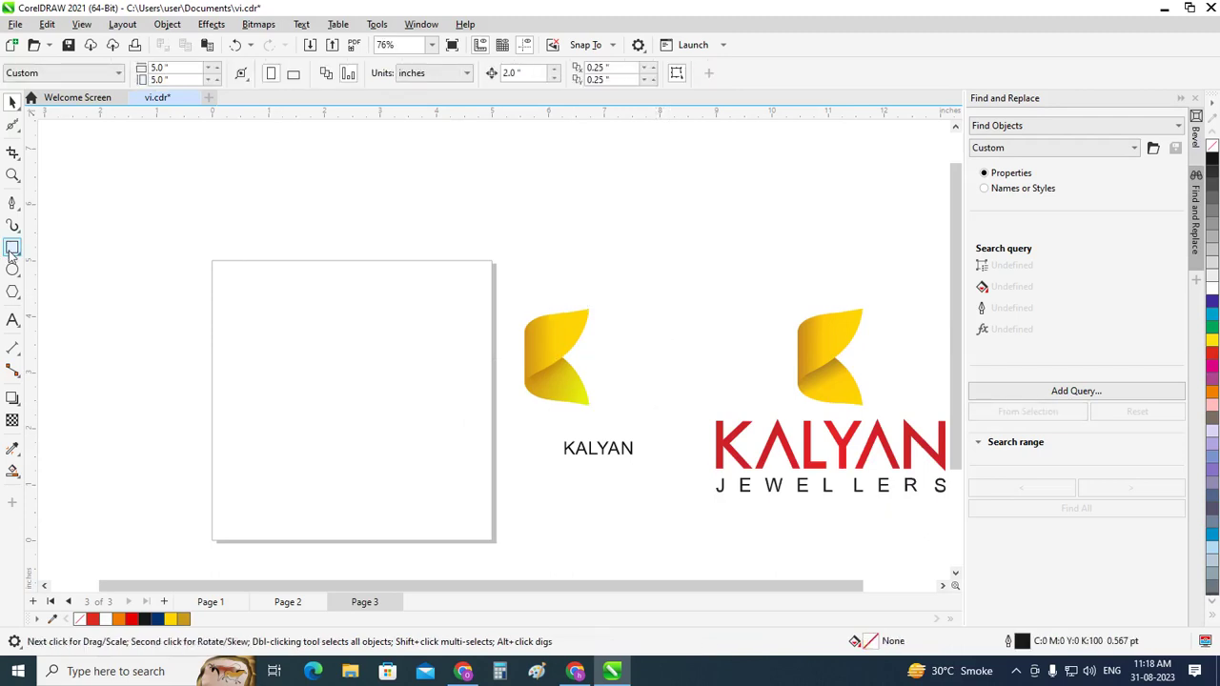
double_click(12, 247)
click(171, 158)
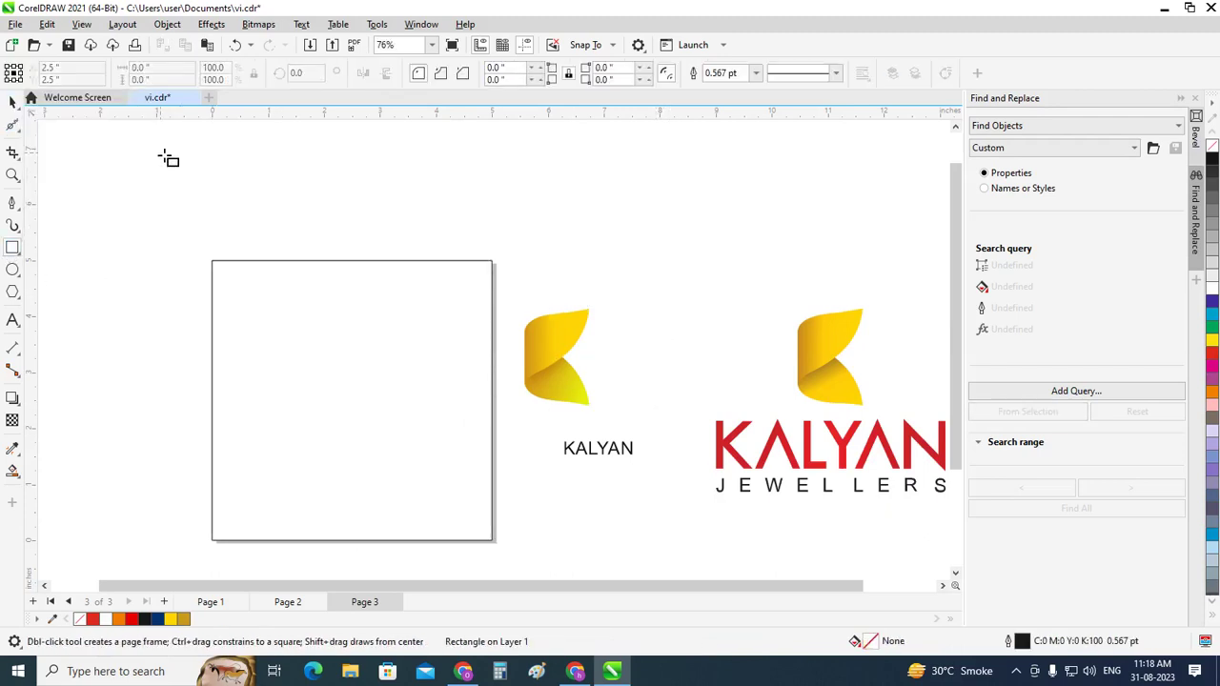
Centre the golden K emblem horizontally within the page frame
click(13, 107)
click(544, 359)
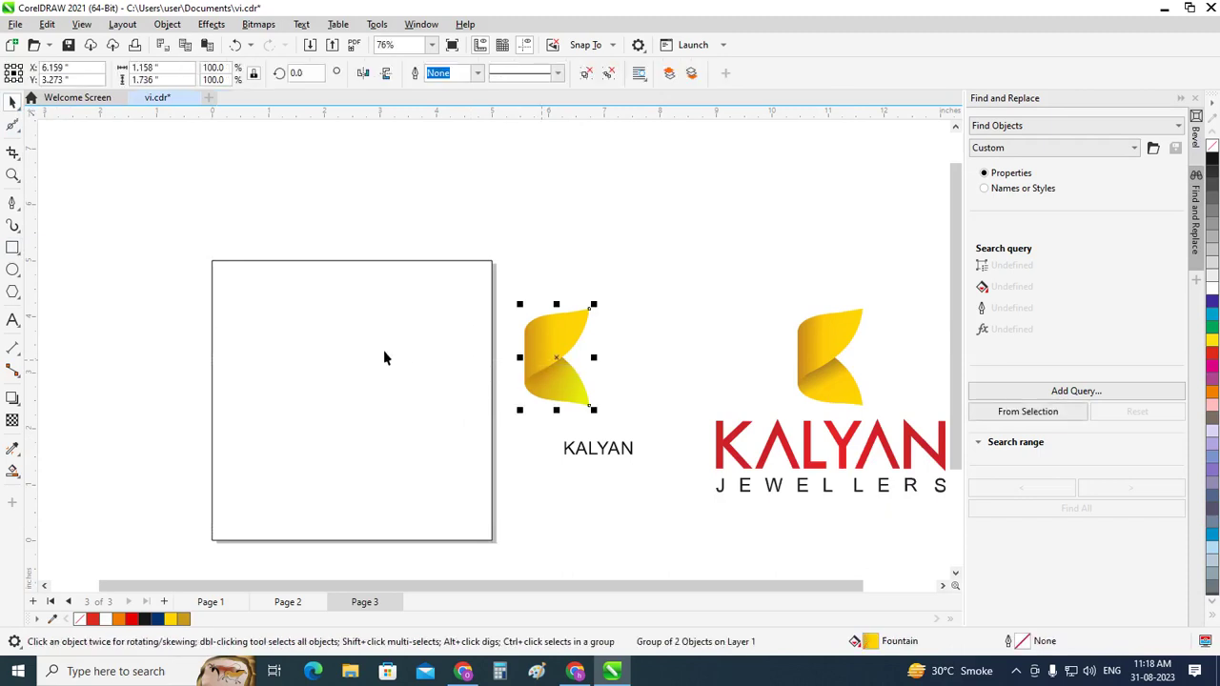
shift+click(385, 349)
key(c)
click(667, 417)
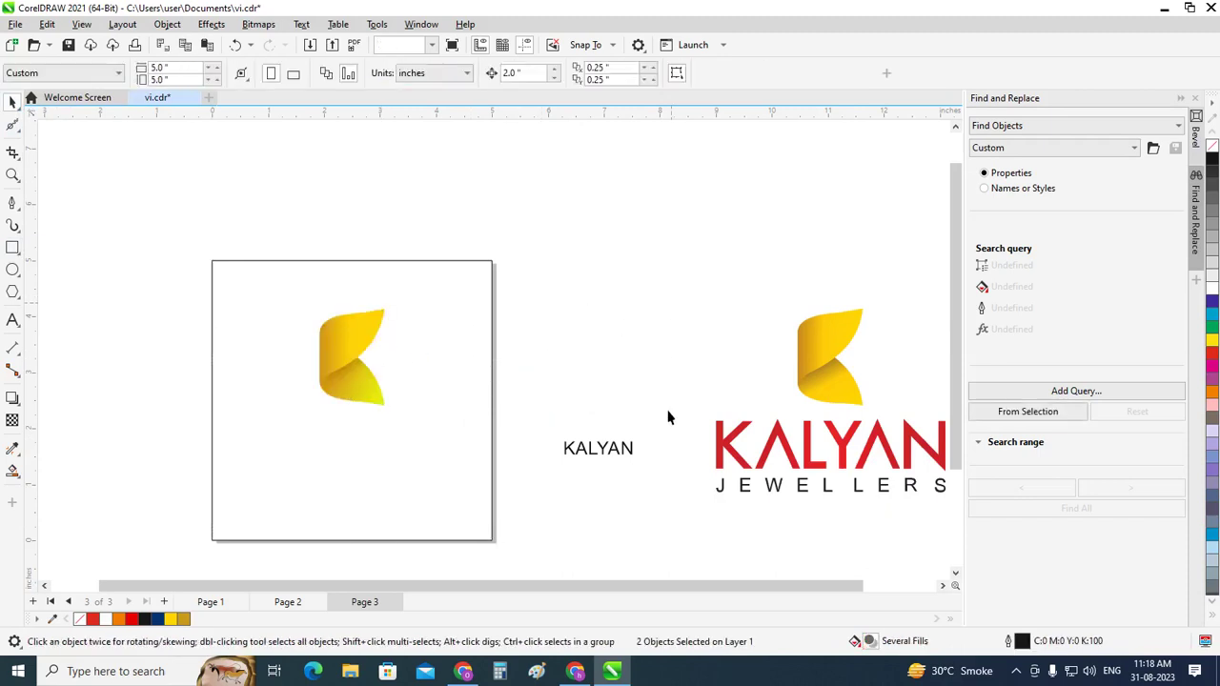
Centre the KALYAN text horizontally under the K emblem
click(629, 452)
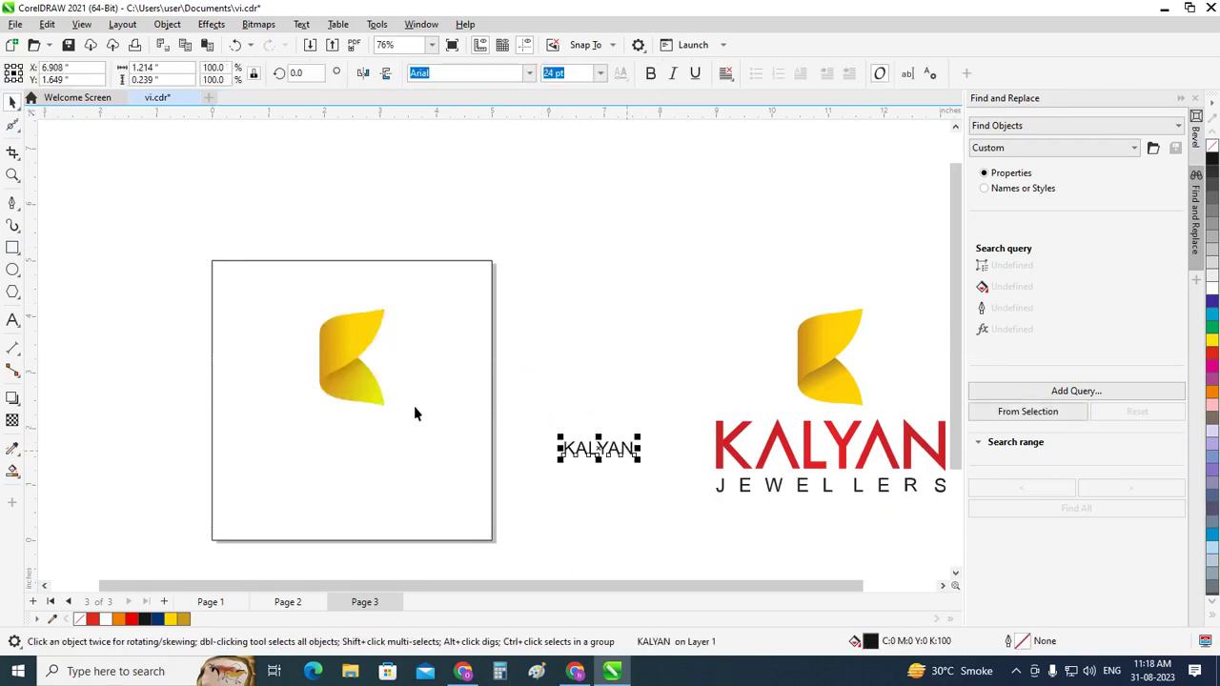
shift+click(371, 398)
key(c)
click(494, 430)
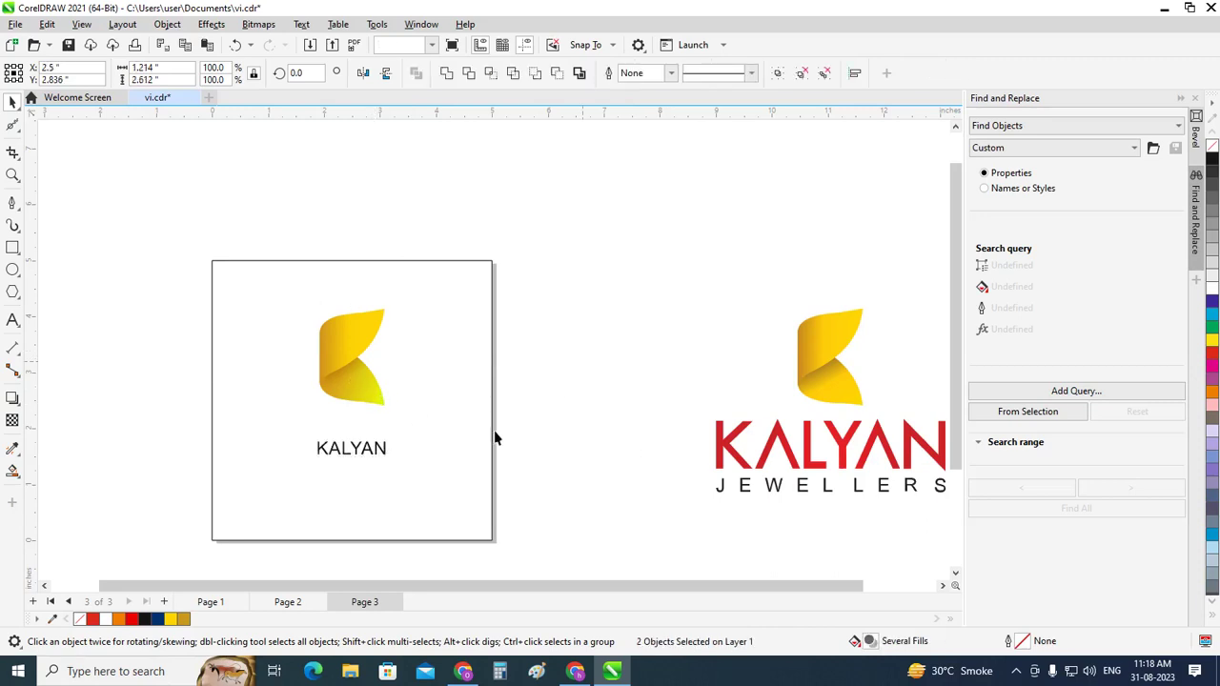
Enlarge KALYAN to about 81.5 pt so it spans the page width
click(382, 452)
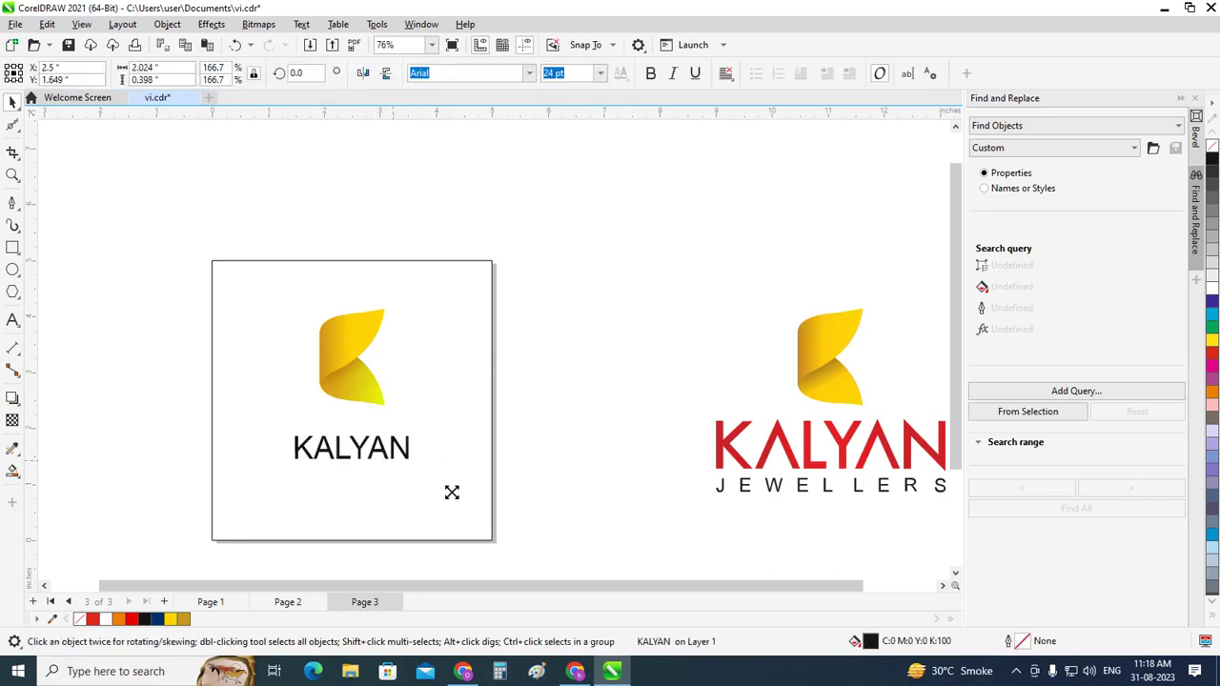
drag(395, 464, 467, 493)
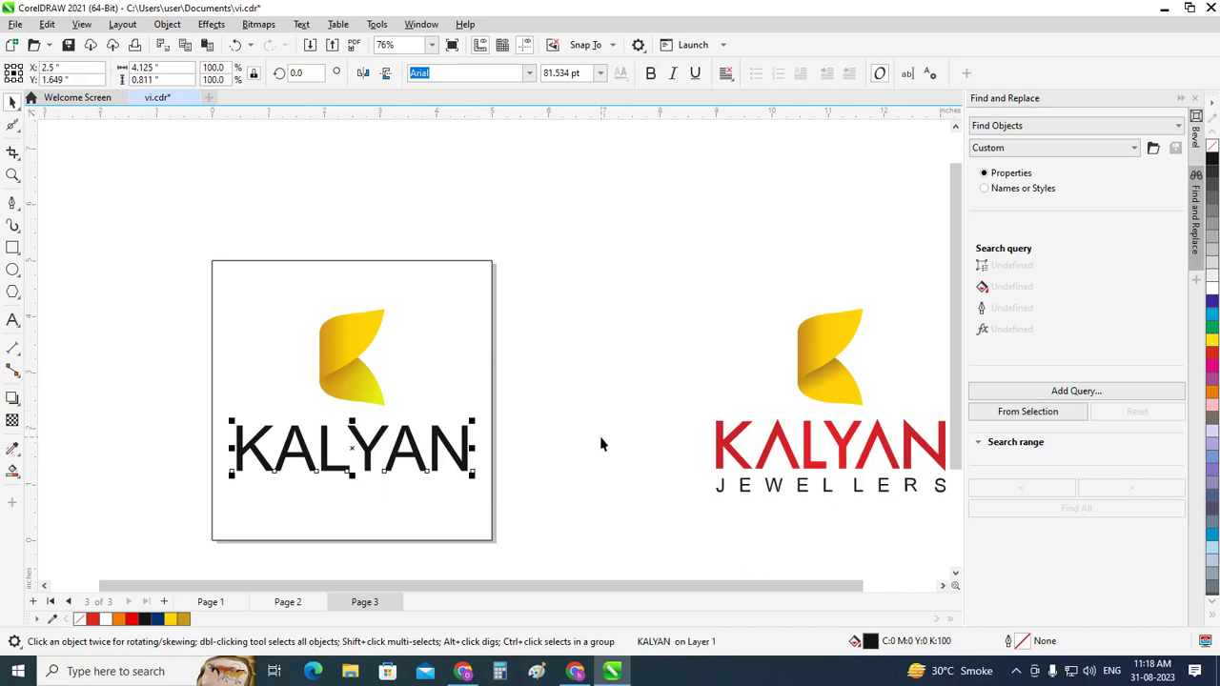
key(Escape)
click(460, 466)
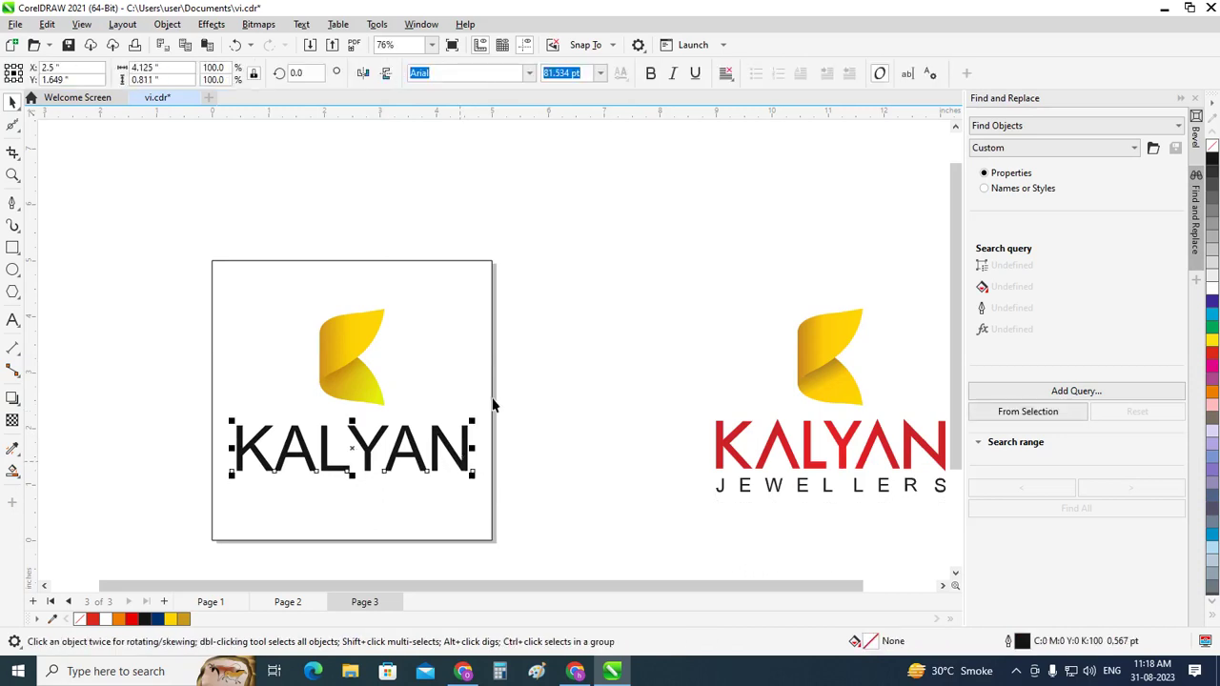
click(530, 73)
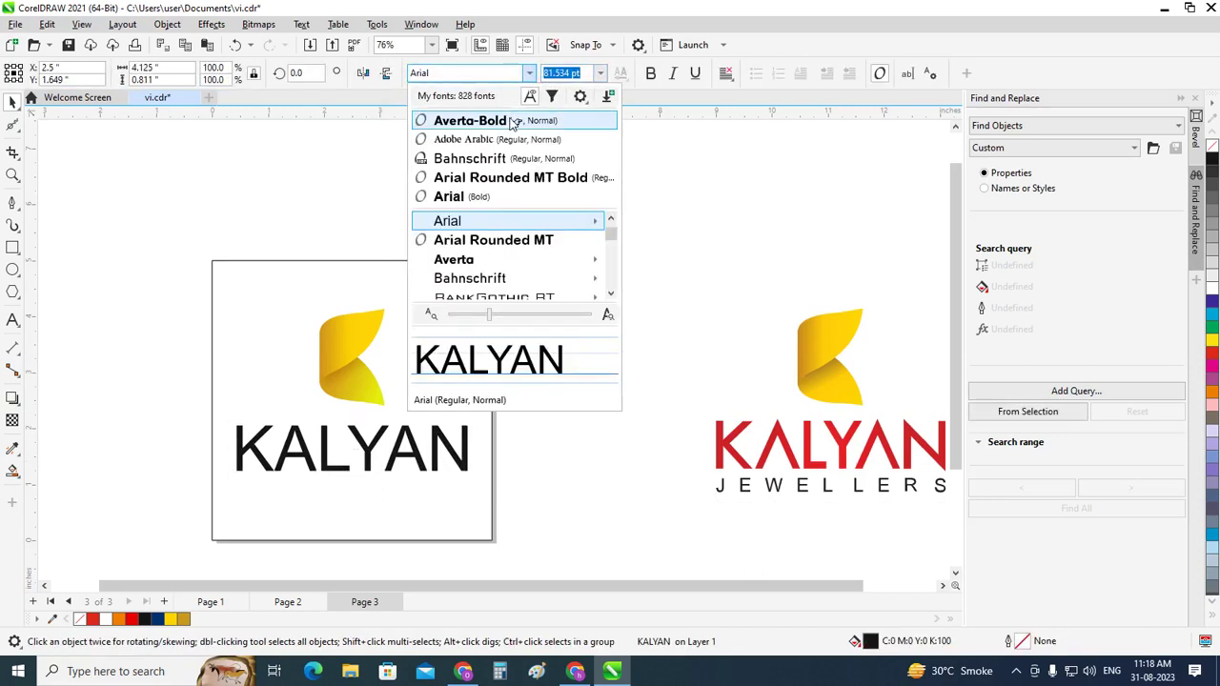
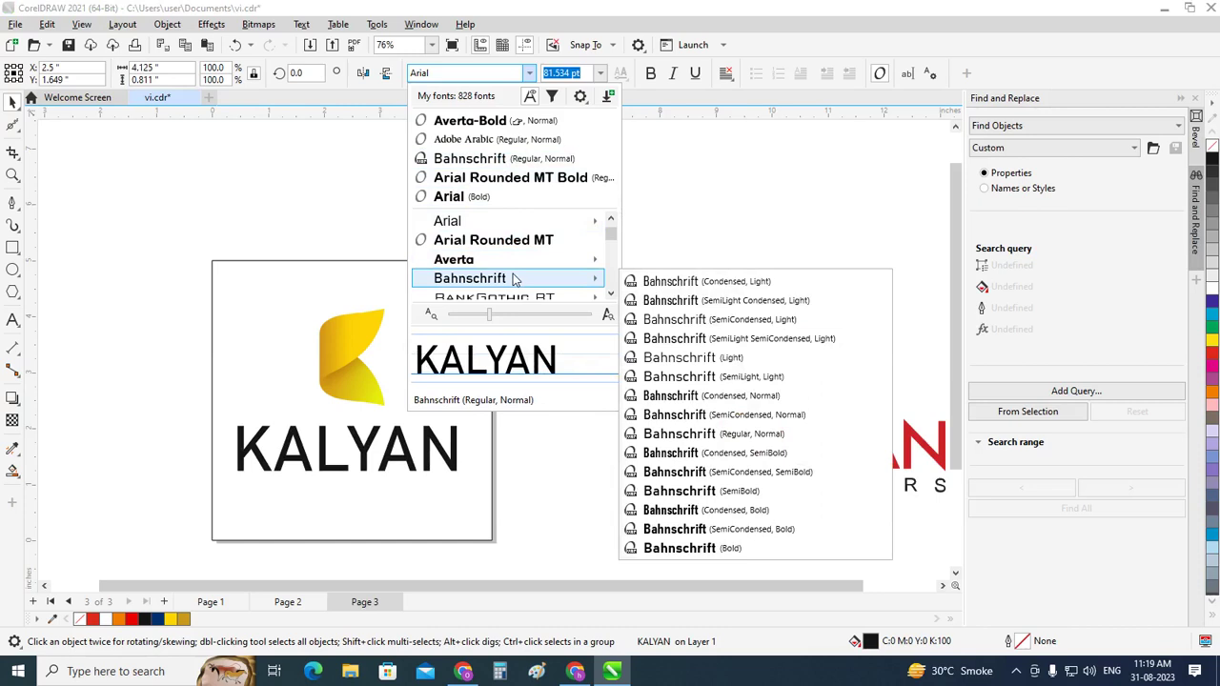
Preview Bahnschrift and other fonts on KALYAN, then apply Candara
key(Right)
key(Down)
key(Down)
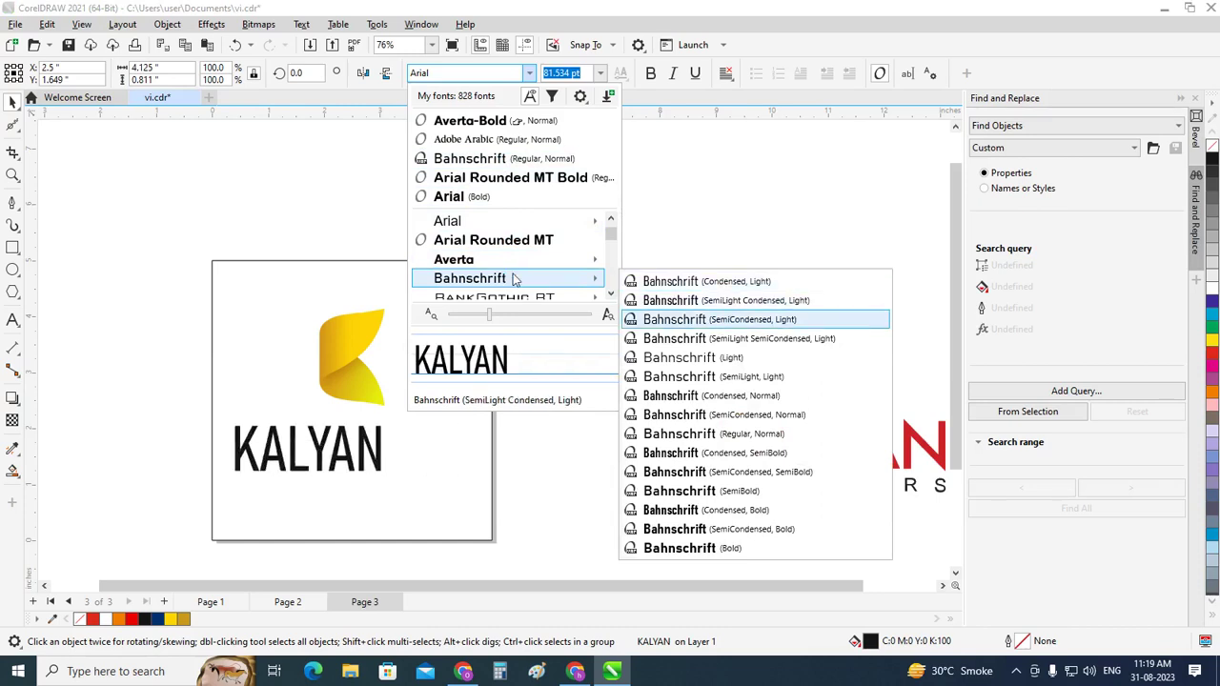
key(Down)
key(Down)
key(Down)
key(Down)
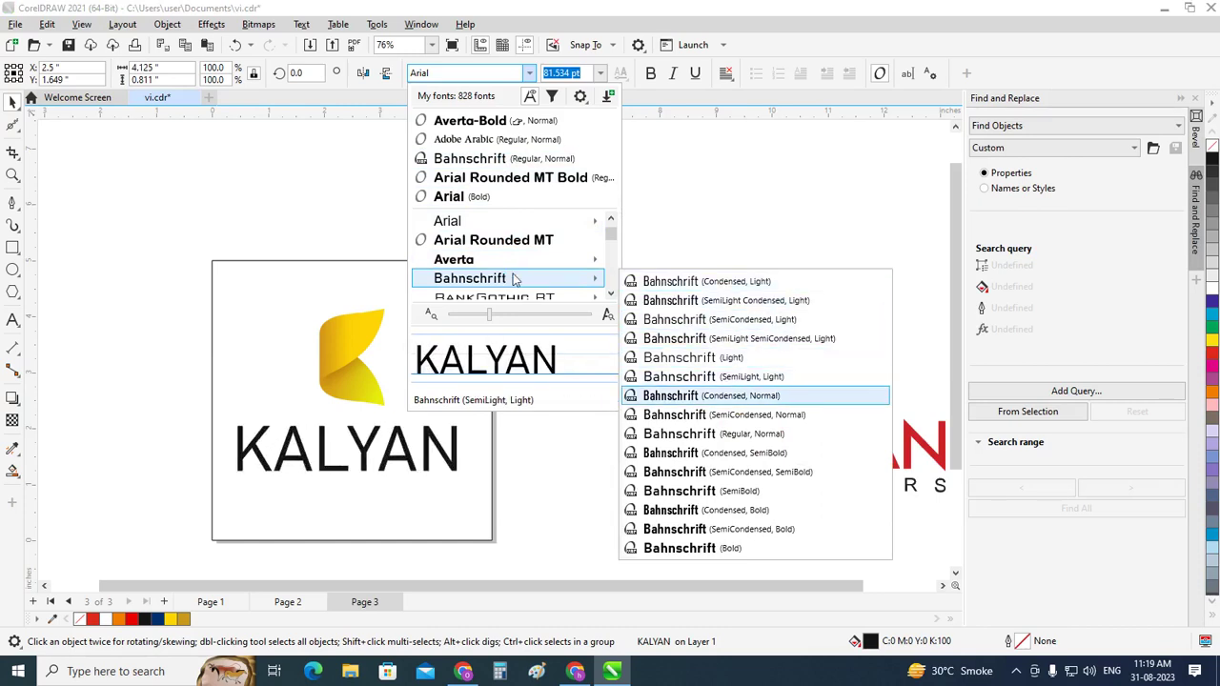
key(Down)
key(Down)
key(Down)
key(Down)
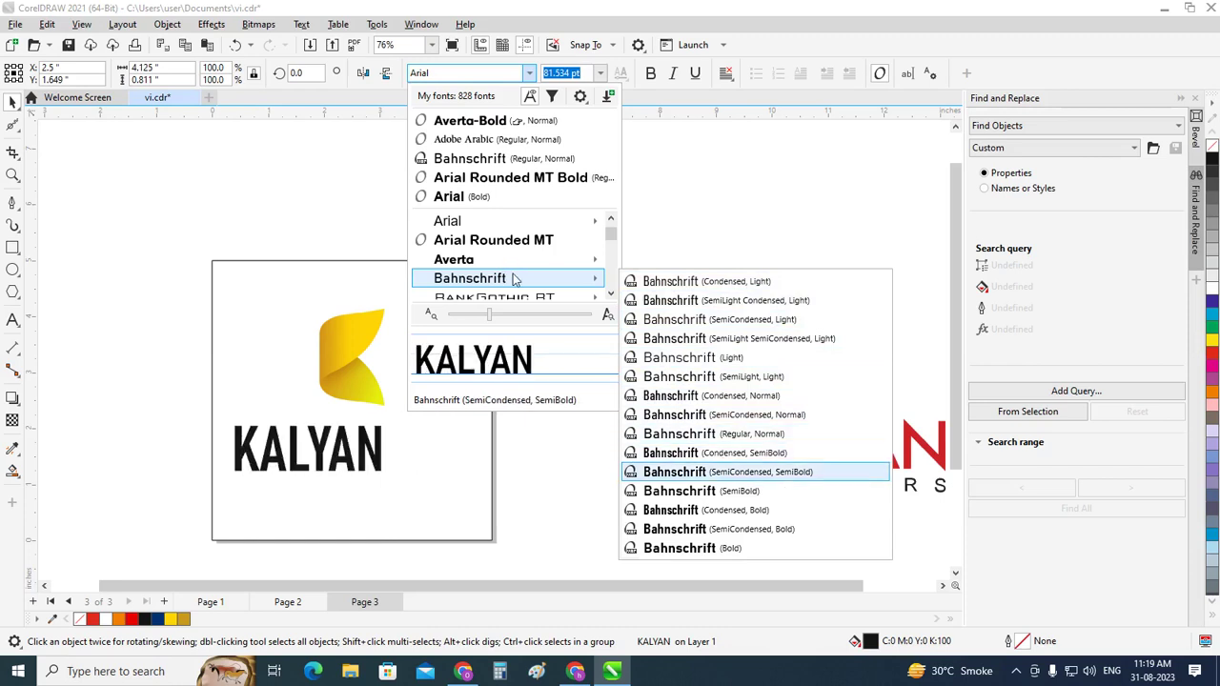
key(Left)
key(Down)
key(Down)
key(Down)
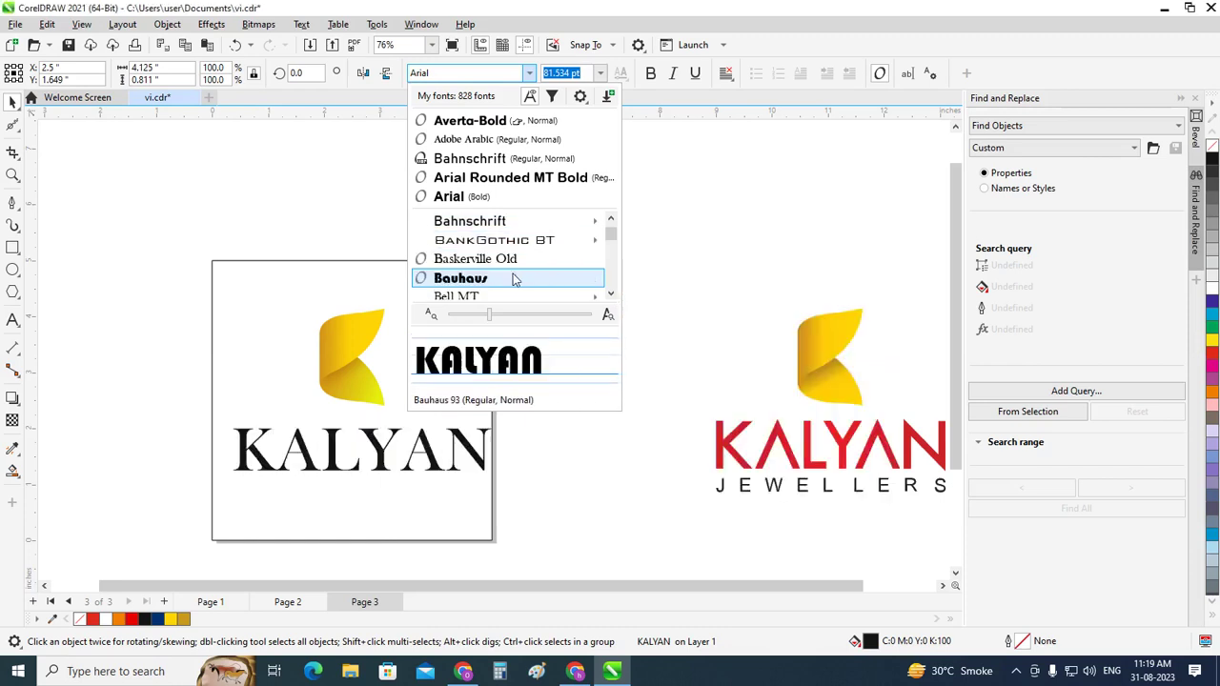
key(Down)
key(Down)
key(Down)
key(Down)
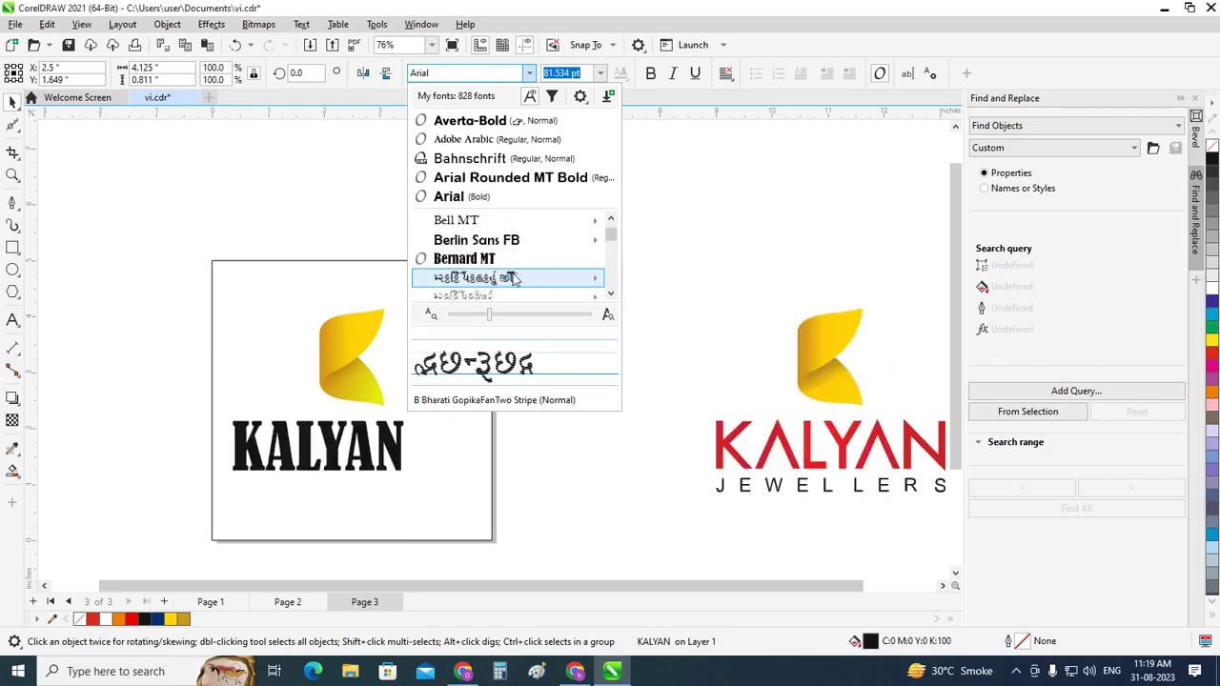
key(Down)
key(Down)
key(Down)
key(Down)
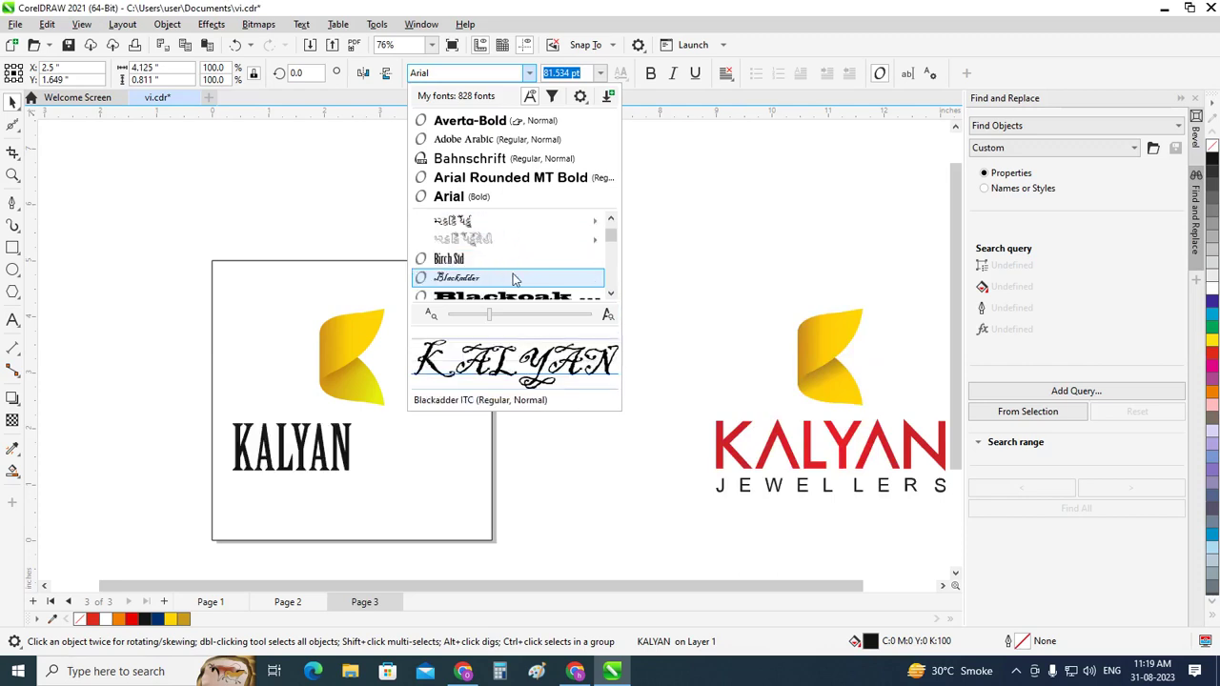
key(Down)
key(Down)
key(Down)
key(Down)
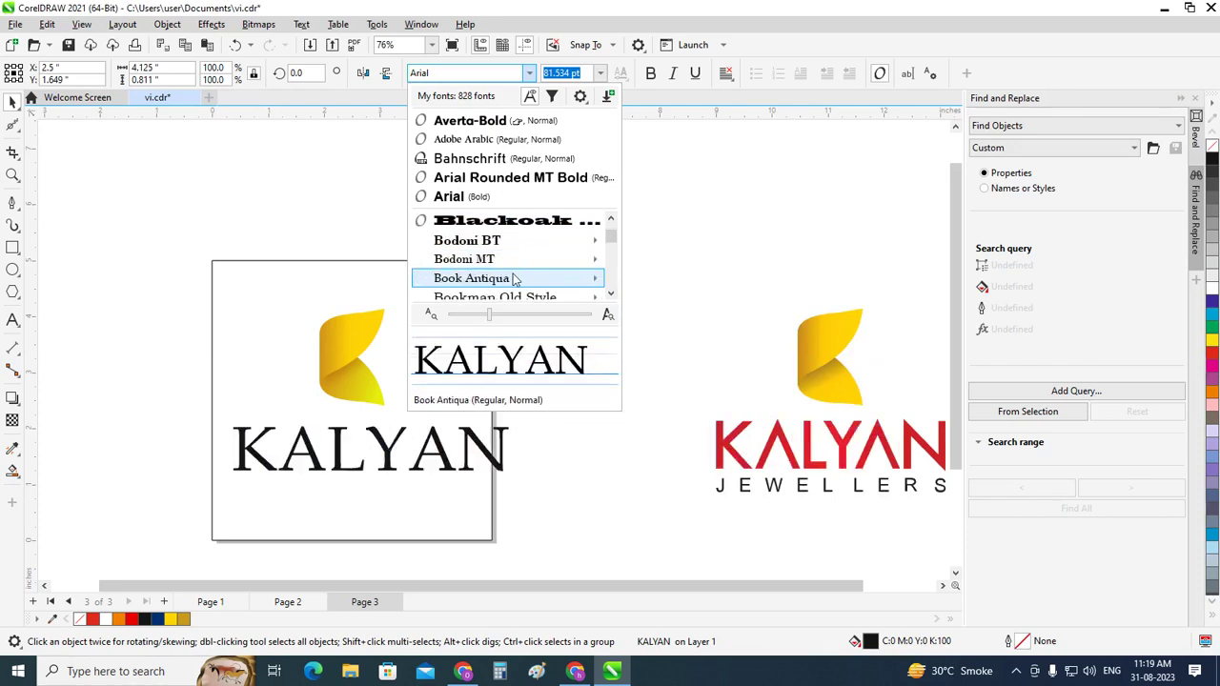
key(Down)
key(Down)
key(Down)
scroll(512, 275, down, 1)
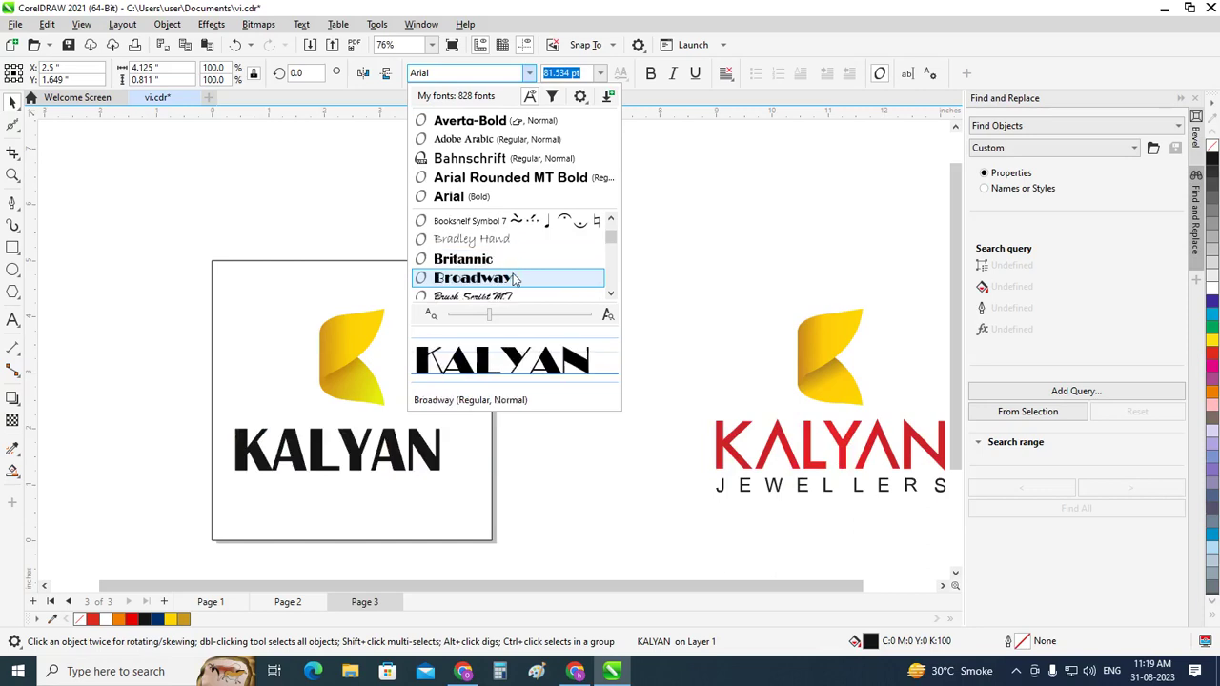
scroll(512, 274, down, 2)
scroll(512, 276, down, 2)
scroll(514, 277, down, 1)
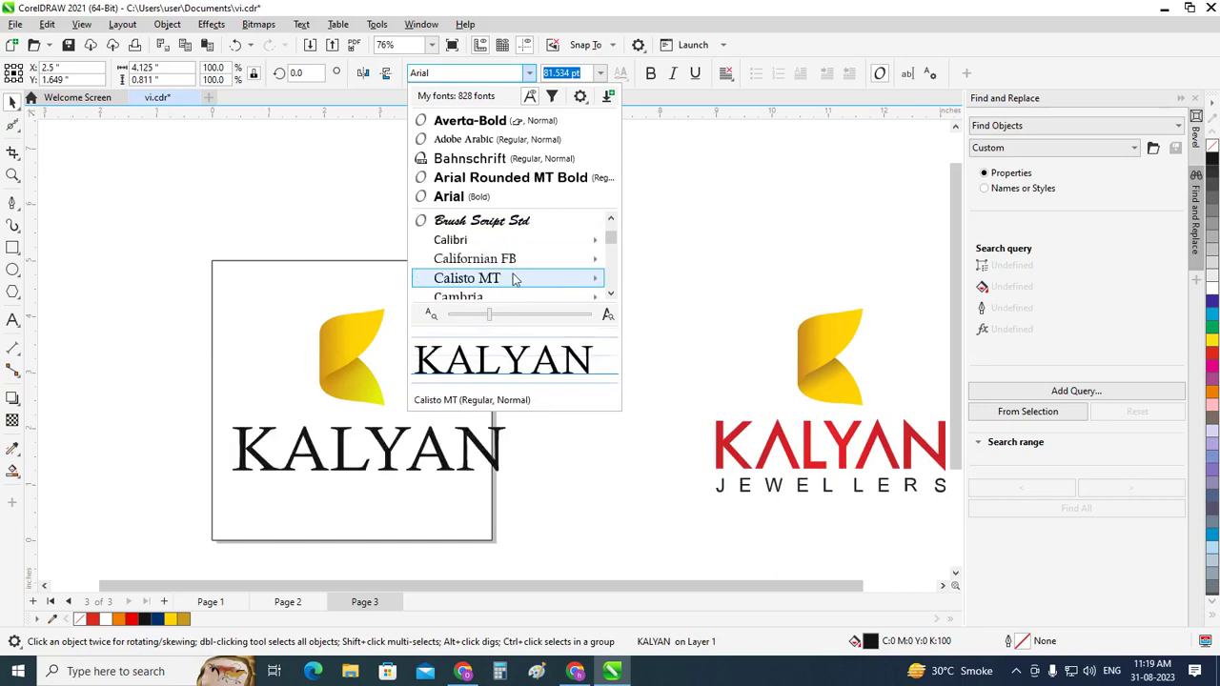
scroll(514, 278, down, 1)
scroll(513, 277, down, 2)
scroll(514, 278, down, 1)
key(Up)
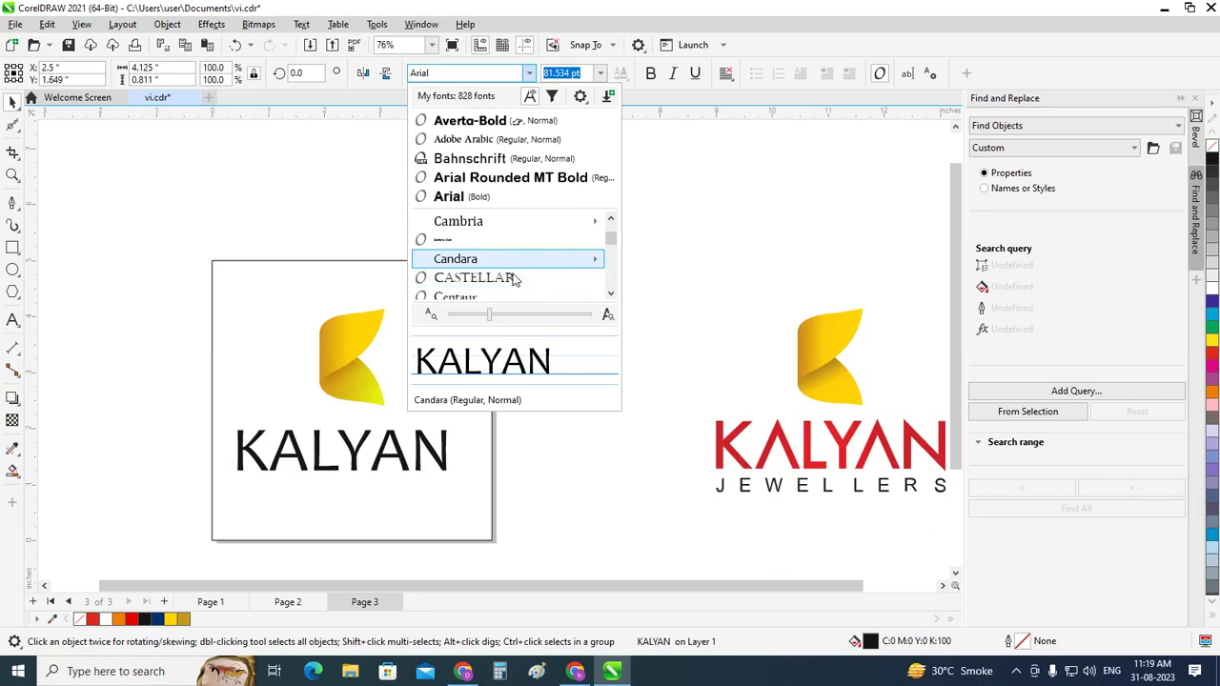
key(Down)
key(Up)
key(Return)
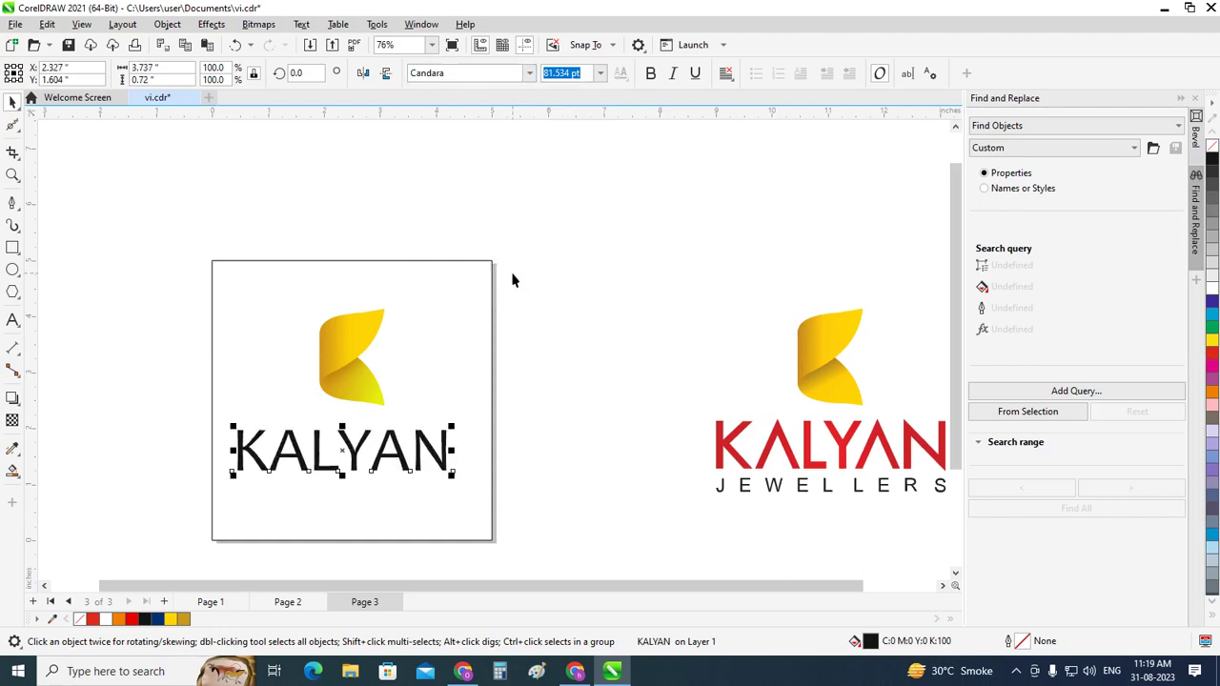
Centre KALYAN horizontally on the page background
click(512, 280)
click(445, 472)
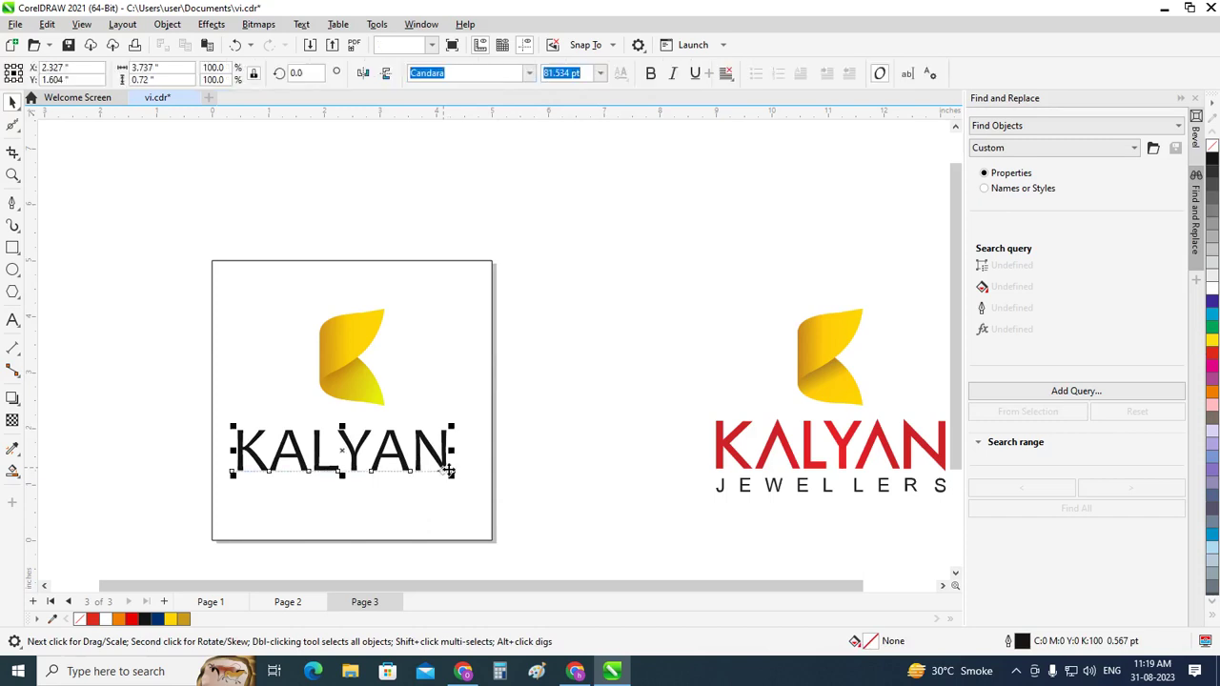
shift+click(490, 452)
key(c)
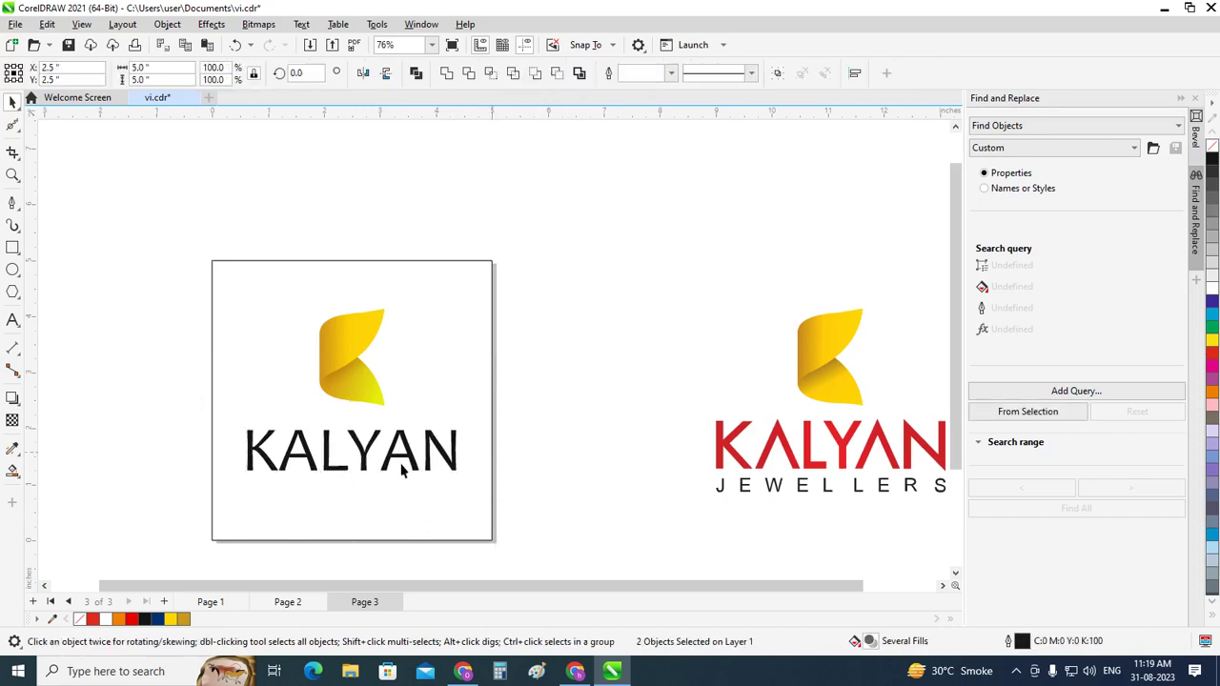
Make the KALYAN text bold
click(410, 464)
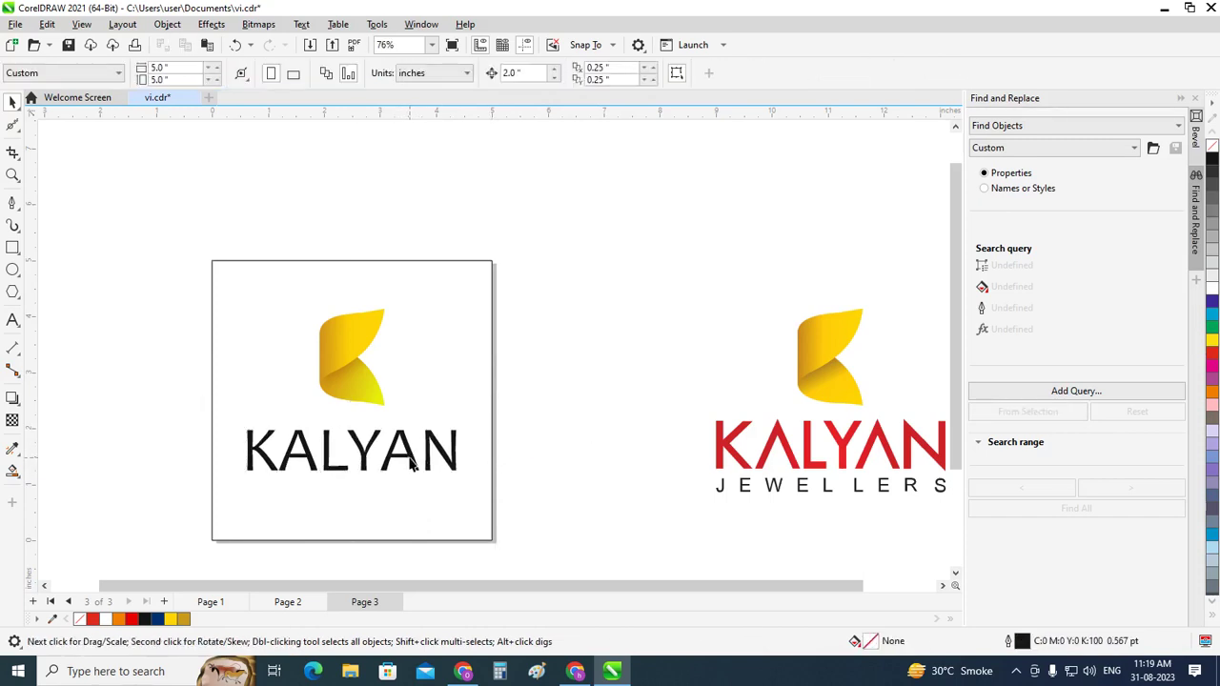
click(410, 462)
click(649, 73)
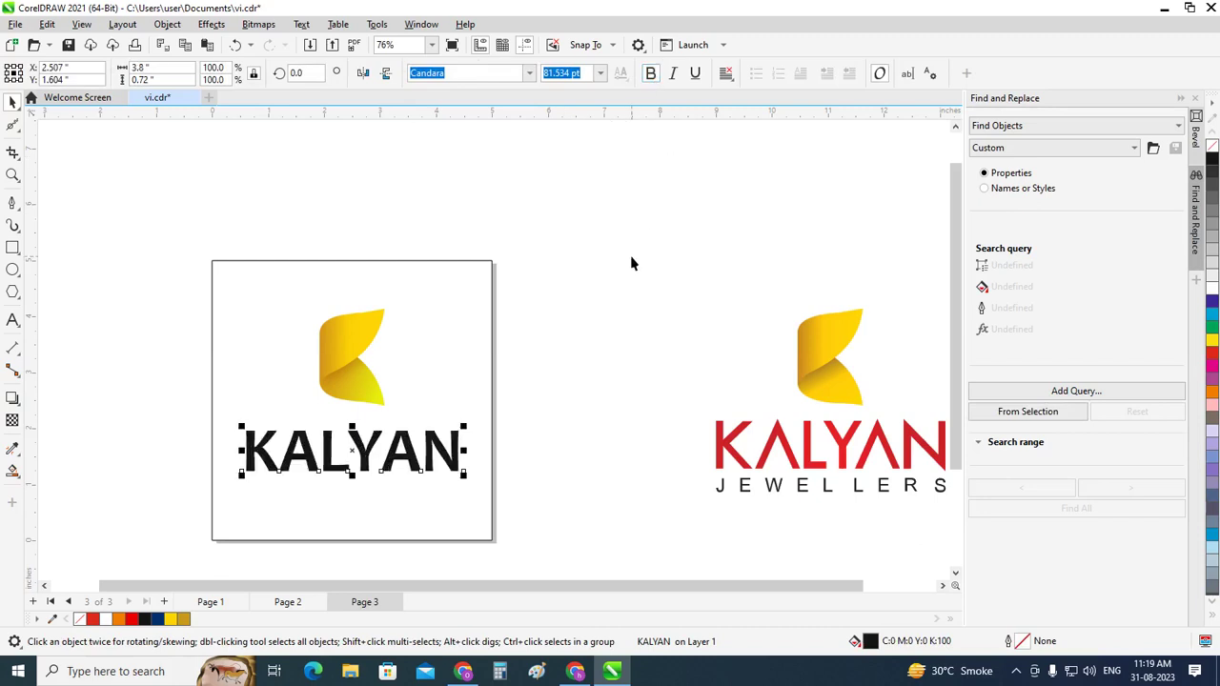
click(139, 245)
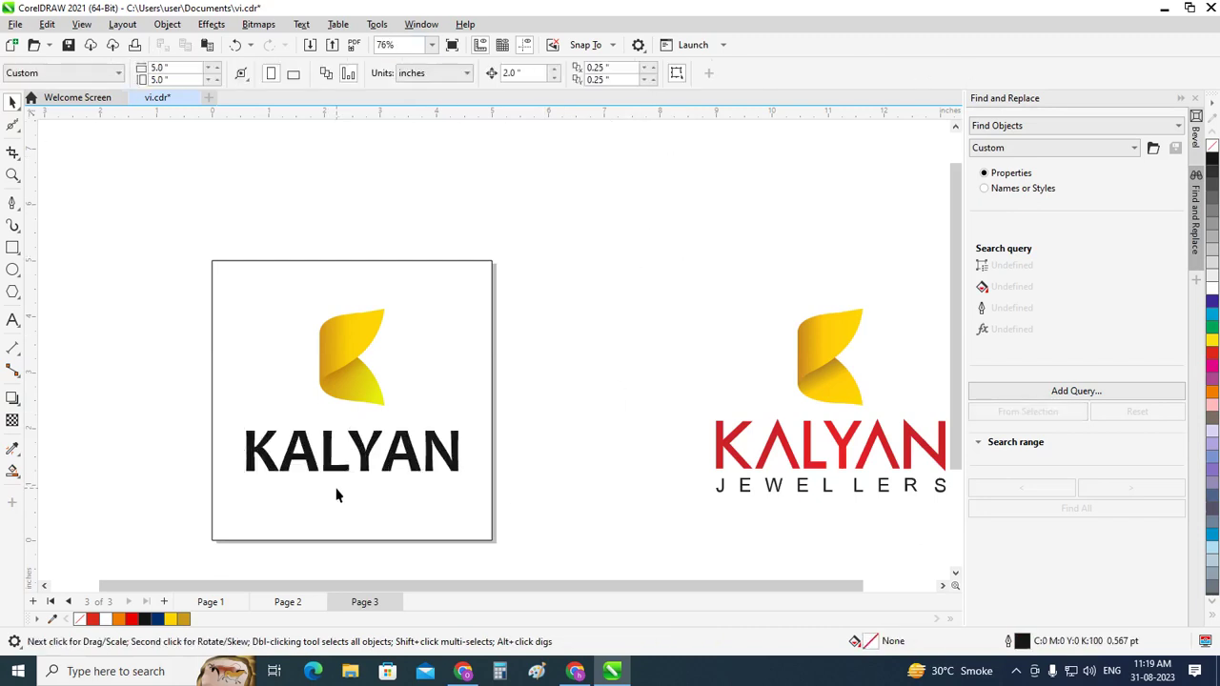
scroll(335, 496, up, 1)
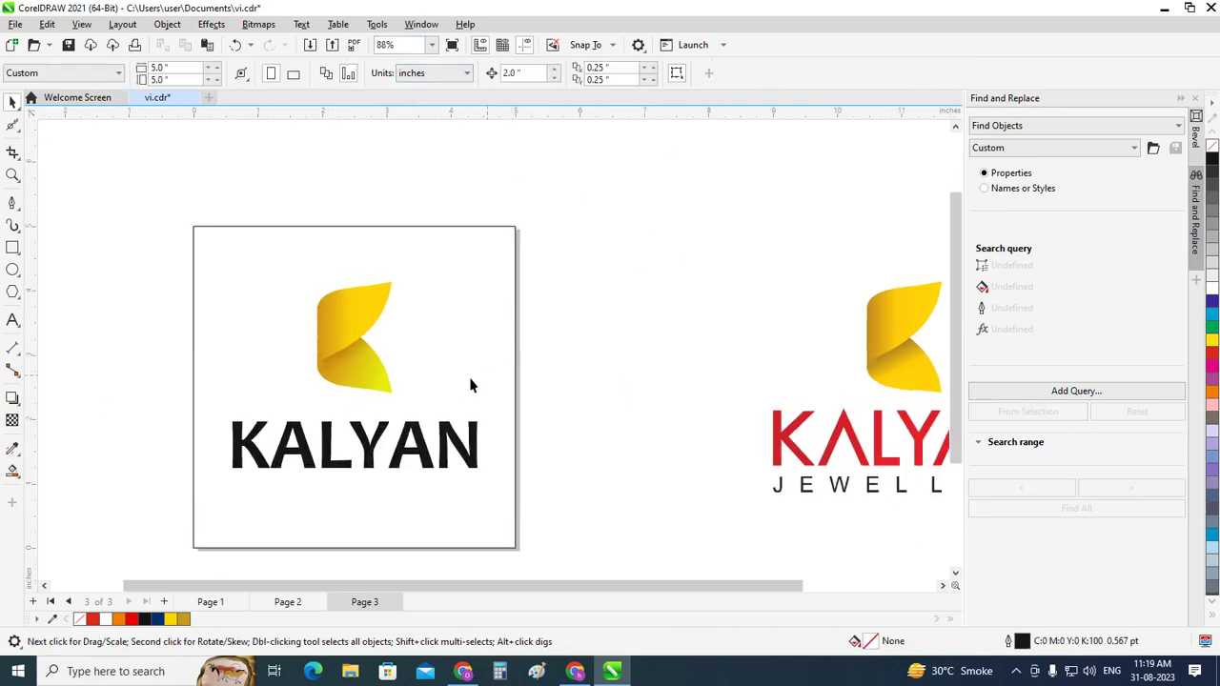
click(426, 451)
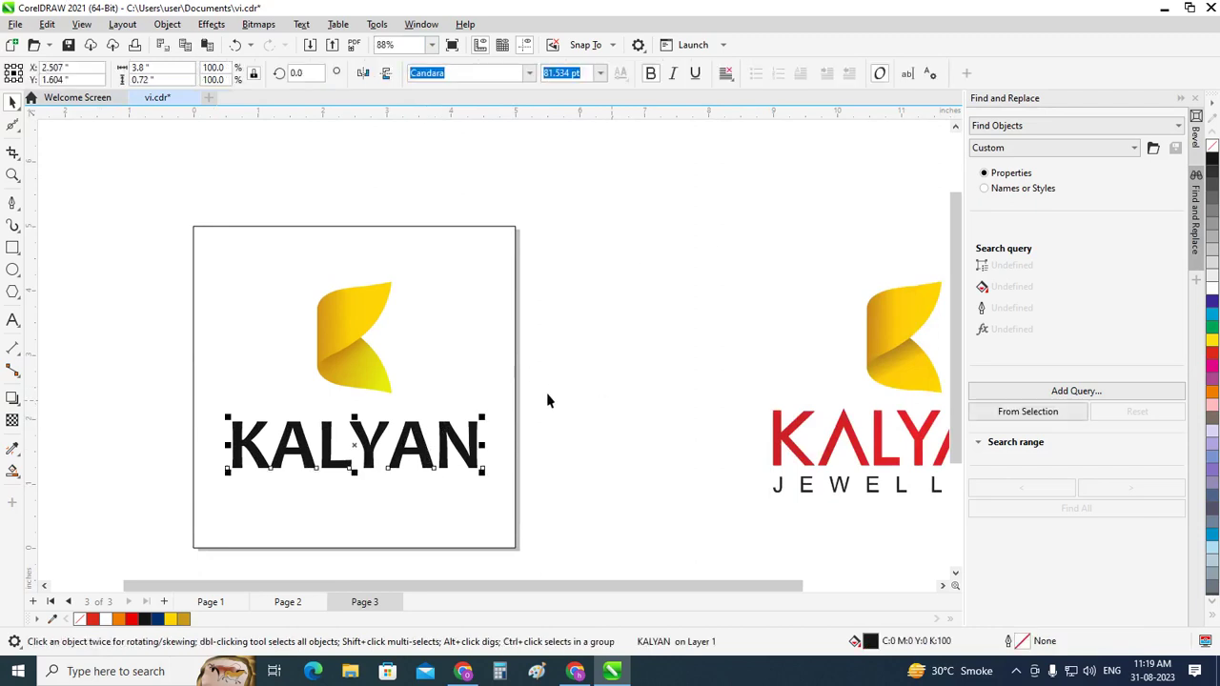
scroll(534, 398, down, 1)
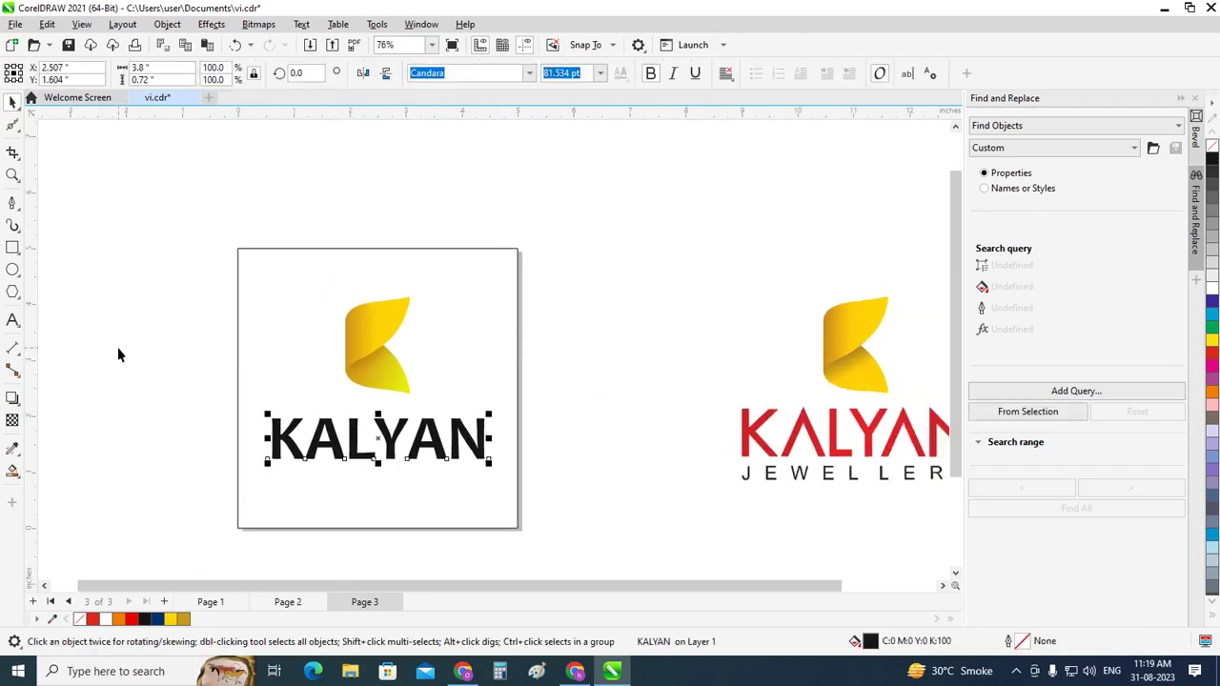
Copy KALYAN just below itself and retype the copy as JEWELLERS
drag(412, 437, 381, 502)
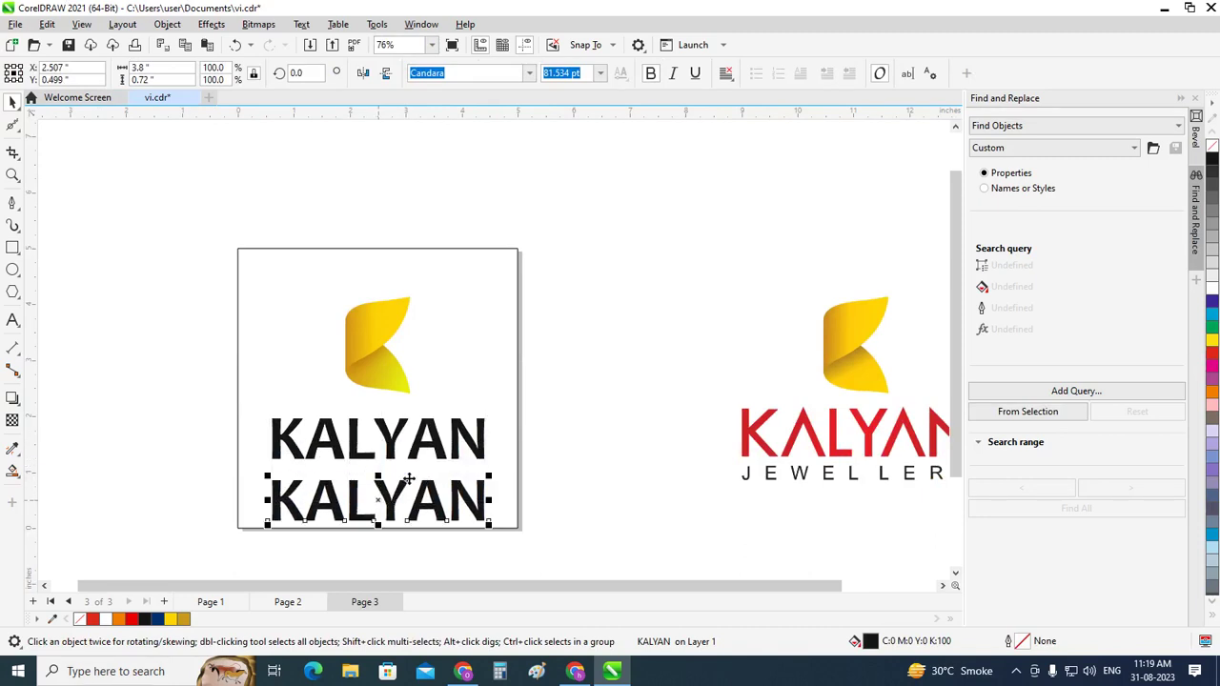
click(14, 322)
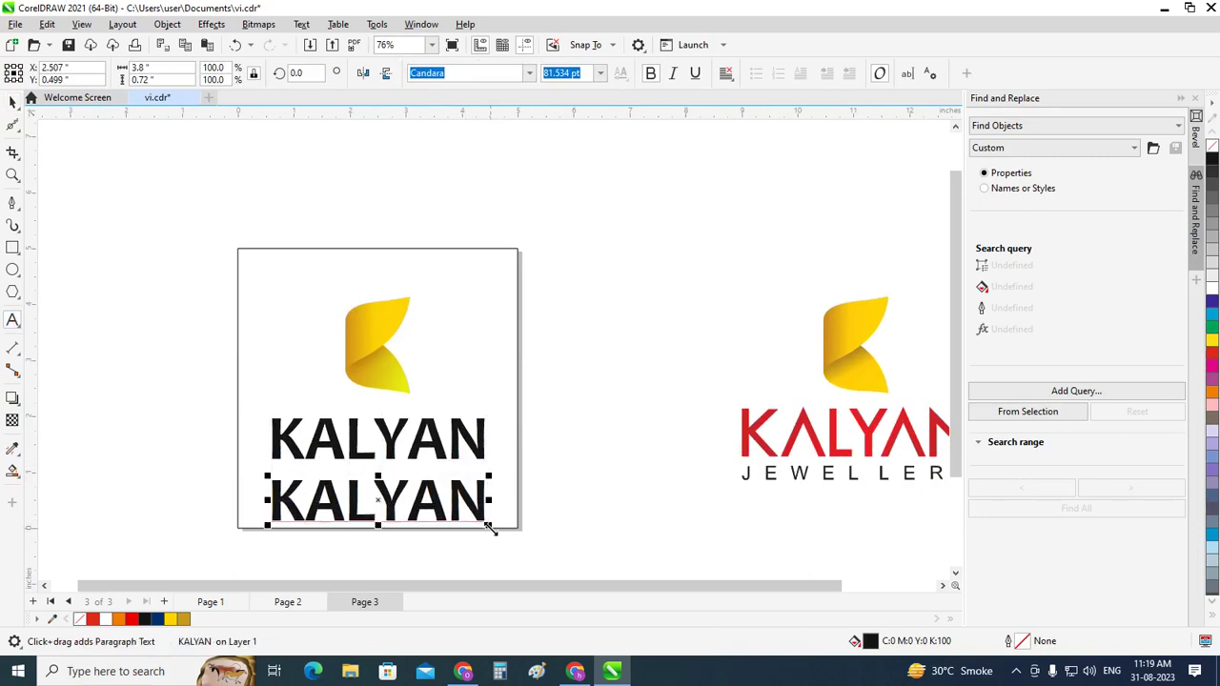
scroll(477, 527, down, 1)
key(BackSpace)
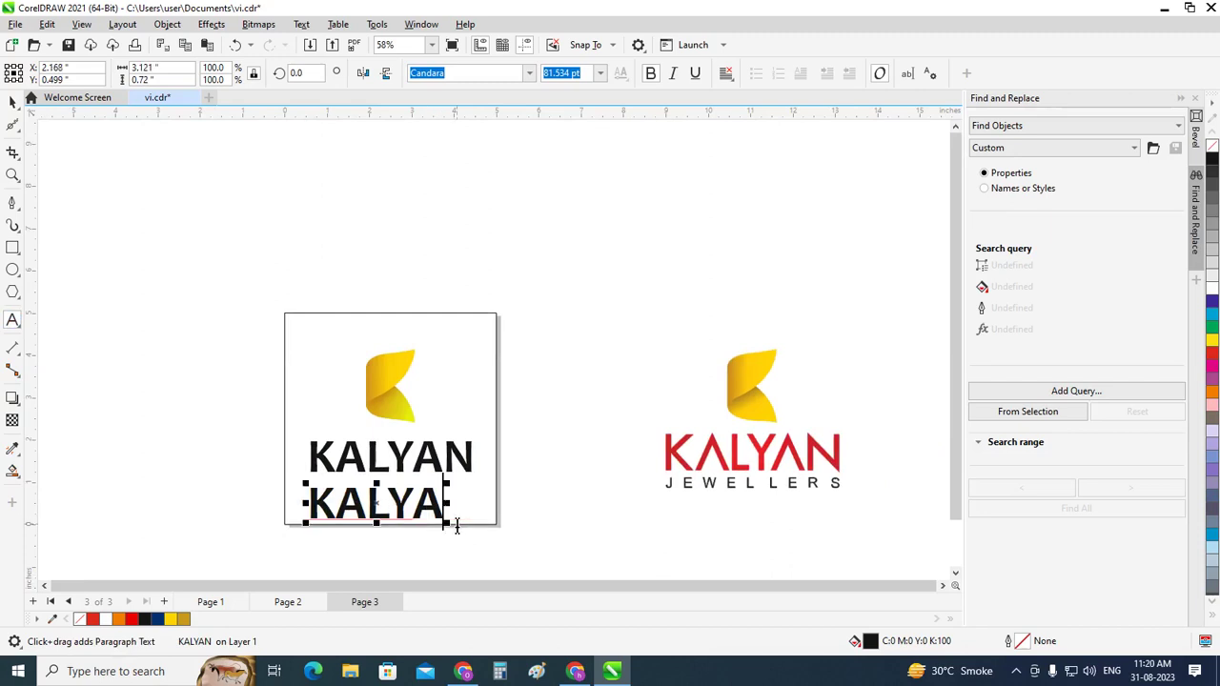
key(BackSpace)
key(BackSpace)
key(BackSpace)
key(BackSpace)
key(BackSpace)
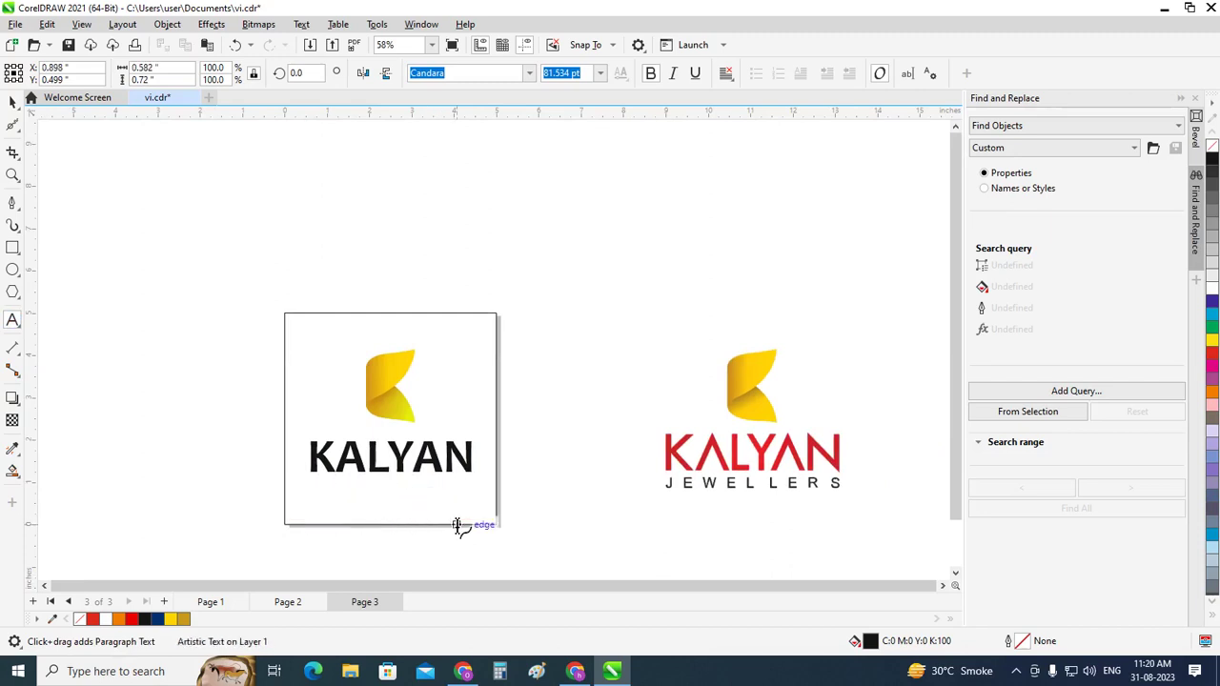
text(JE)
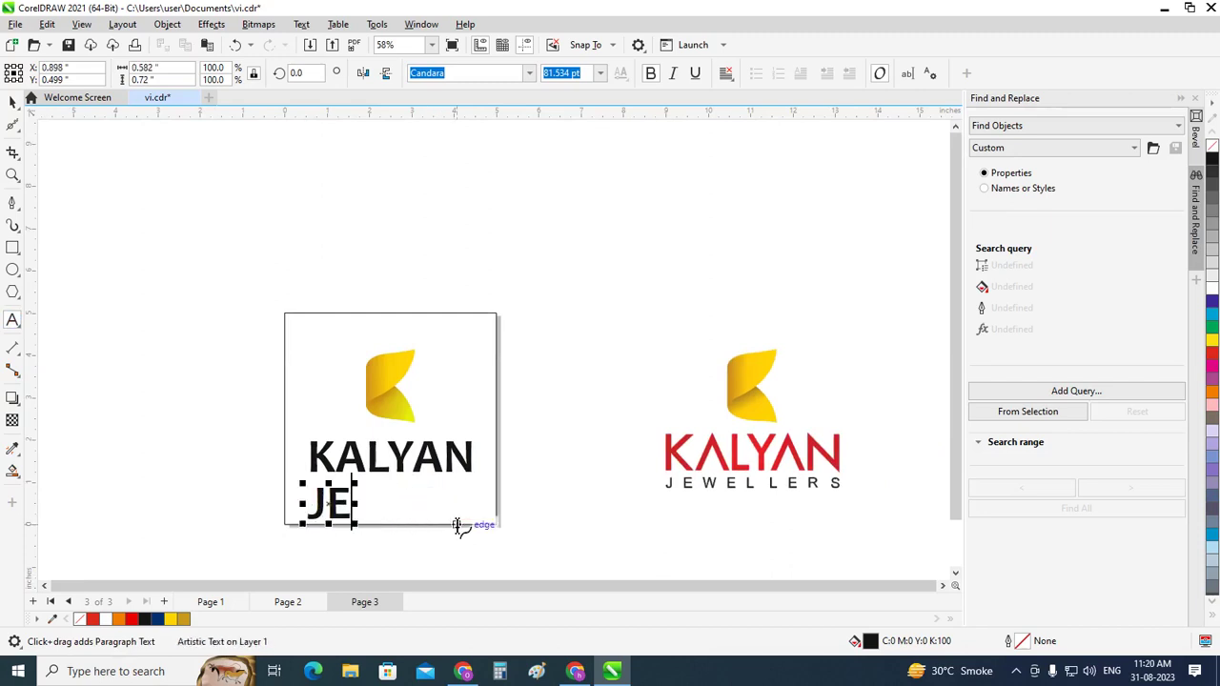
text(WE)
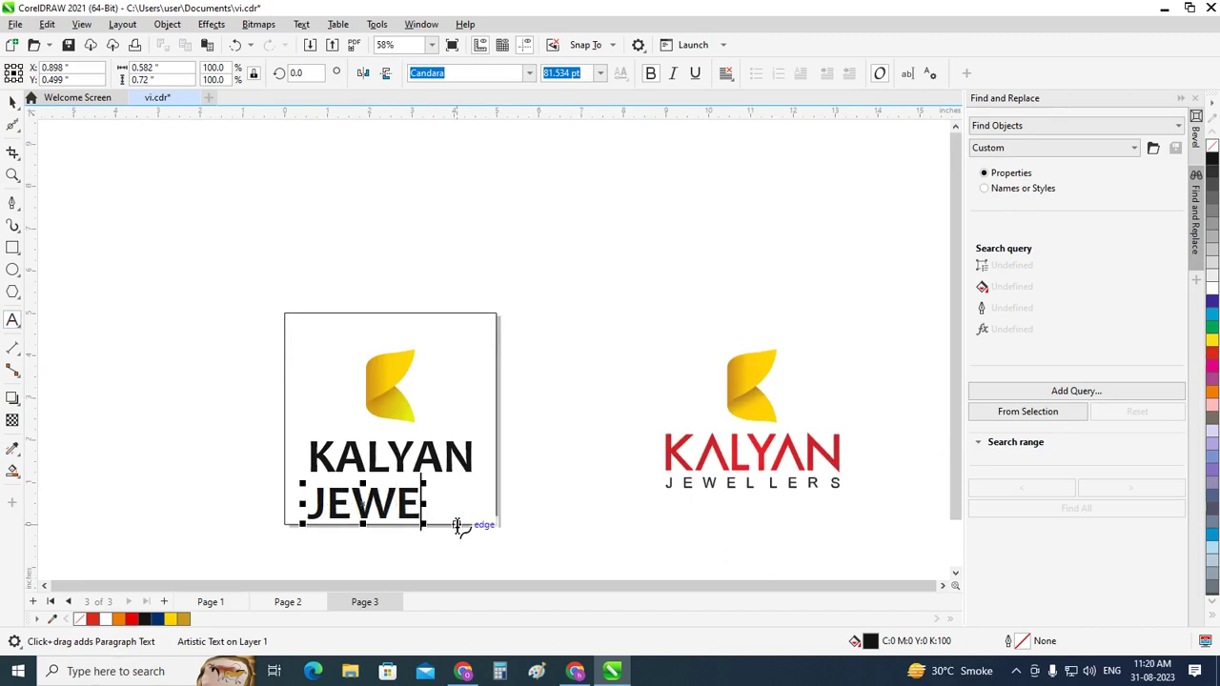
text(LL)
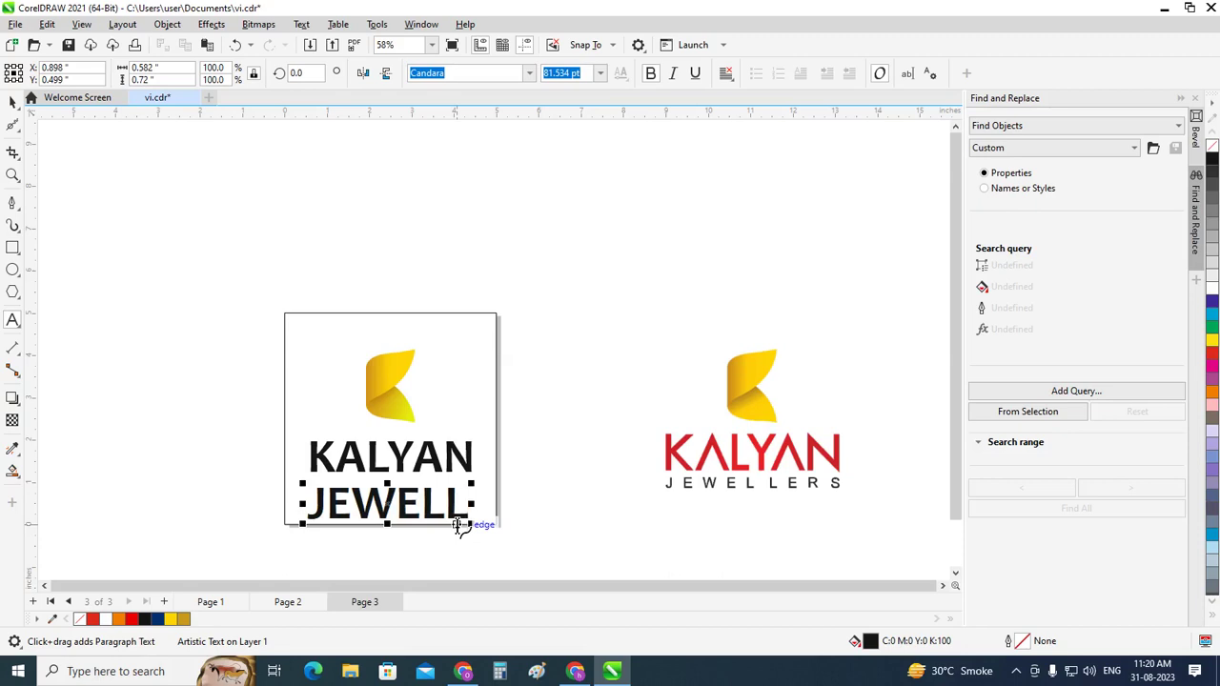
text(ERS)
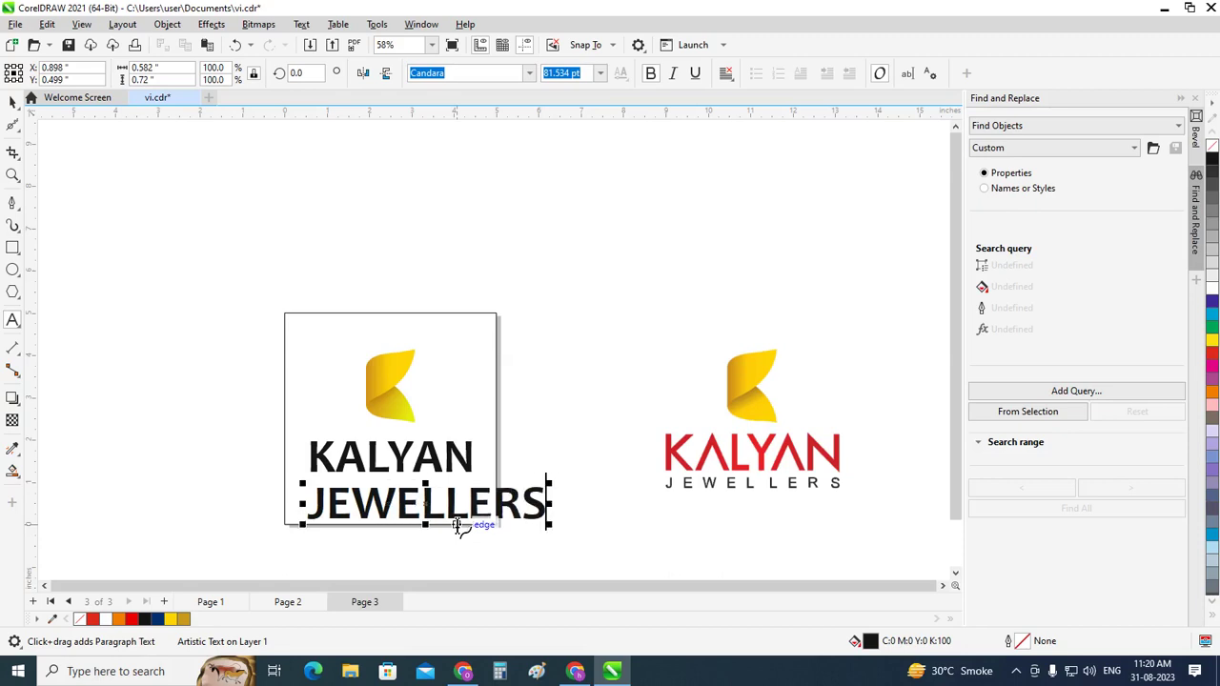
click(13, 103)
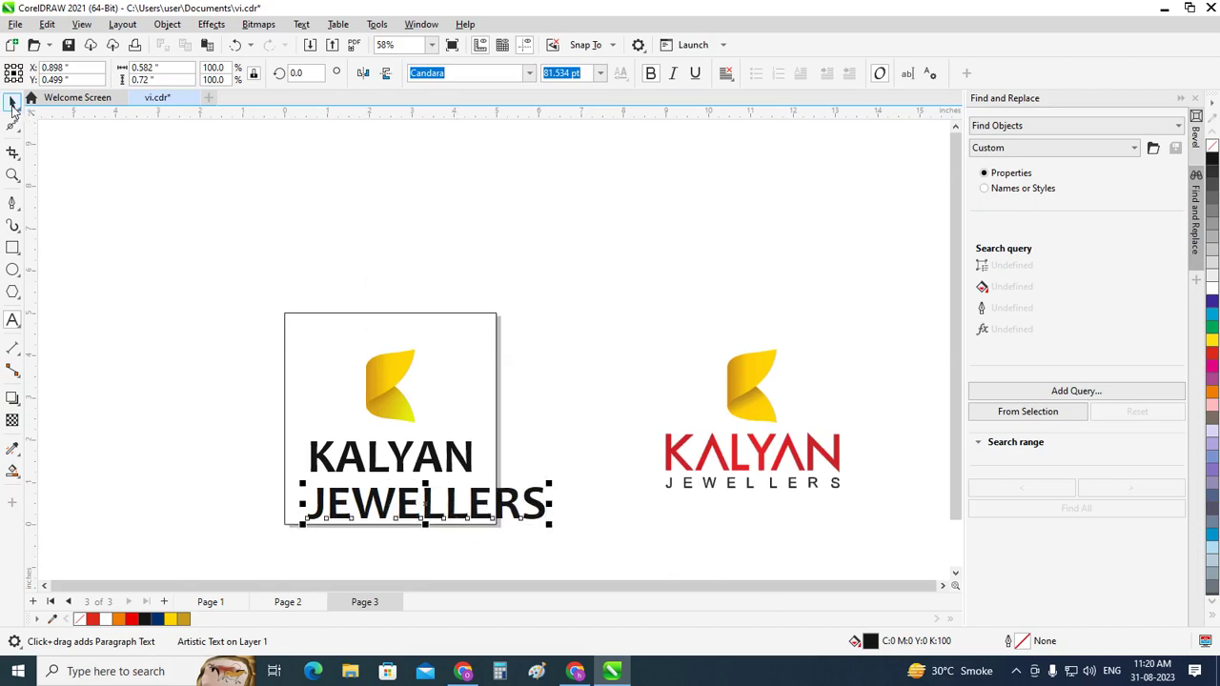
scroll(381, 538, up, 1)
scroll(372, 530, up, 2)
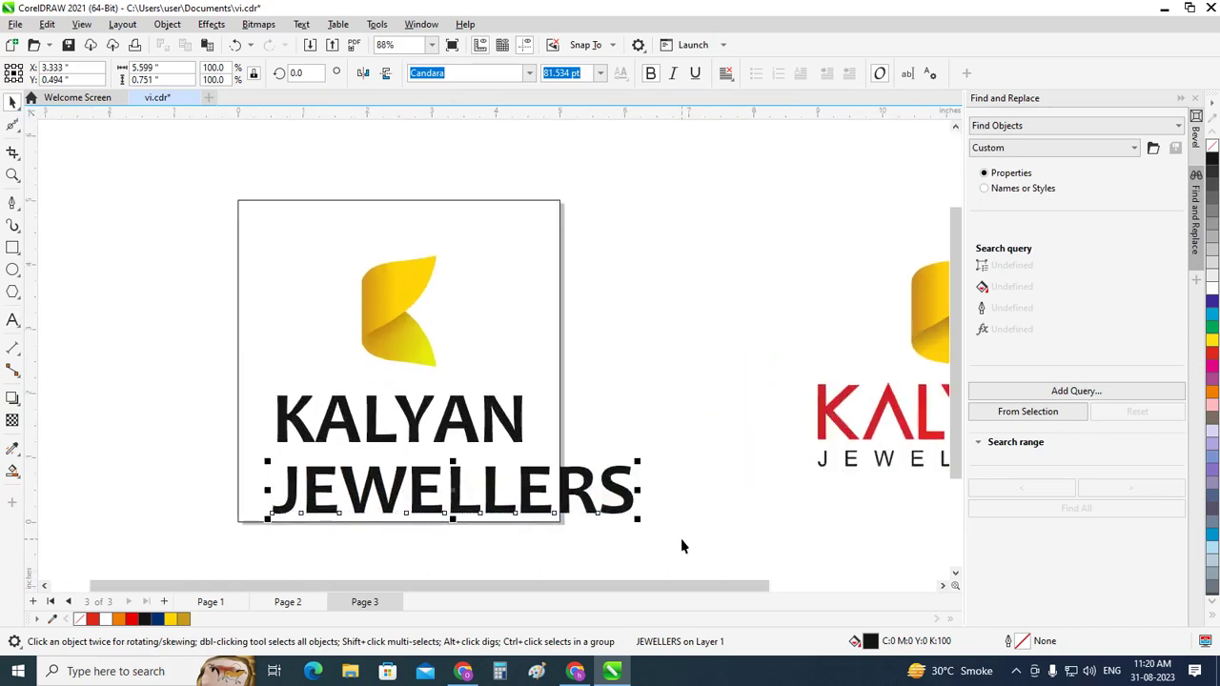
Scale JEWELLERS to 72% and move it up closer under KALYAN
drag(638, 521, 437, 491)
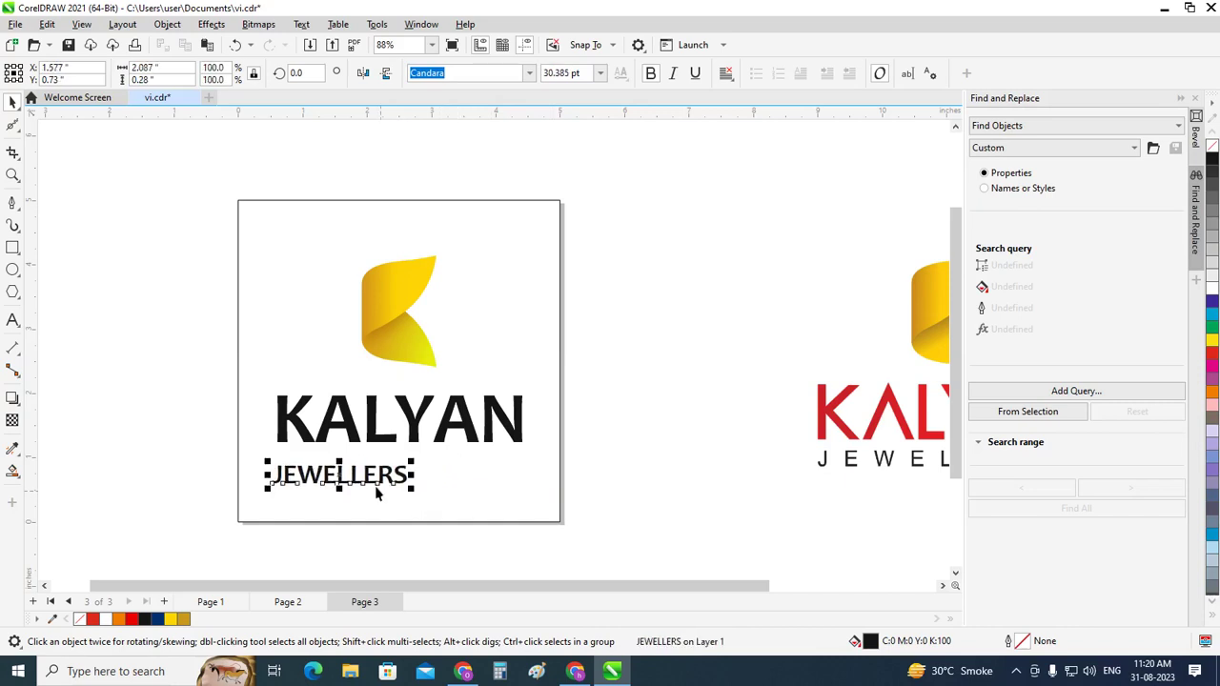
drag(381, 492, 370, 470)
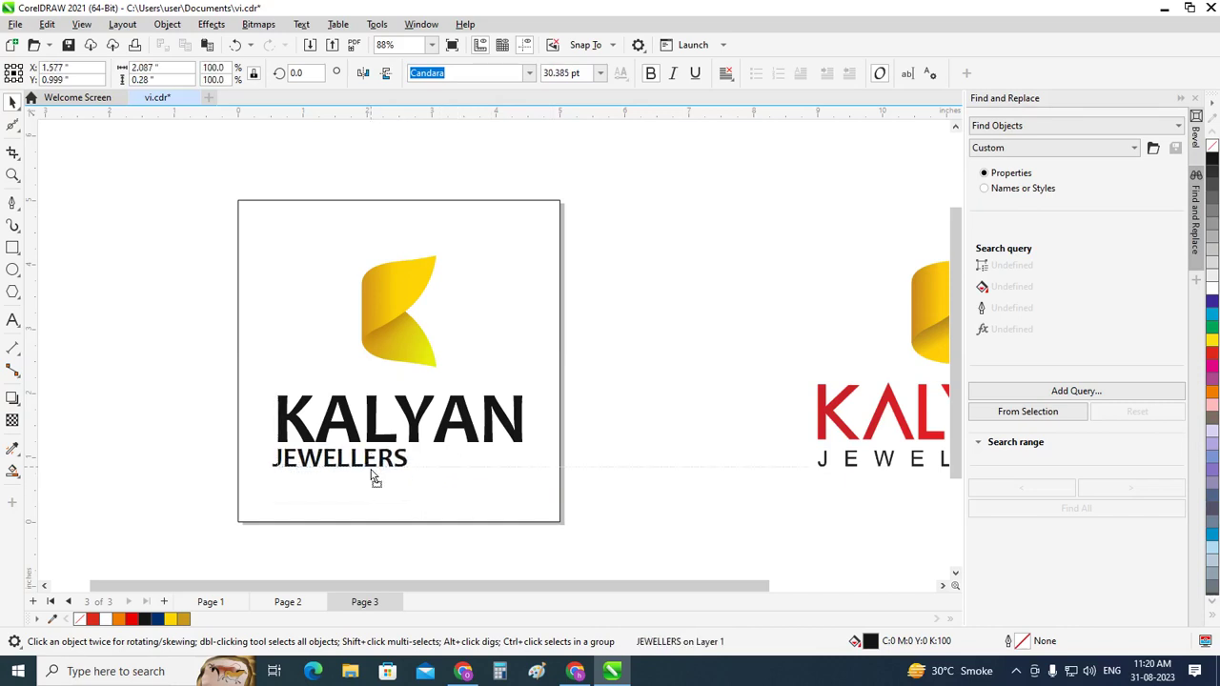
drag(371, 471, 371, 471)
Set the nudge distance to 0.2 inch and nudge JEWELLERS into position
click(686, 446)
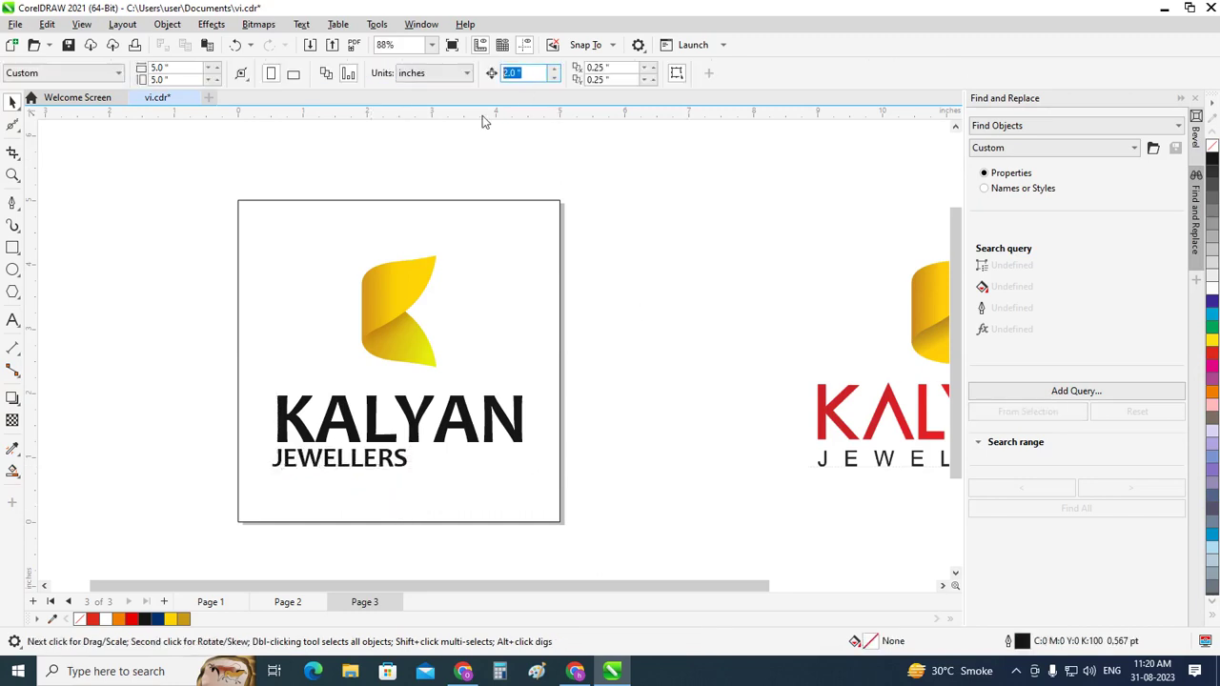
text(0.2)
key(Return)
click(402, 467)
key(Down)
key(Down)
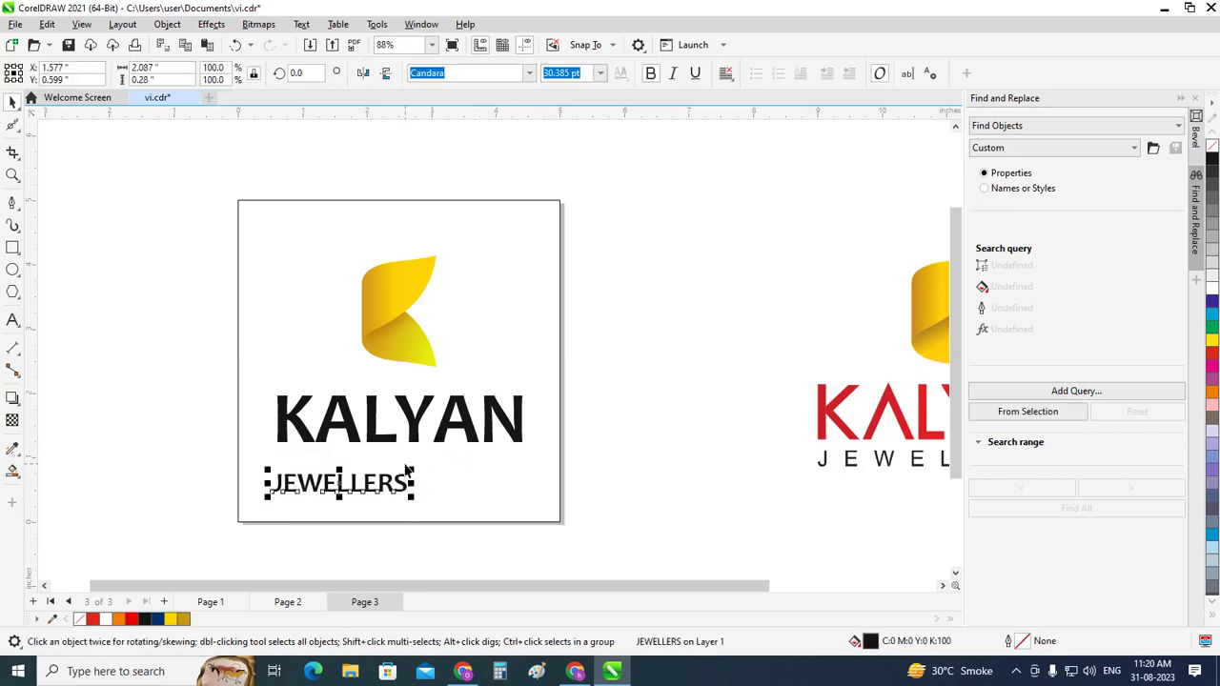
key(Up)
click(642, 447)
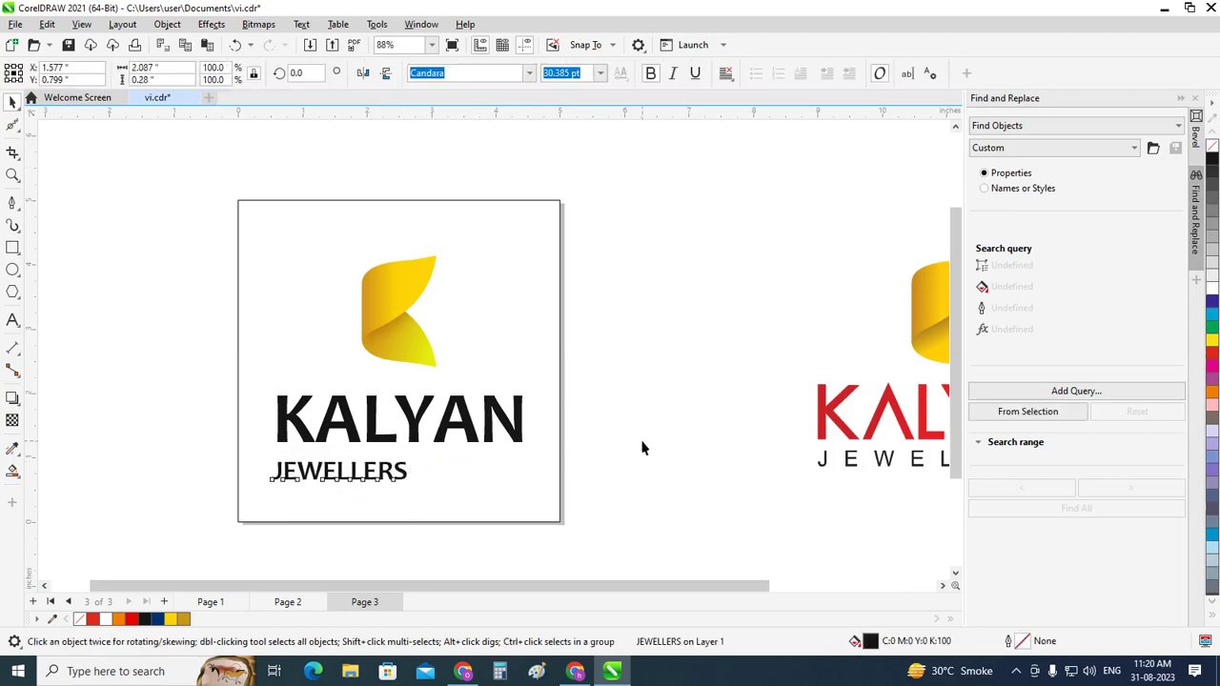
Widen the JEWELLERS letter spacing with the Shape tool to span KALYAN
click(400, 484)
click(15, 128)
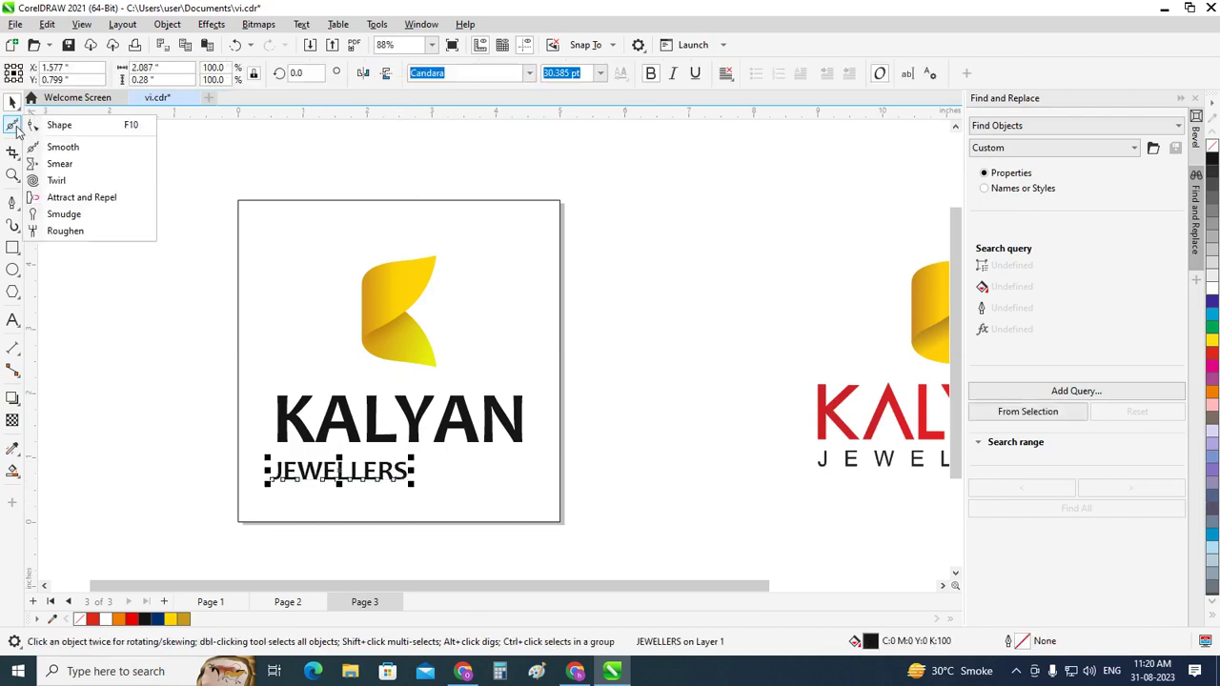
click(57, 125)
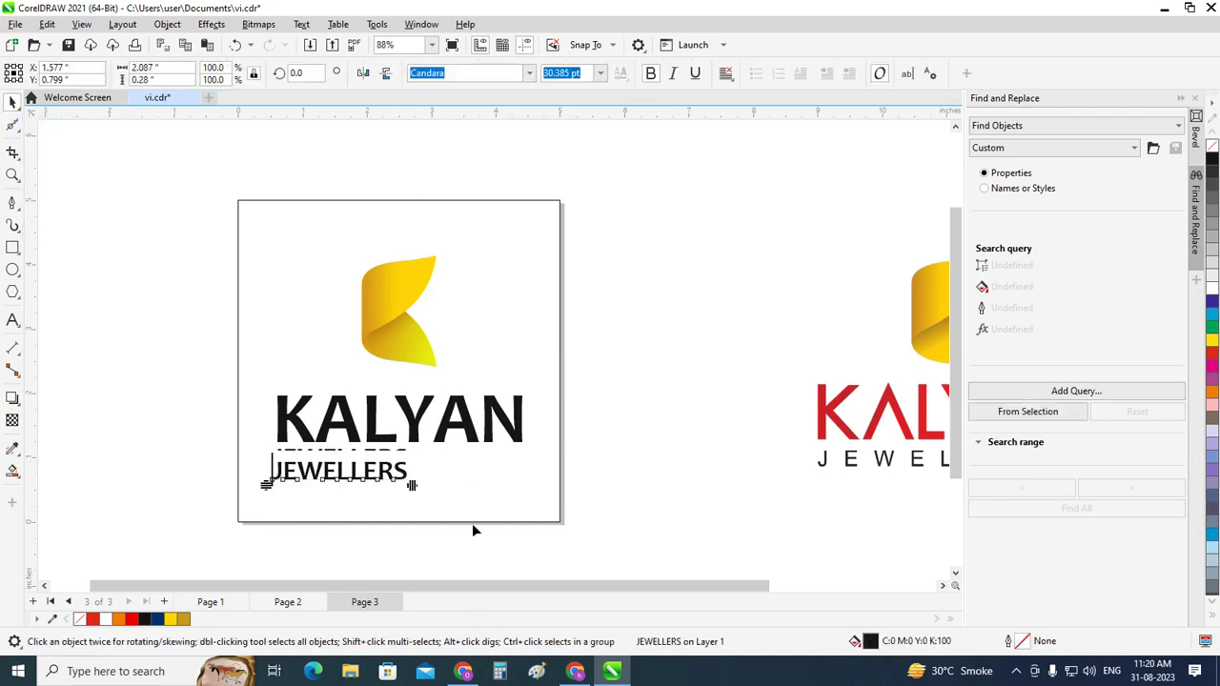
drag(412, 480, 524, 474)
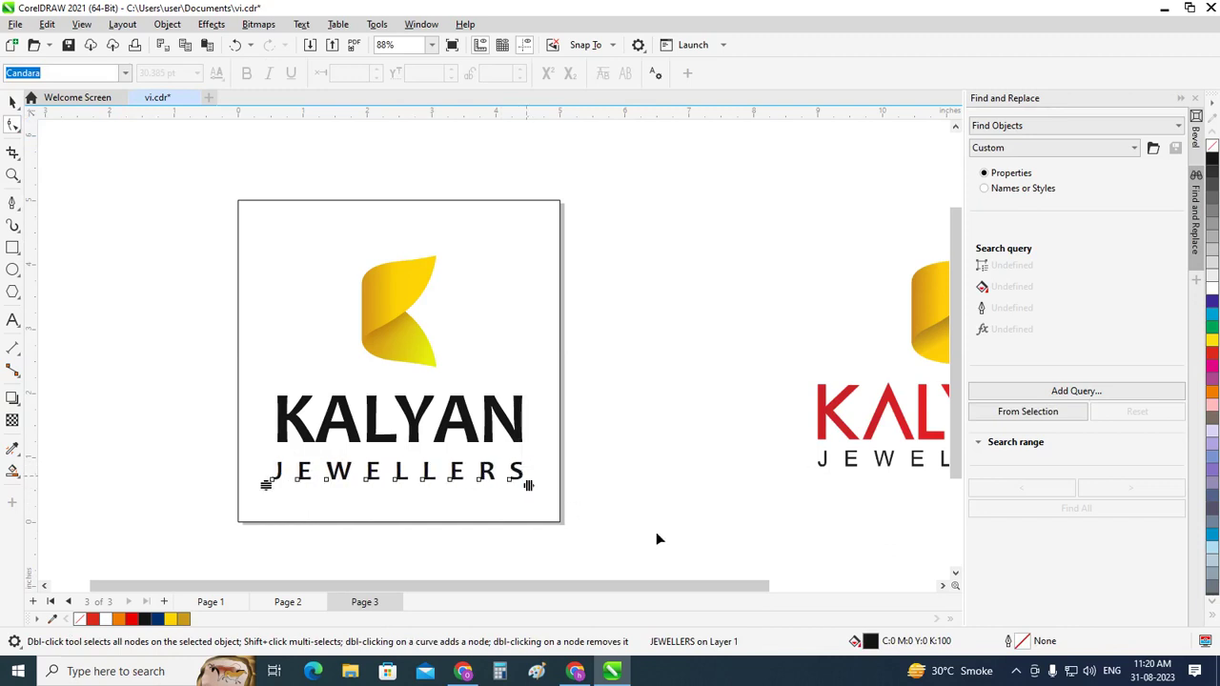
key(space)
key(Escape)
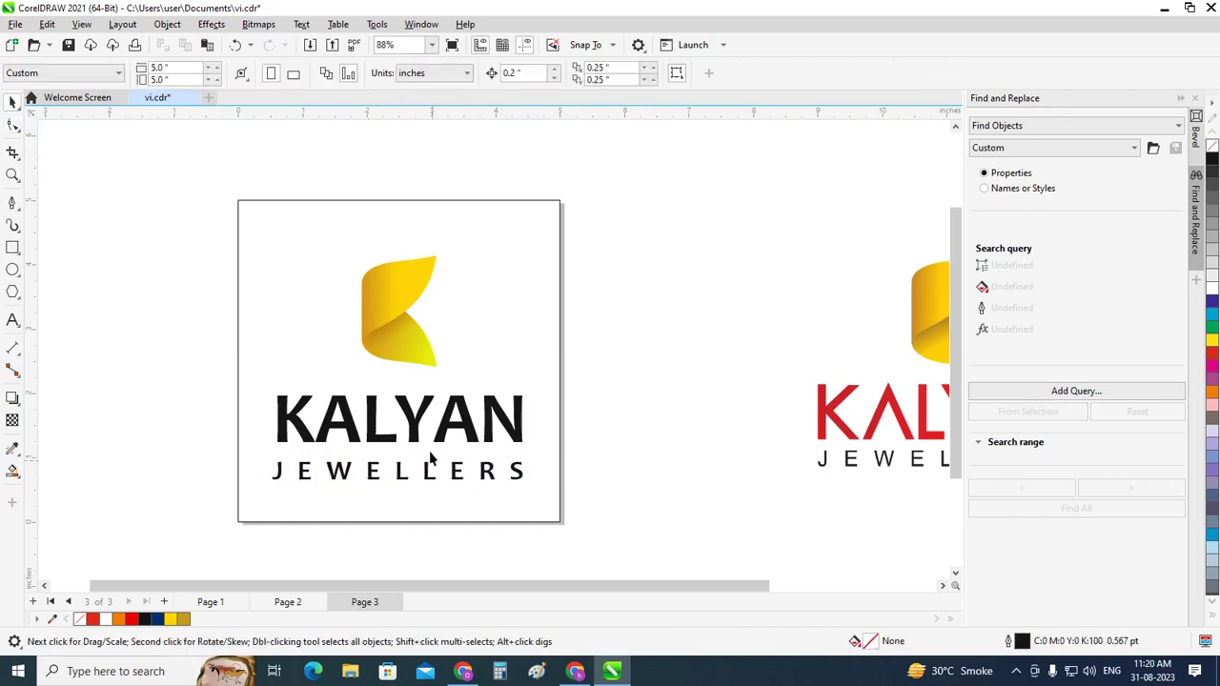
Break KALYAN into separate letters and convert the A to curves
click(416, 442)
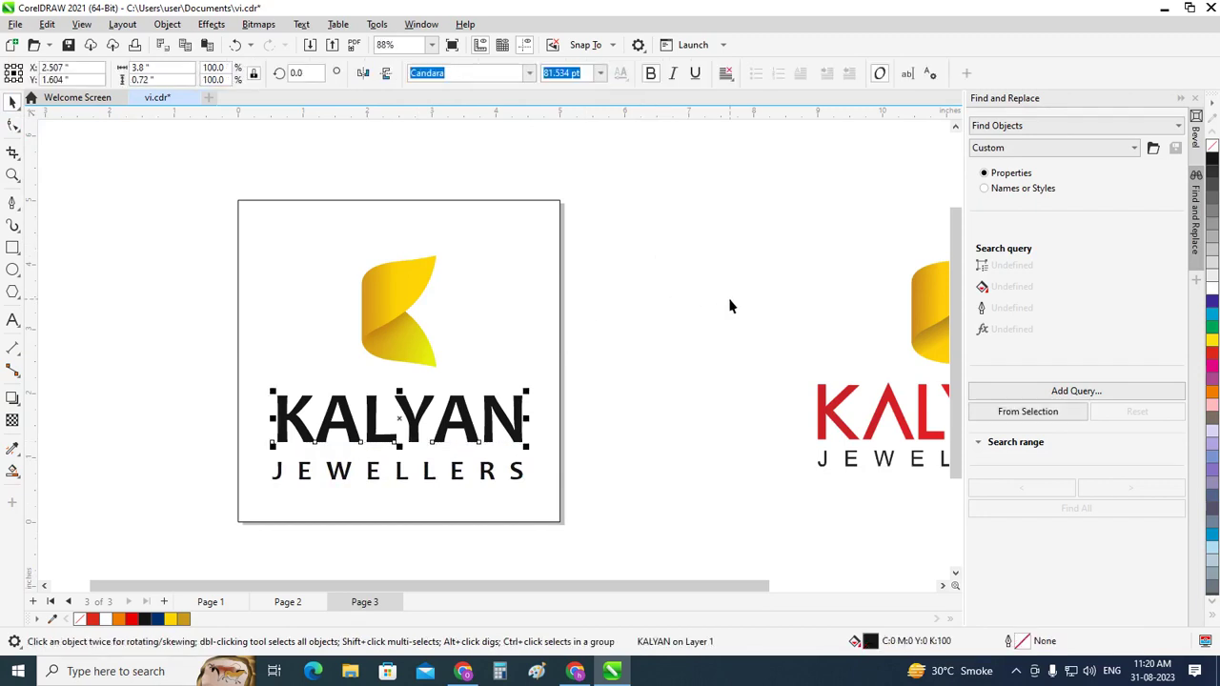
key(ctrl+k)
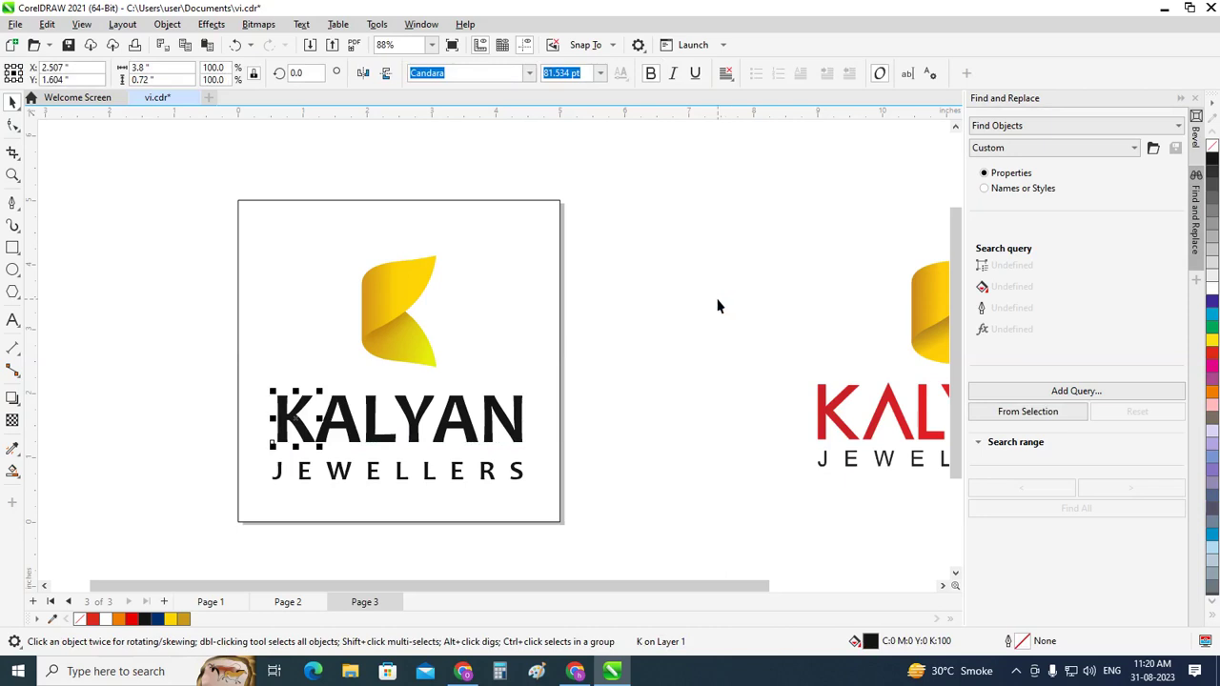
click(718, 305)
click(350, 432)
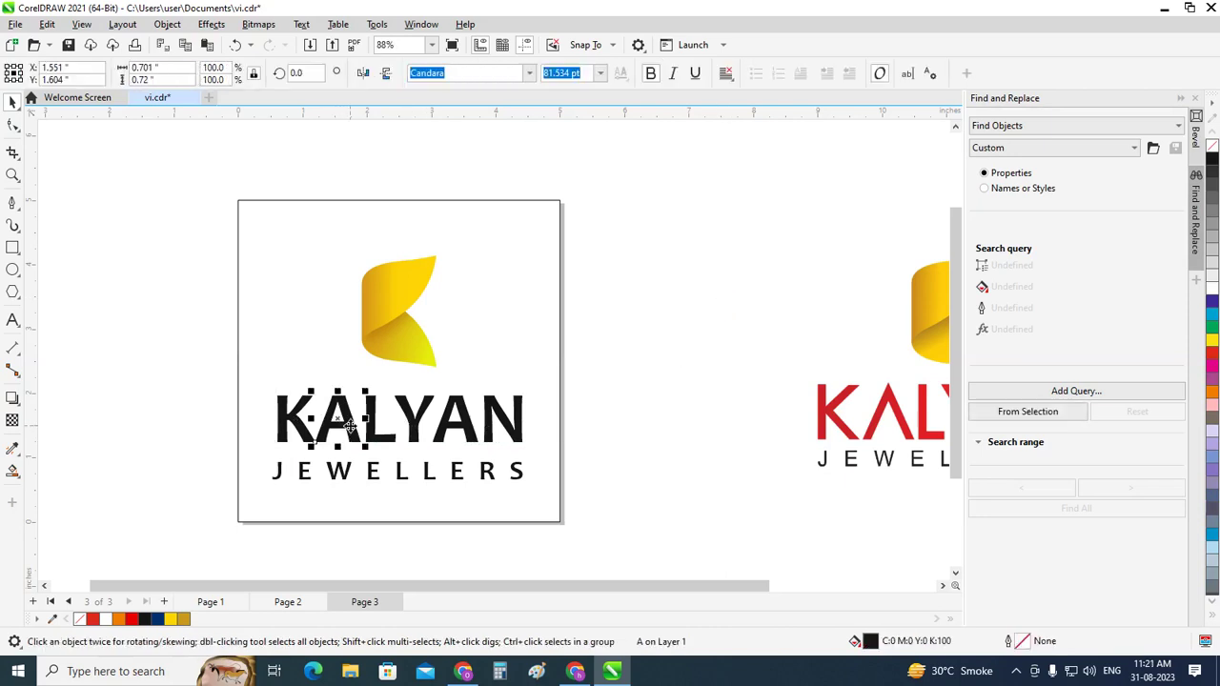
key(ctrl+q)
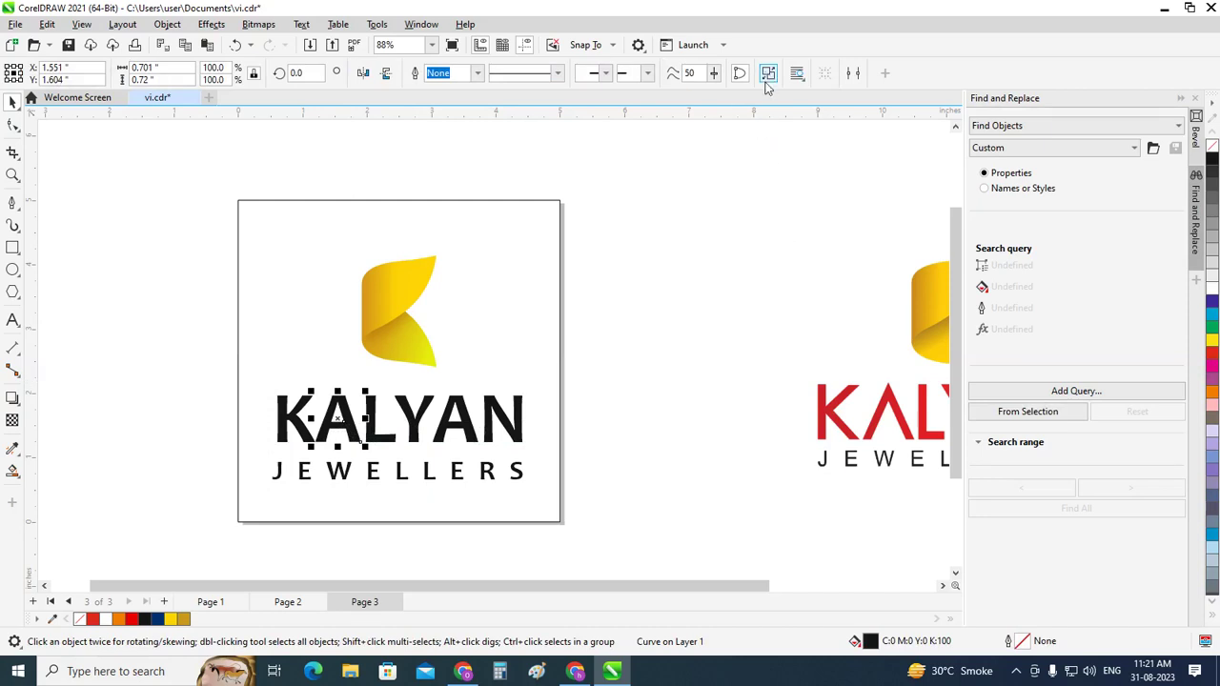
Fill the A's inner triangle with white
click(745, 374)
scroll(351, 434, up, 1)
scroll(351, 433, up, 2)
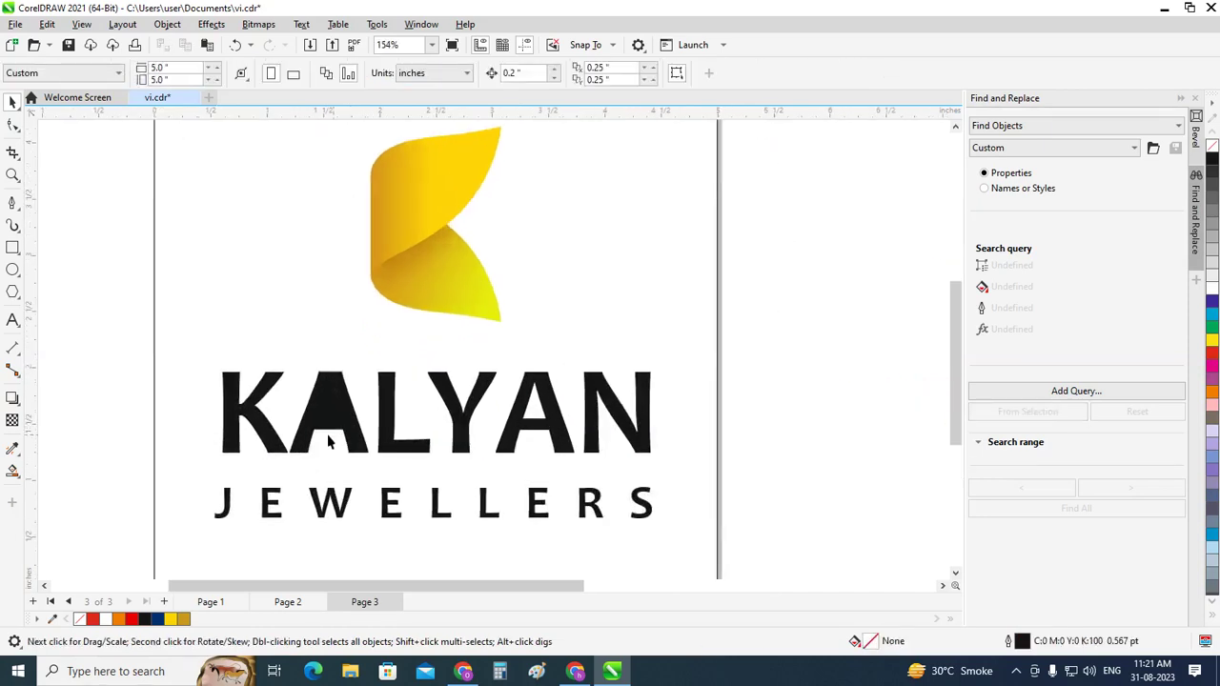
click(331, 430)
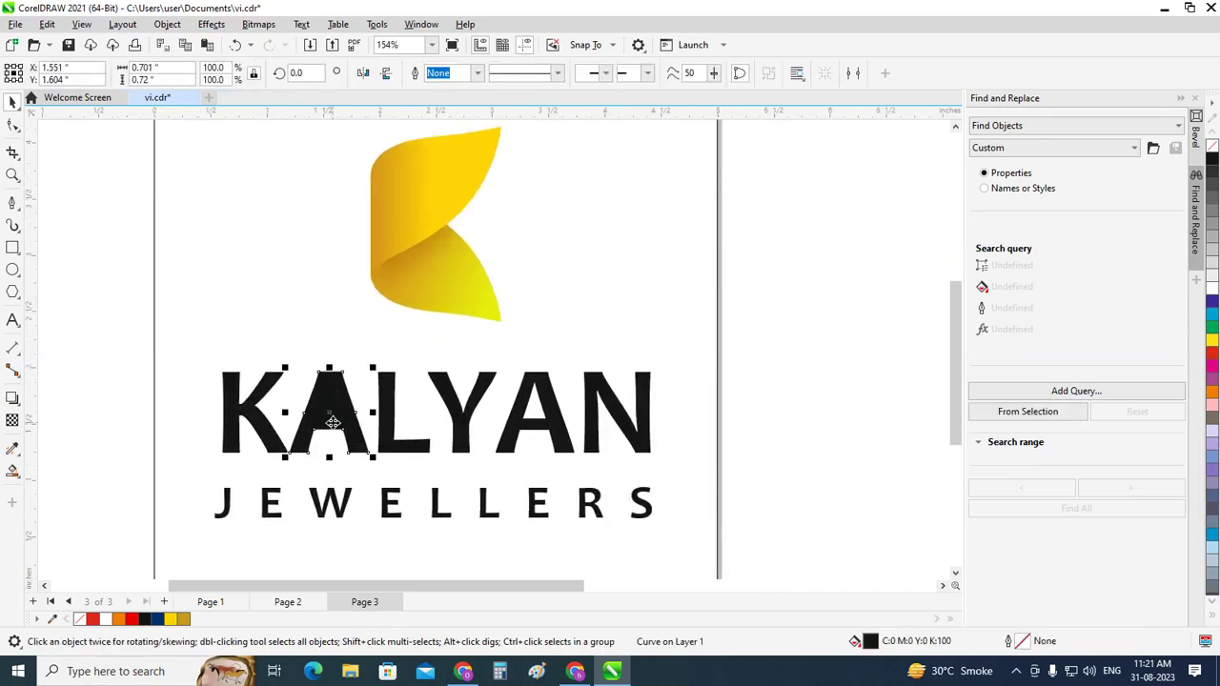
key(Delete)
key(ctrl+z)
click(812, 381)
click(328, 405)
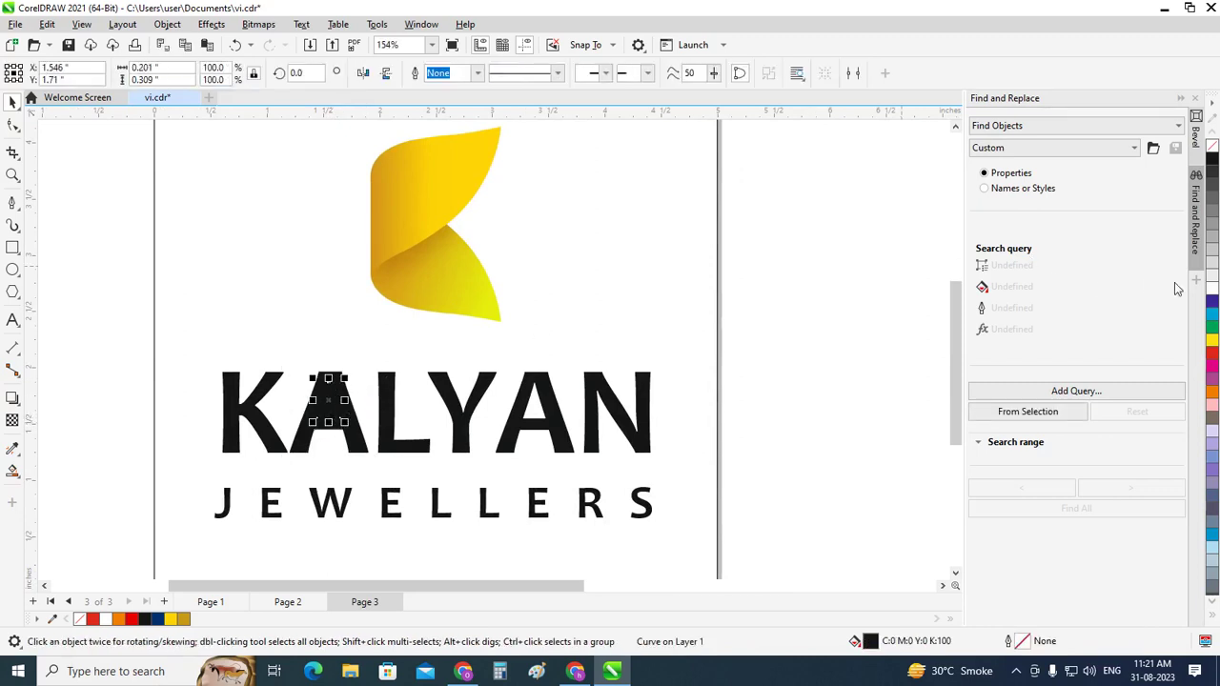
click(1211, 288)
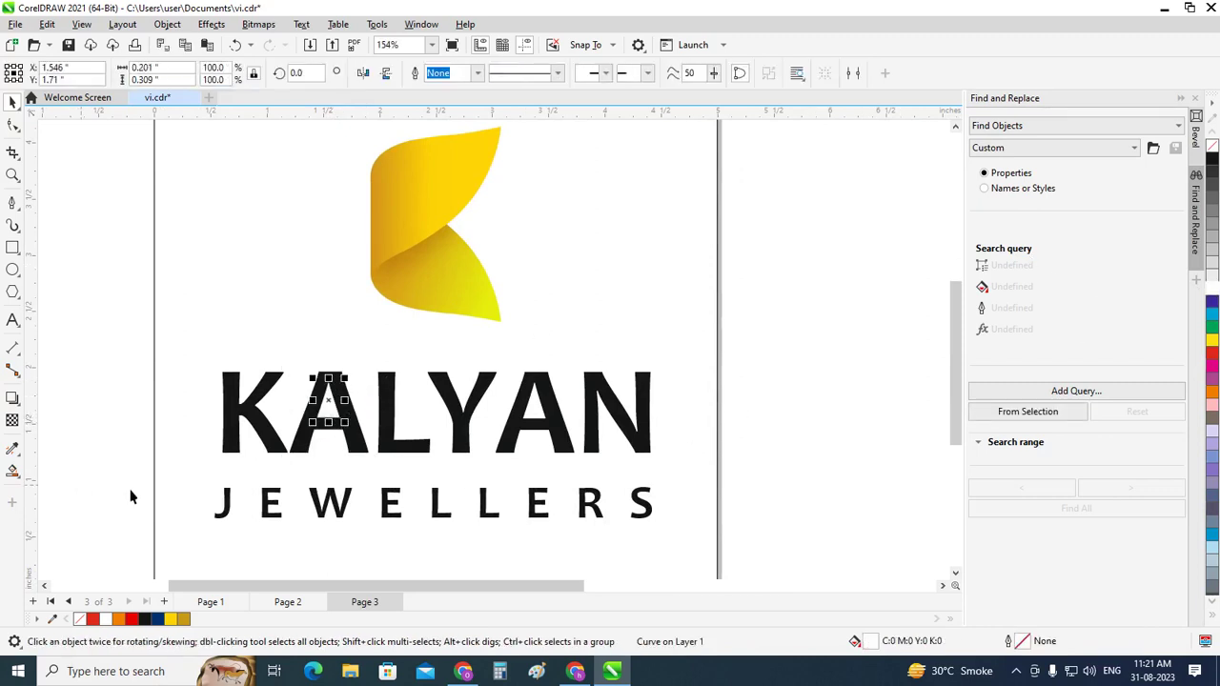
Try stretching the inner triangle's nodes down to the baseline, then undo
scroll(190, 494, down, 2)
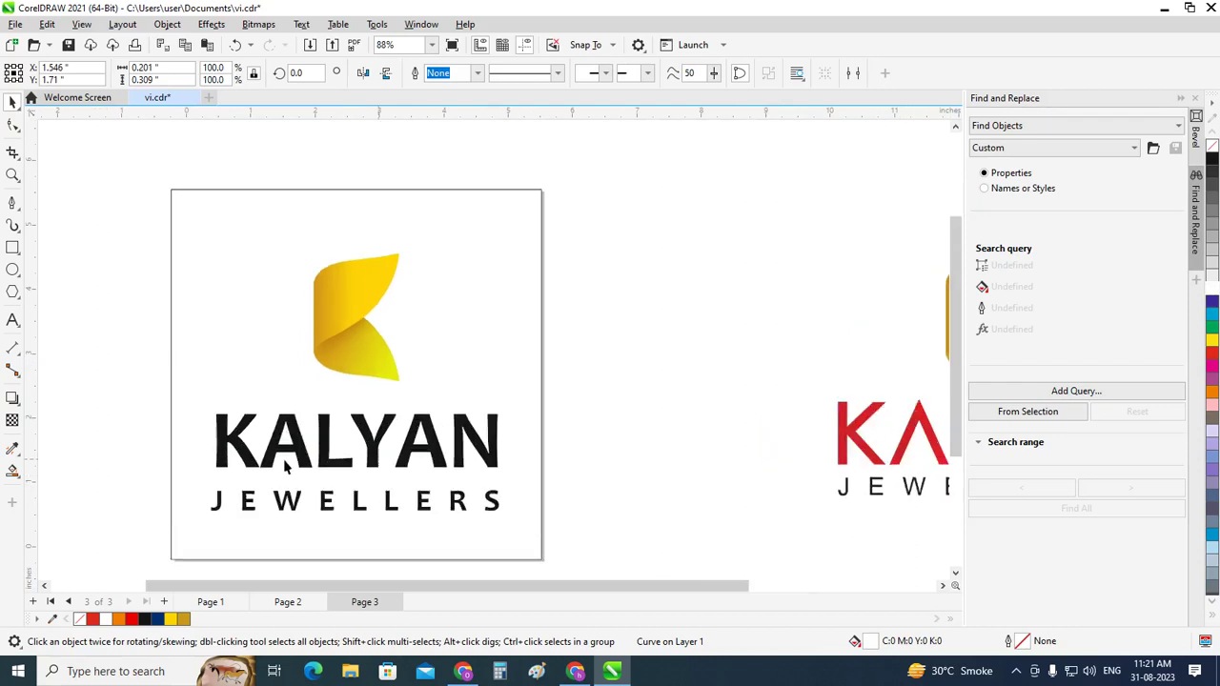
scroll(284, 465, up, 3)
scroll(288, 434, up, 1)
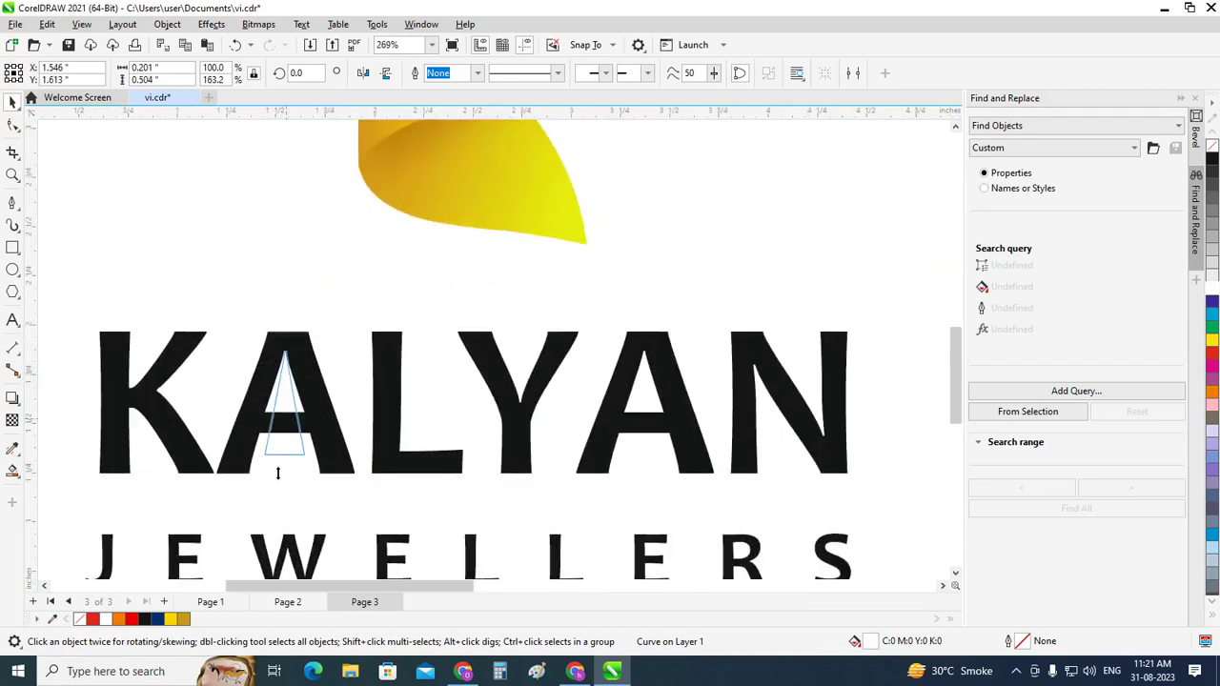
drag(284, 418, 276, 490)
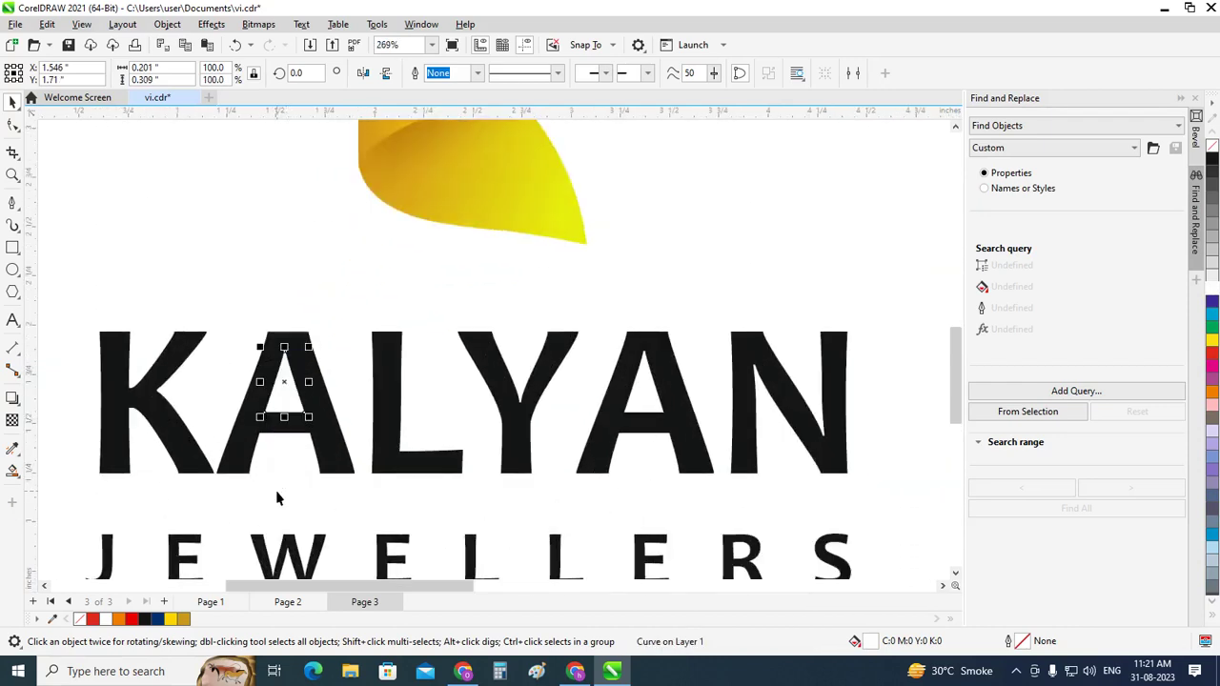
click(13, 125)
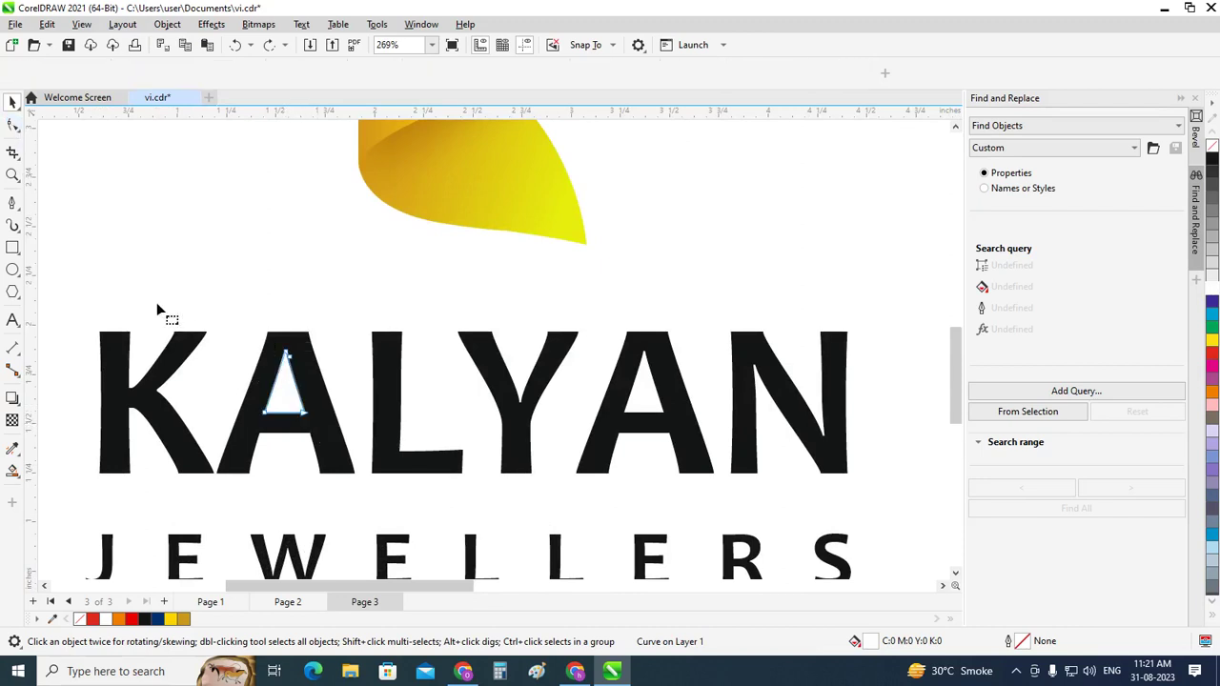
click(305, 416)
drag(305, 417, 318, 473)
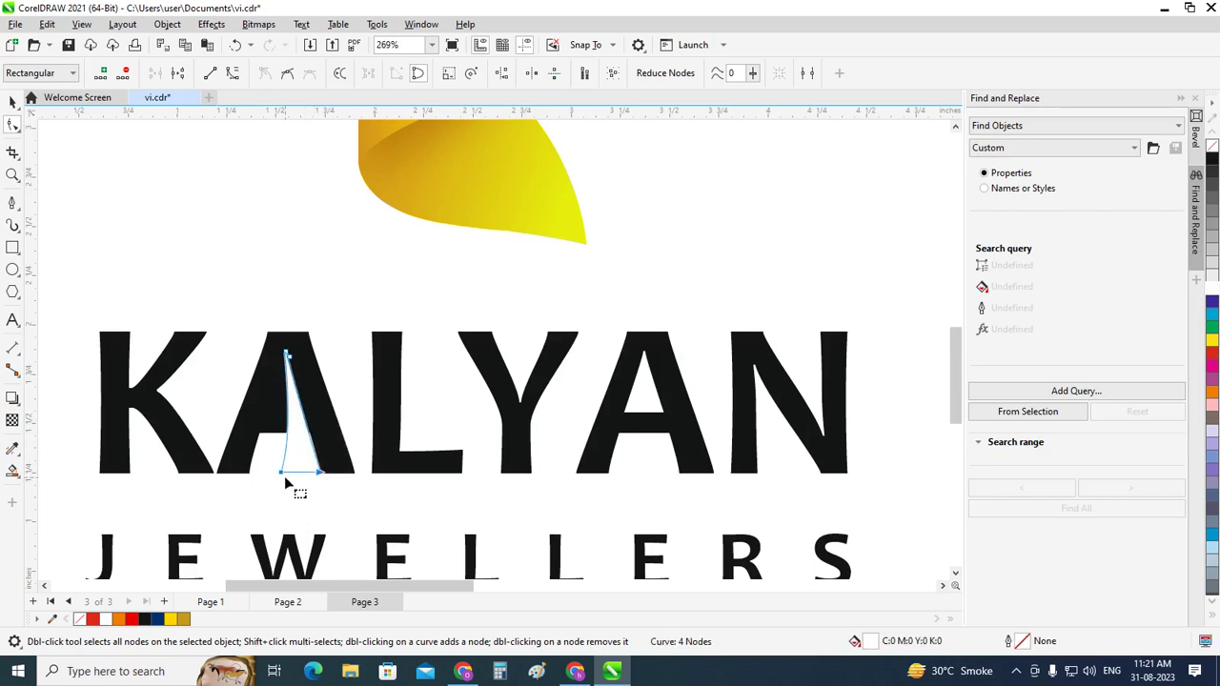
key(ctrl+z)
Drag the triangle's bottom nodes to the letter's bottom, then undo back to the original triangle
scroll(290, 446, up, 1)
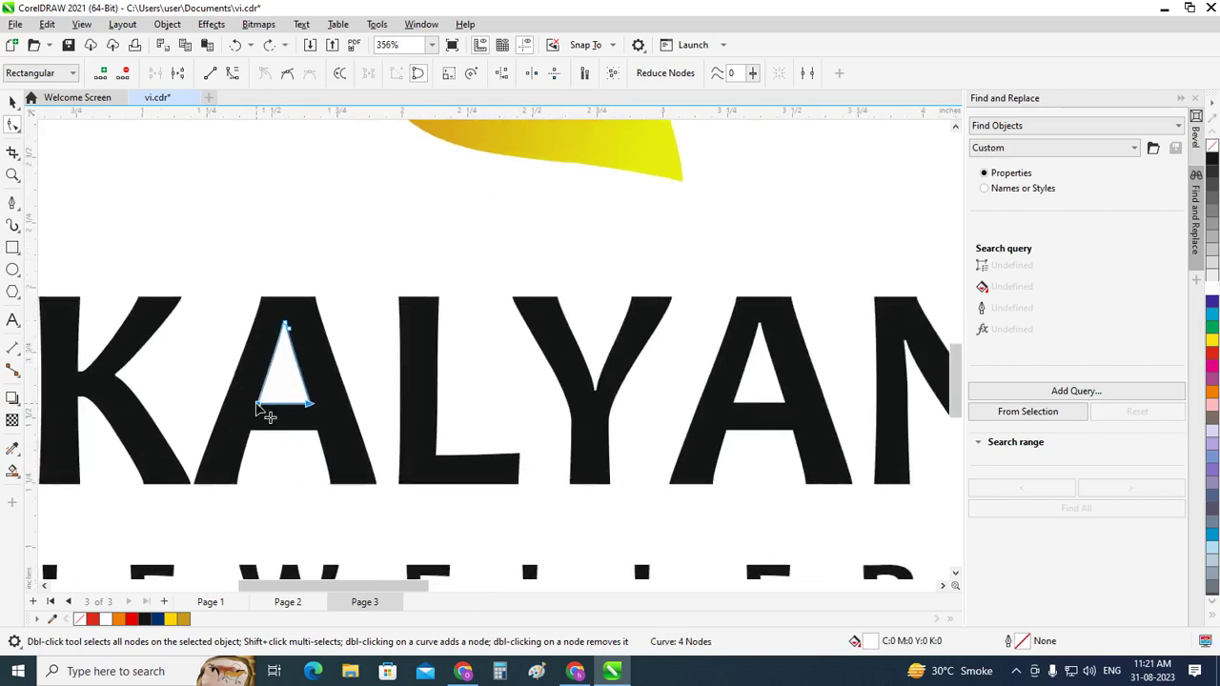
key(Delete)
key(ctrl+z)
drag(258, 406, 237, 479)
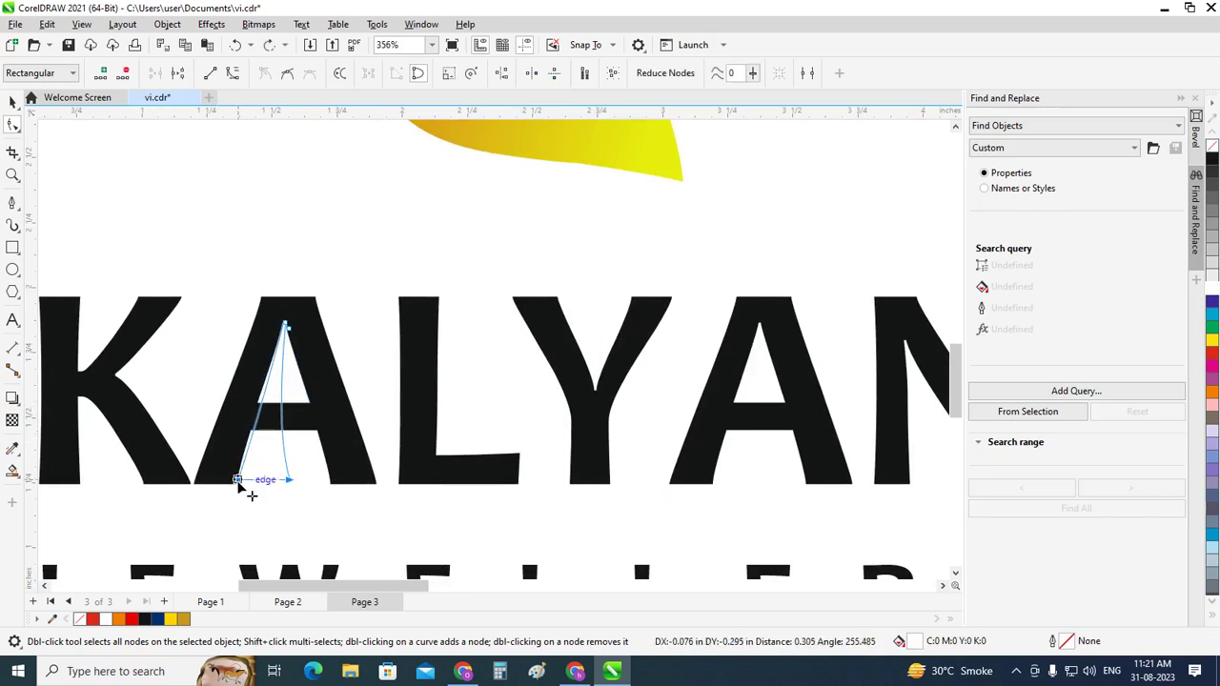
drag(238, 479, 238, 484)
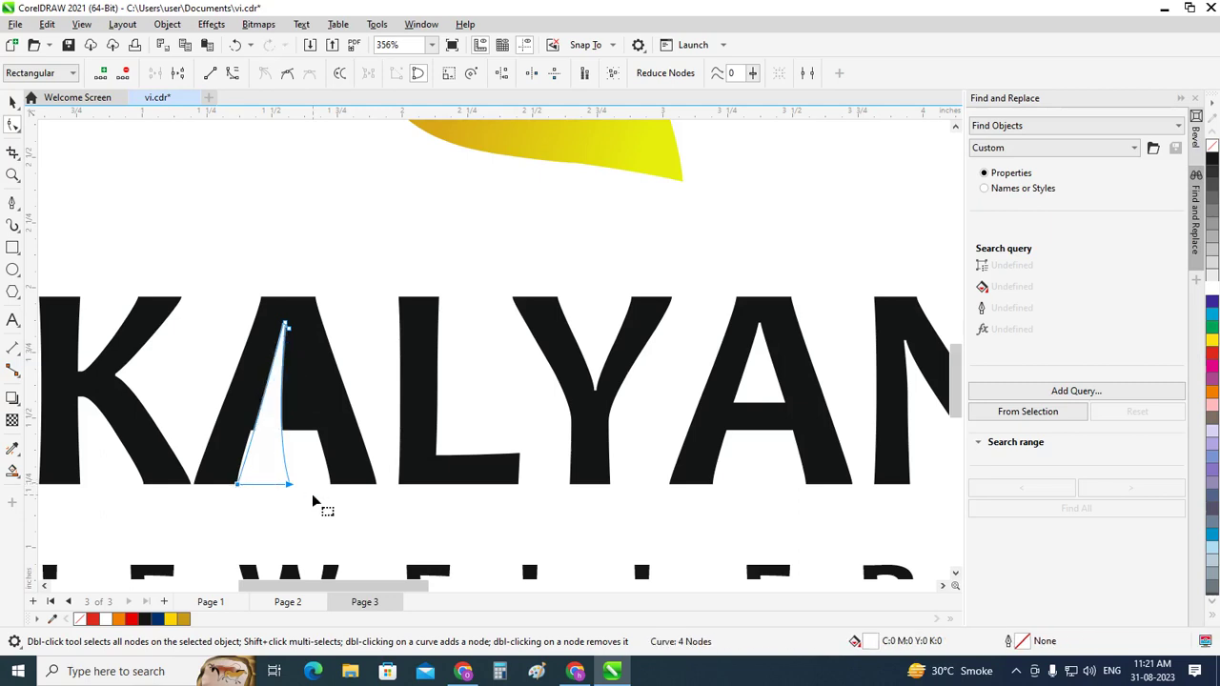
scroll(318, 495, up, 2)
drag(283, 483, 341, 486)
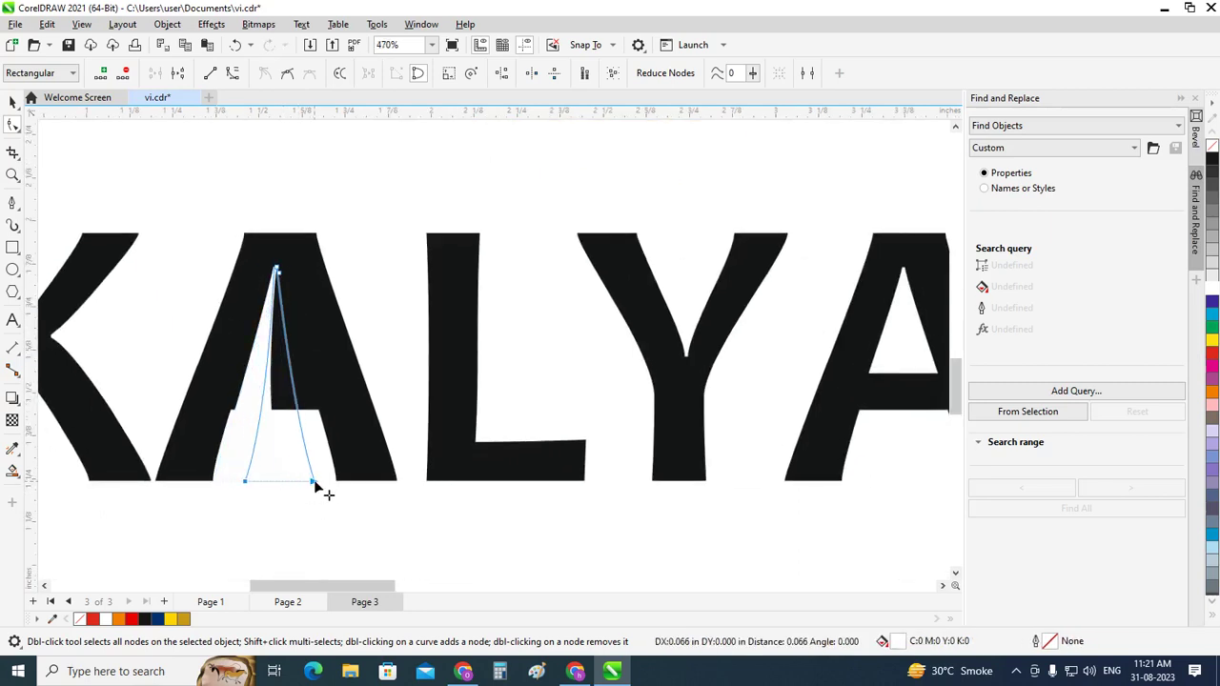
key(ctrl+z)
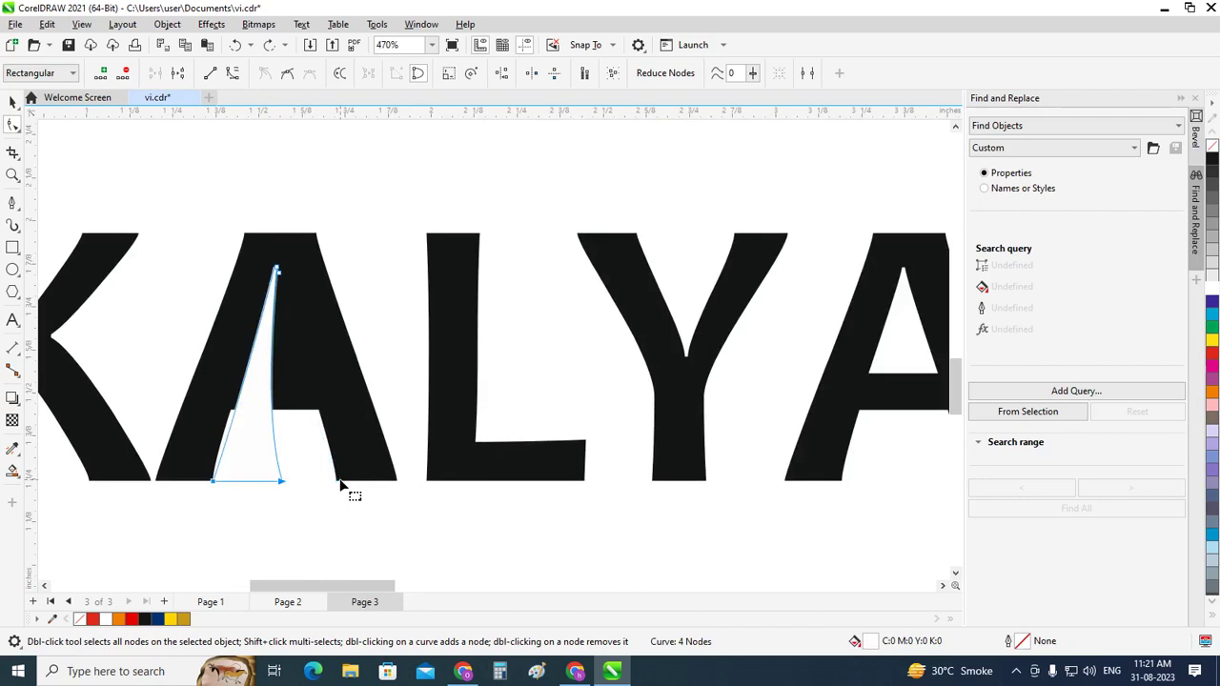
key(ctrl+z)
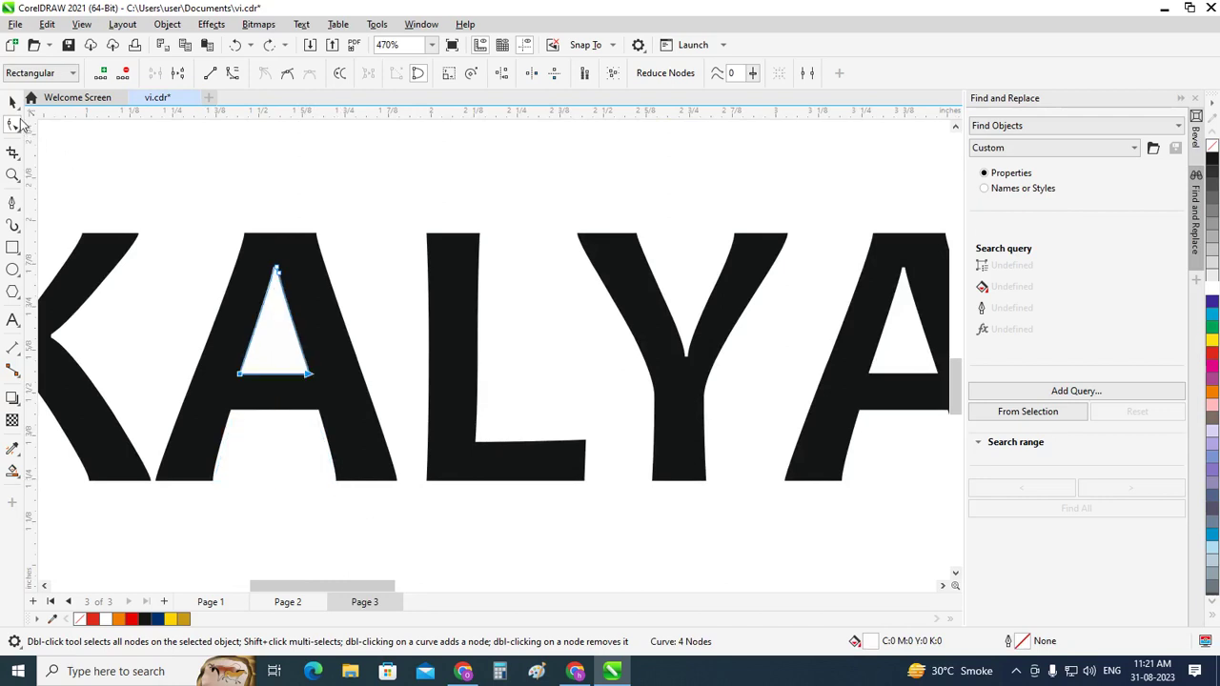
Delete the white triangle inside the A, then restore it
click(12, 102)
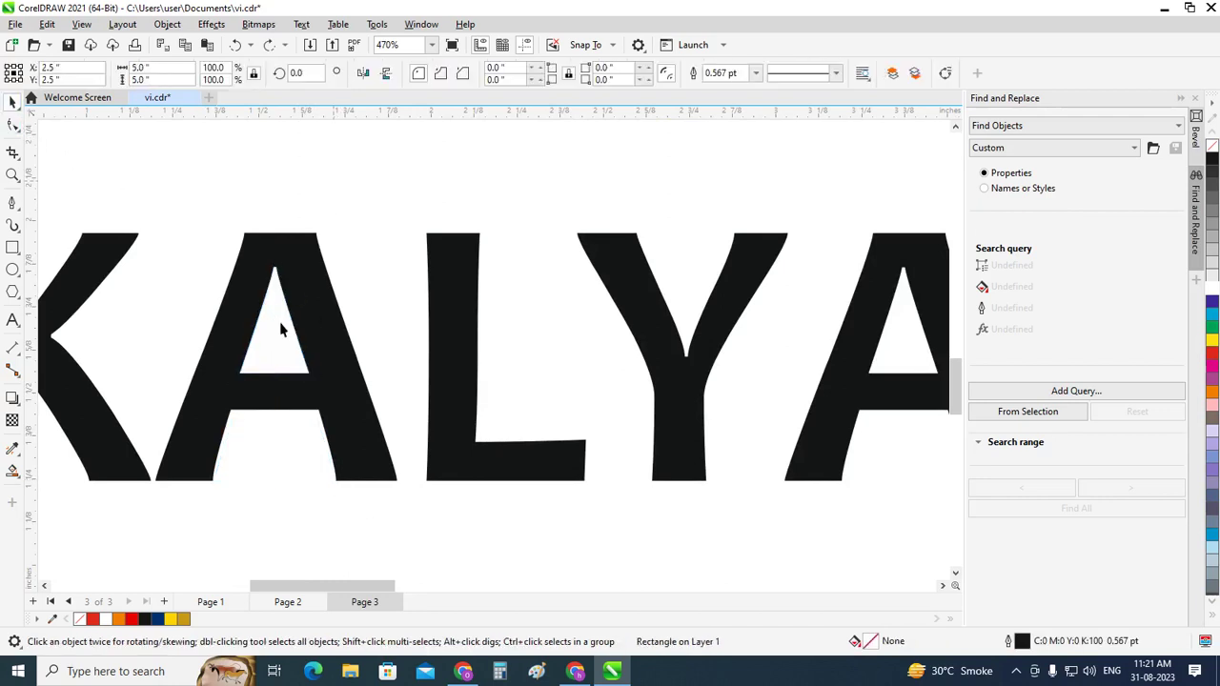
key(Delete)
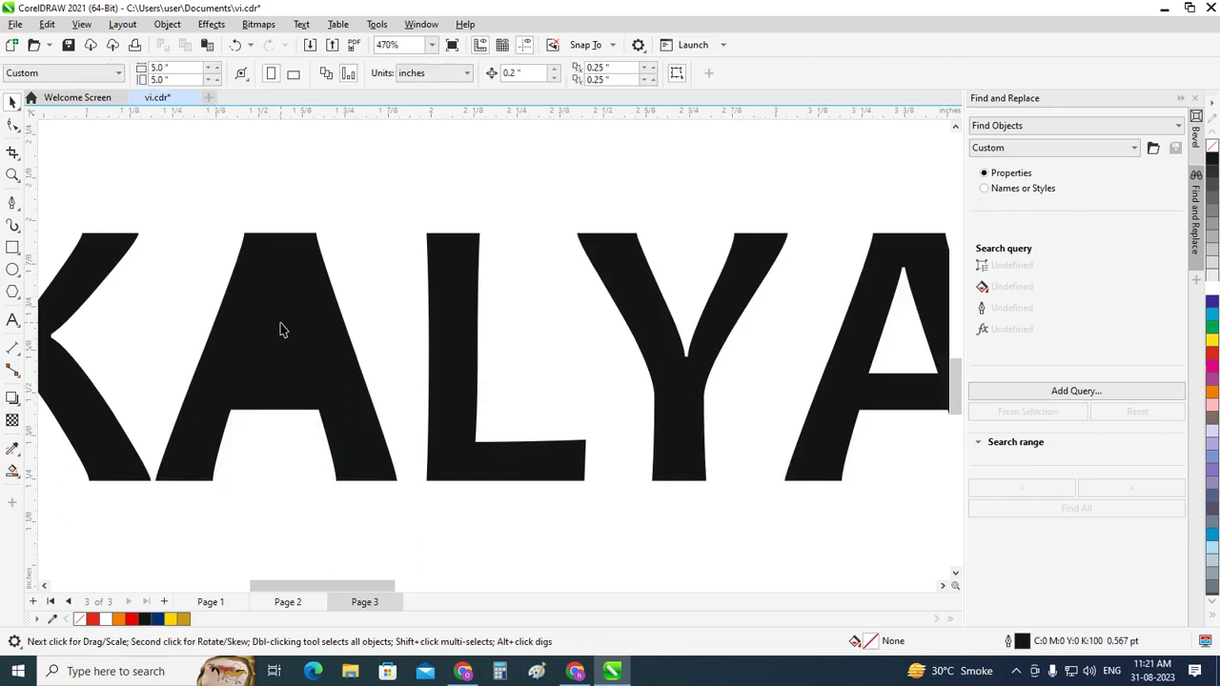
key(ctrl+z)
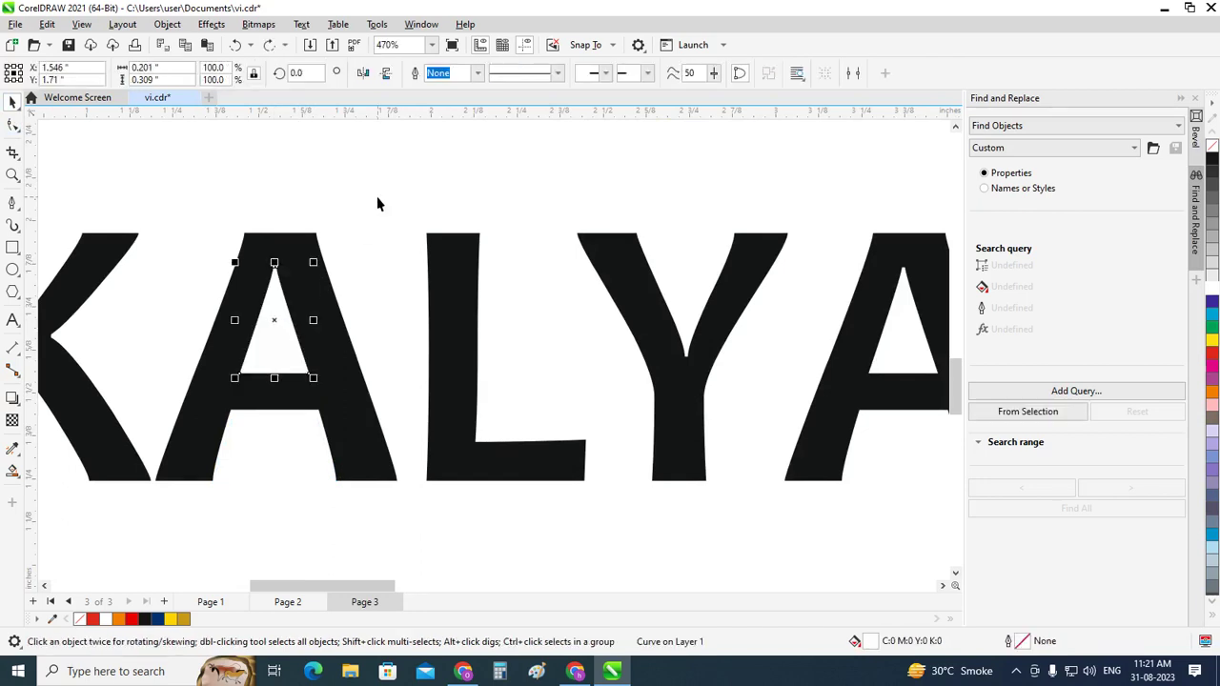
Draw a closed Pen path from the A's apex to its bottom-left and bottom-right corners
click(13, 204)
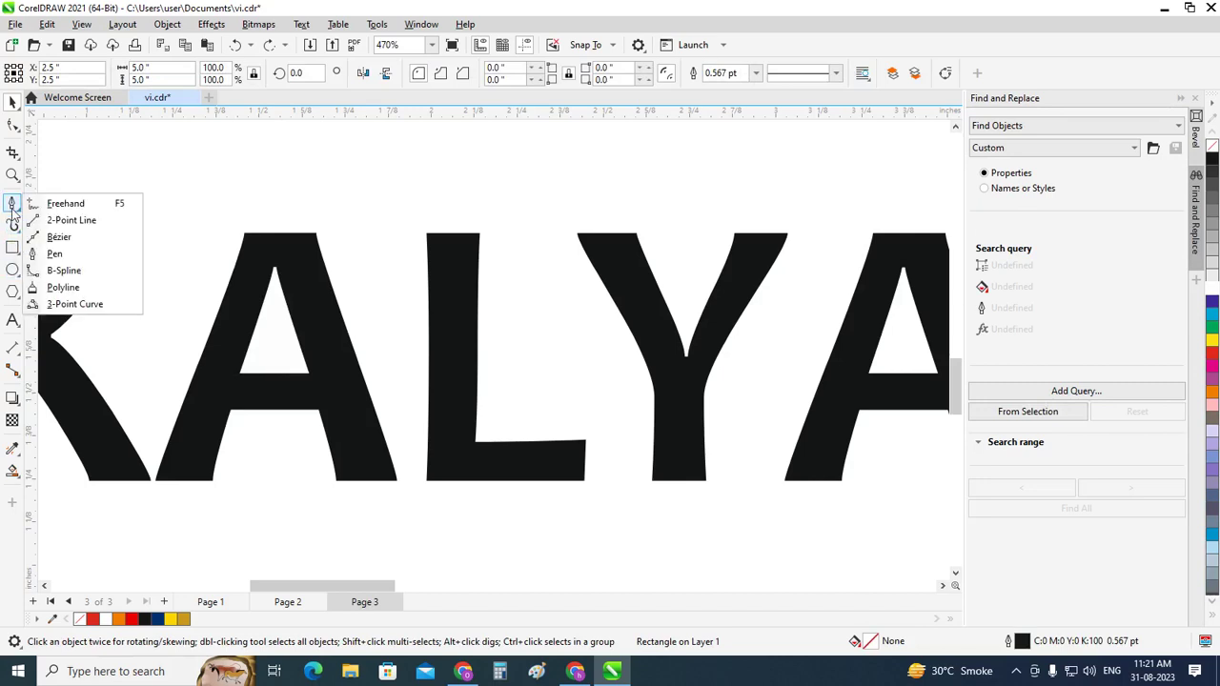
click(50, 254)
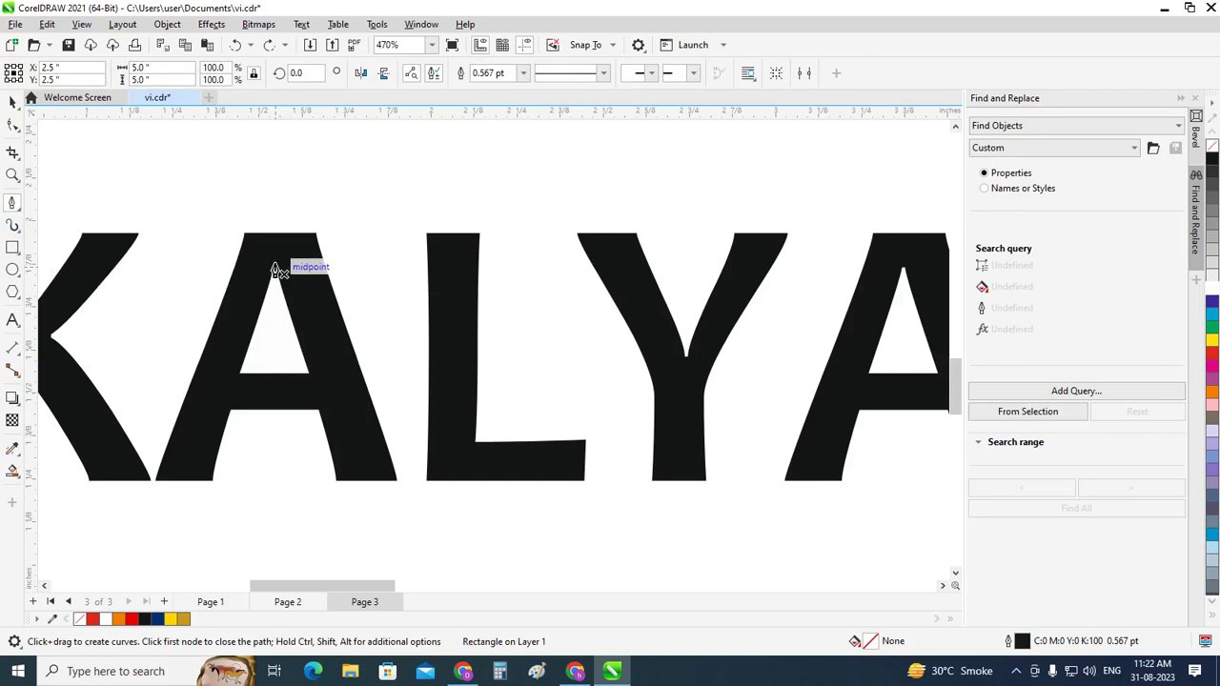
scroll(274, 274, up, 1)
scroll(286, 296, up, 1)
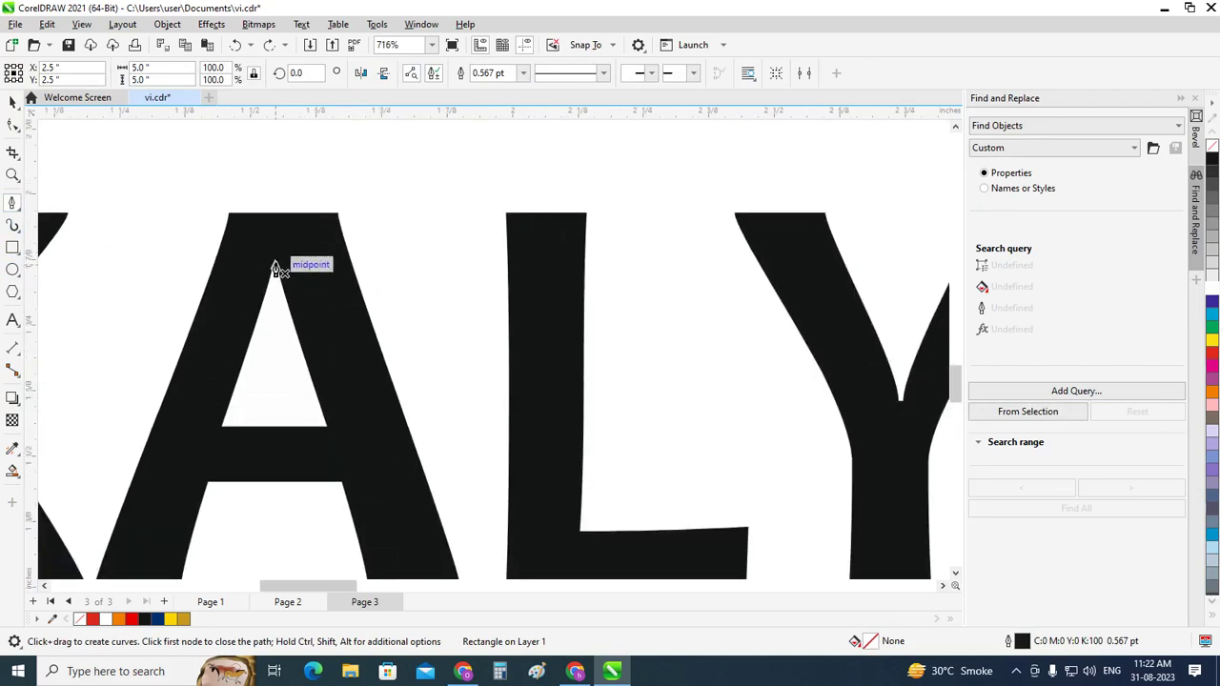
scroll(286, 265, down, 1)
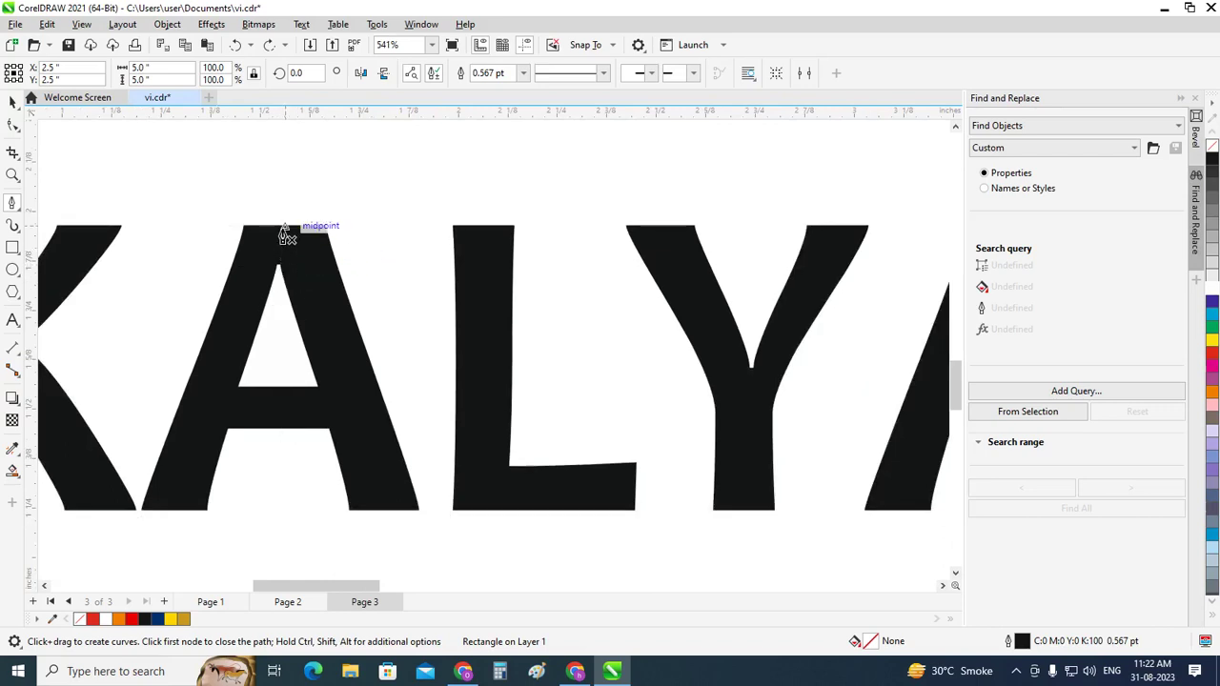
click(280, 265)
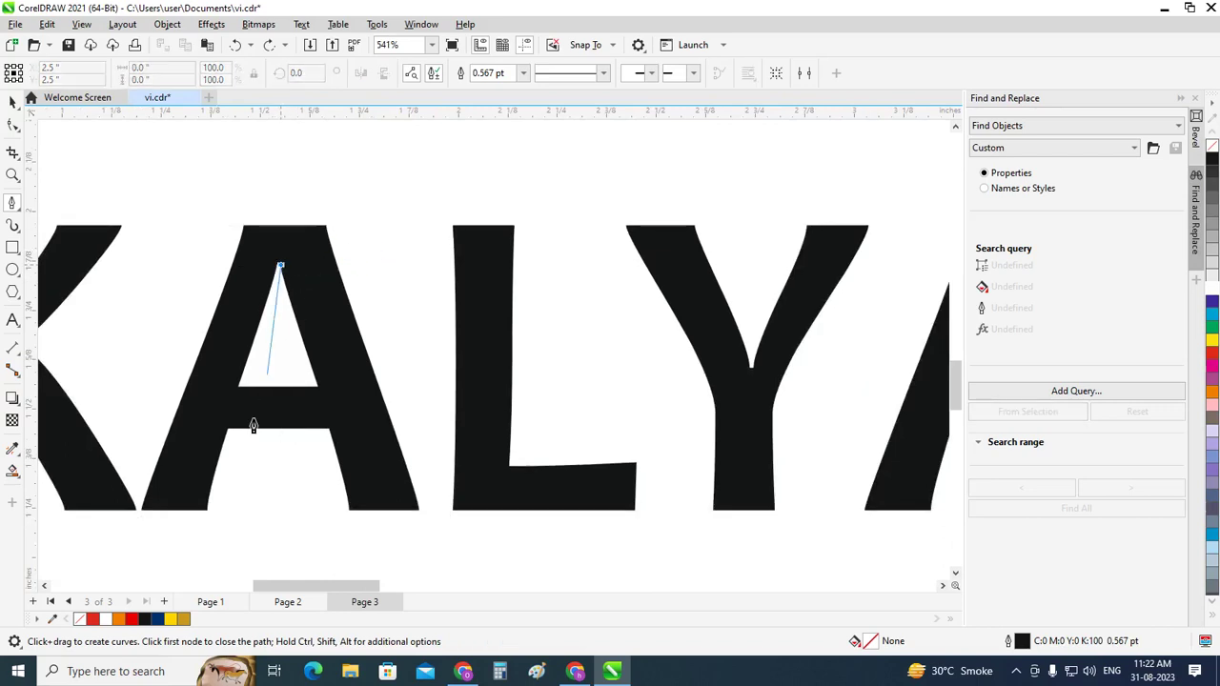
click(207, 514)
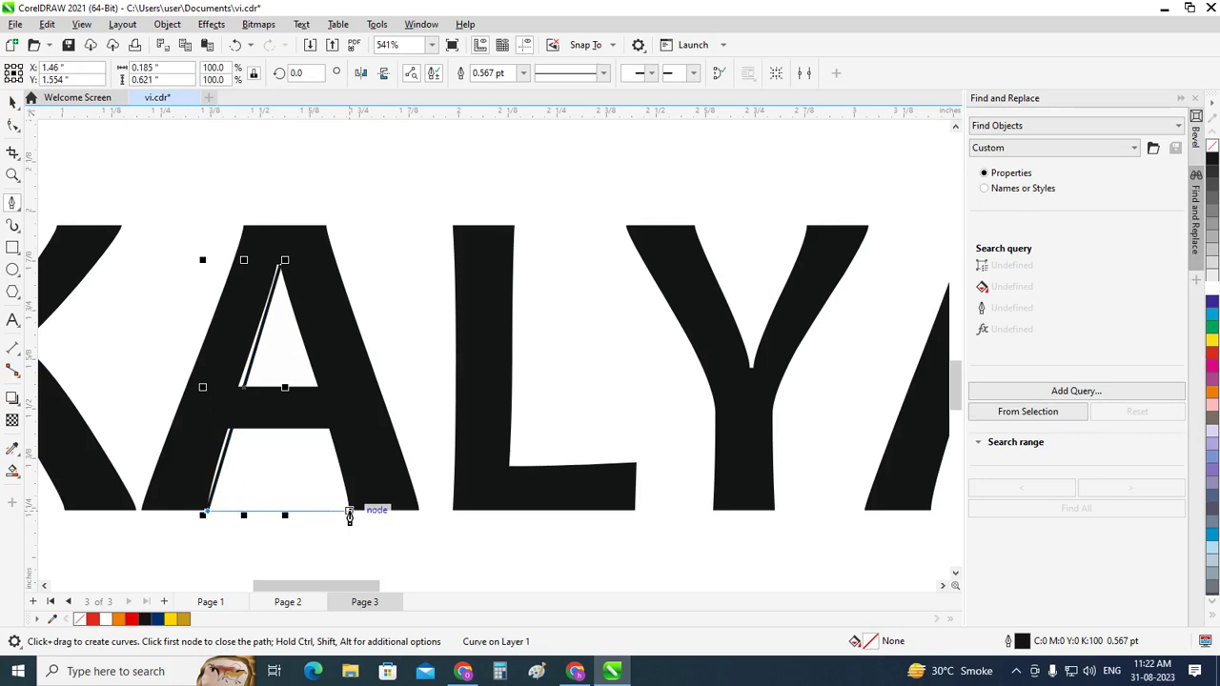
click(350, 515)
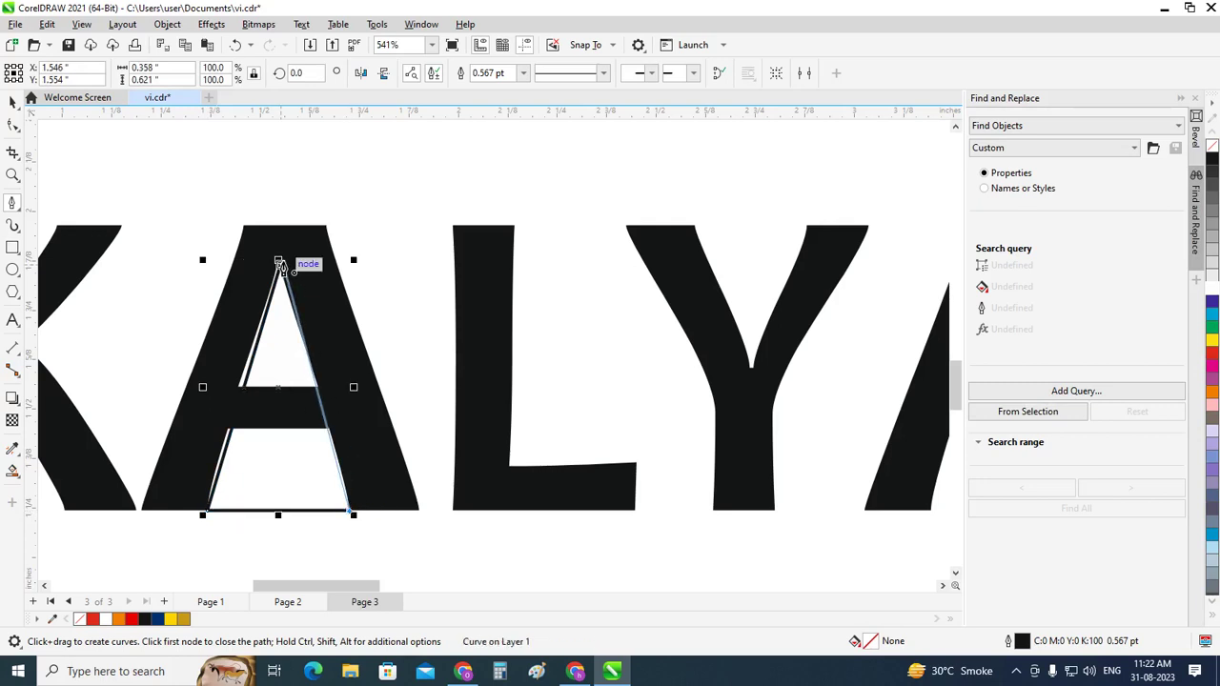
click(280, 264)
scroll(337, 381, down, 1)
scroll(315, 380, down, 1)
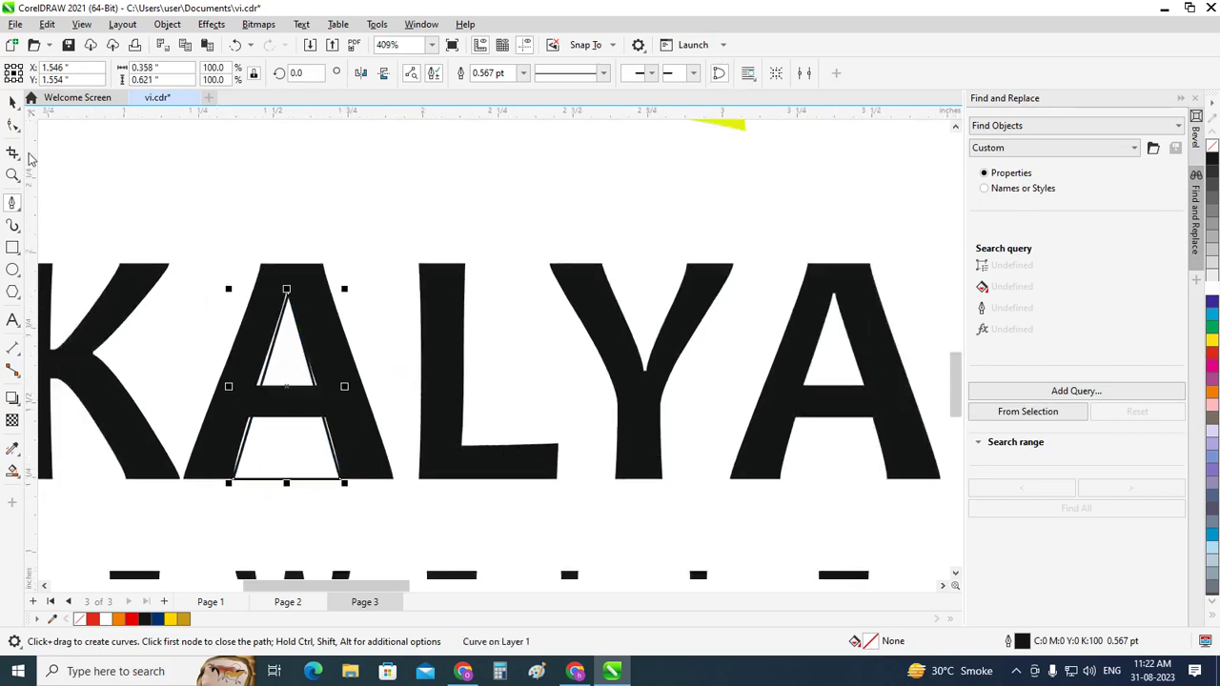
click(12, 102)
scroll(314, 228, down, 1)
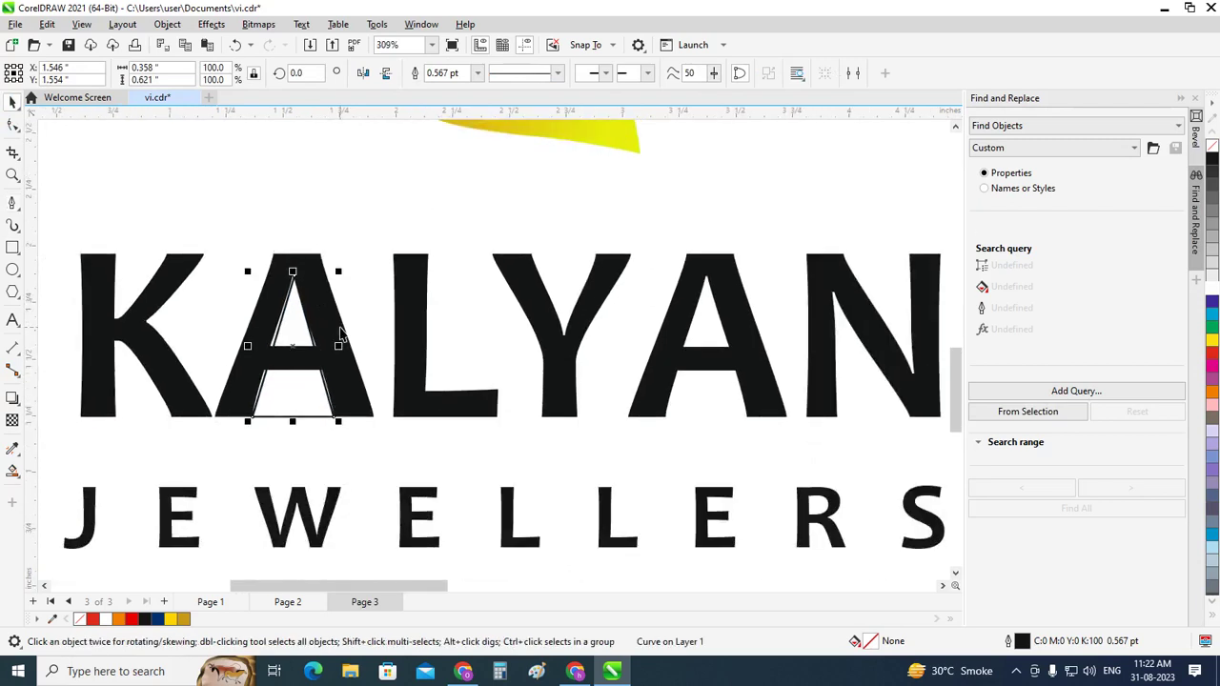
click(342, 334)
scroll(339, 329, down, 1)
scroll(338, 329, down, 1)
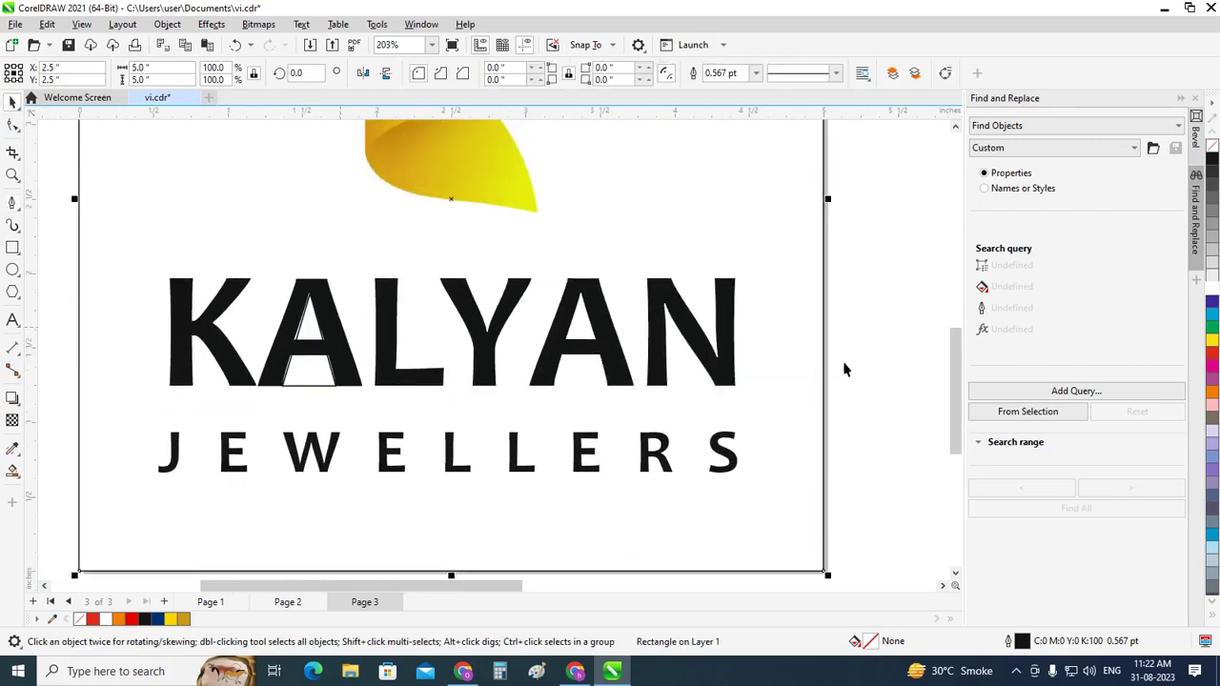
click(284, 349)
click(324, 284)
click(920, 312)
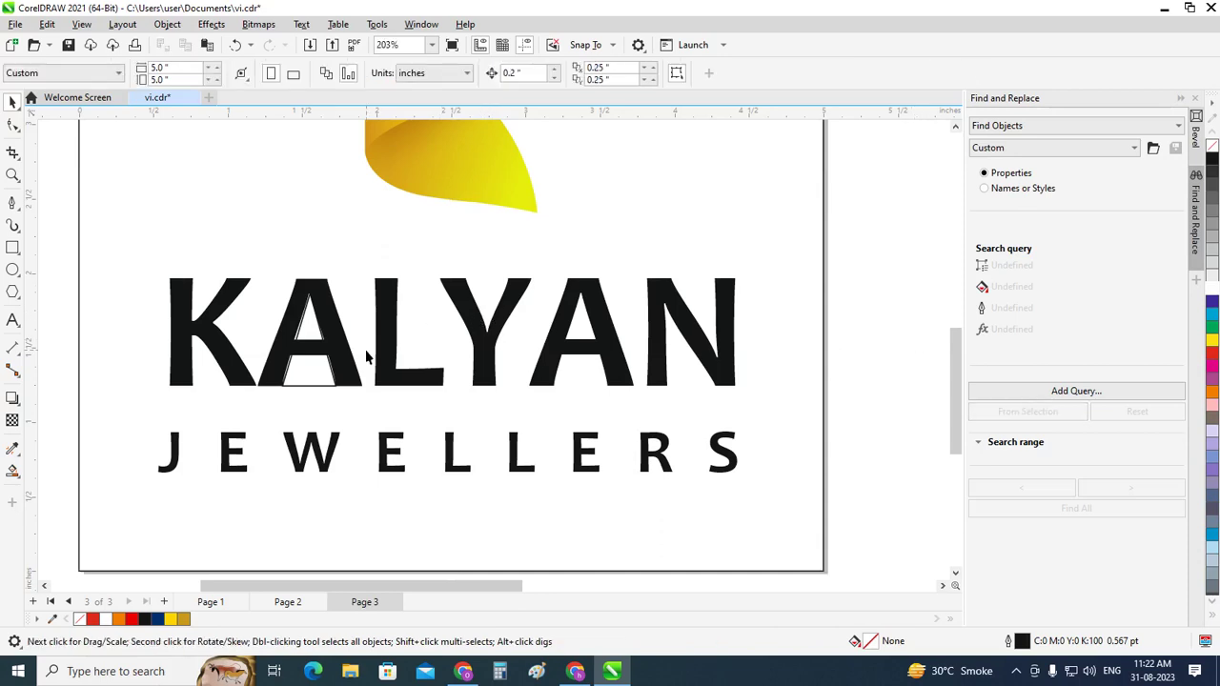
scroll(361, 349, up, 1)
click(255, 394)
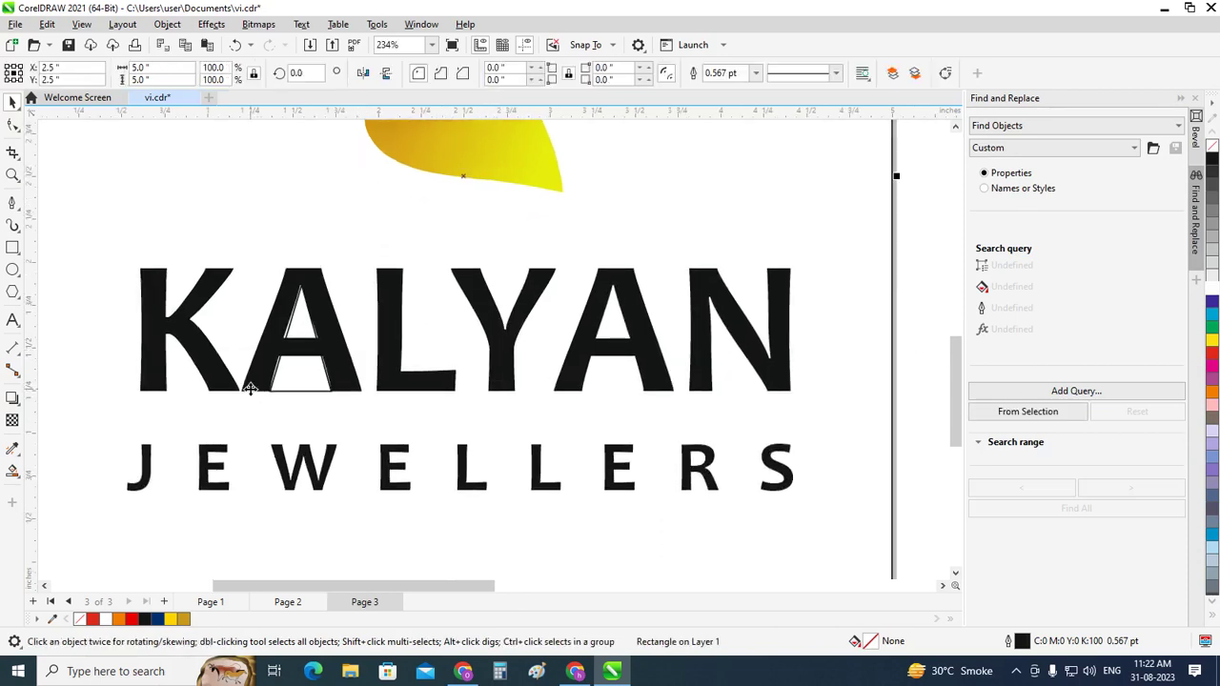
scroll(250, 386, down, 2)
click(833, 390)
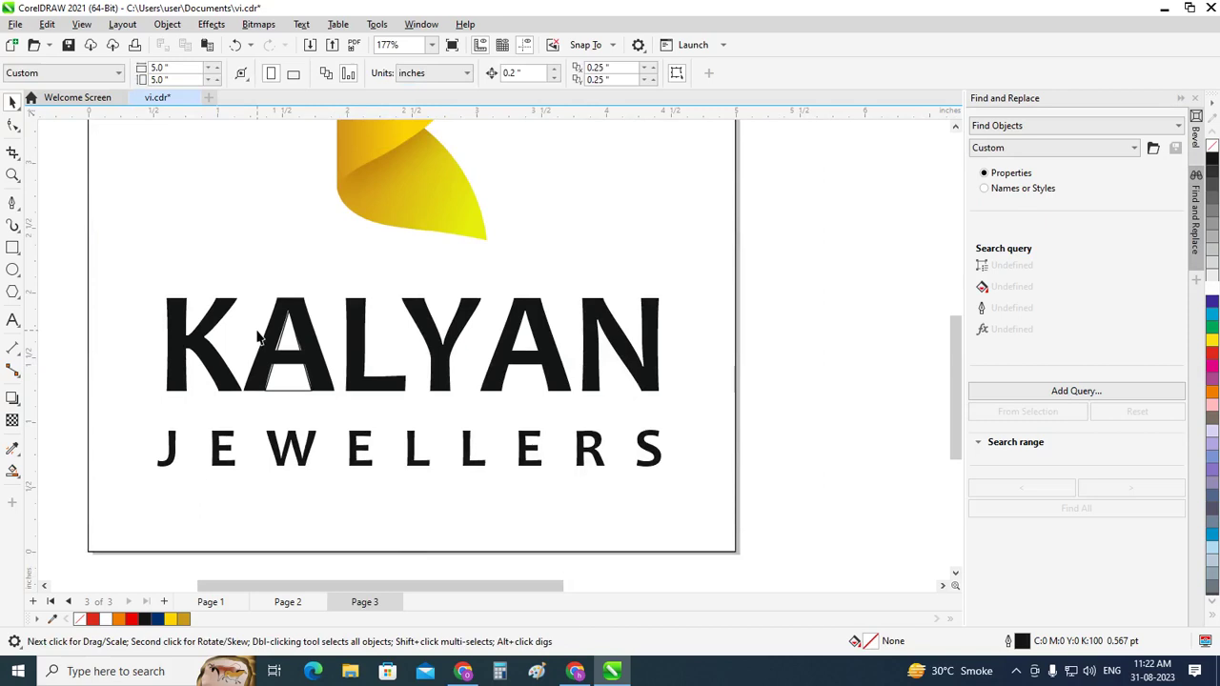
click(257, 256)
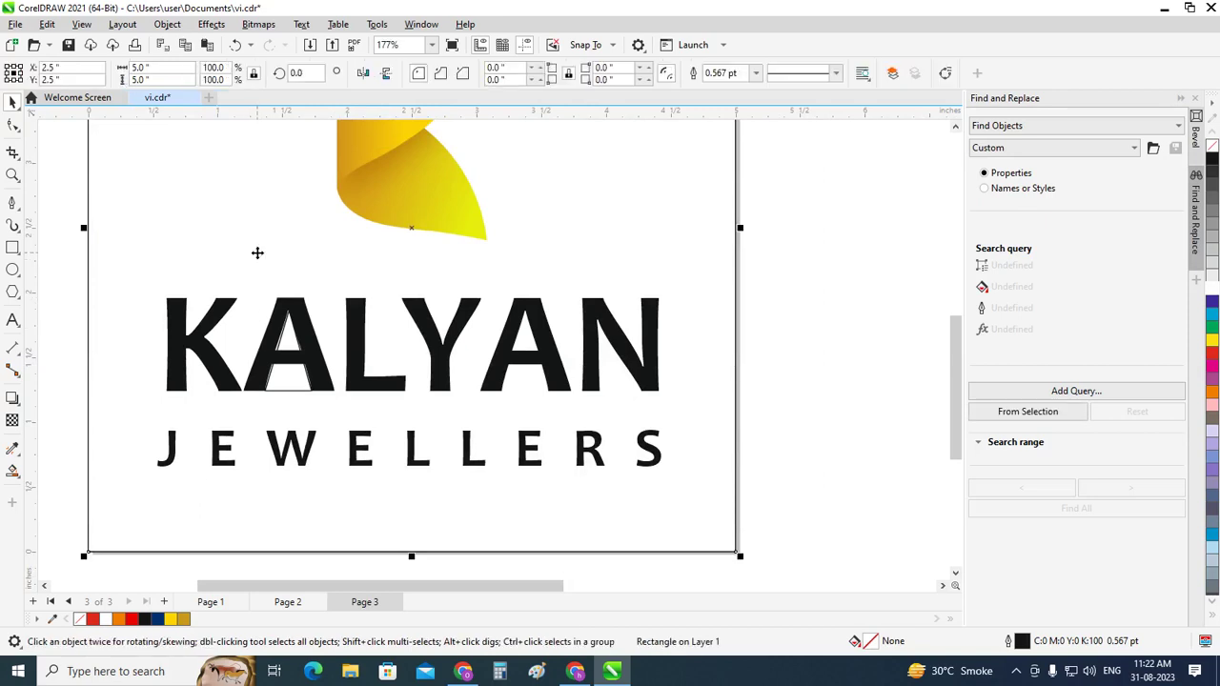
click(844, 335)
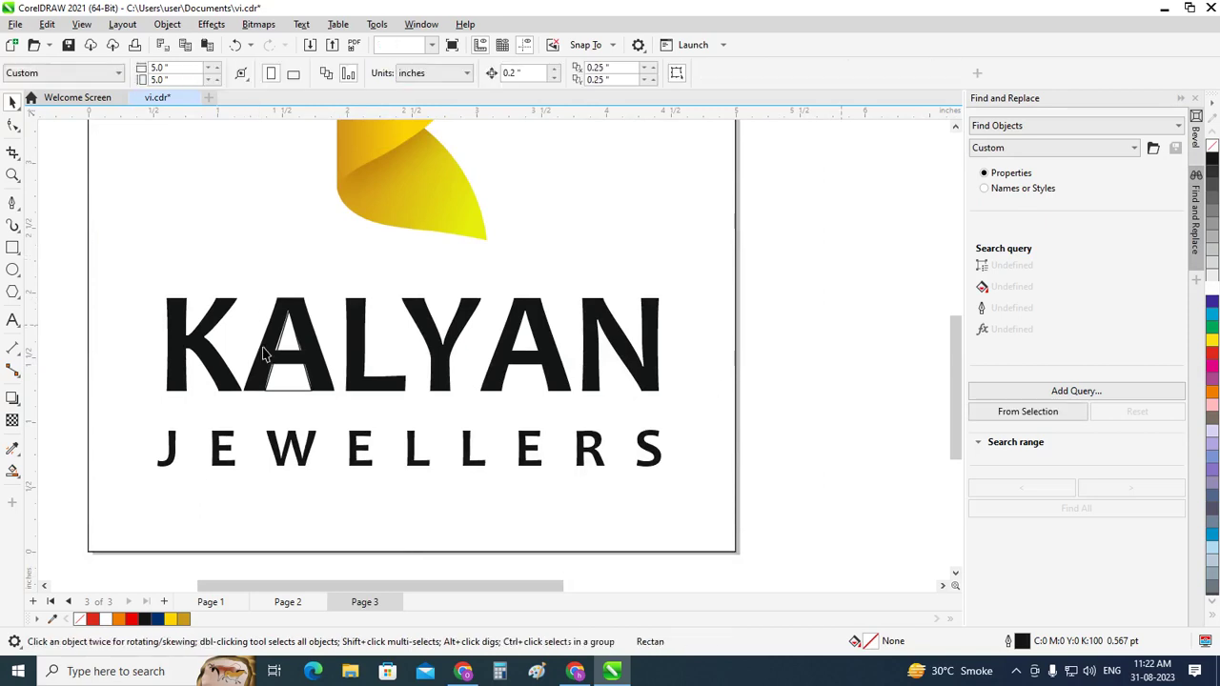
scroll(286, 338, up, 2)
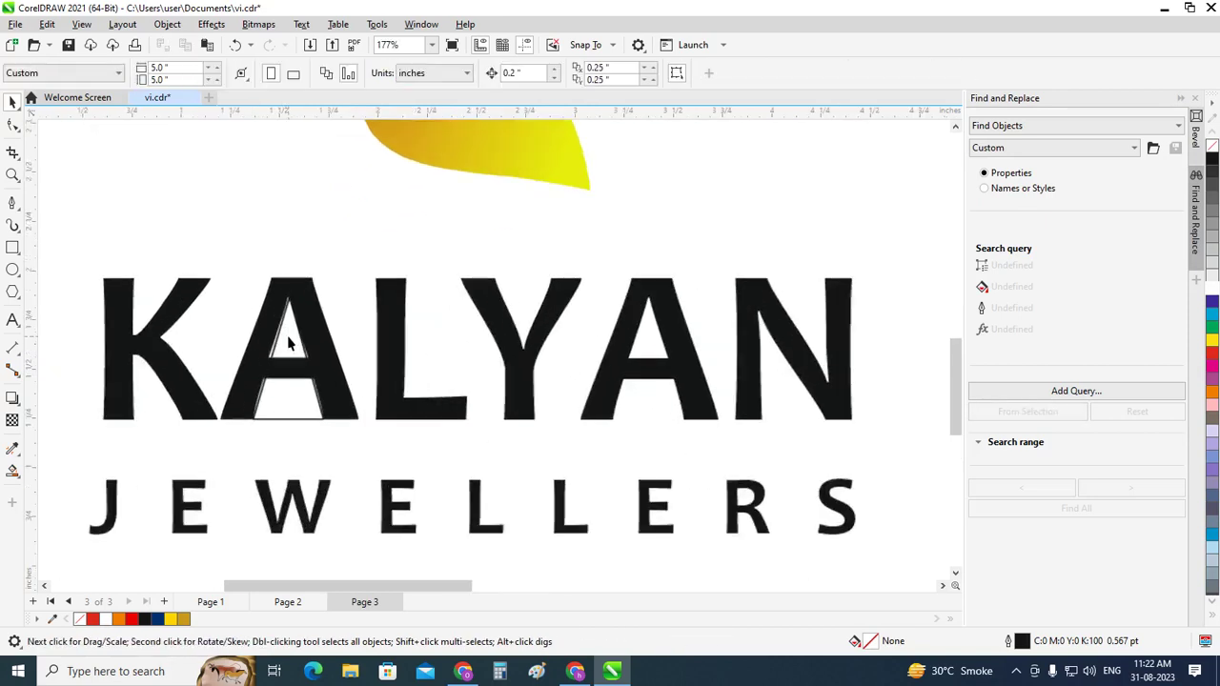
click(264, 391)
scroll(263, 386, up, 1)
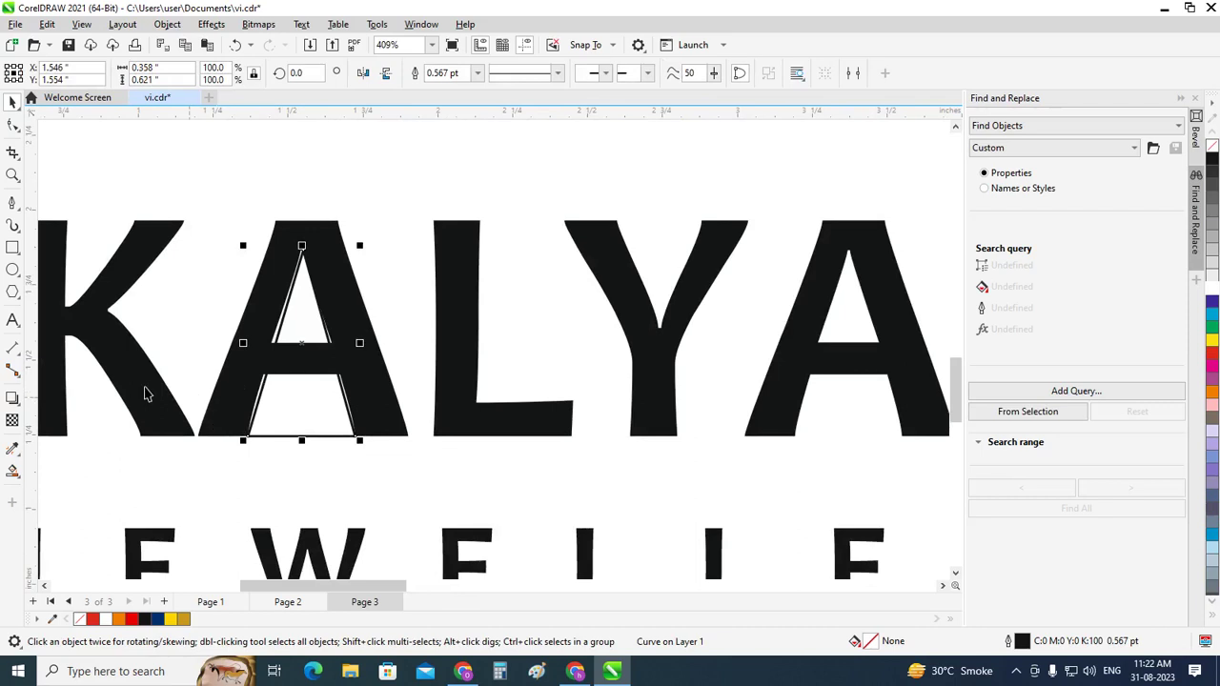
scroll(153, 386, down, 1)
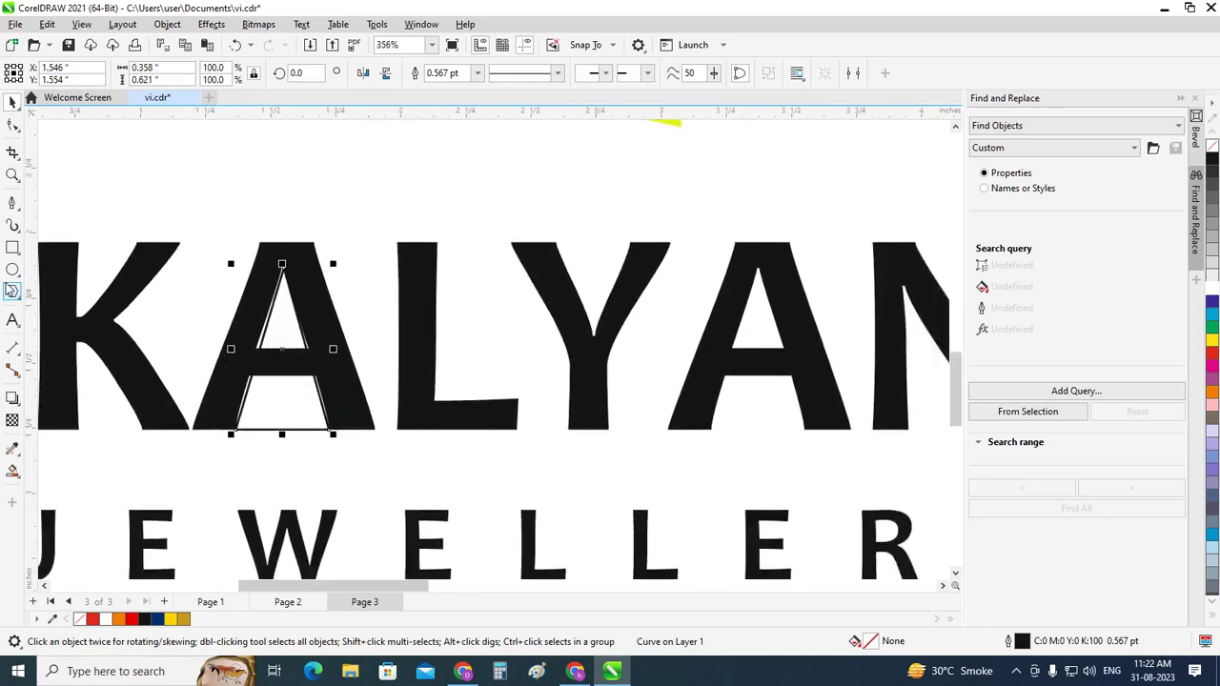
Start a Pen path with nodes at the A's top middle and bottom-left corner
click(12, 203)
click(46, 254)
scroll(240, 302, down, 2)
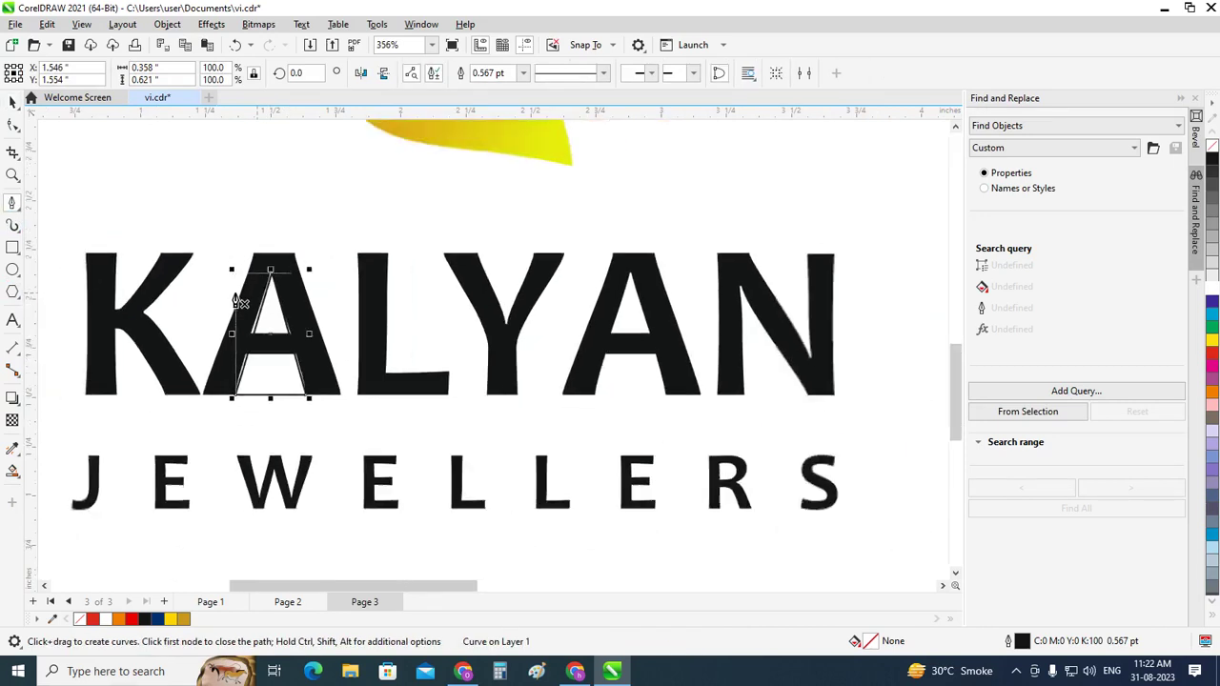
scroll(240, 303, down, 2)
scroll(240, 302, down, 3)
scroll(240, 302, down, 1)
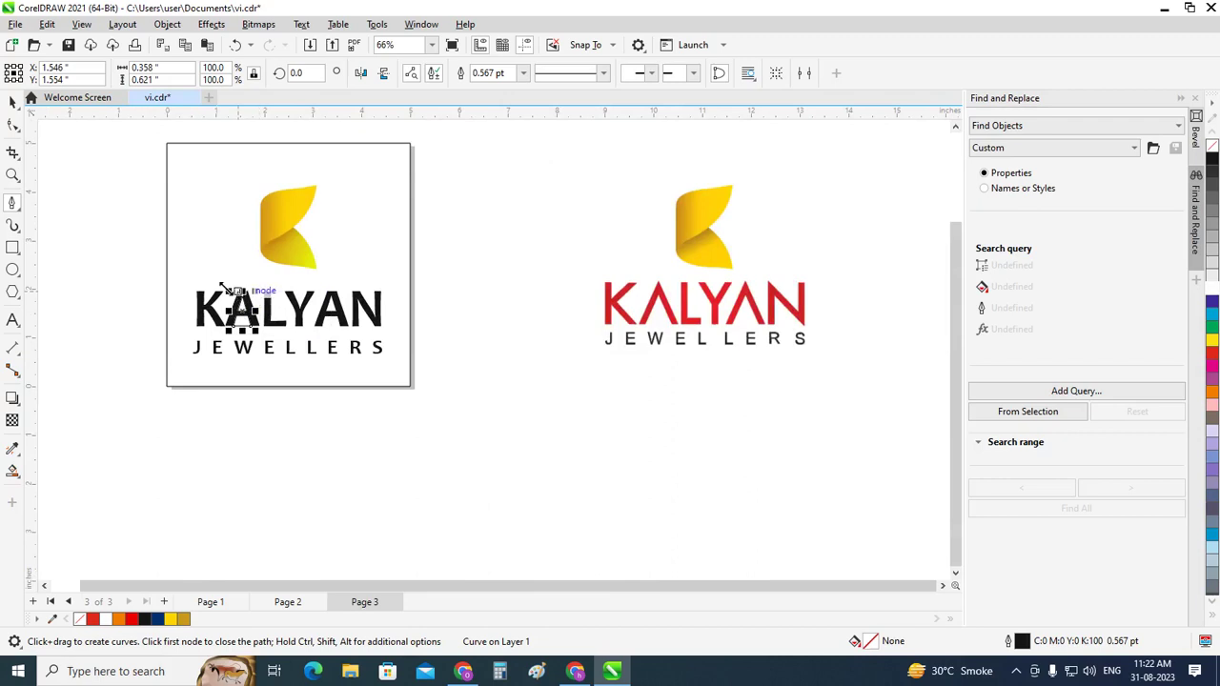
scroll(238, 291, up, 1)
scroll(239, 292, up, 2)
scroll(238, 291, up, 2)
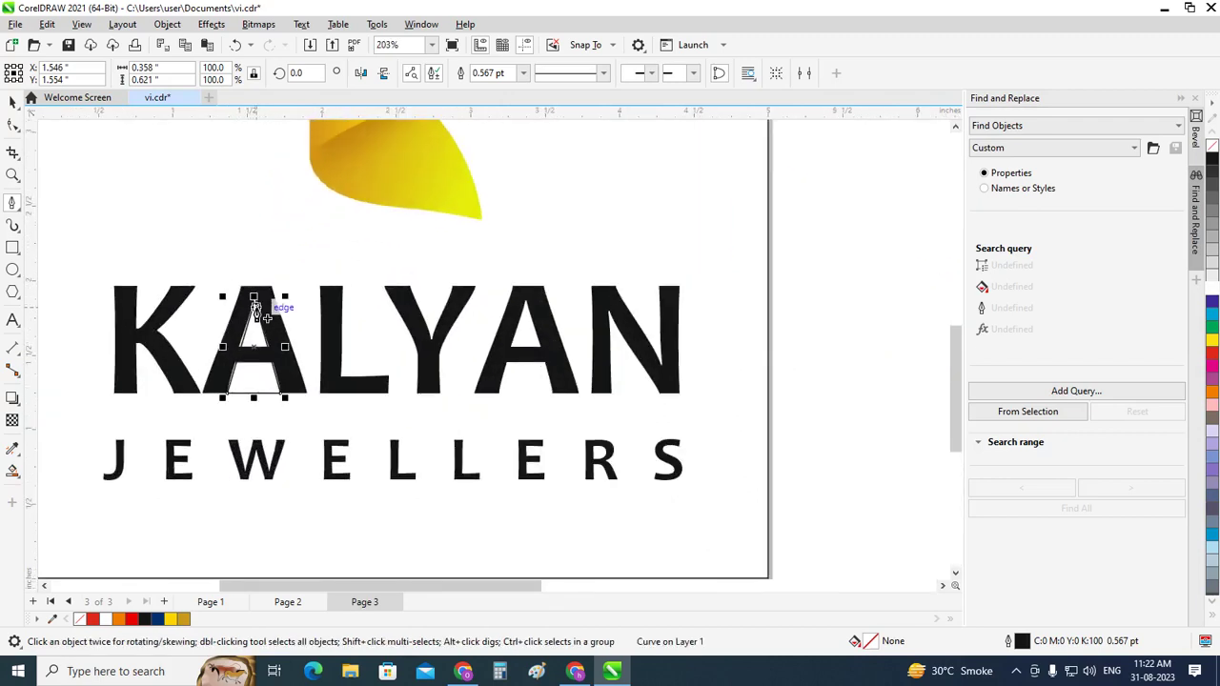
scroll(238, 292, up, 1)
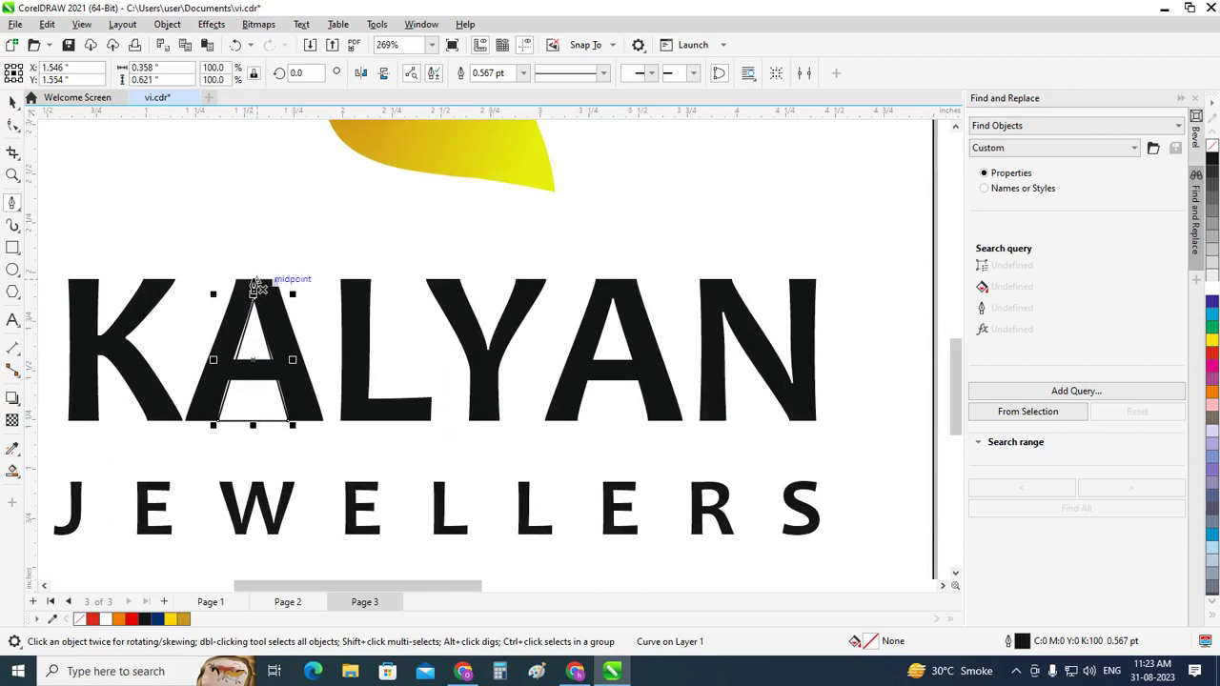
click(253, 292)
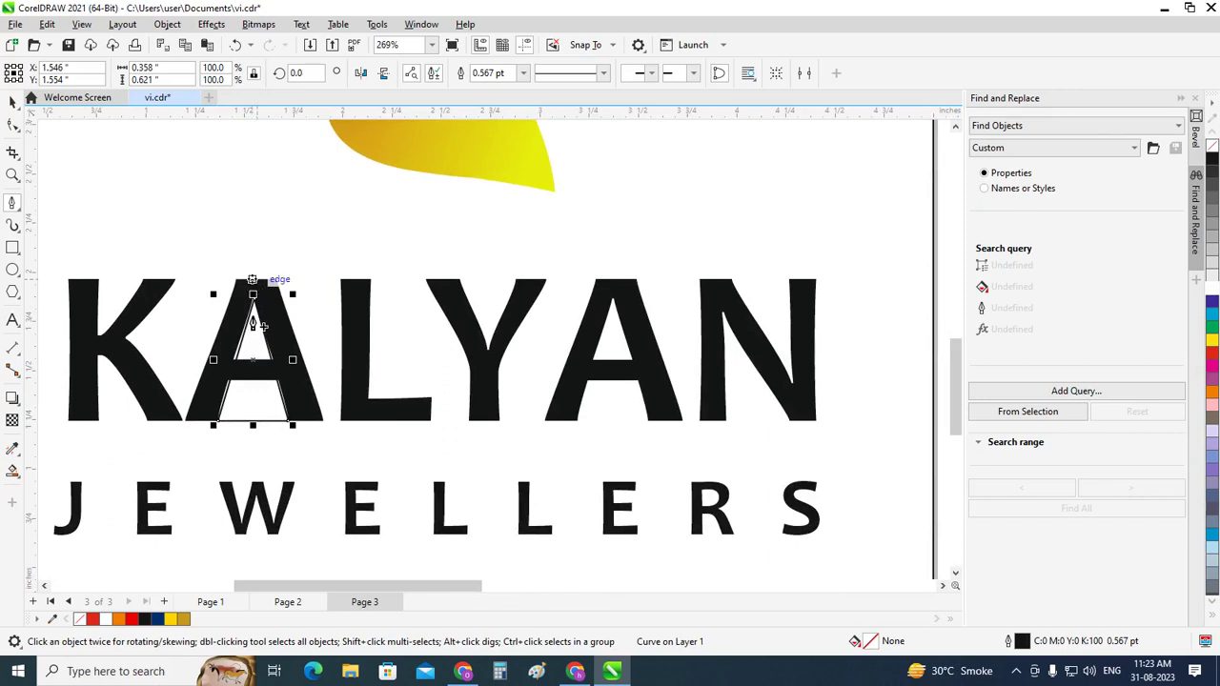
click(218, 421)
scroll(254, 284, up, 1)
scroll(253, 284, up, 1)
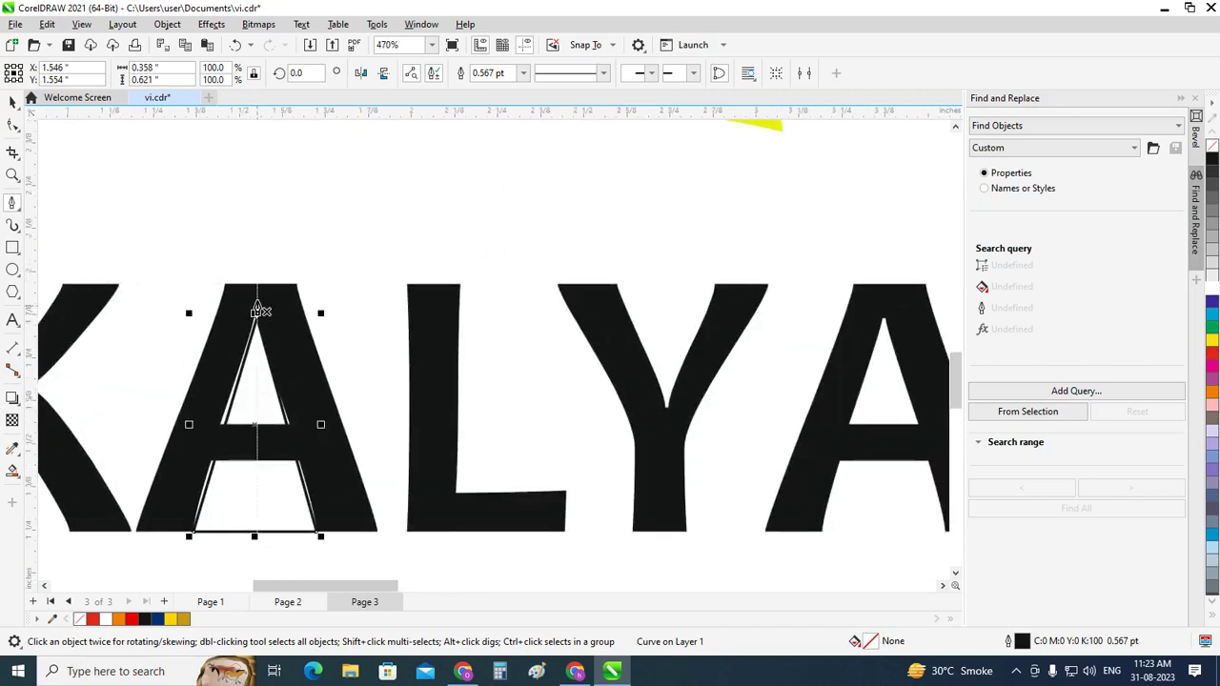
Trace a closed triangle along the A's outer edges: top, bottom-left, bottom-right
click(255, 285)
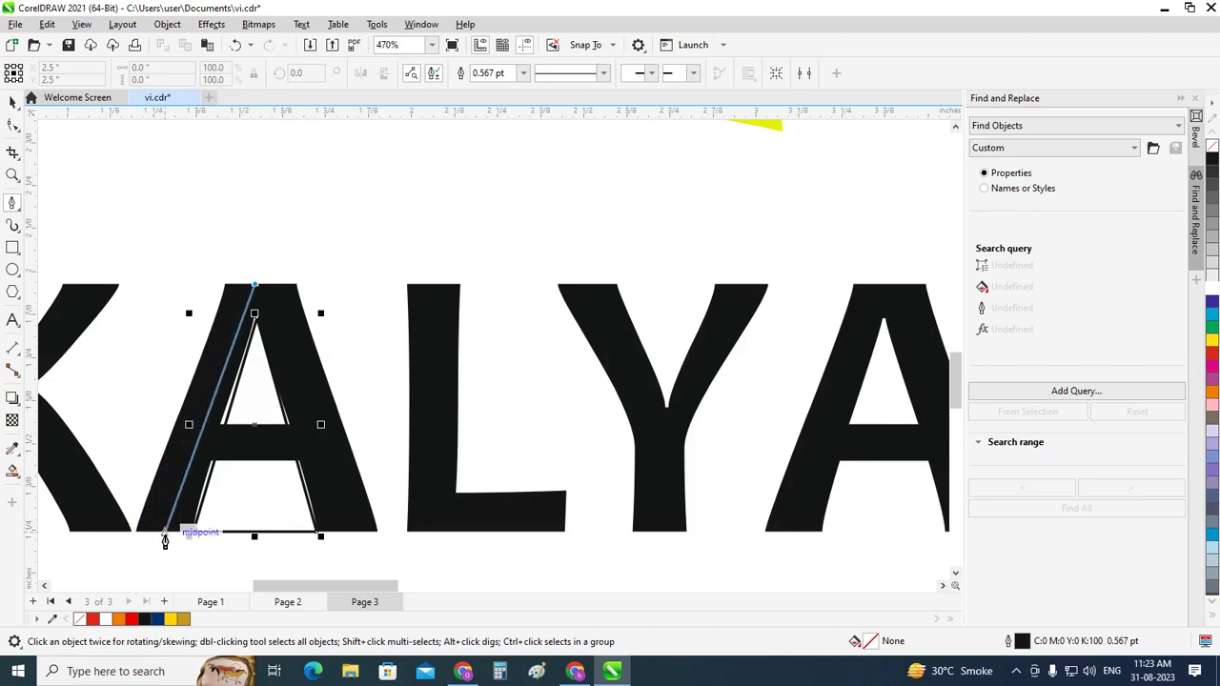
click(164, 536)
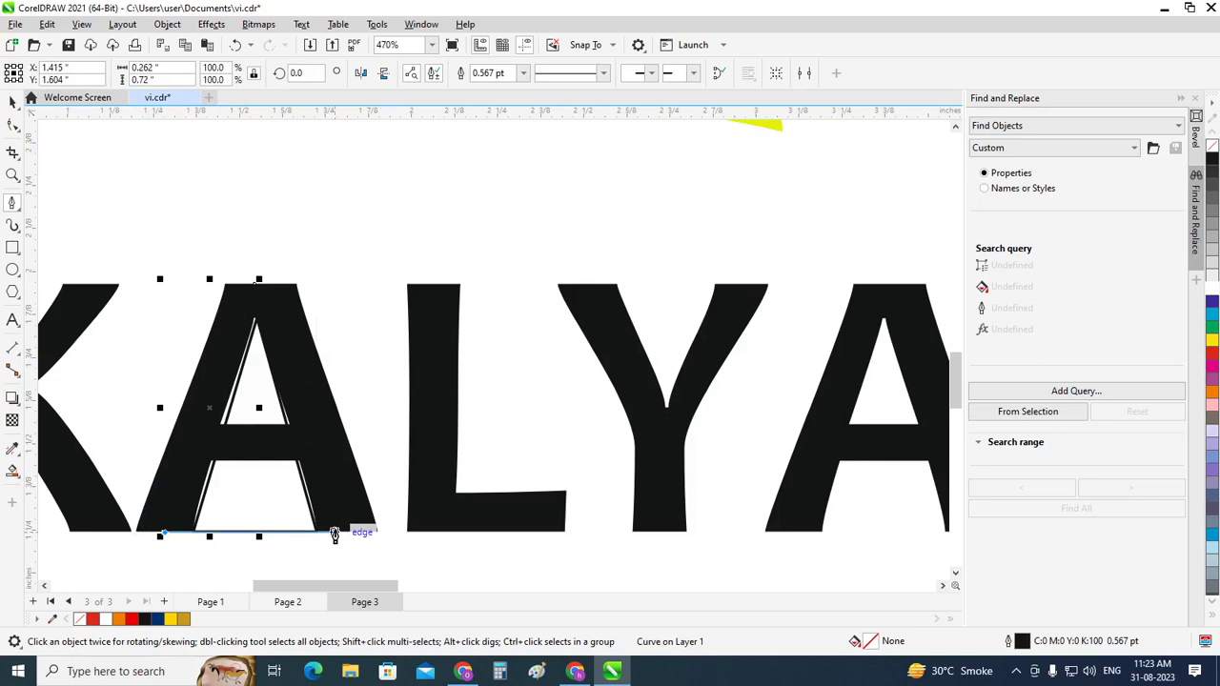
click(338, 534)
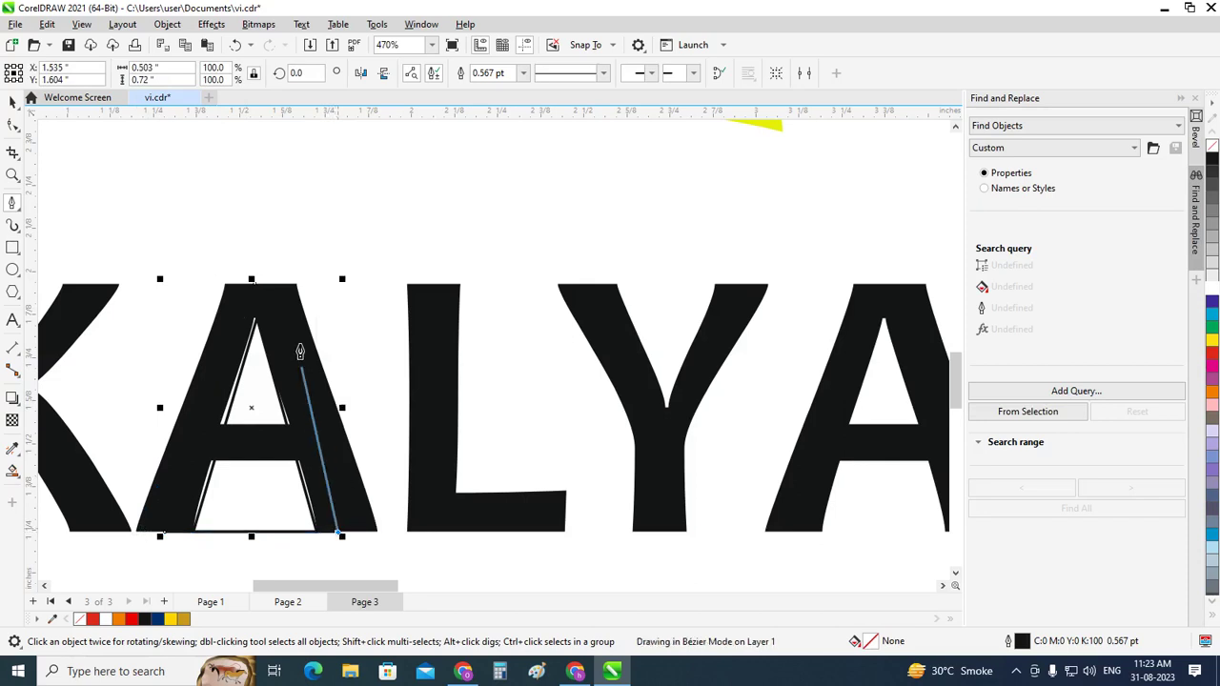
click(253, 285)
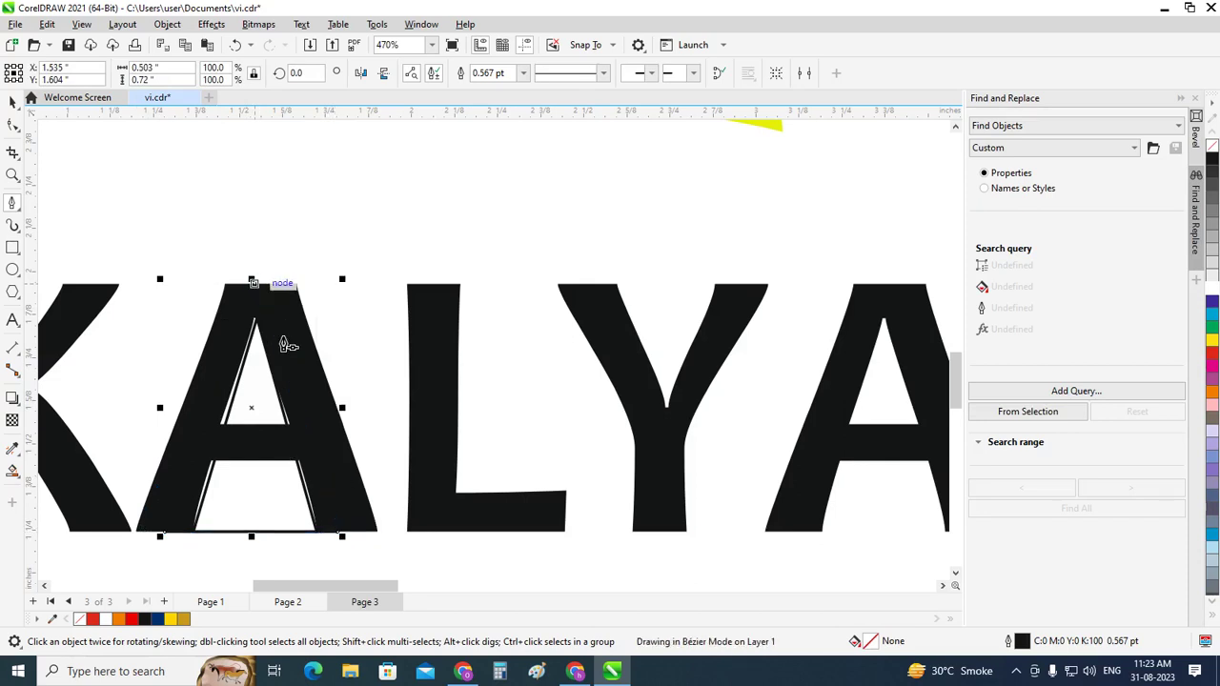
scroll(286, 377, down, 2)
scroll(286, 376, down, 1)
Delete the solid black letter A, leaving the traced outlines
click(11, 103)
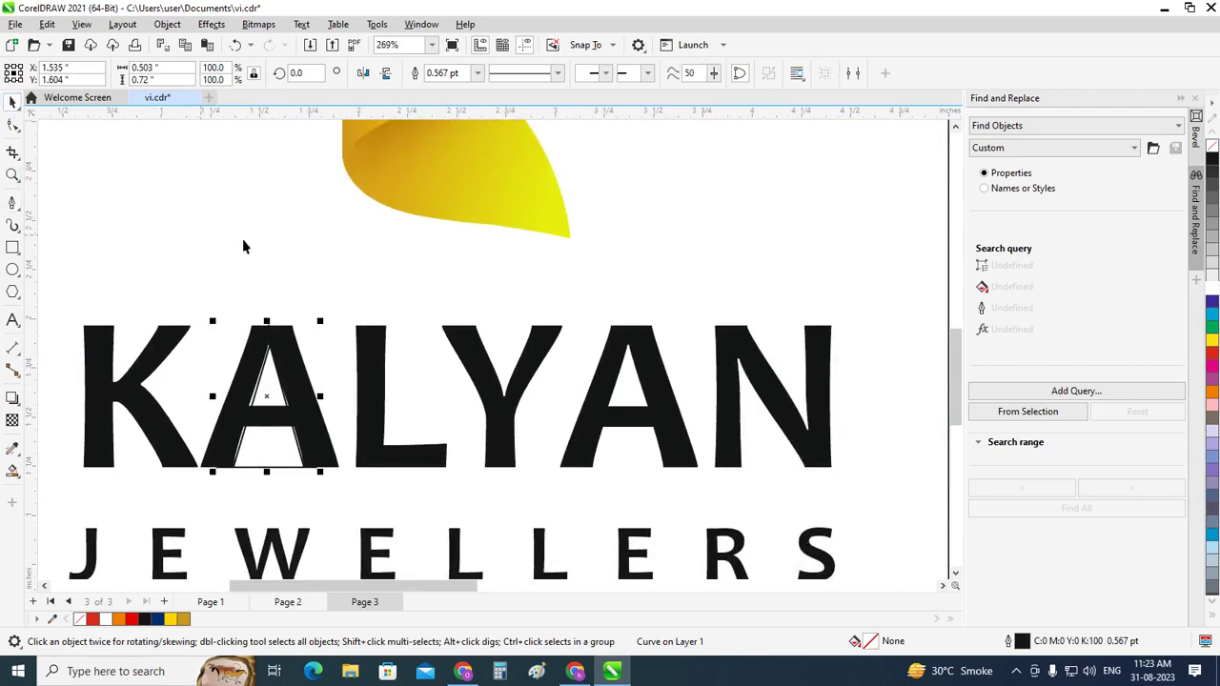
scroll(245, 242, down, 1)
click(313, 406)
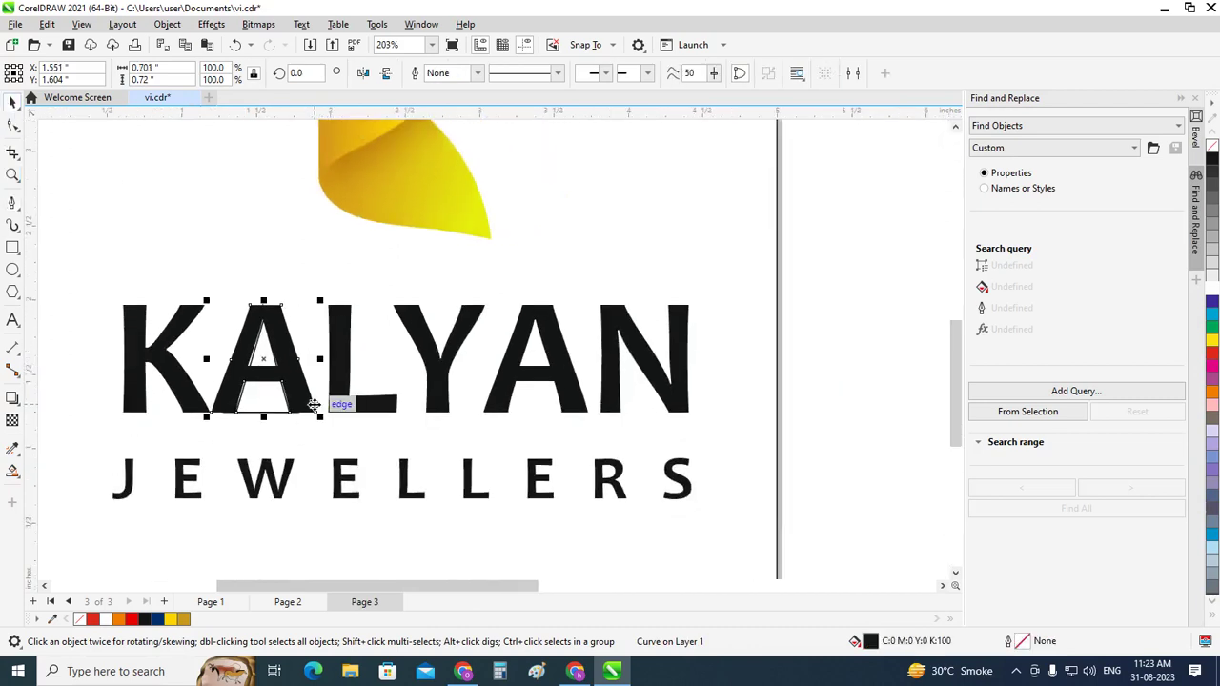
key(Delete)
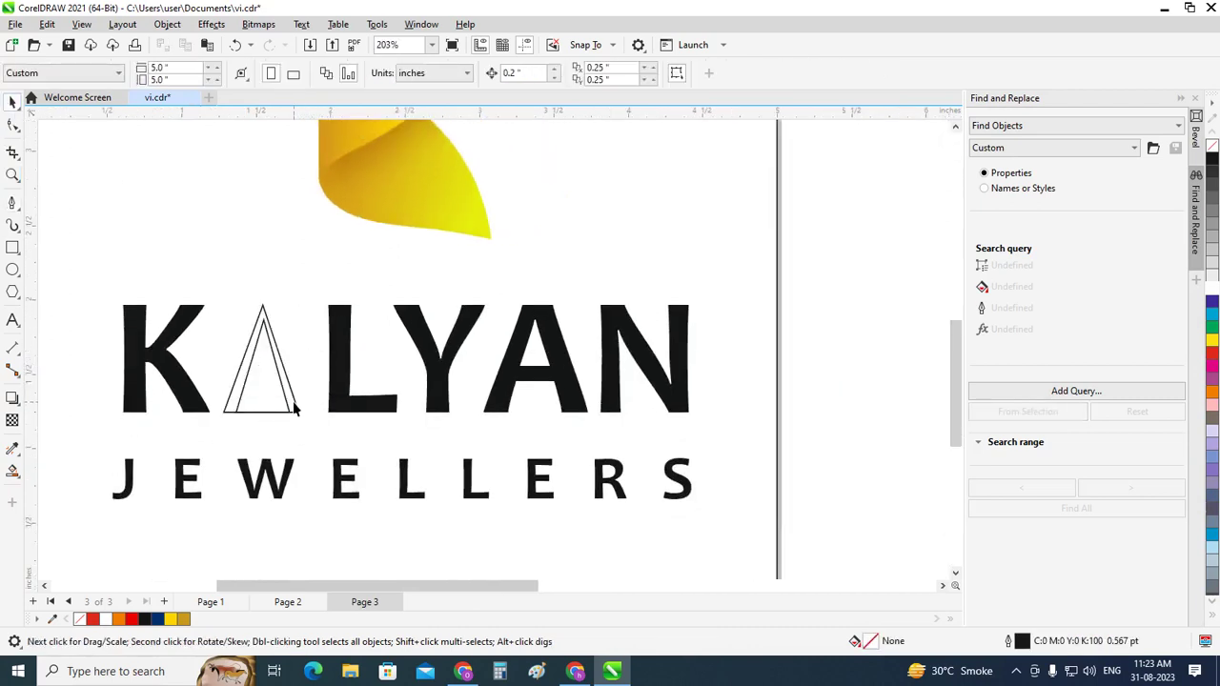
scroll(303, 408, up, 1)
scroll(295, 420, up, 1)
Widen the outer A triangle evenly about its centre to about 122% (0.613 × 0.72 inch)
click(301, 417)
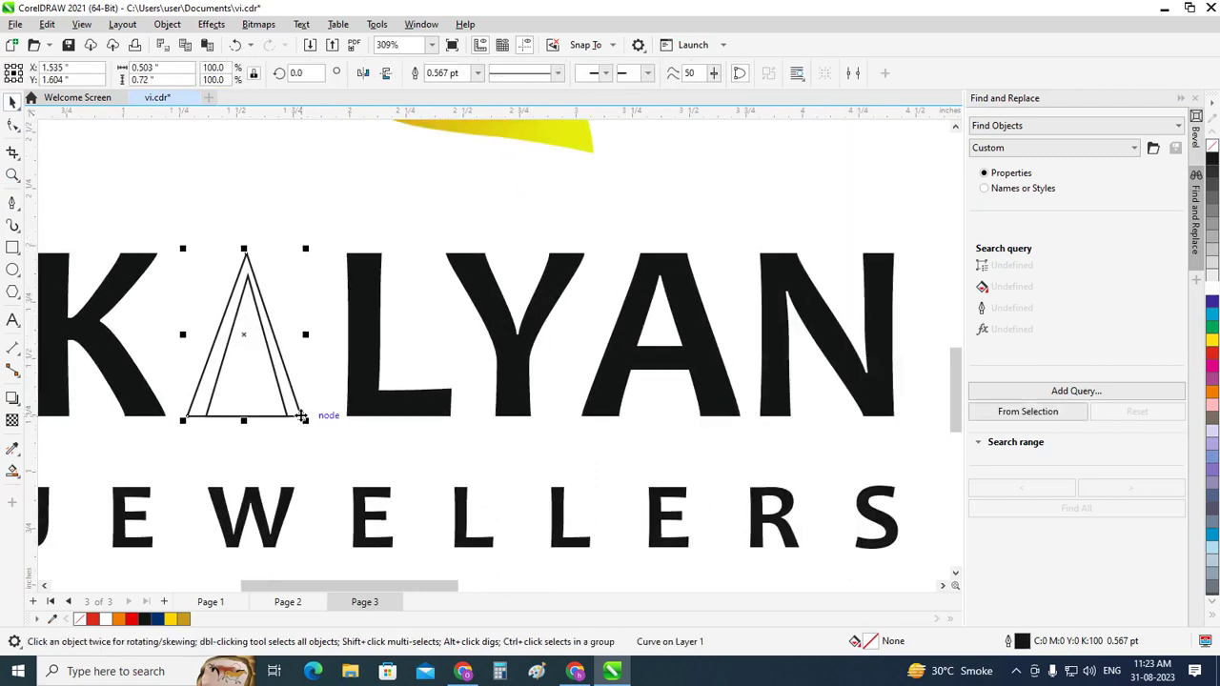
scroll(301, 417, up, 1)
scroll(301, 417, up, 1)
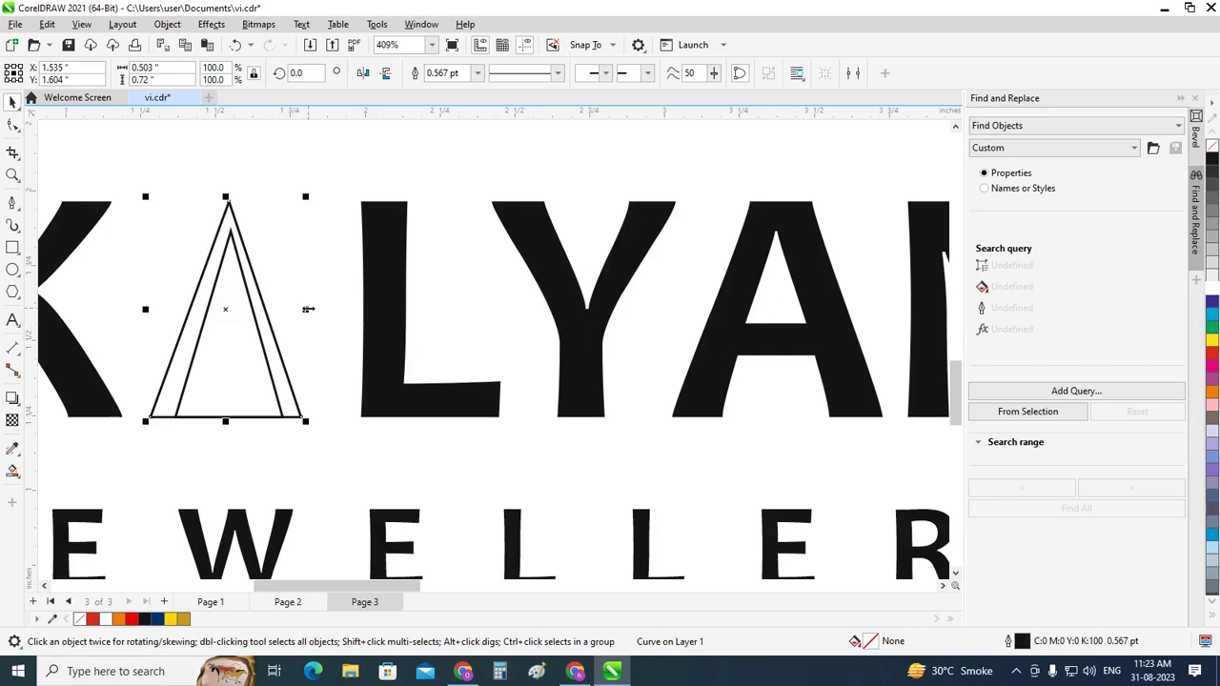
drag(308, 309, 318, 310)
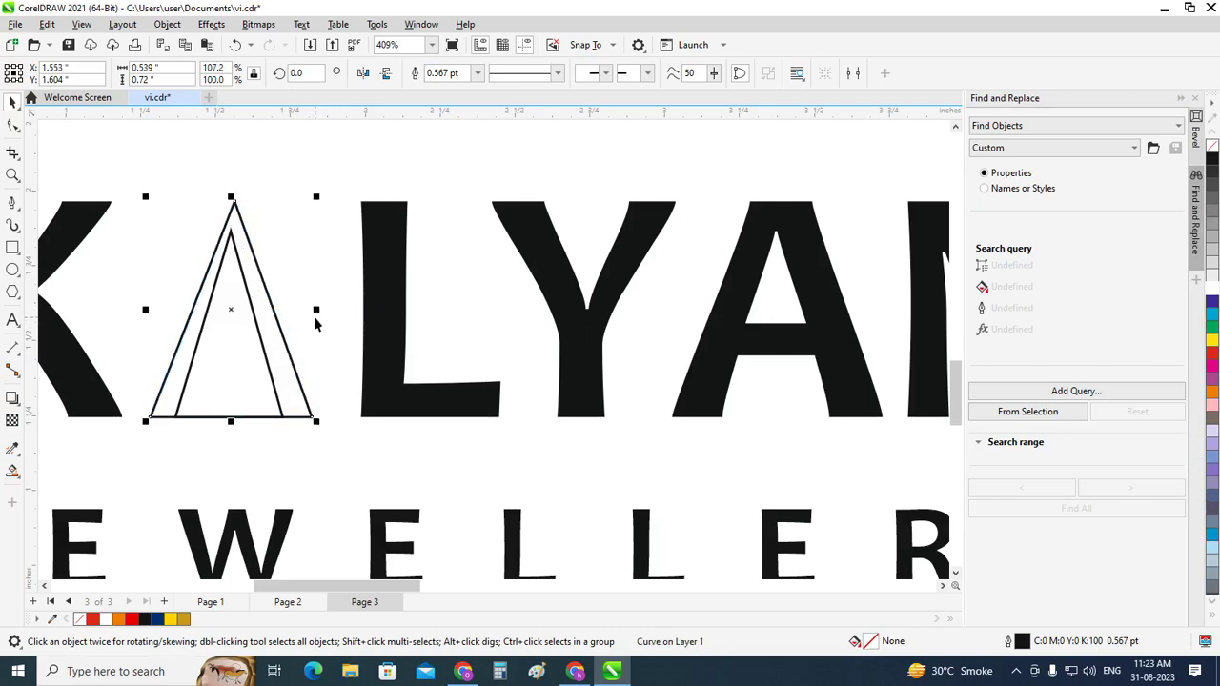
key(ctrl+z)
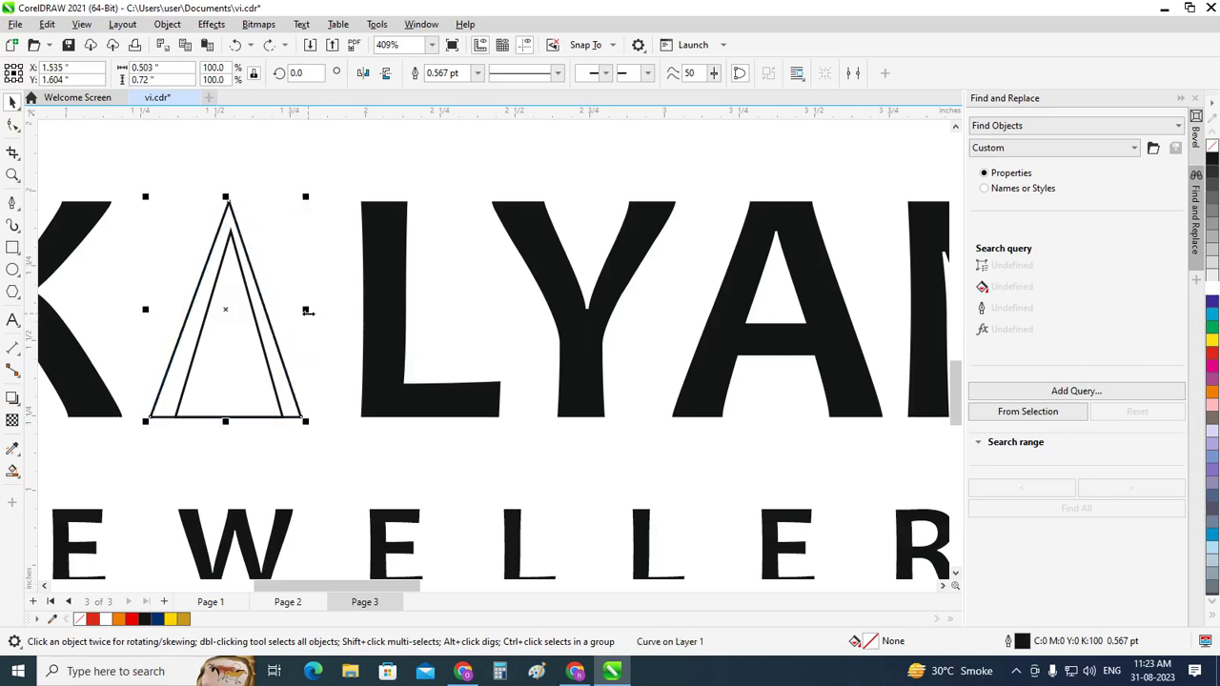
drag(306, 310, 318, 310)
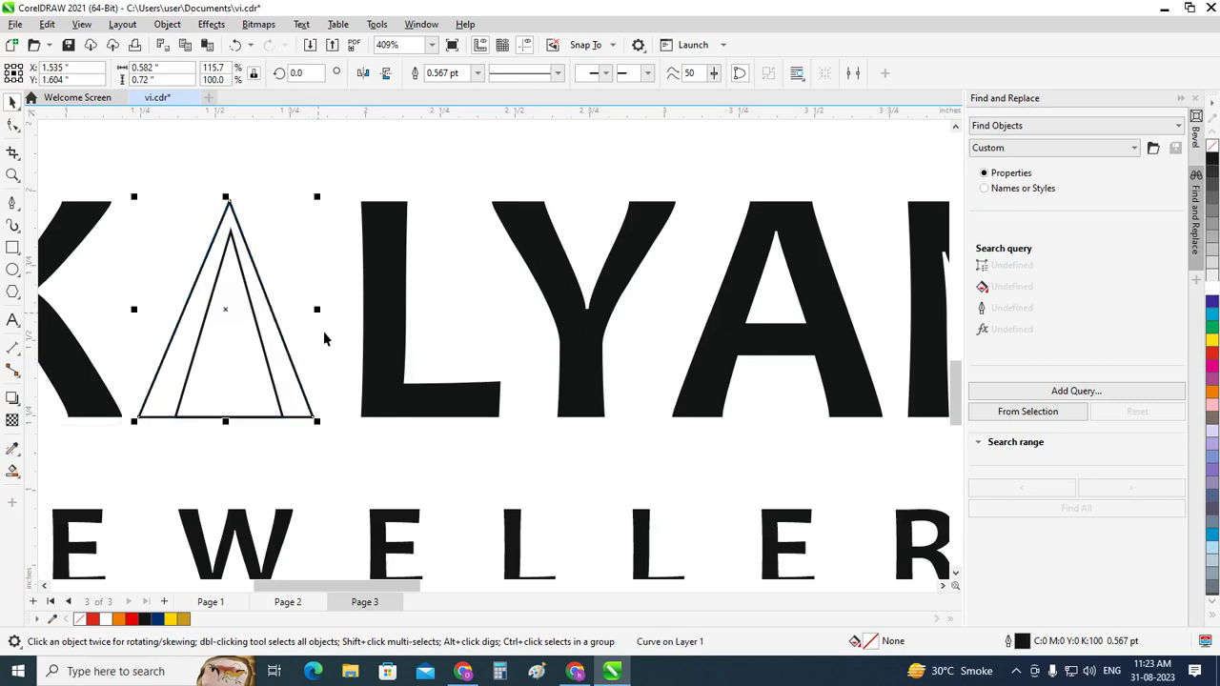
key(ctrl+z)
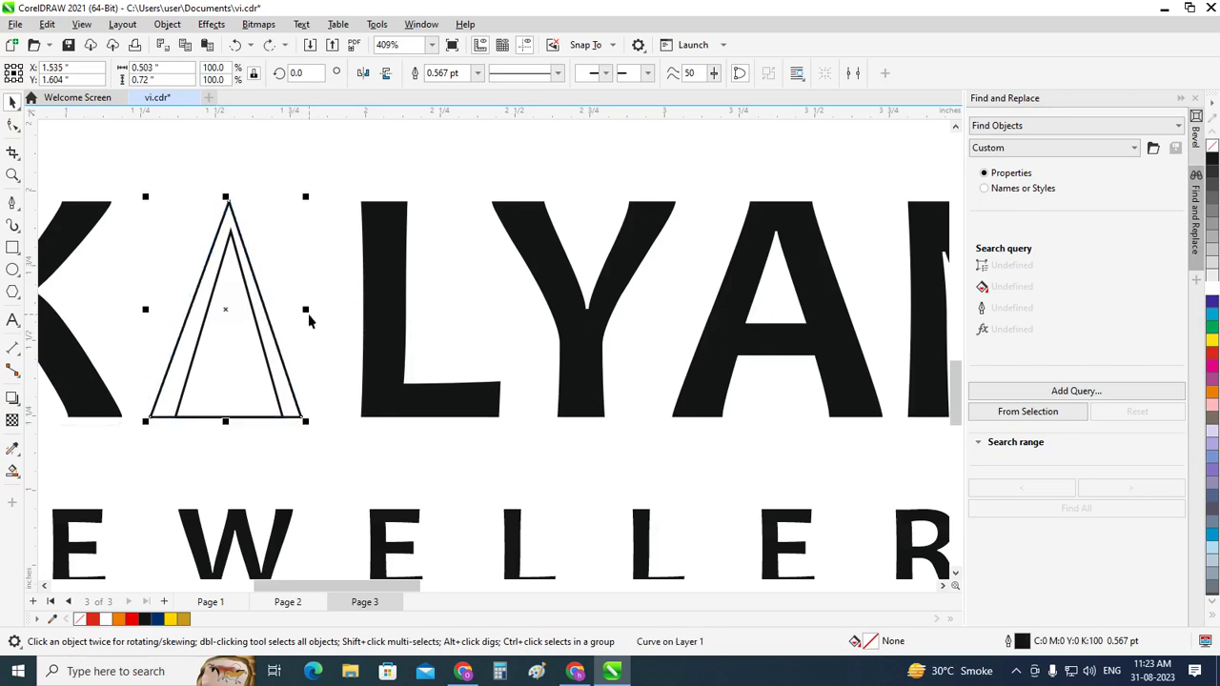
drag(309, 309, 322, 309)
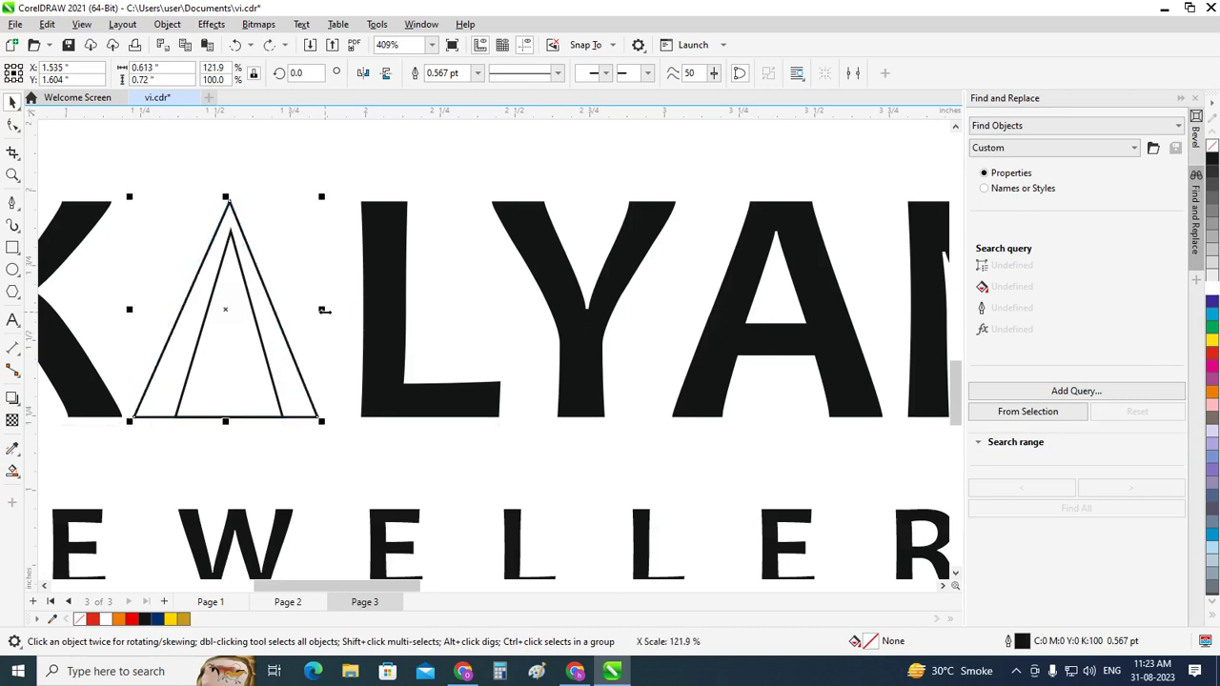
Reselect the A's inner triangle after checking the outer triangle and background square
click(267, 362)
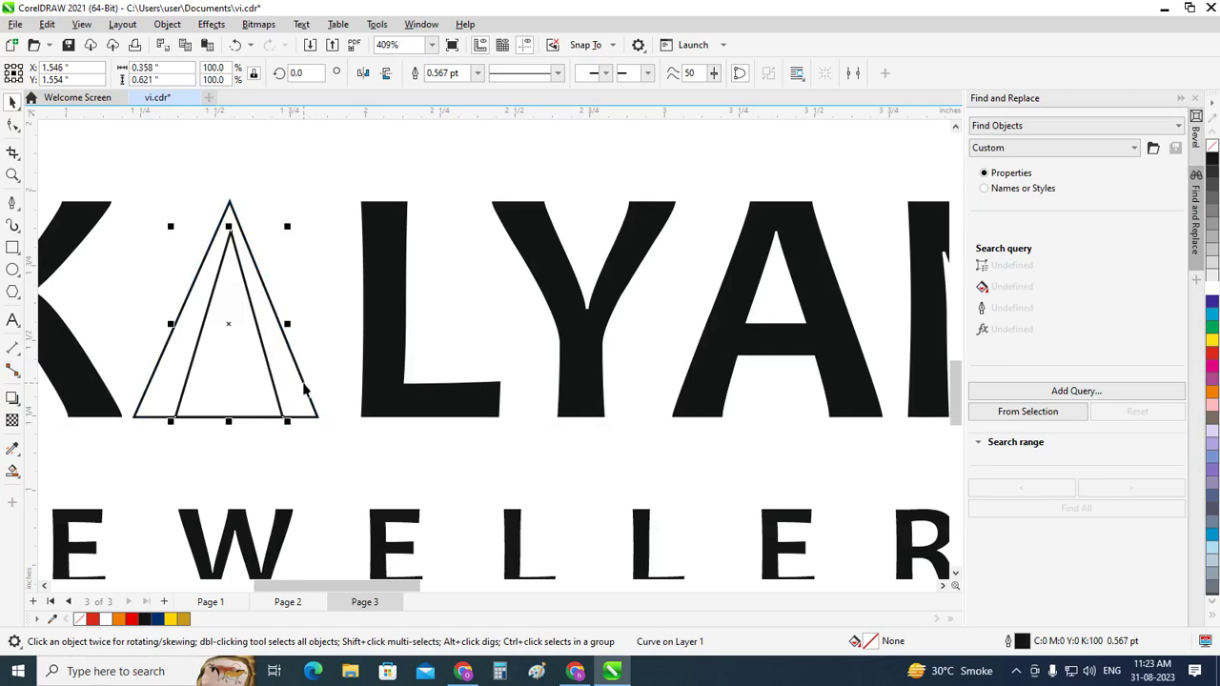
shift+click(302, 386)
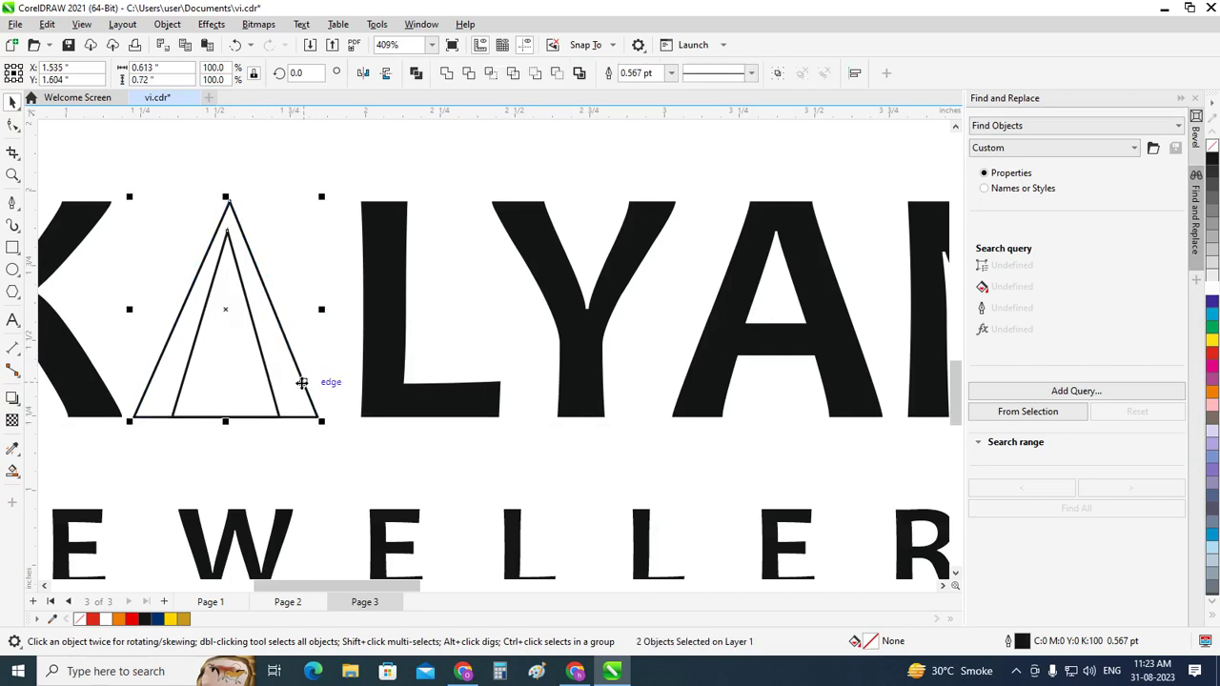
click(285, 391)
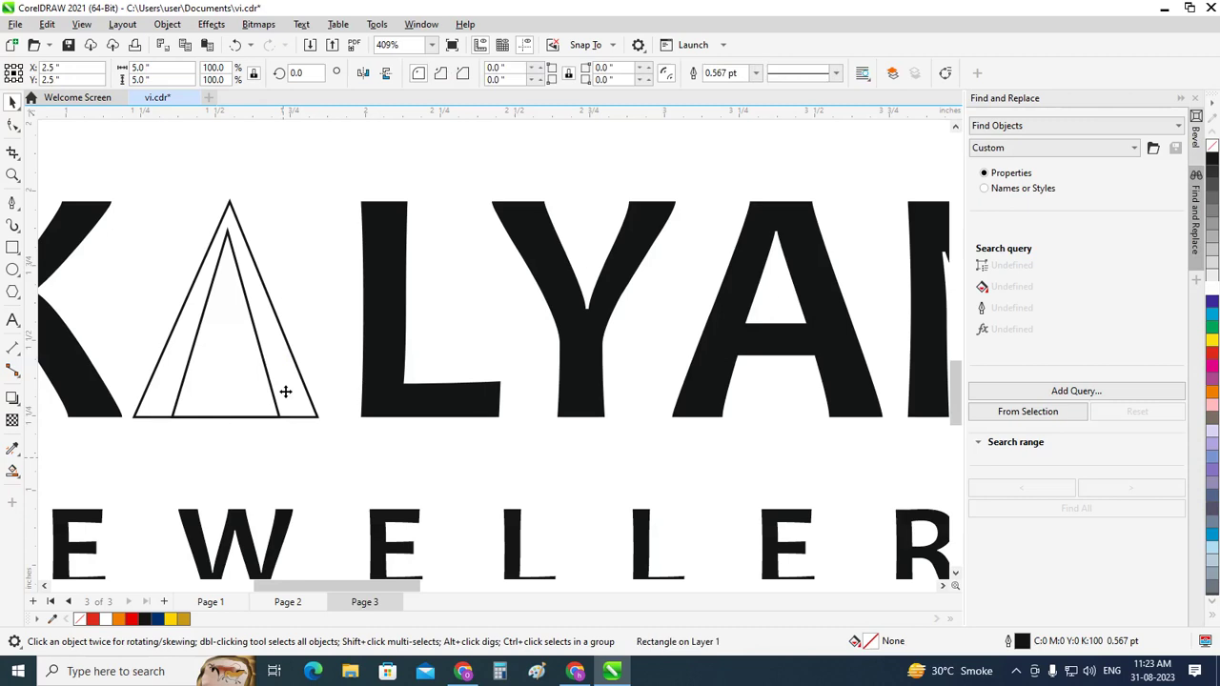
click(243, 289)
scroll(240, 286, up, 1)
Shorten the inner A triangle slightly from its top-middle handle
scroll(238, 286, up, 1)
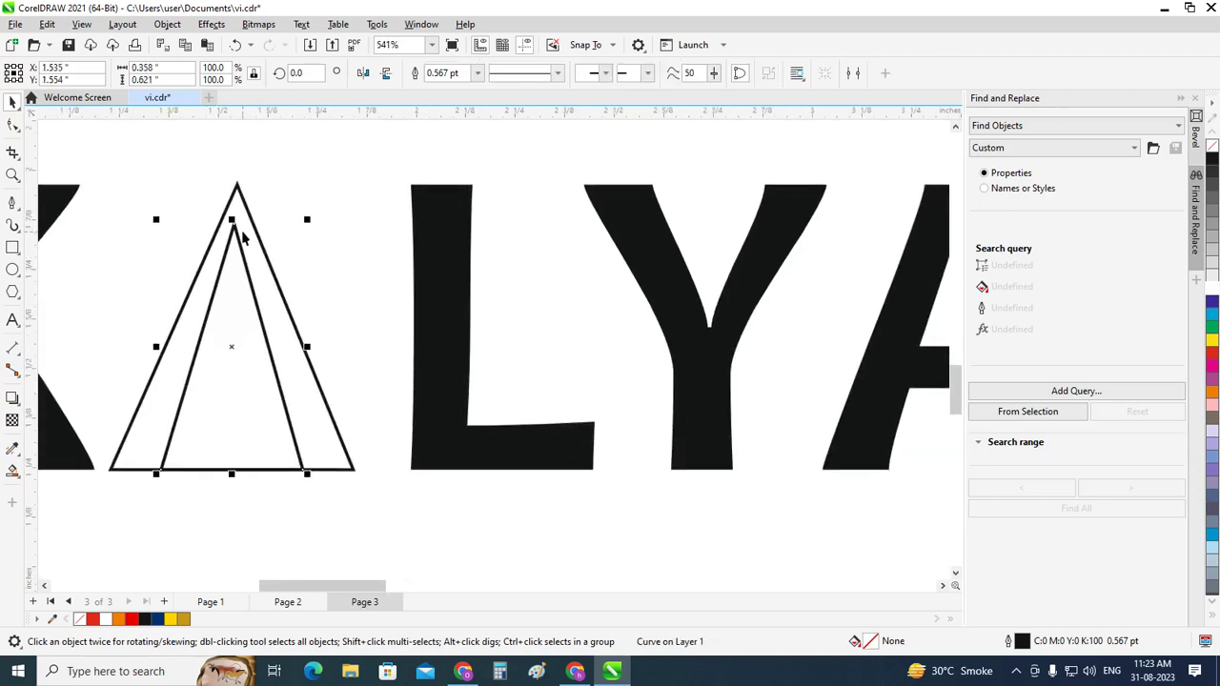
drag(233, 222, 268, 182)
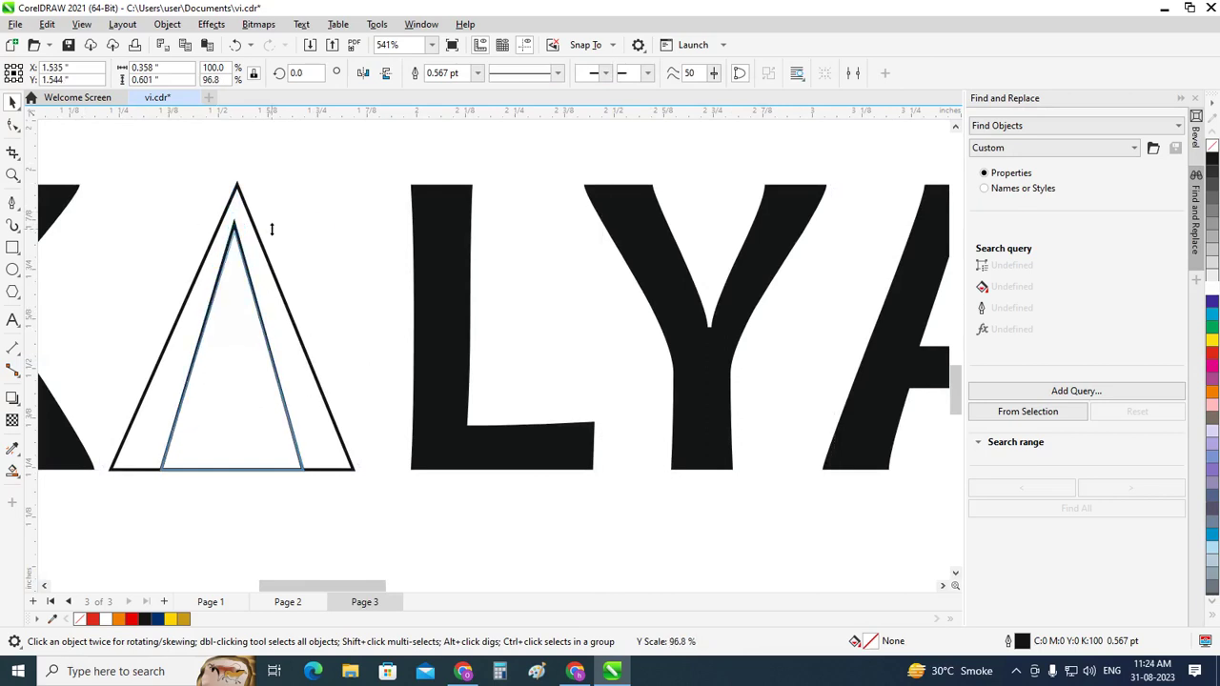
drag(268, 182, 270, 229)
scroll(286, 349, down, 1)
scroll(273, 354, down, 1)
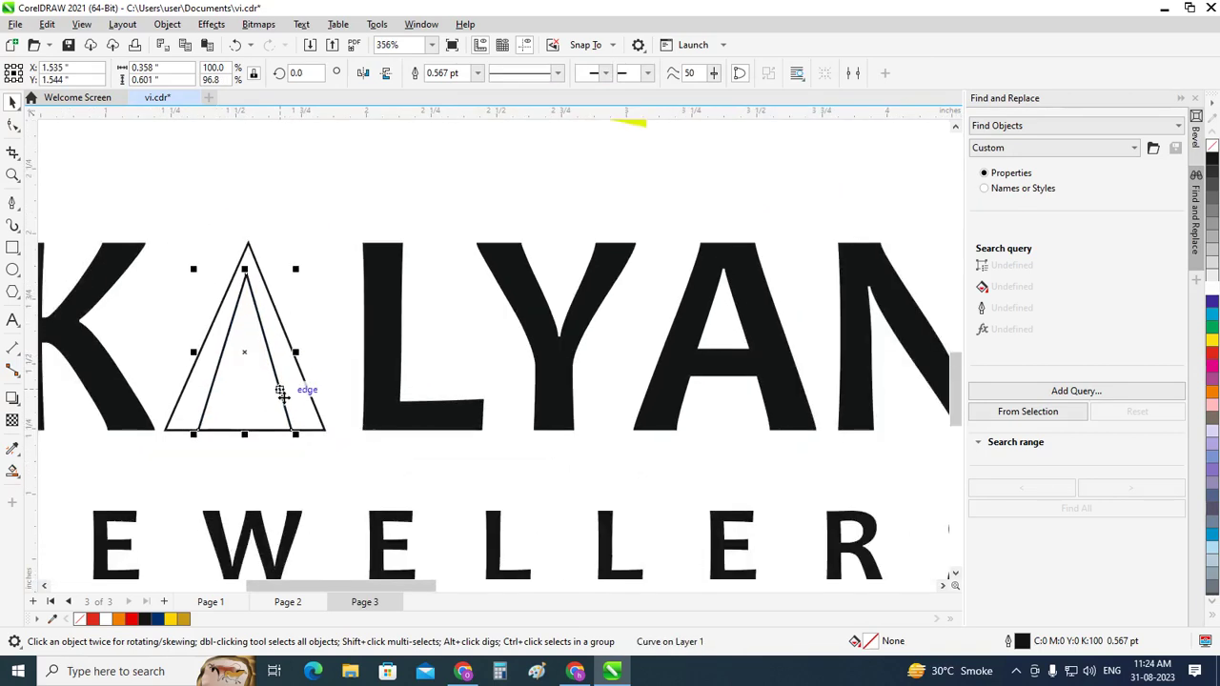
scroll(268, 250, up, 1)
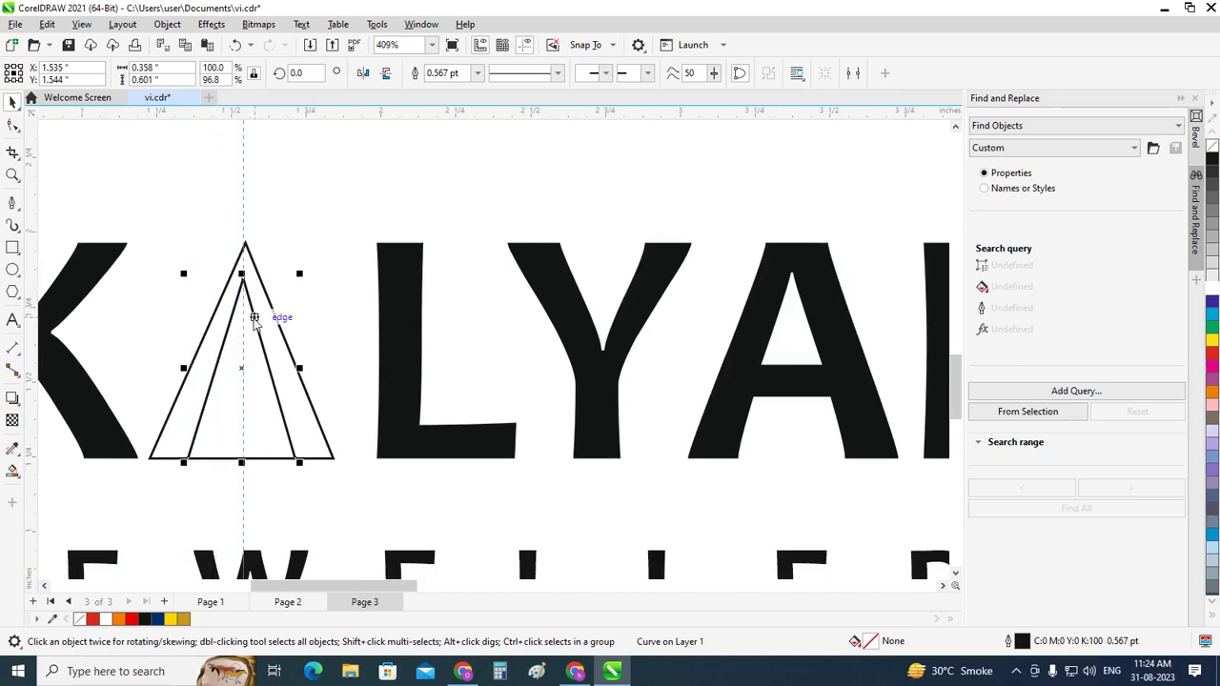
Move the vertical guideline left to 1.546 inch, through the outer triangle's apex
click(244, 250)
scroll(245, 246, up, 3)
scroll(280, 230, up, 2)
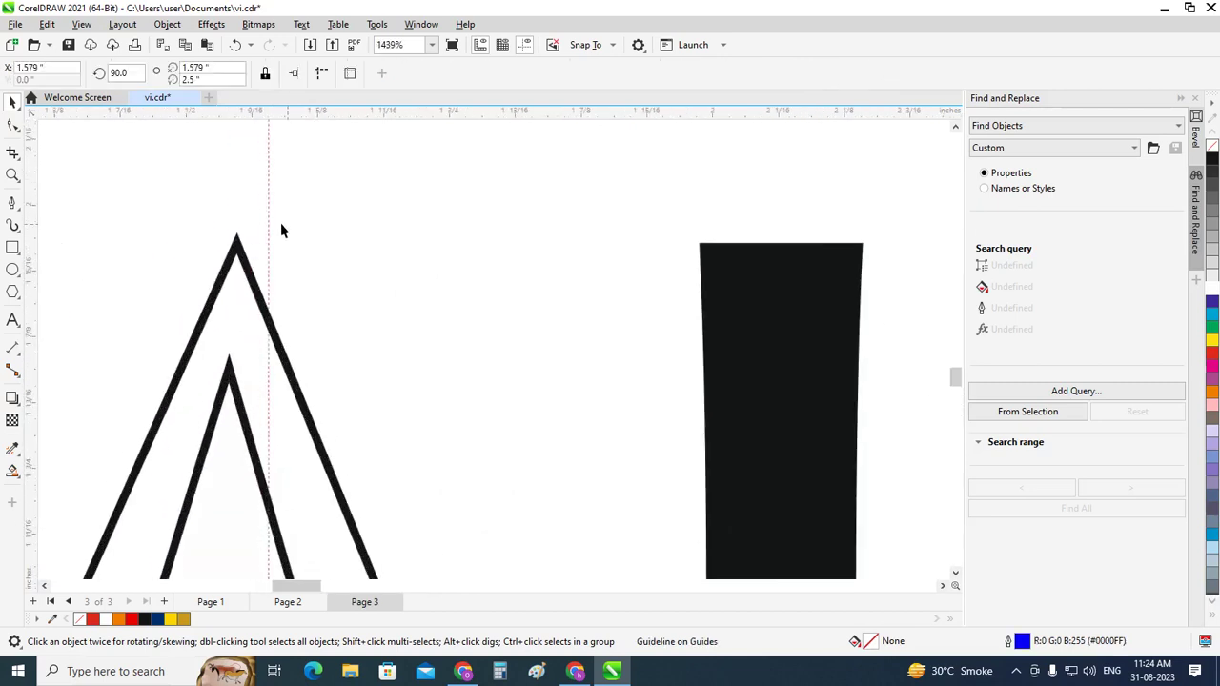
drag(269, 218, 240, 223)
scroll(233, 276, down, 2)
scroll(257, 321, down, 3)
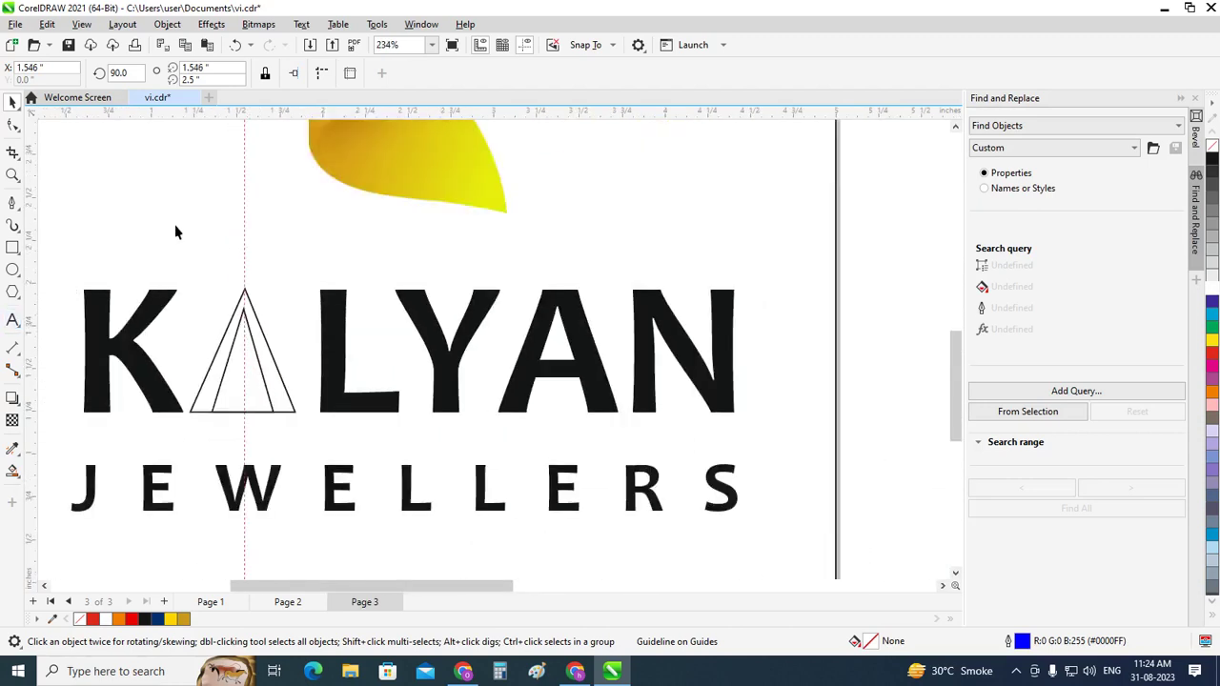
scroll(348, 279, down, 1)
Delete the two-triangle A outline from KALYAN
click(93, 273)
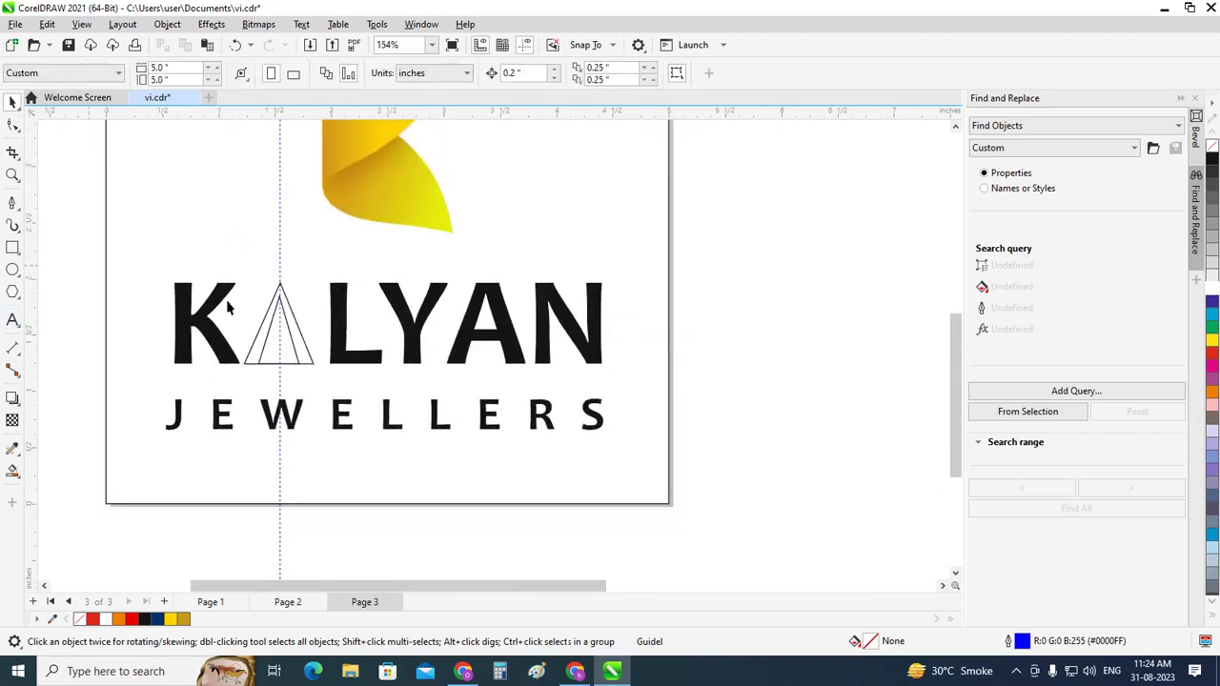
click(264, 337)
click(264, 338)
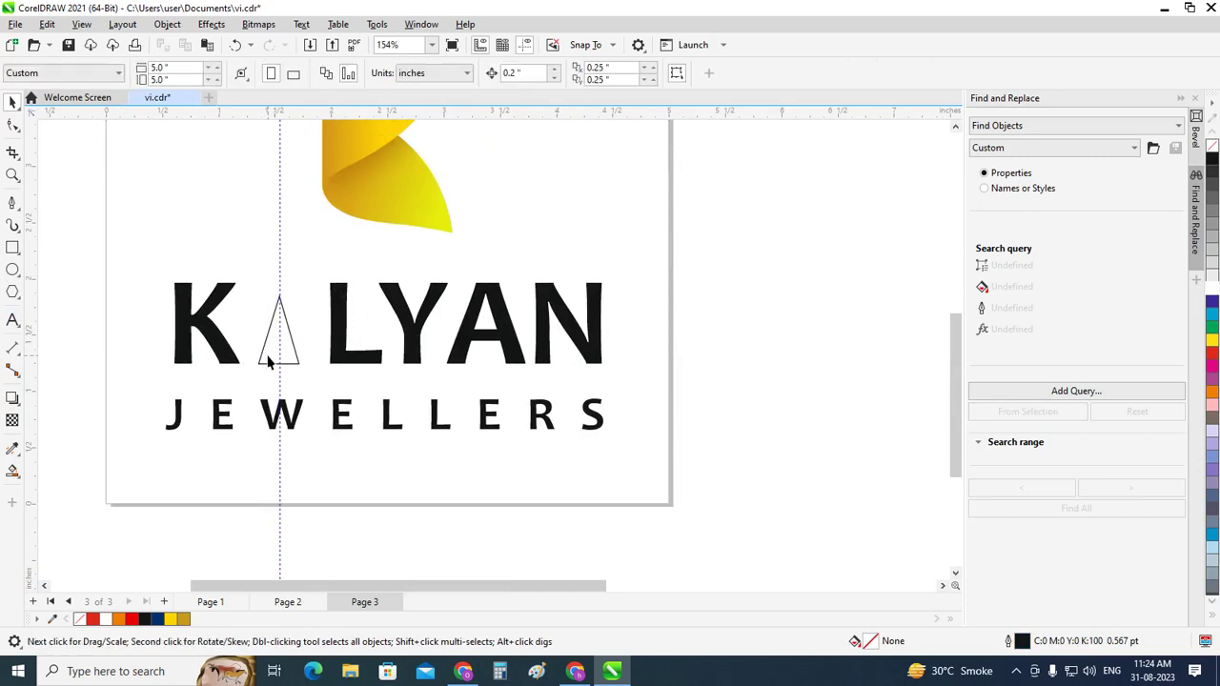
click(268, 361)
click(264, 359)
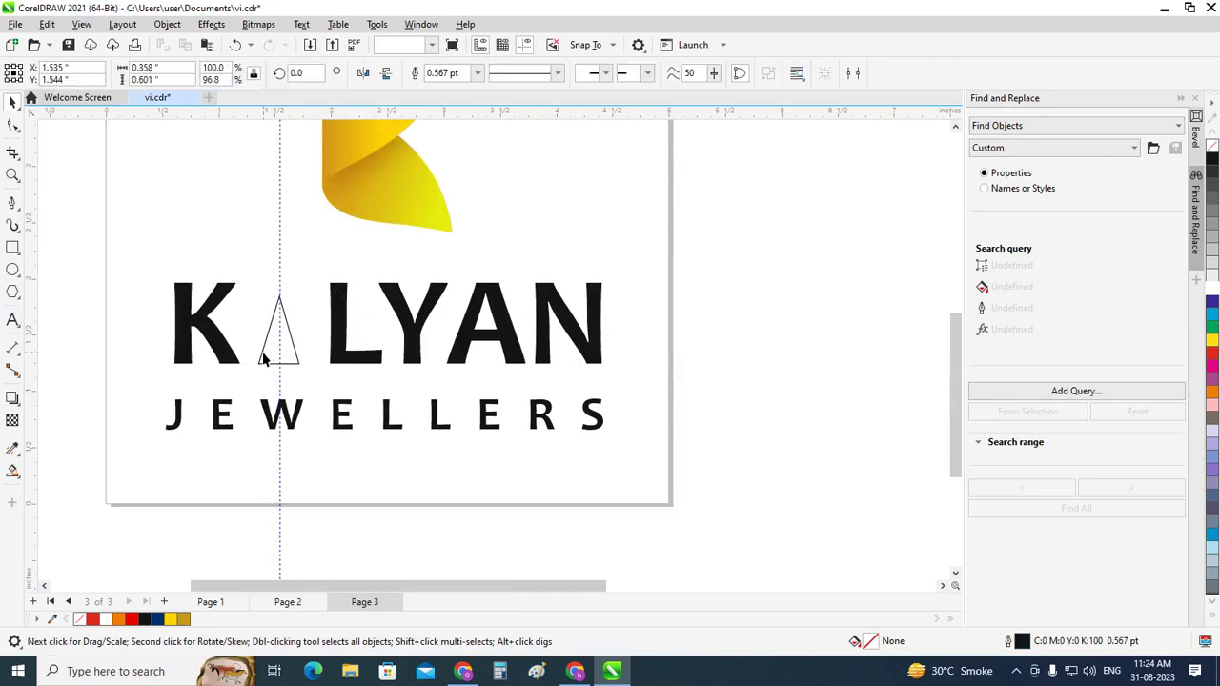
key(Delete)
scroll(109, 348, down, 3)
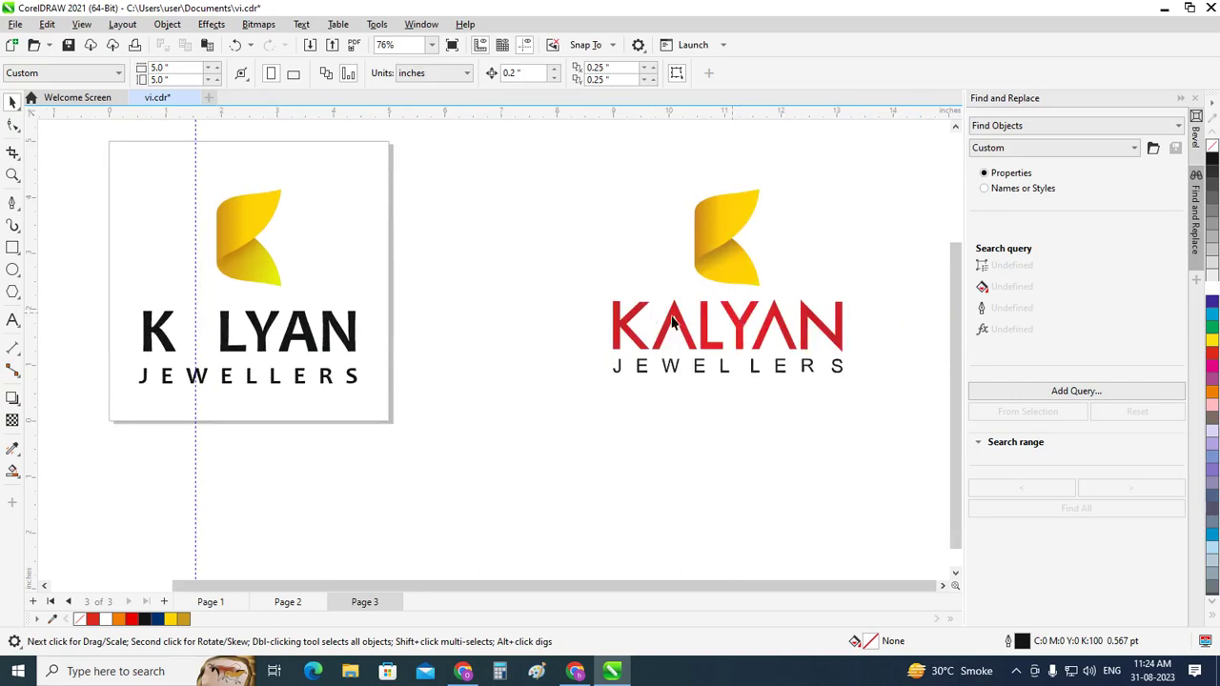
Undo repeatedly until the original solid black letter A returns
key(ctrl+z)
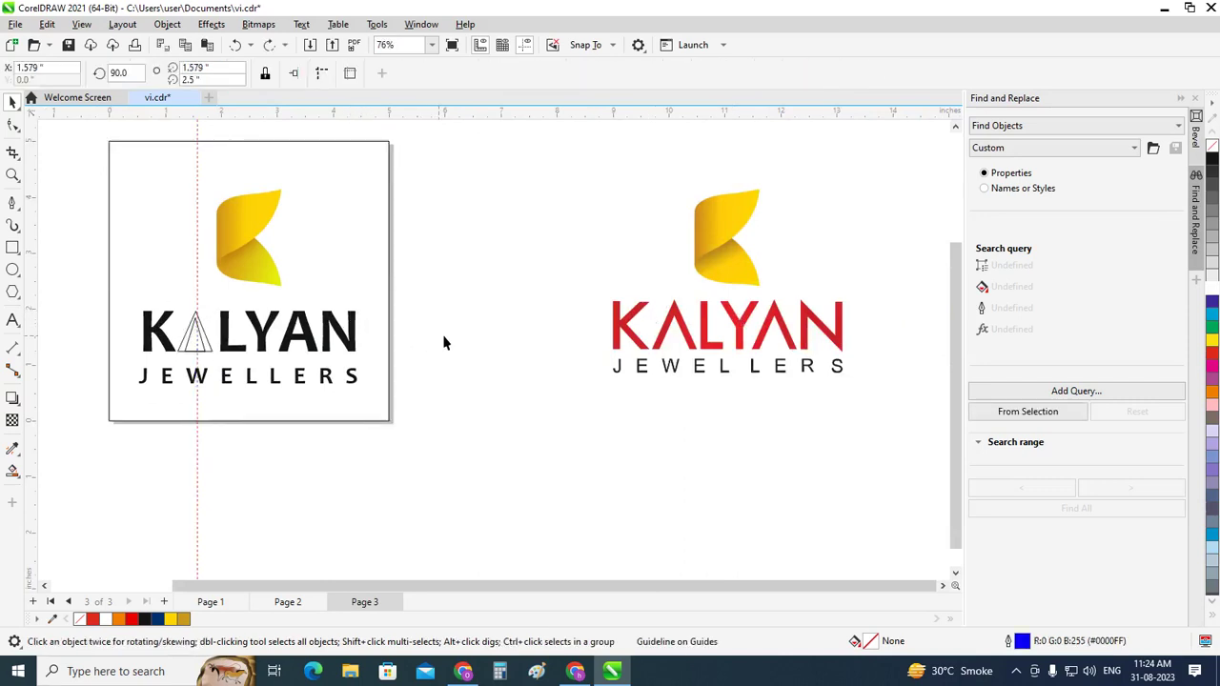
key(ctrl+z)
key(ctrl+z)
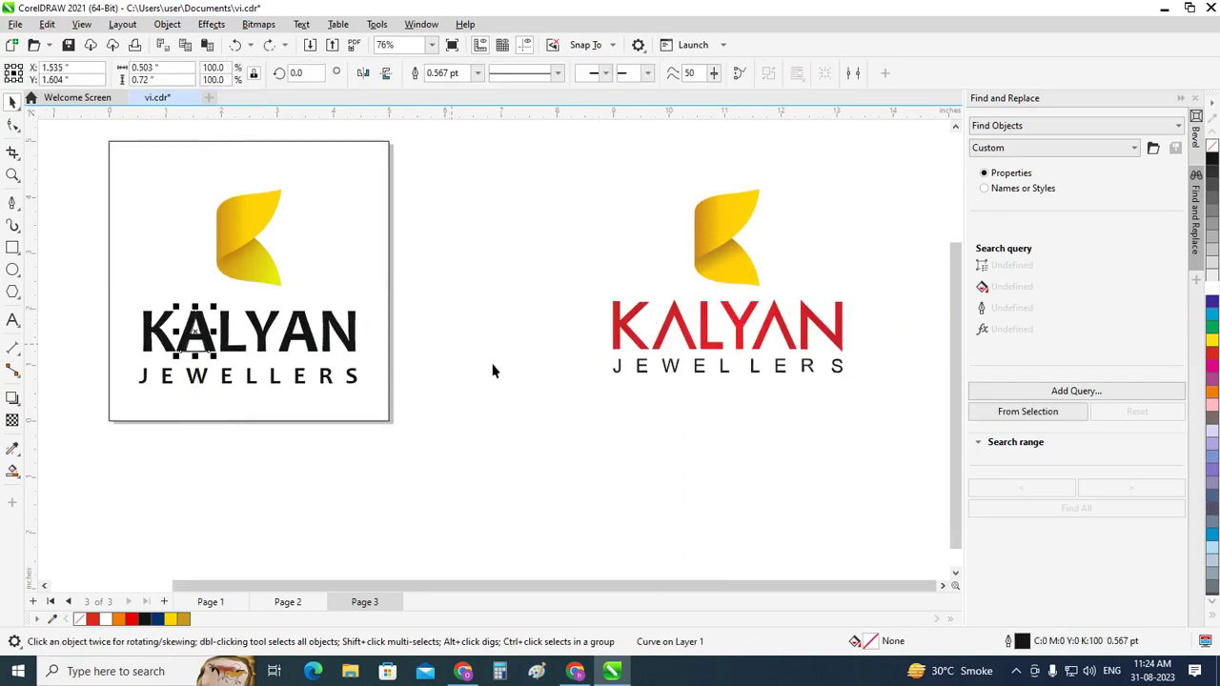
key(ctrl+z)
key(ctrl+z)
key(ctrl+z)
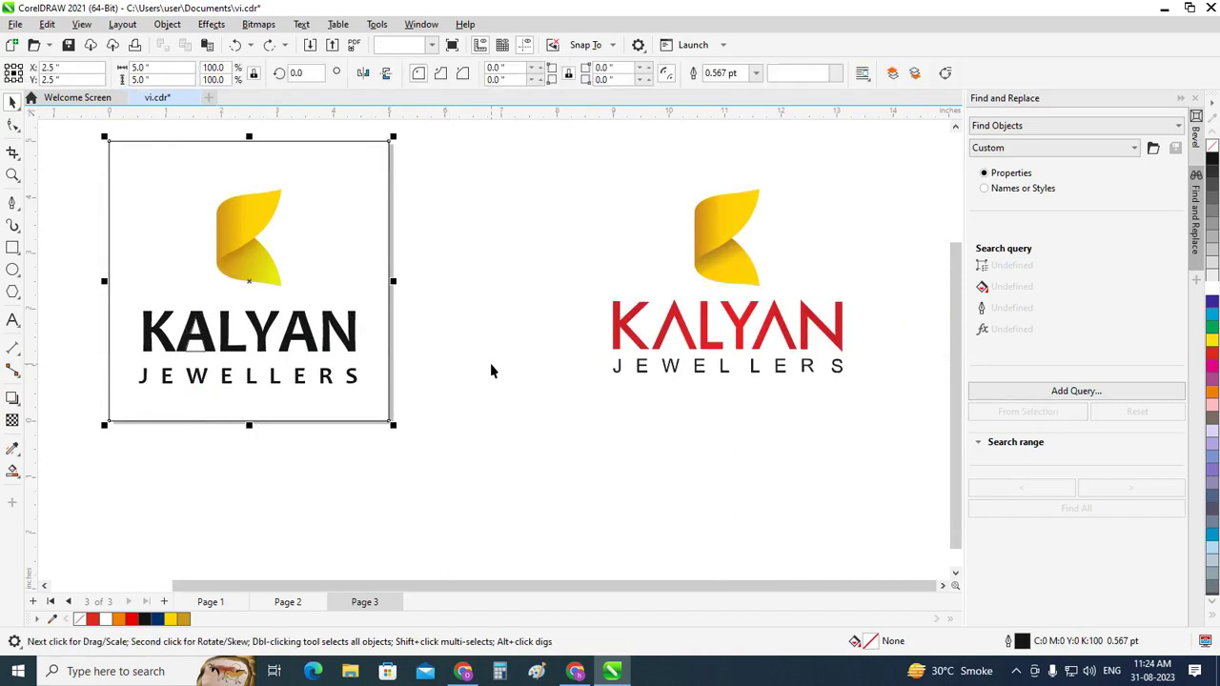
key(ctrl+z)
key(ctrl+z)
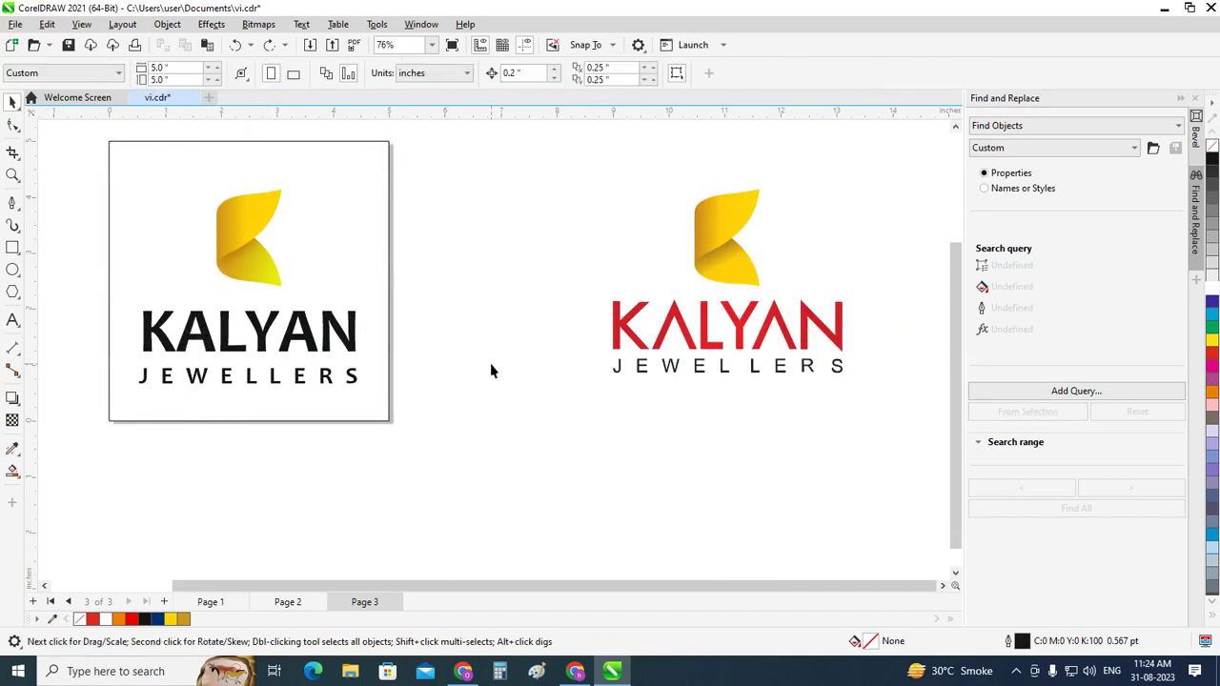
key(ctrl+z)
key(ctrl+z)
key(ctrl+z)
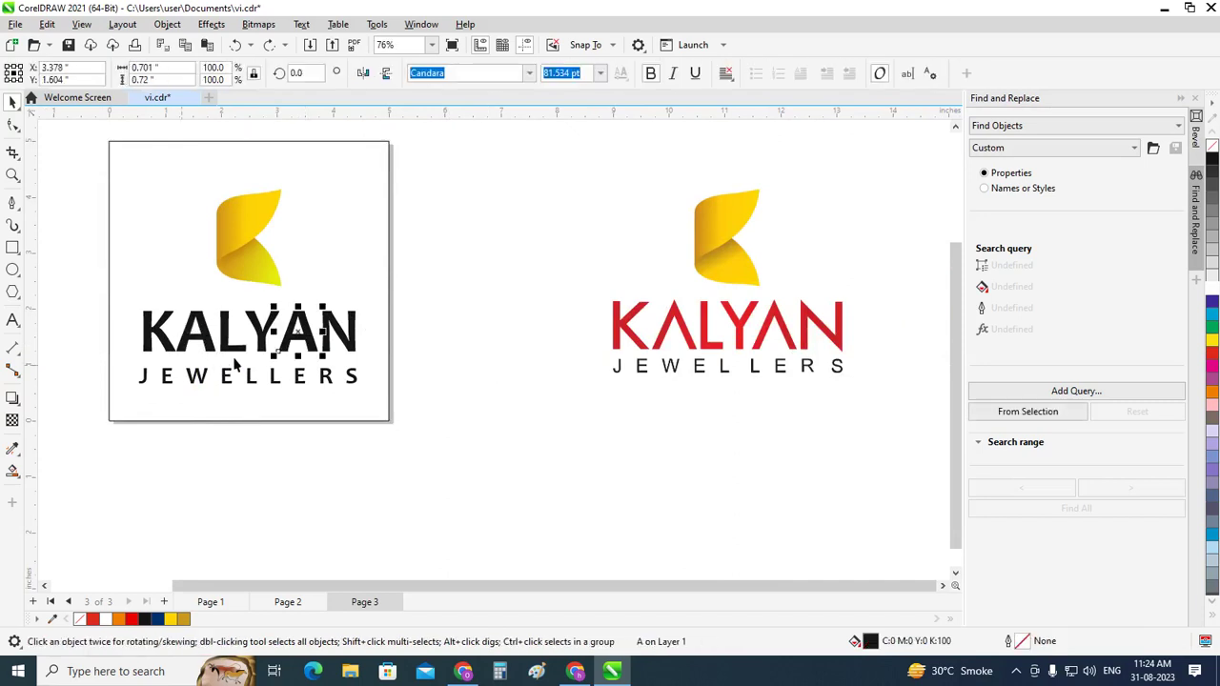
key(ctrl+z)
Select the KALYAN letters and copy the red reference K's attributes with the Attributes Eyedropper
scroll(428, 354, up, 1)
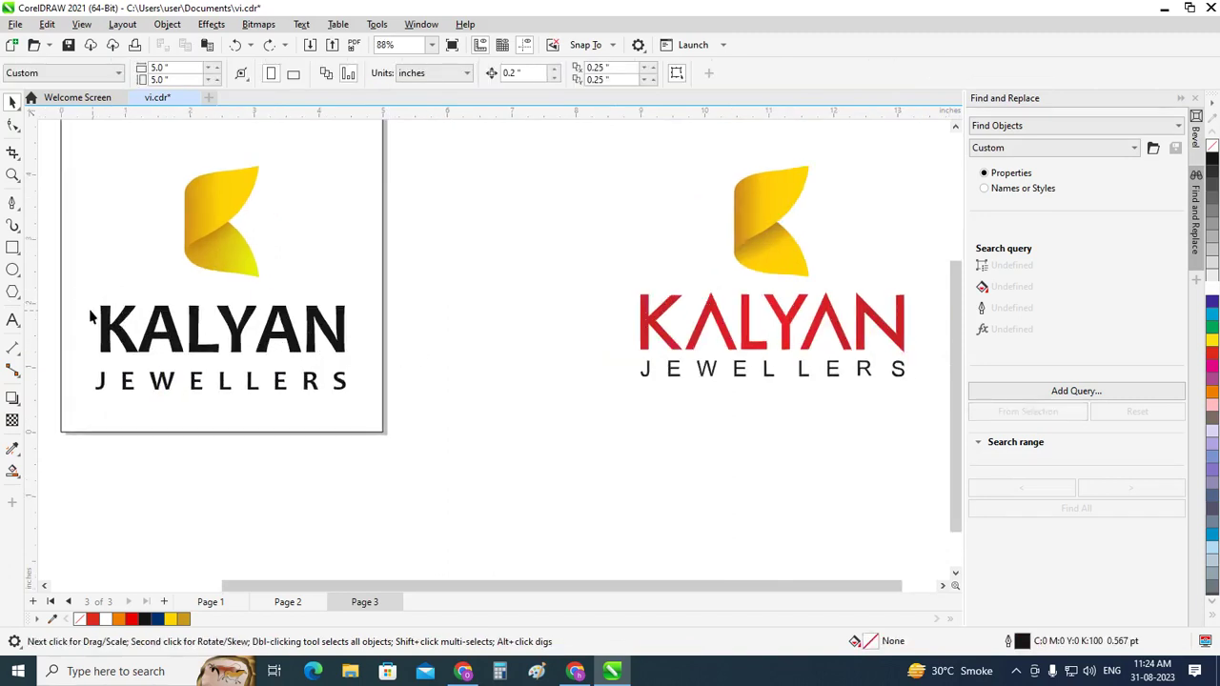
drag(47, 283, 420, 368)
scroll(480, 346, up, 1)
click(12, 448)
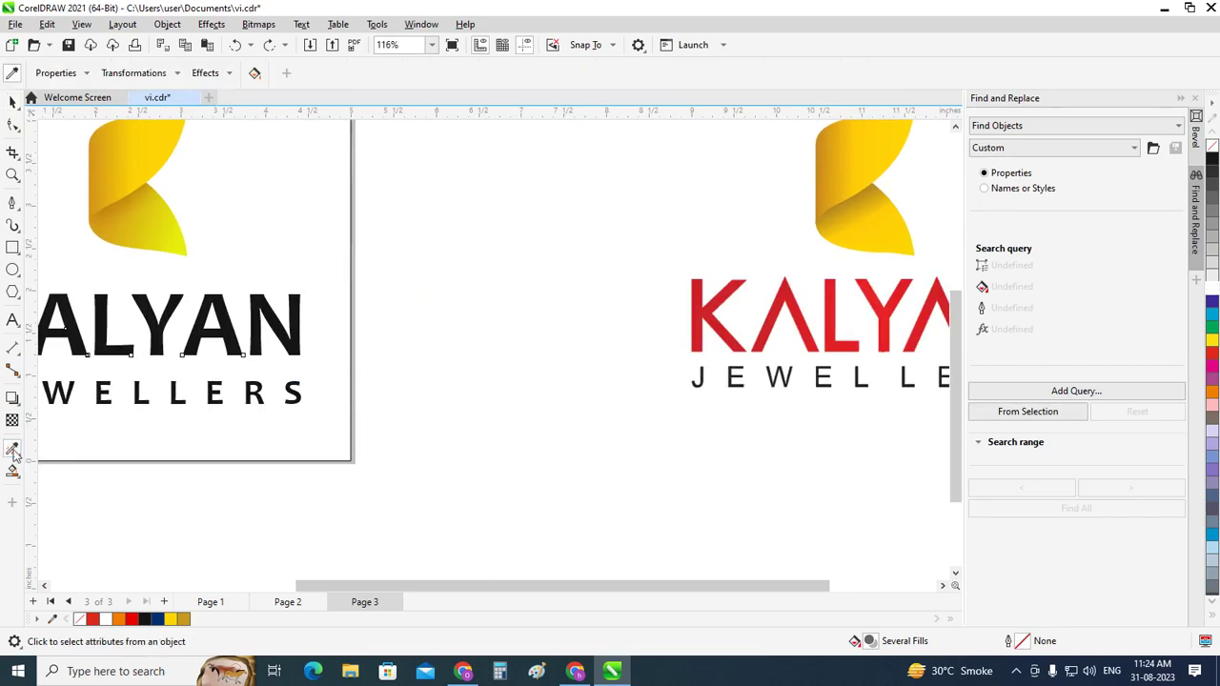
scroll(754, 340, up, 3)
click(702, 325)
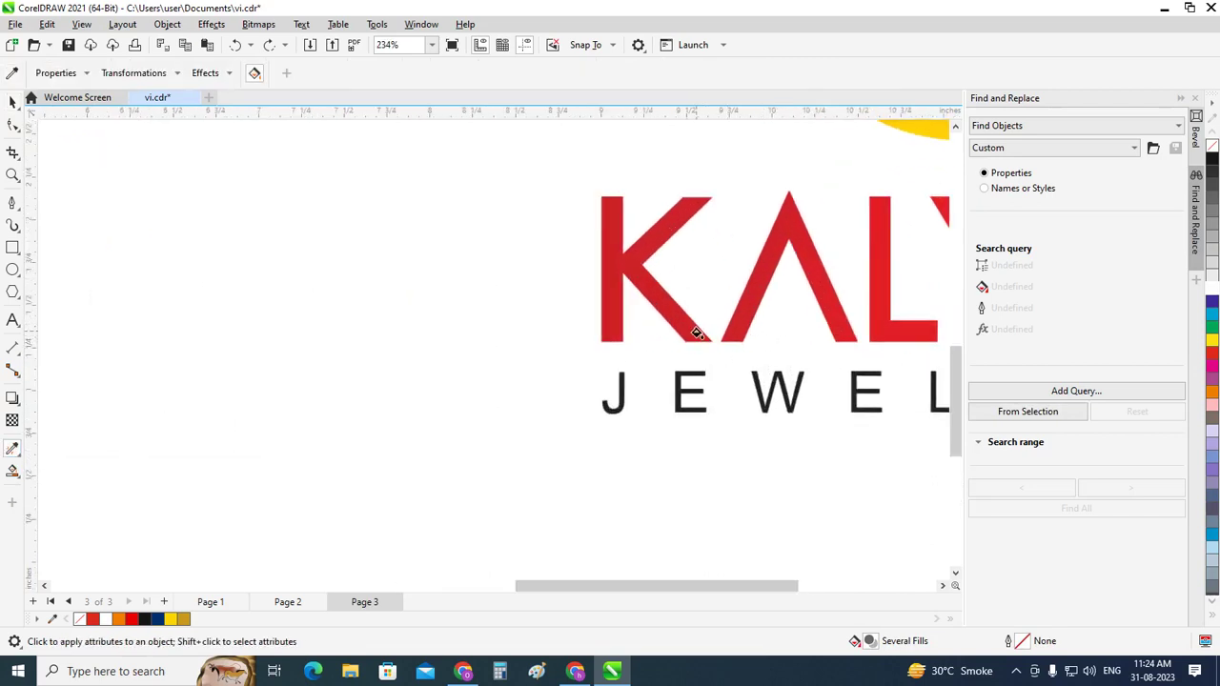
Apply the copied red attributes to the black K
scroll(610, 334, down, 3)
scroll(534, 343, down, 2)
scroll(456, 362, up, 3)
scroll(456, 363, up, 4)
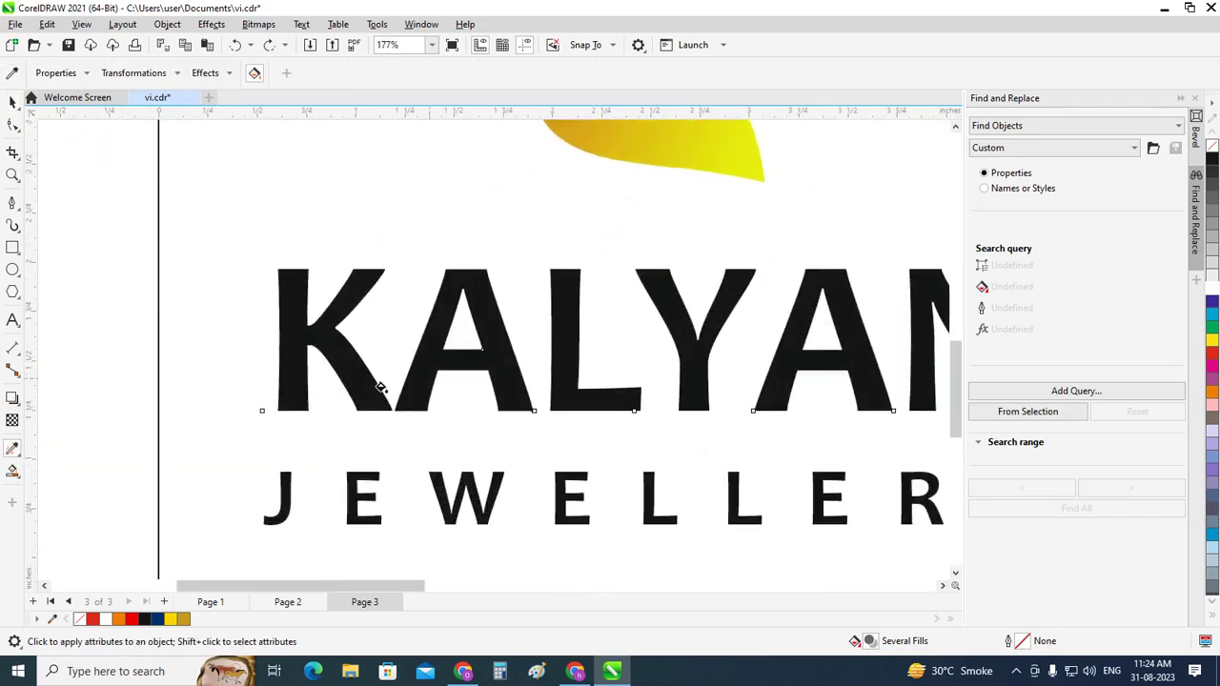
click(371, 384)
click(340, 369)
click(343, 363)
scroll(341, 360, down, 1)
click(340, 360)
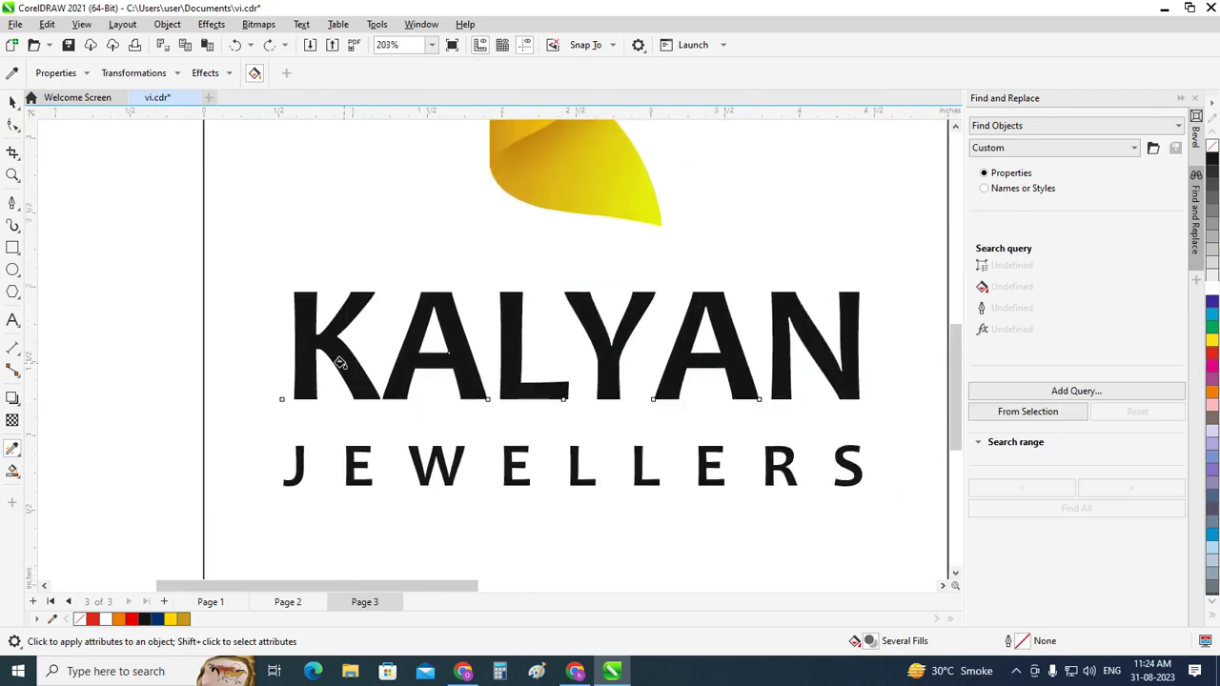
scroll(286, 362, down, 2)
scroll(260, 370, down, 2)
scroll(658, 367, up, 2)
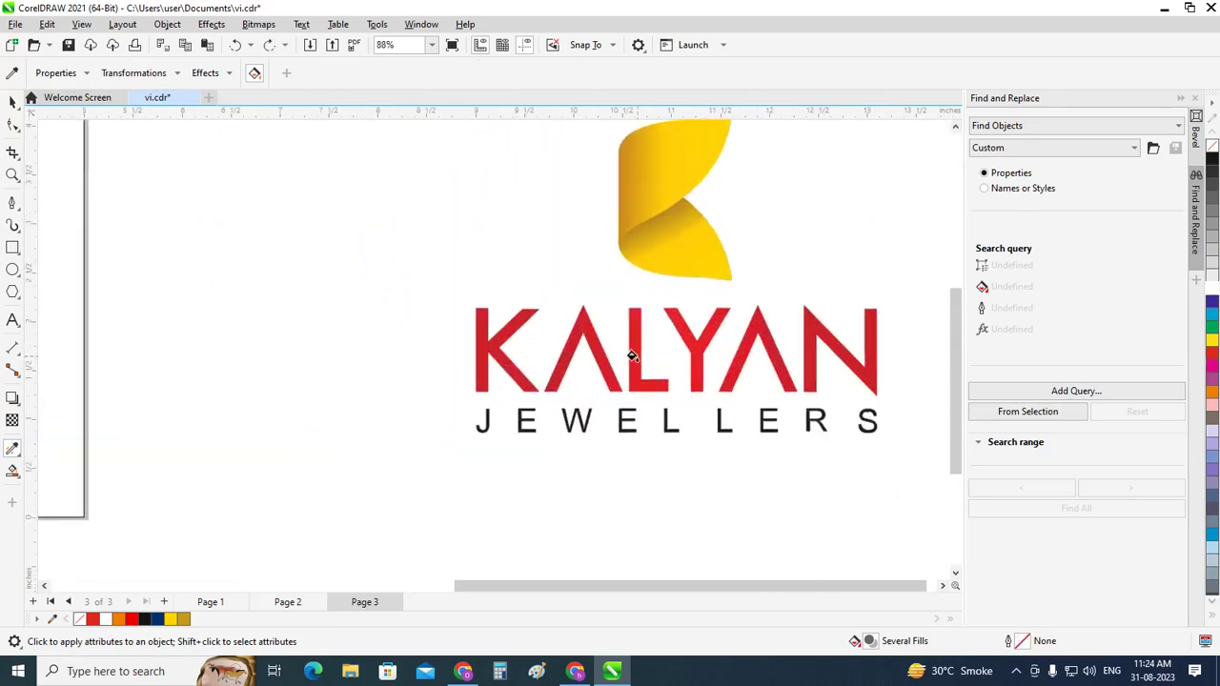
scroll(632, 354, up, 1)
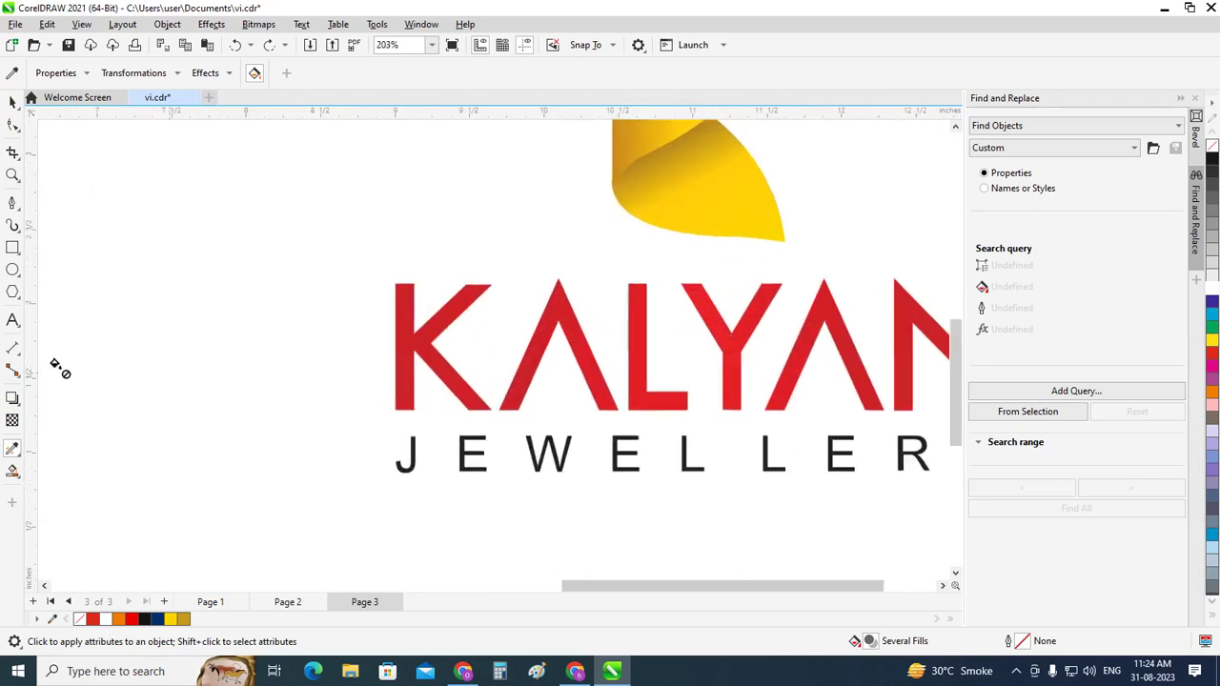
Sample the red of the reference KALYAN lettering with the Color Eyedropper
click(16, 450)
click(57, 445)
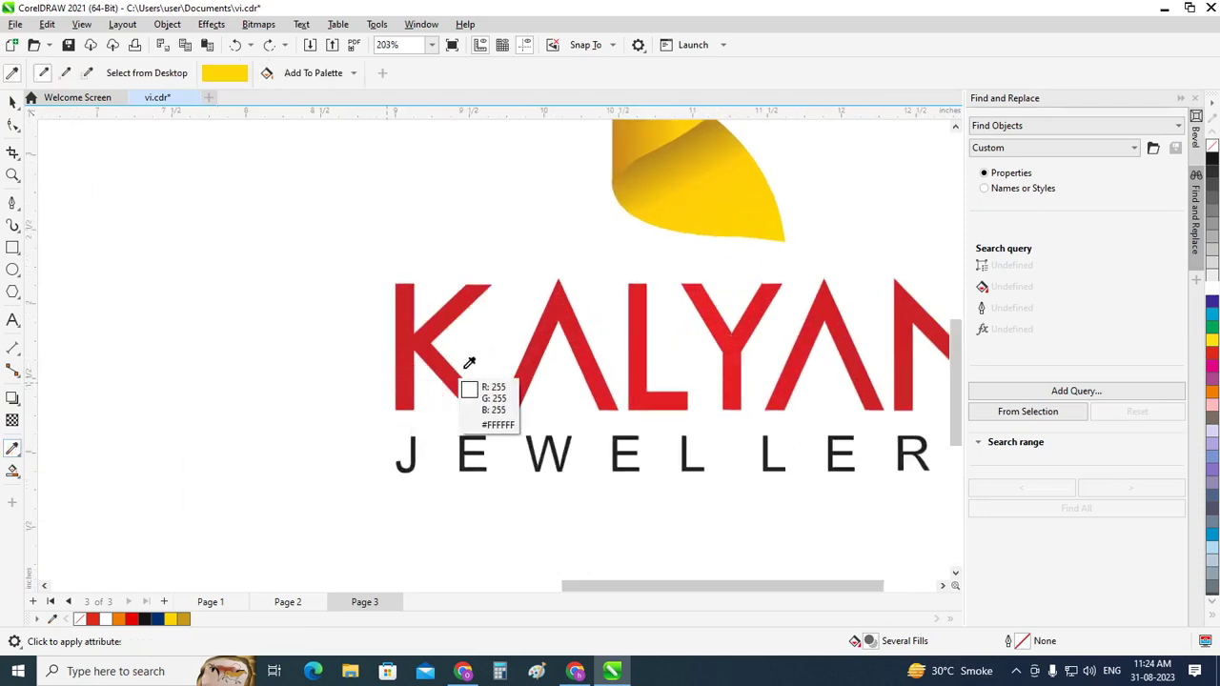
click(437, 350)
scroll(436, 348, down, 1)
Fill the K with the sampled red, undoing an accidental red background fill
scroll(662, 473, down, 1)
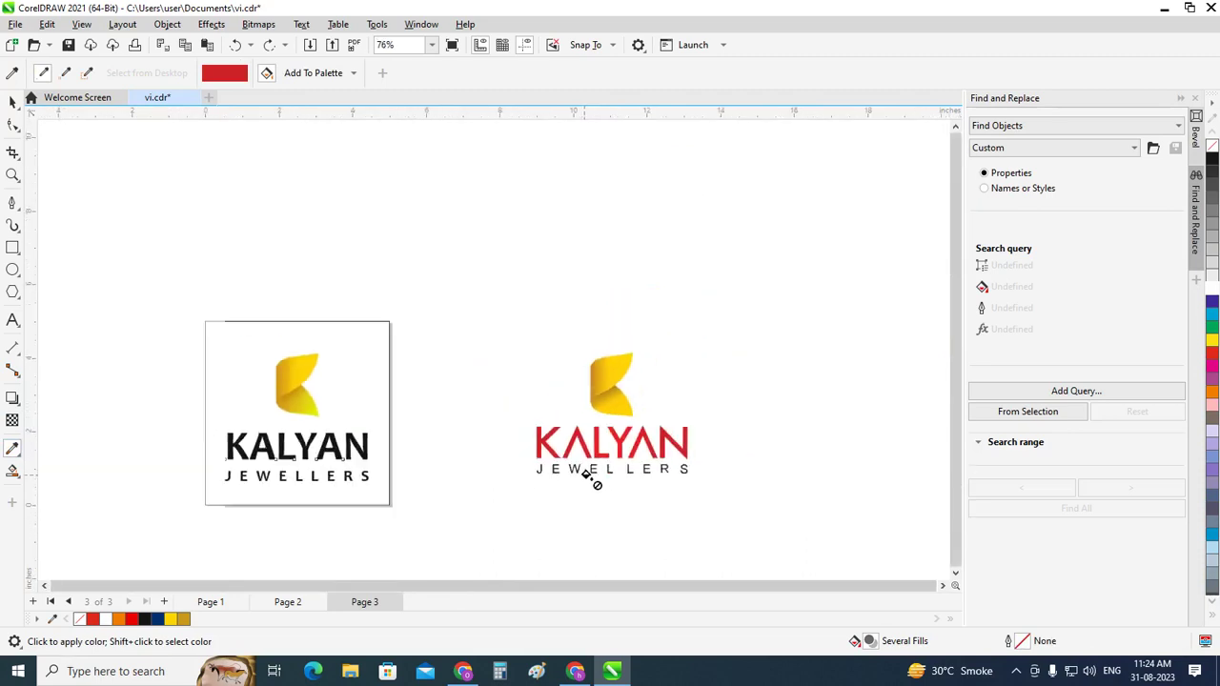
scroll(208, 460, up, 1)
scroll(213, 463, up, 1)
scroll(335, 483, up, 1)
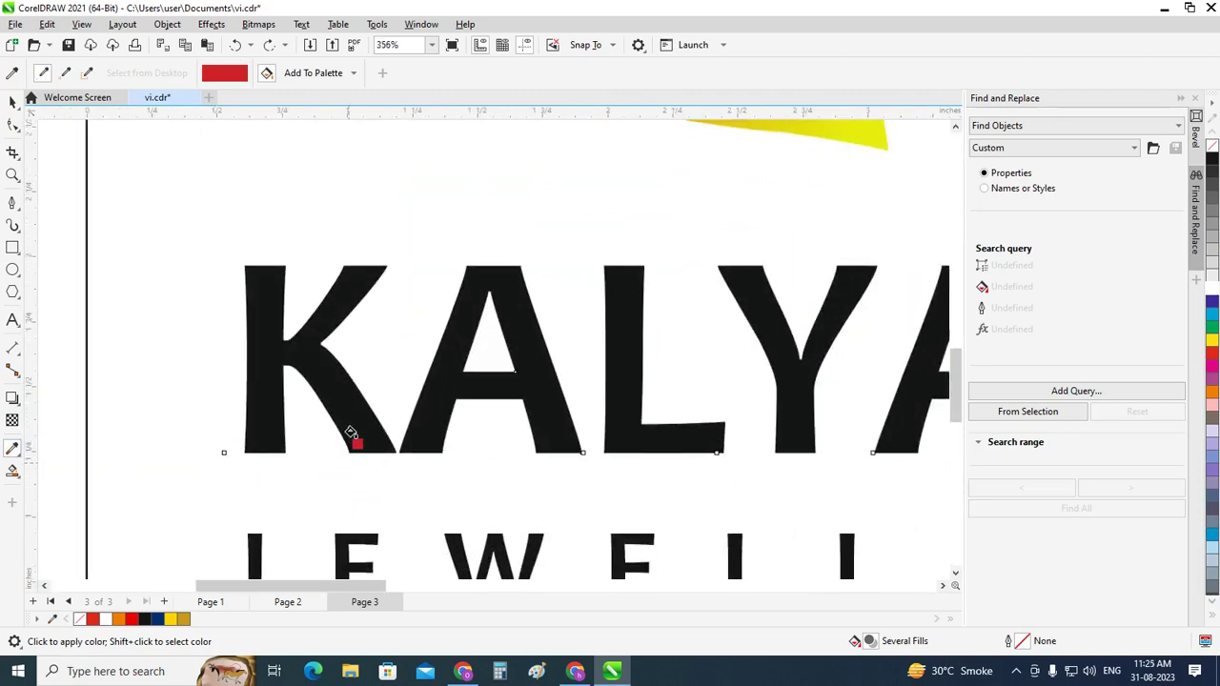
click(351, 434)
click(423, 426)
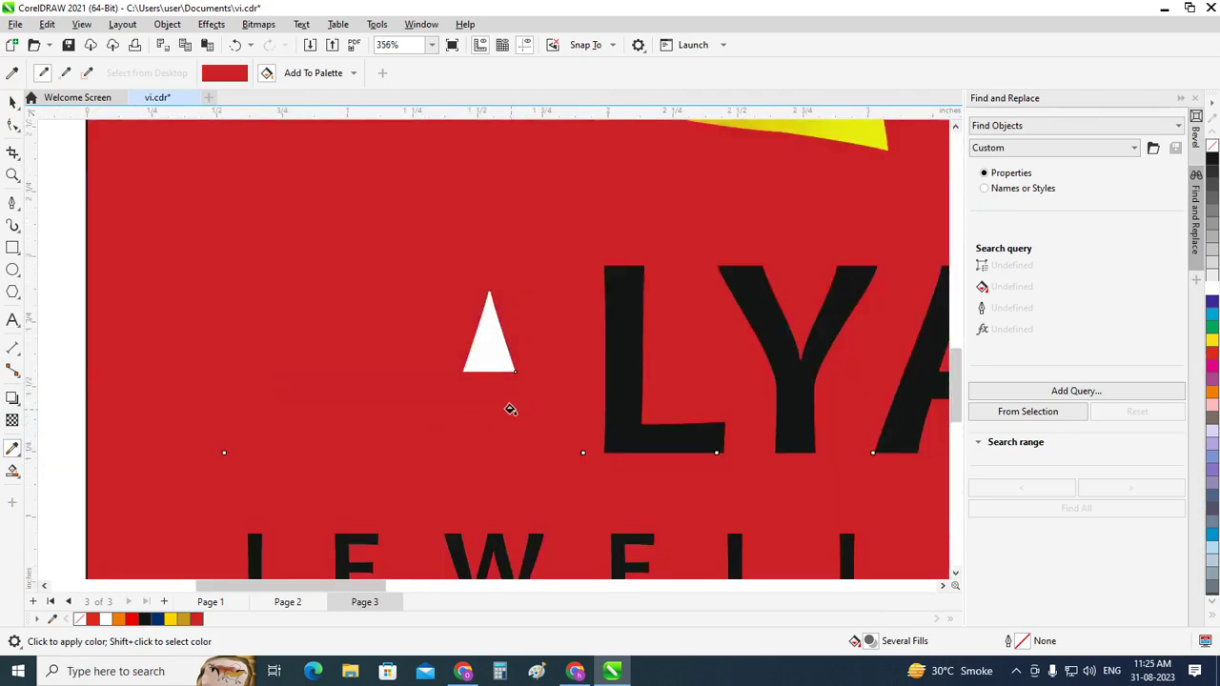
key(ctrl+z)
Fill the L, Y, second A and N red
click(623, 422)
scroll(623, 422, down, 1)
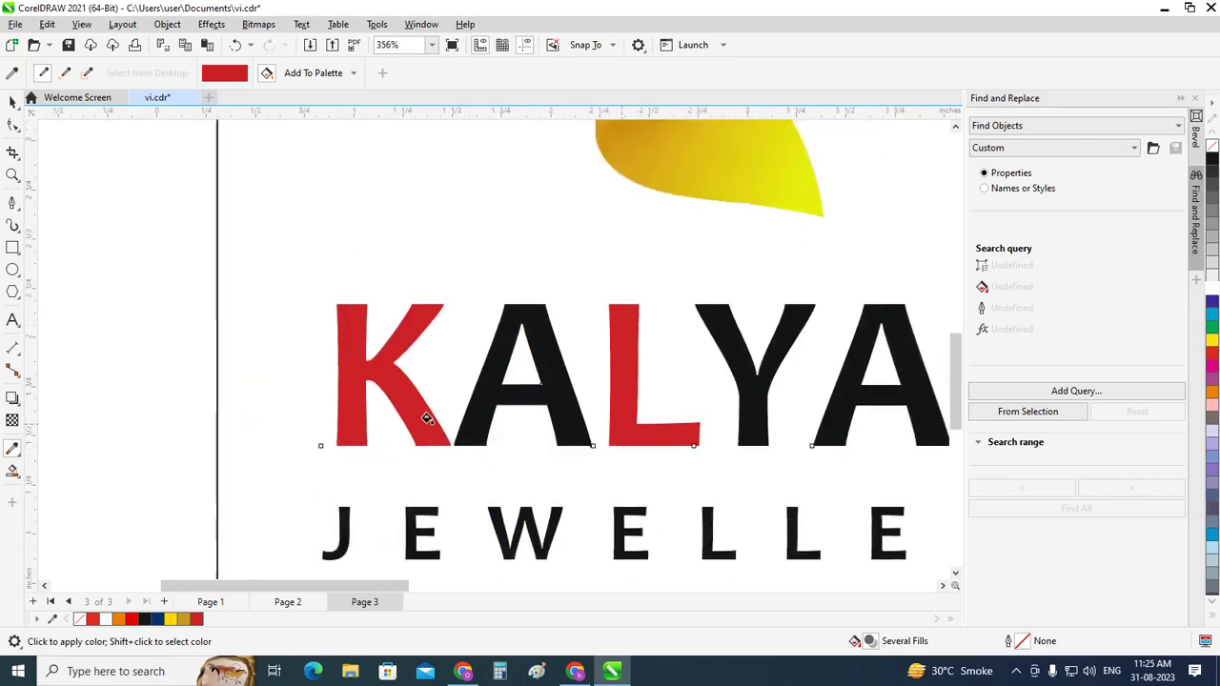
scroll(426, 419, down, 1)
click(683, 405)
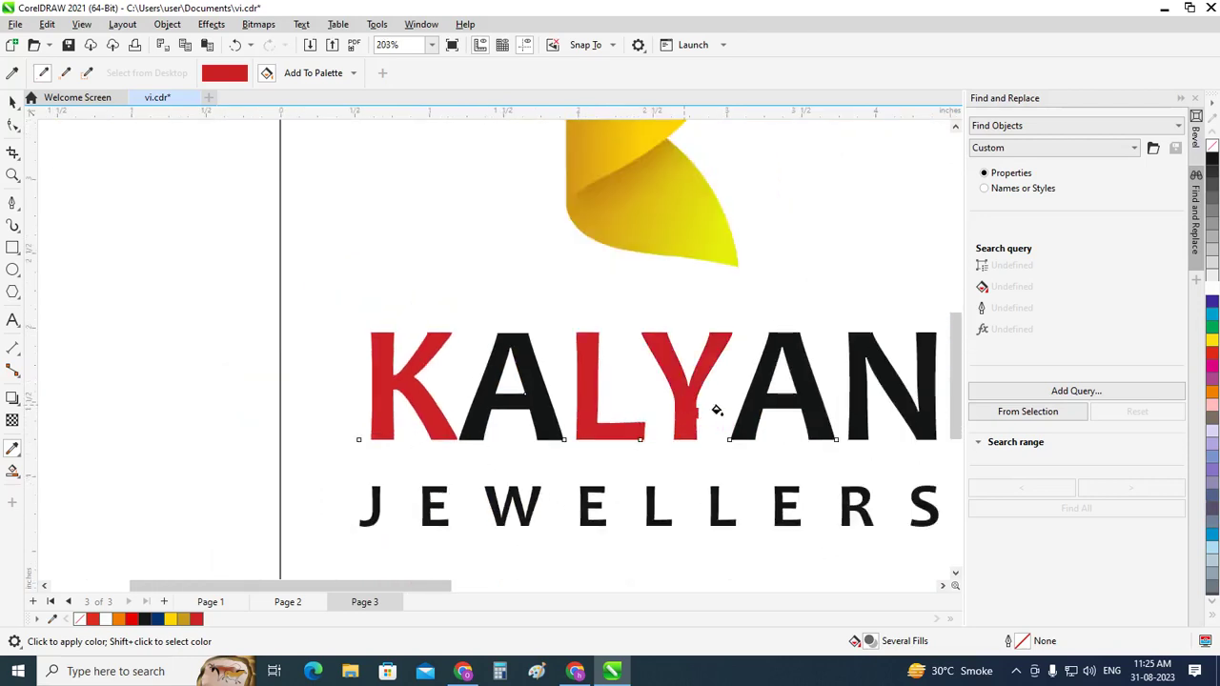
click(749, 413)
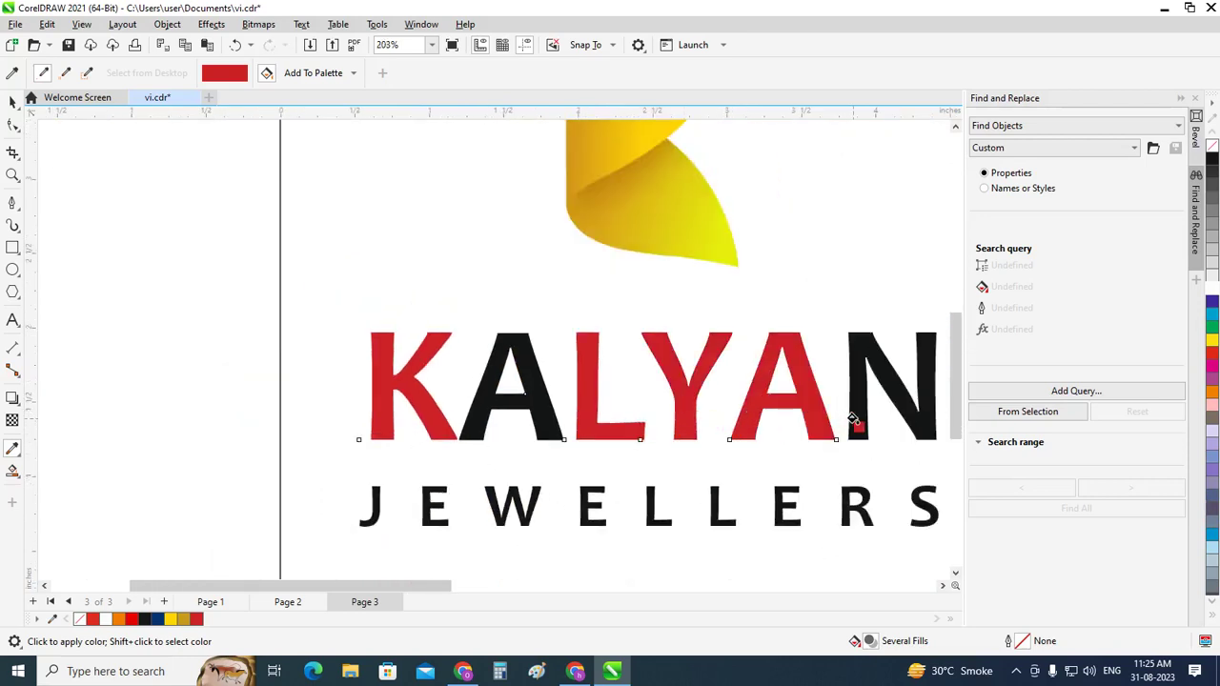
click(852, 422)
drag(443, 585, 534, 585)
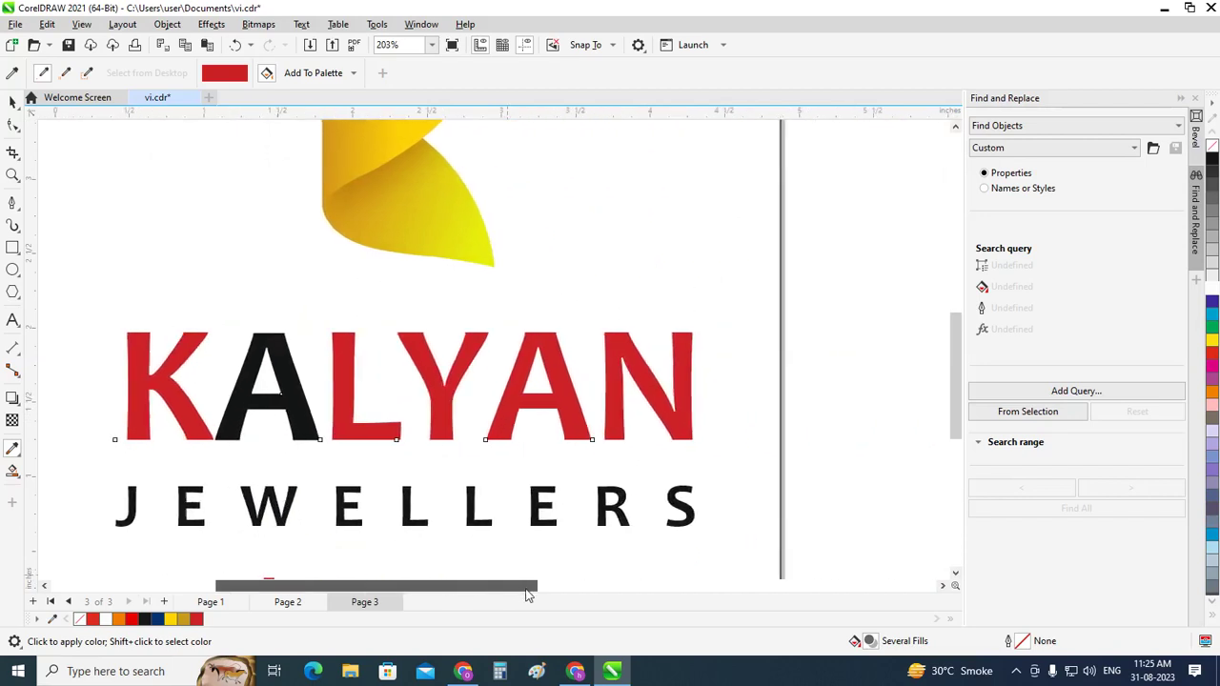
Attempt to fill the first A red, undoing the red background fills produced
click(276, 408)
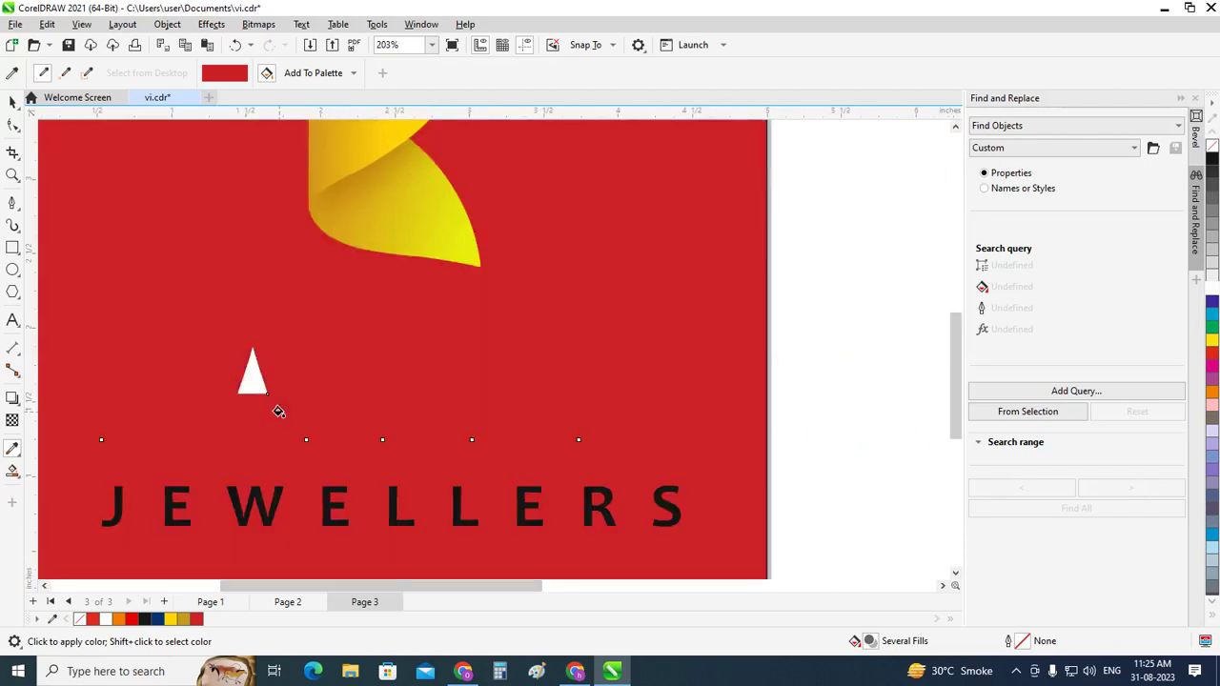
key(ctrl+z)
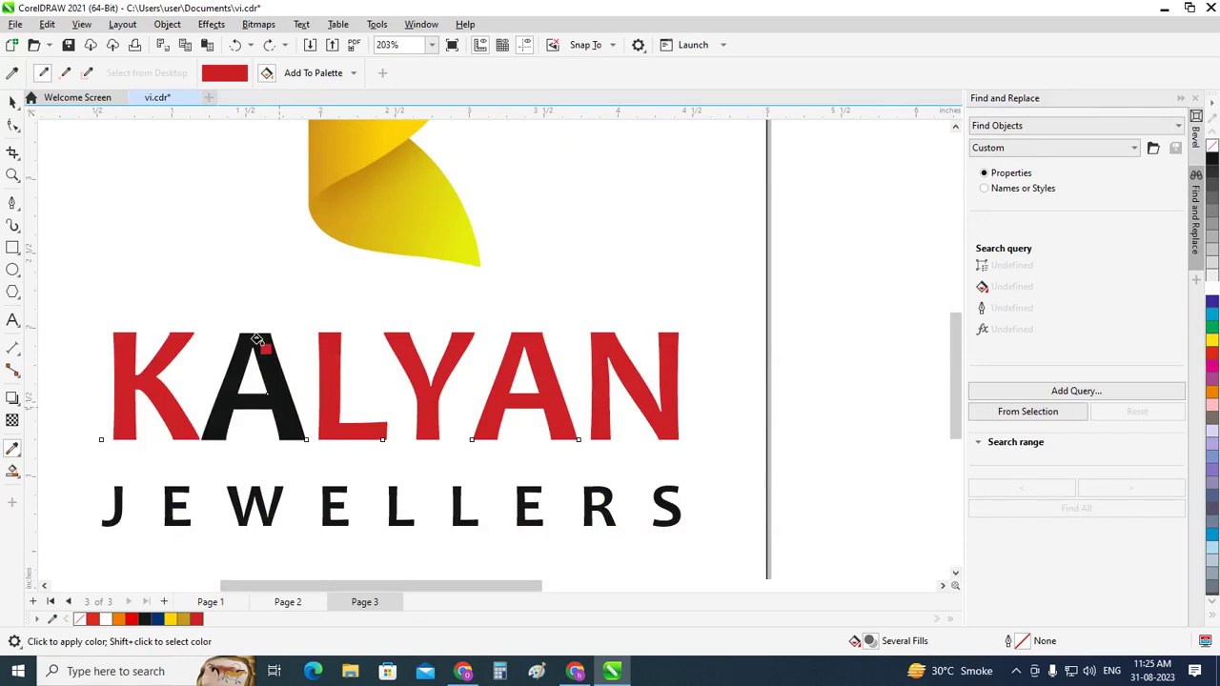
click(257, 341)
key(ctrl+z)
scroll(95, 240, down, 2)
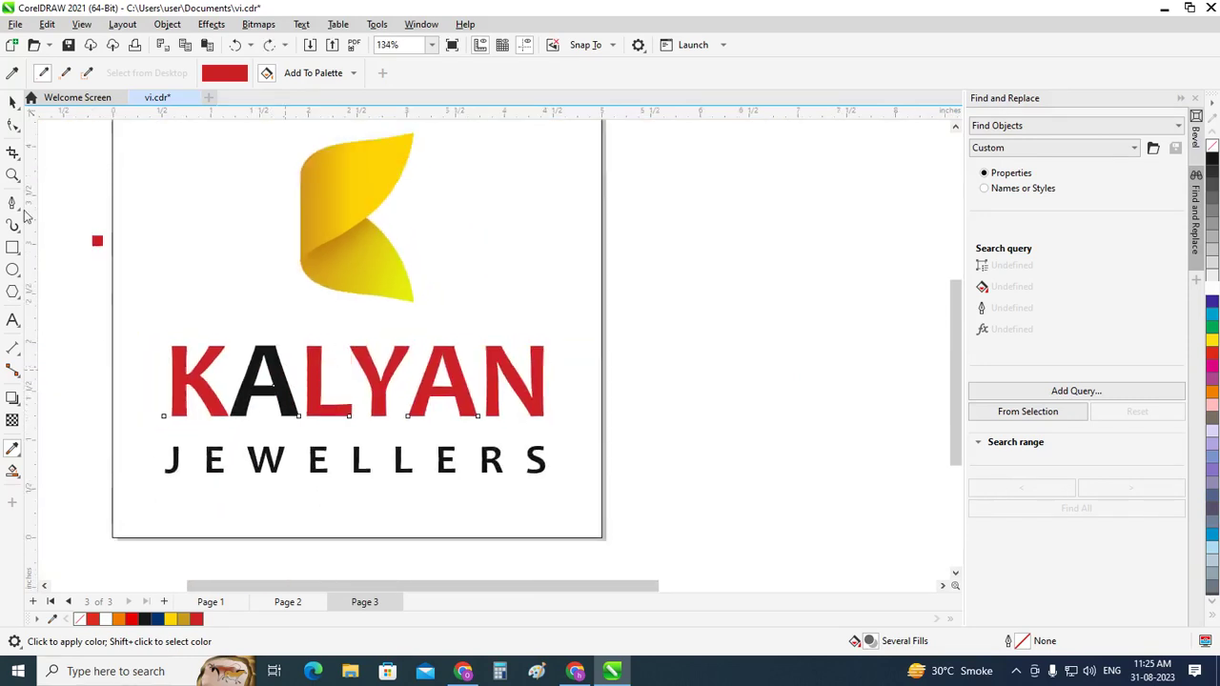
With the Pick tool, select the black first A instead of the background square
click(13, 124)
key(space)
click(281, 394)
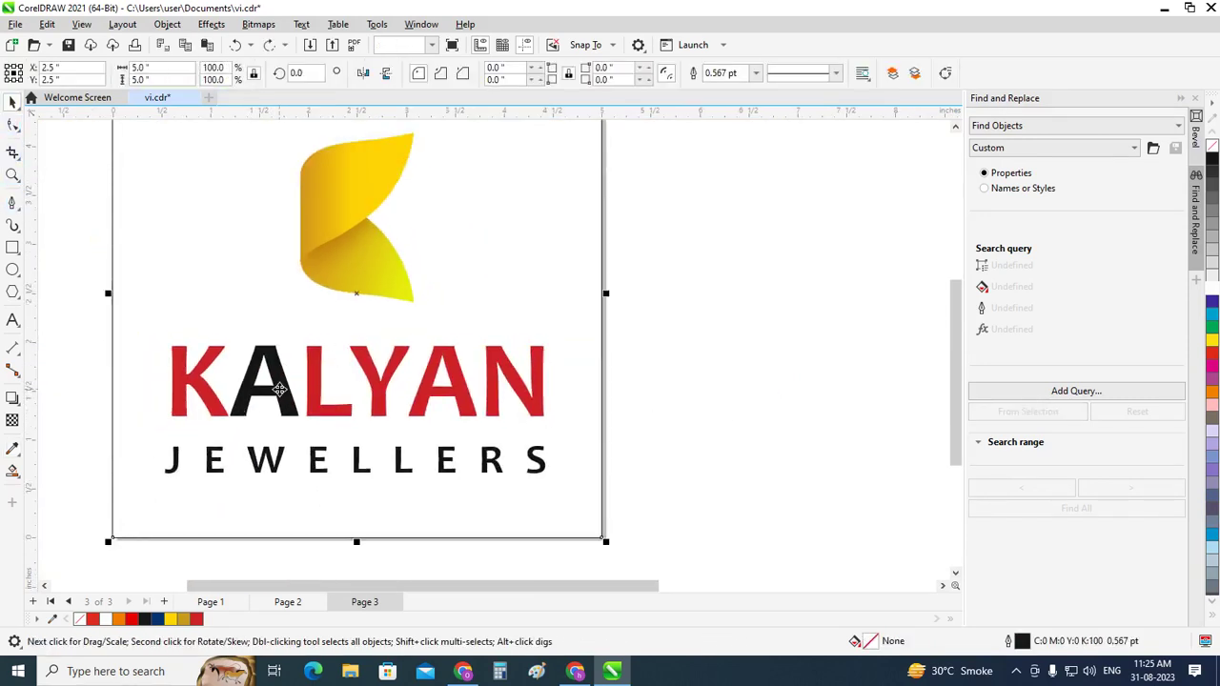
click(669, 434)
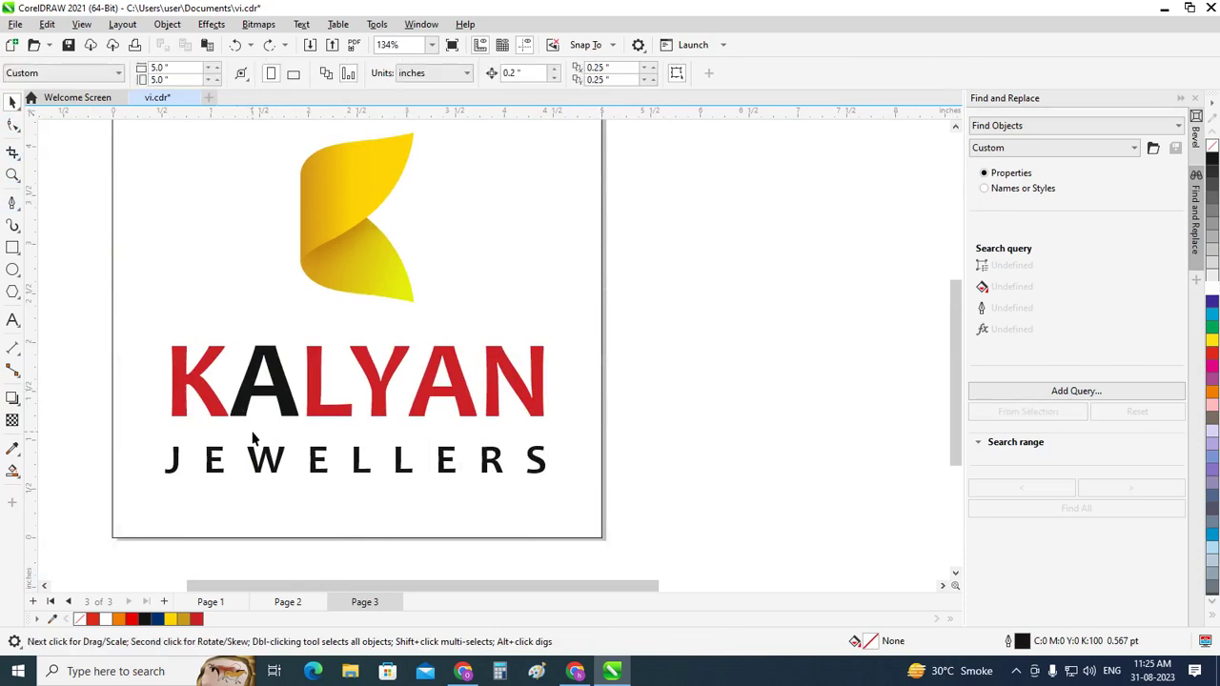
click(247, 410)
scroll(248, 408, up, 2)
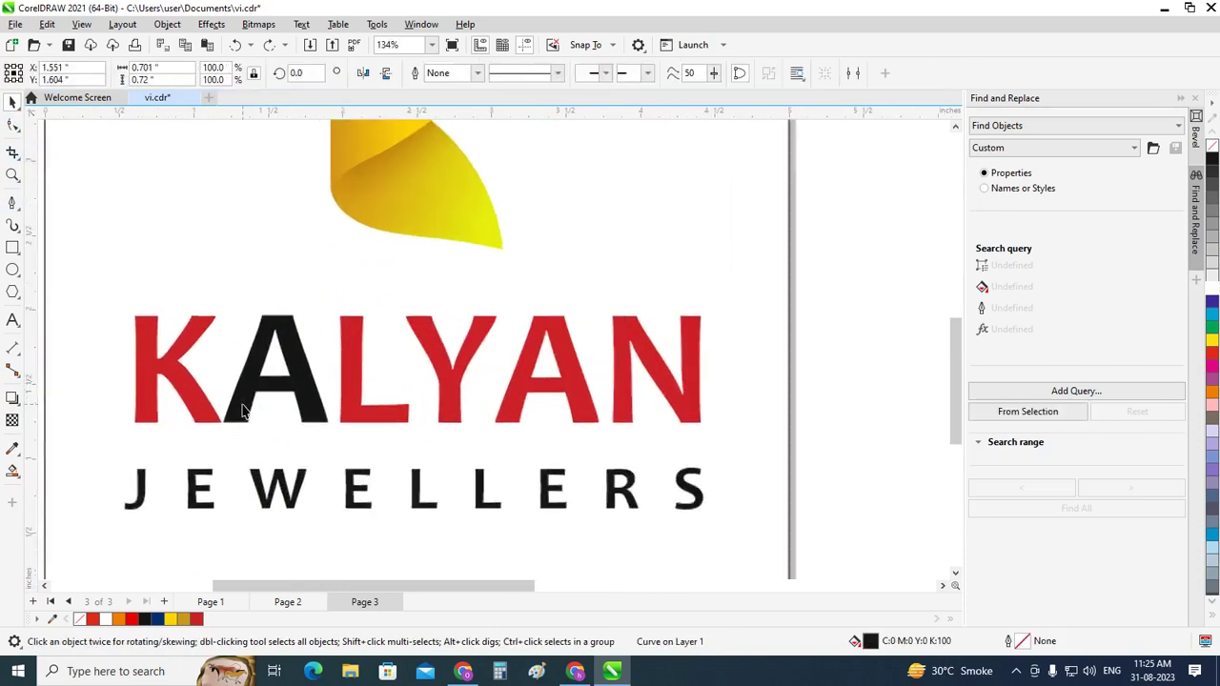
Retry filling the first A red three times, undoing each misapplied fill
click(14, 454)
scroll(244, 408, up, 2)
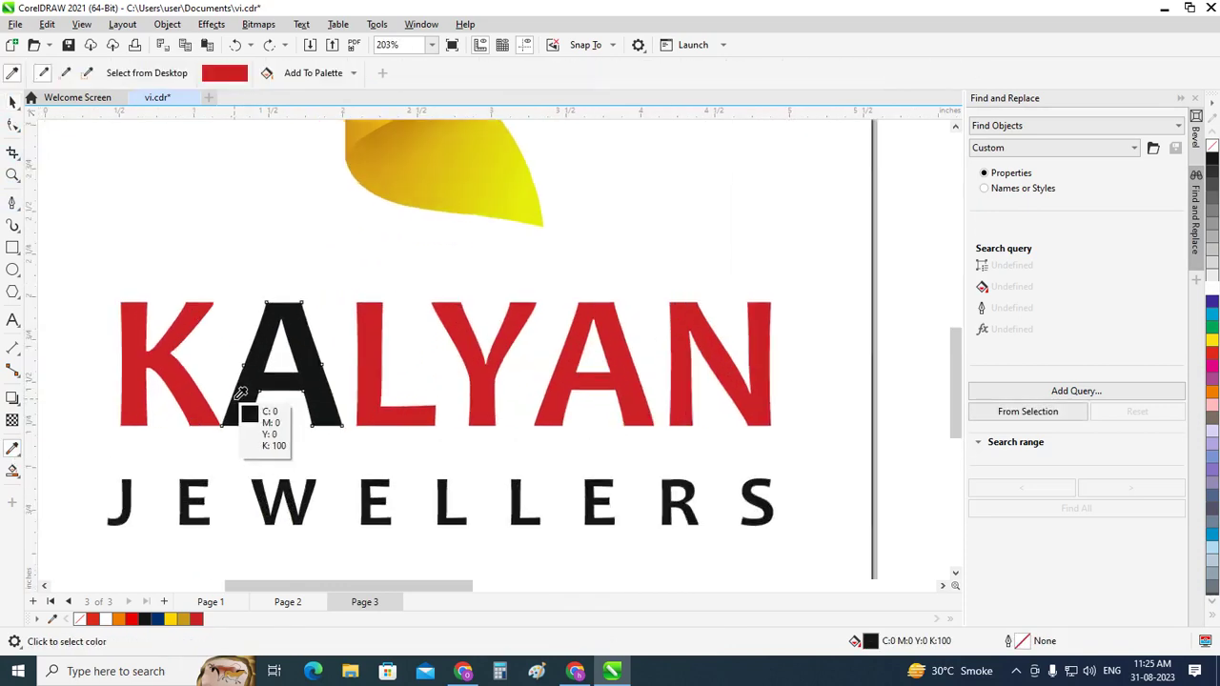
scroll(227, 375, up, 2)
click(246, 412)
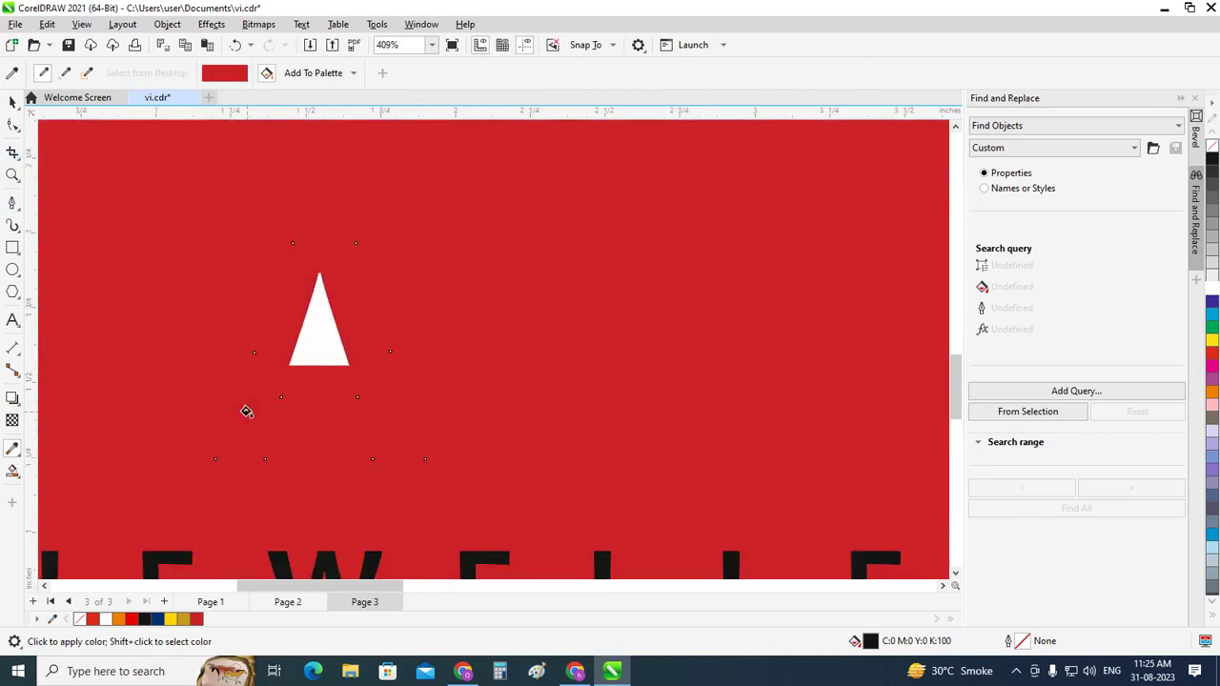
key(ctrl+z)
scroll(250, 412, down, 1)
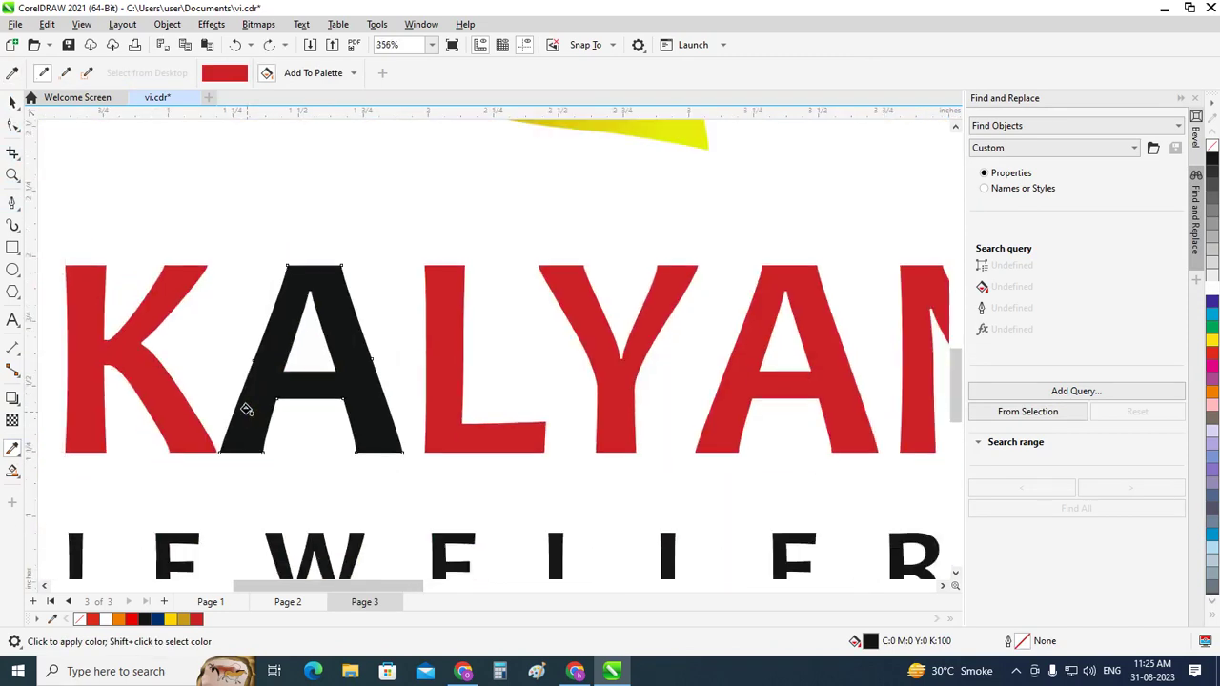
click(321, 282)
key(ctrl+z)
click(333, 381)
key(ctrl+z)
scroll(331, 379, down, 5)
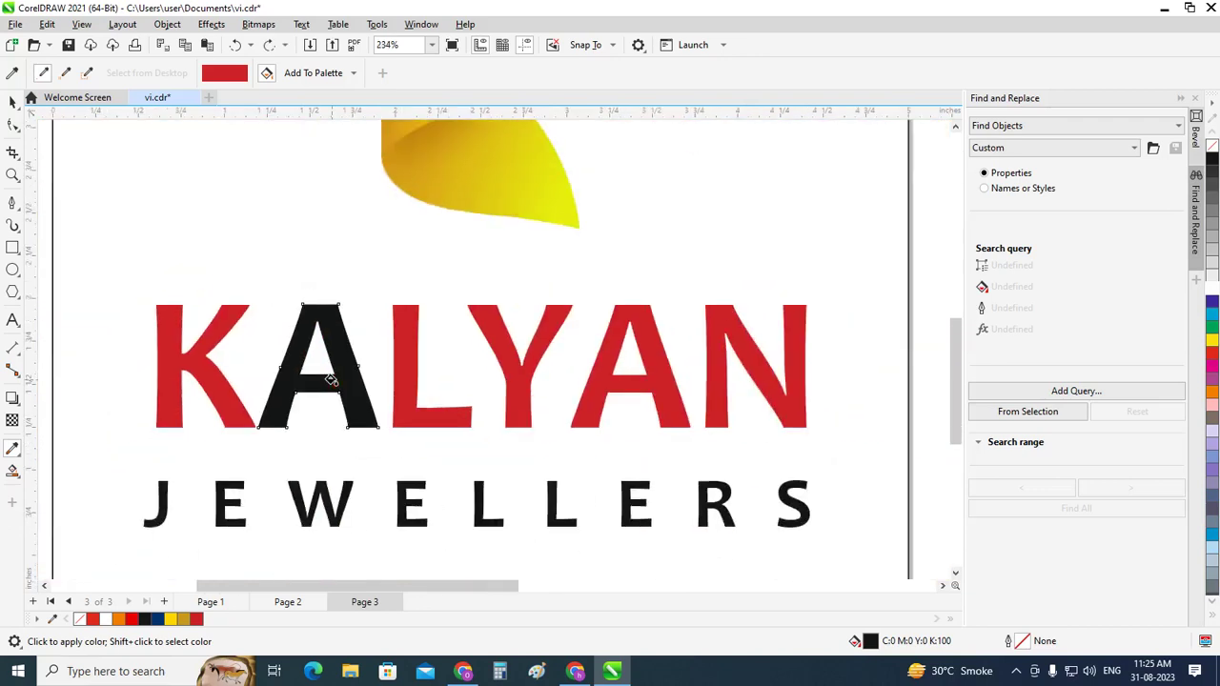
scroll(331, 379, down, 4)
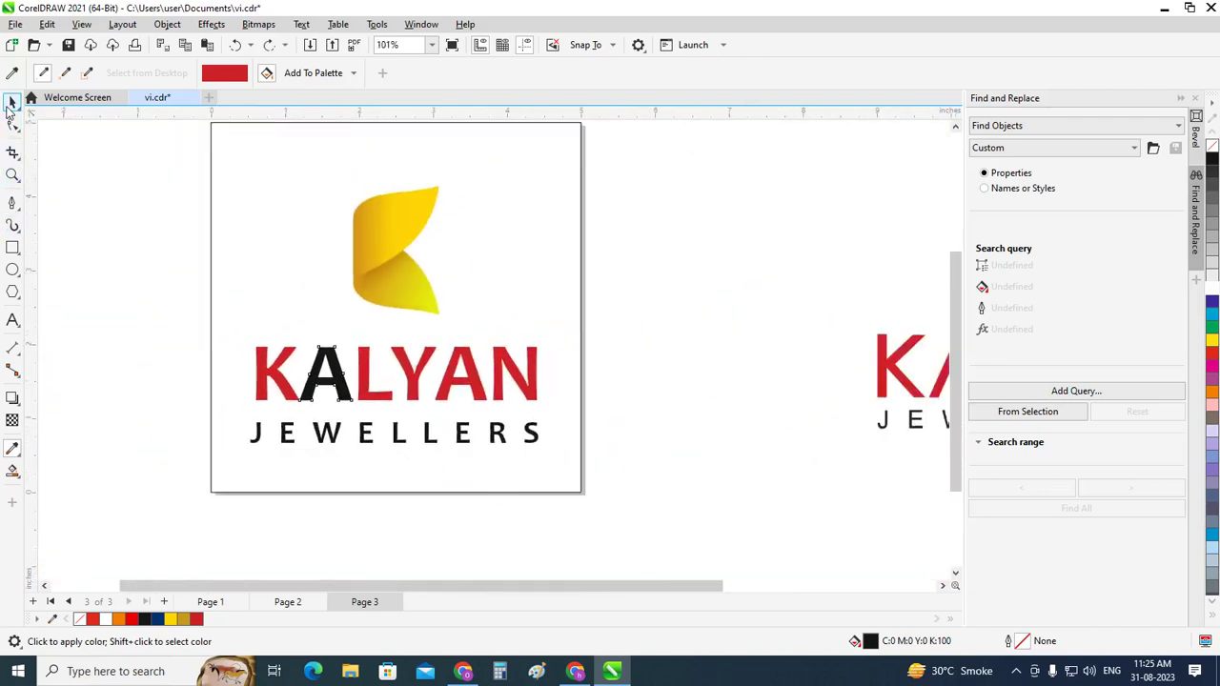
Set the nudge distance to 3.0 inches
click(12, 102)
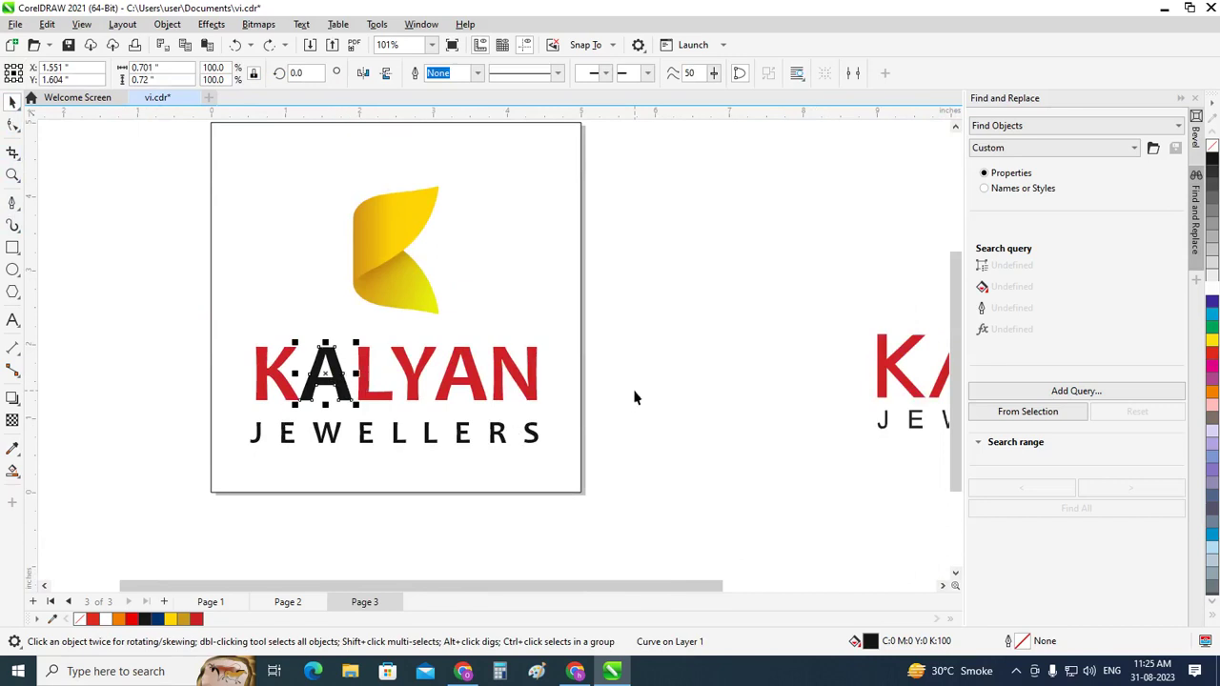
click(635, 398)
double_click(534, 73)
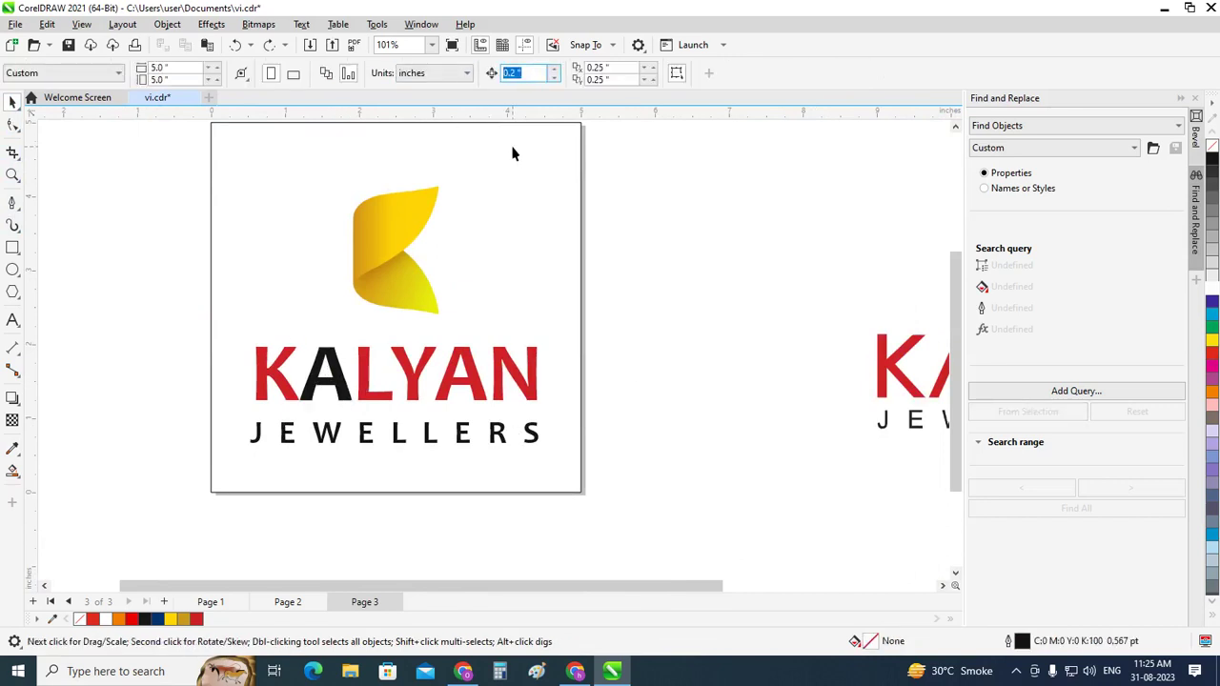
text(3)
key(Return)
Clear the background square selection and select the black first A
click(363, 396)
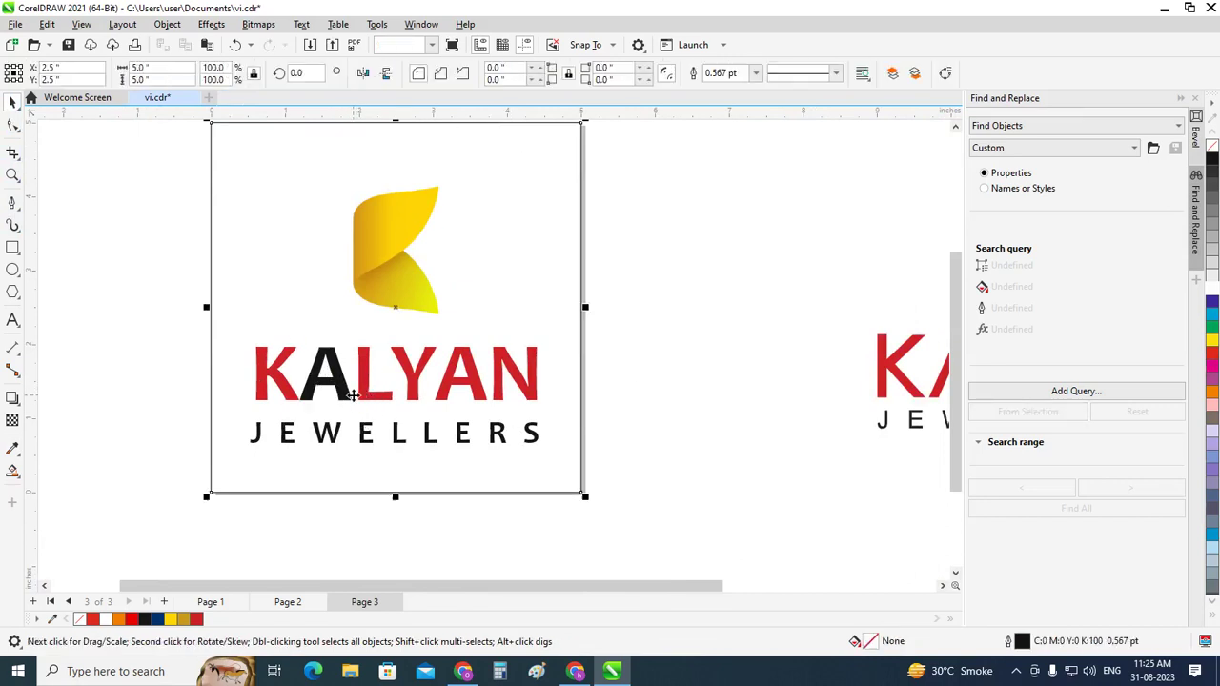
click(345, 393)
click(642, 408)
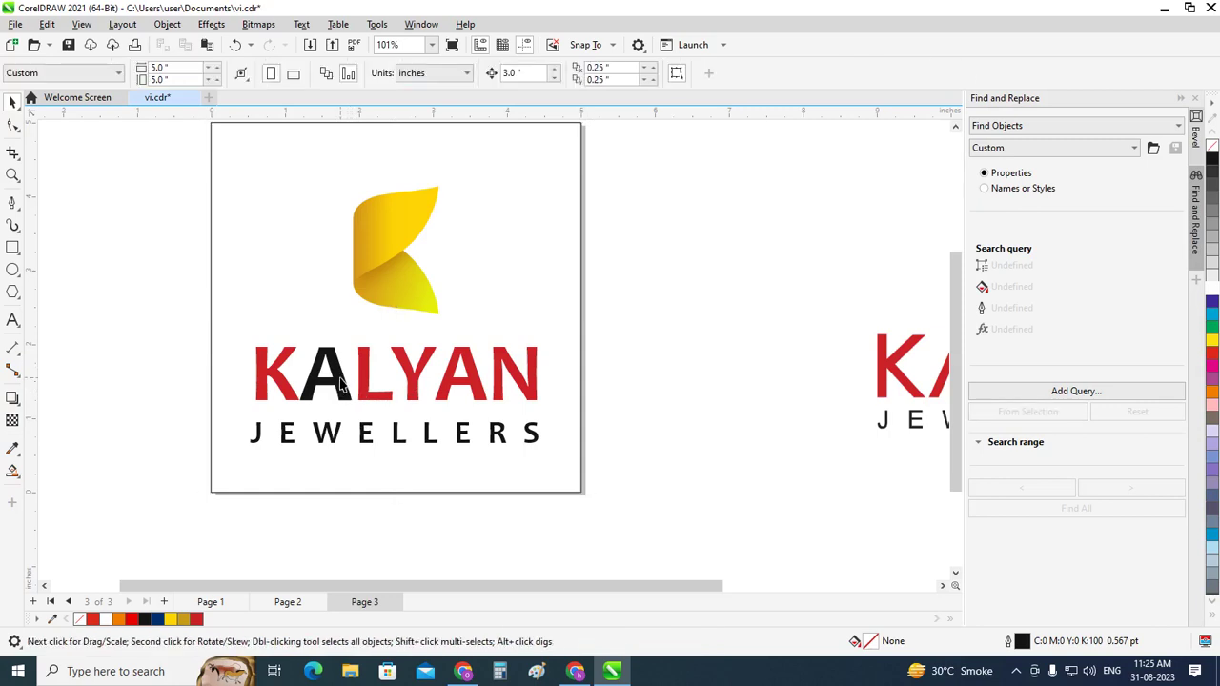
click(340, 379)
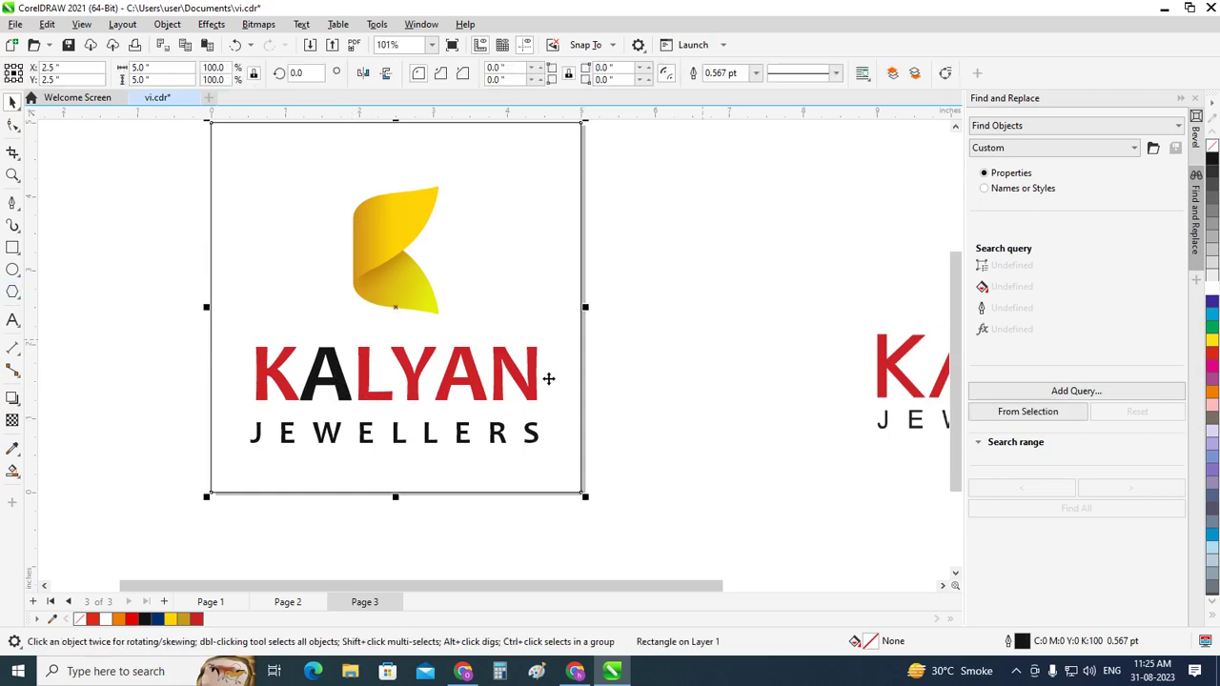
key(Escape)
click(340, 375)
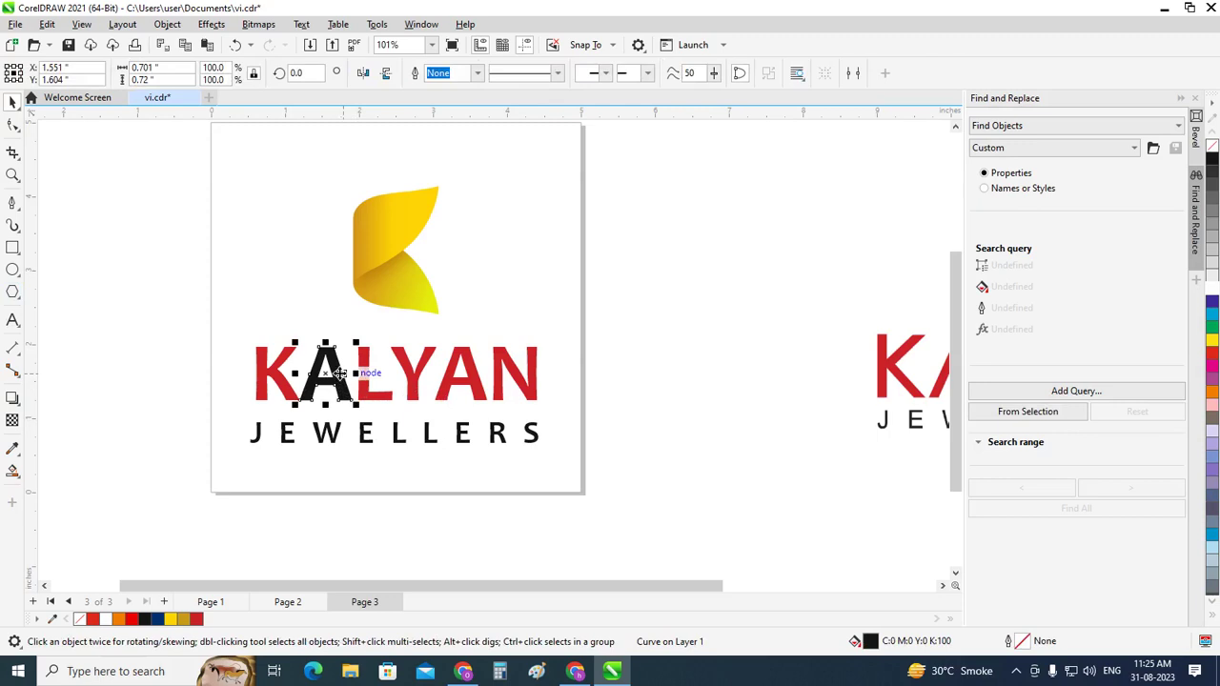
Nudge the first A off the page and combine its two parts into one shape
key(Right)
key(Right)
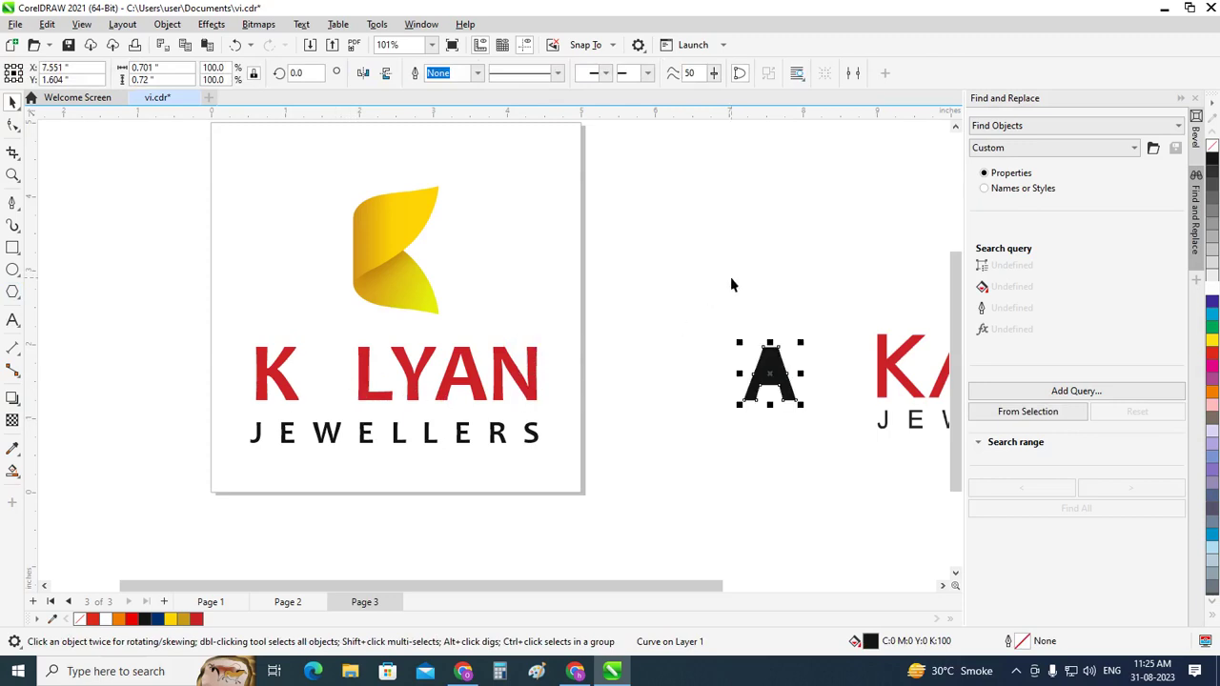
key(Escape)
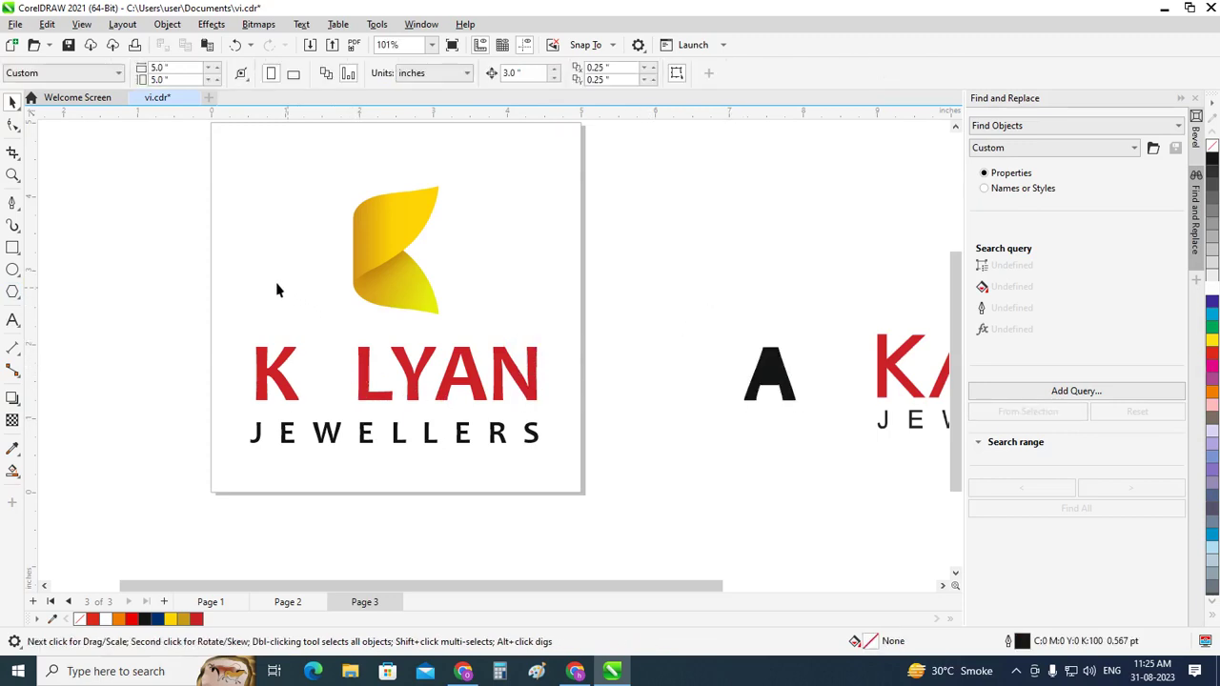
drag(208, 256, 355, 412)
click(323, 274)
drag(341, 393, 342, 392)
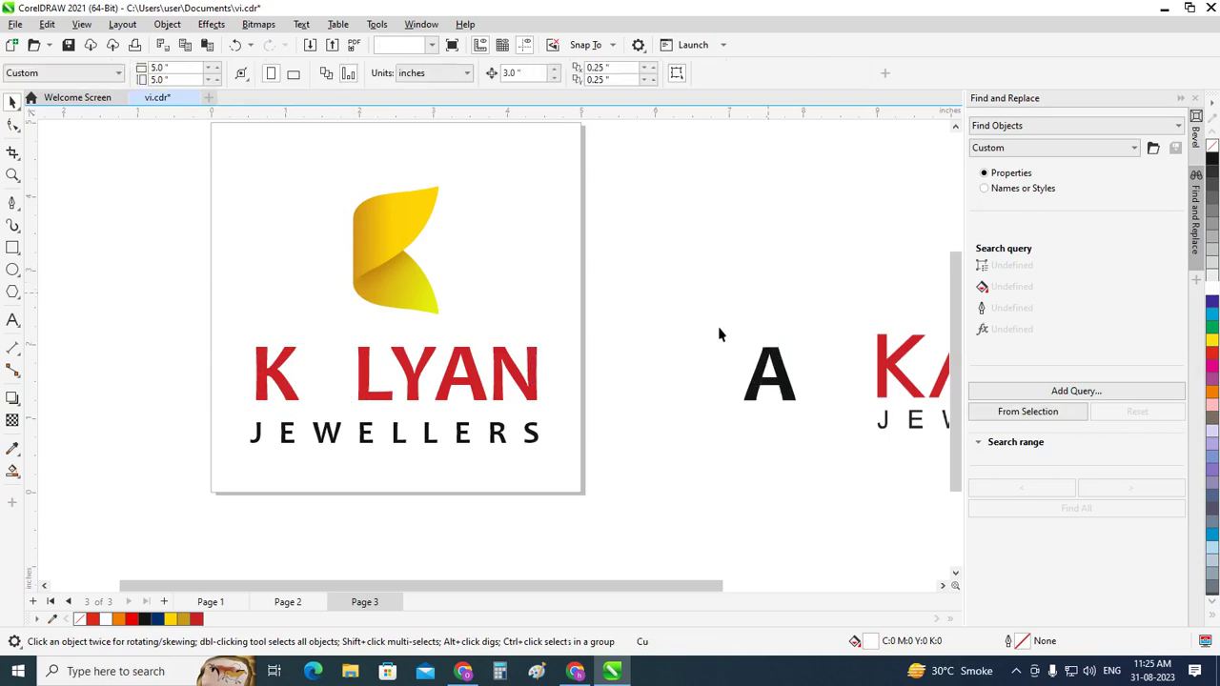
drag(705, 309, 845, 496)
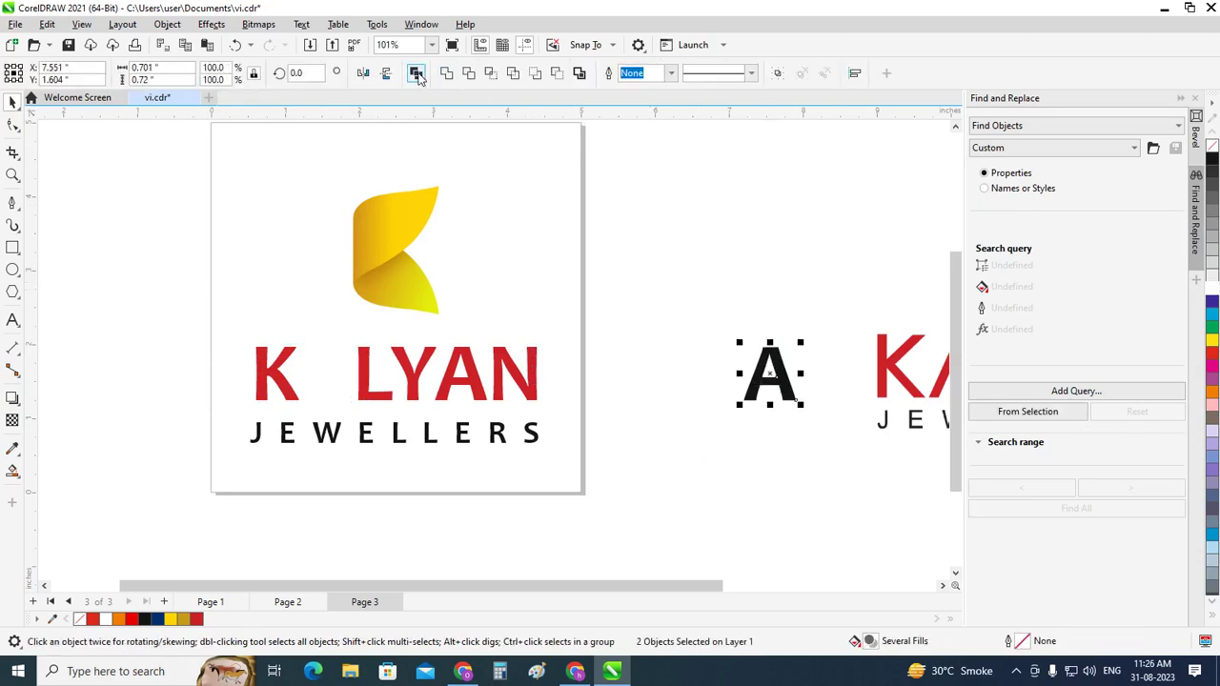
click(415, 73)
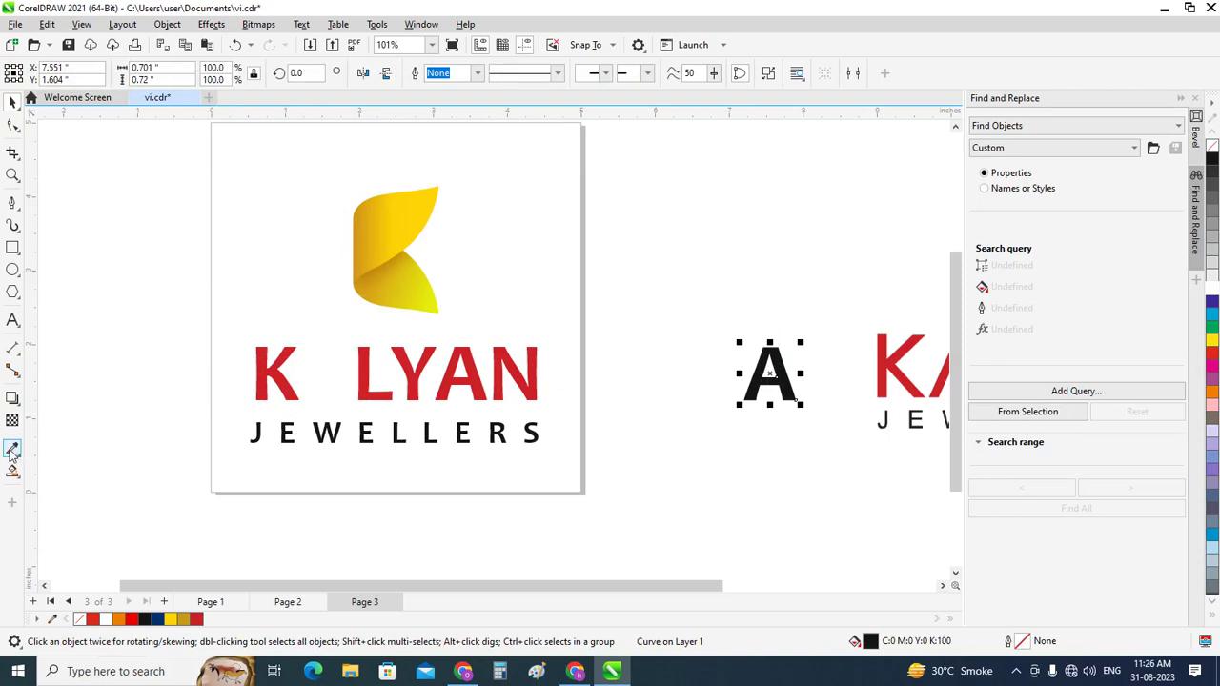
Fill the separated A with the sampled red
click(12, 449)
click(265, 74)
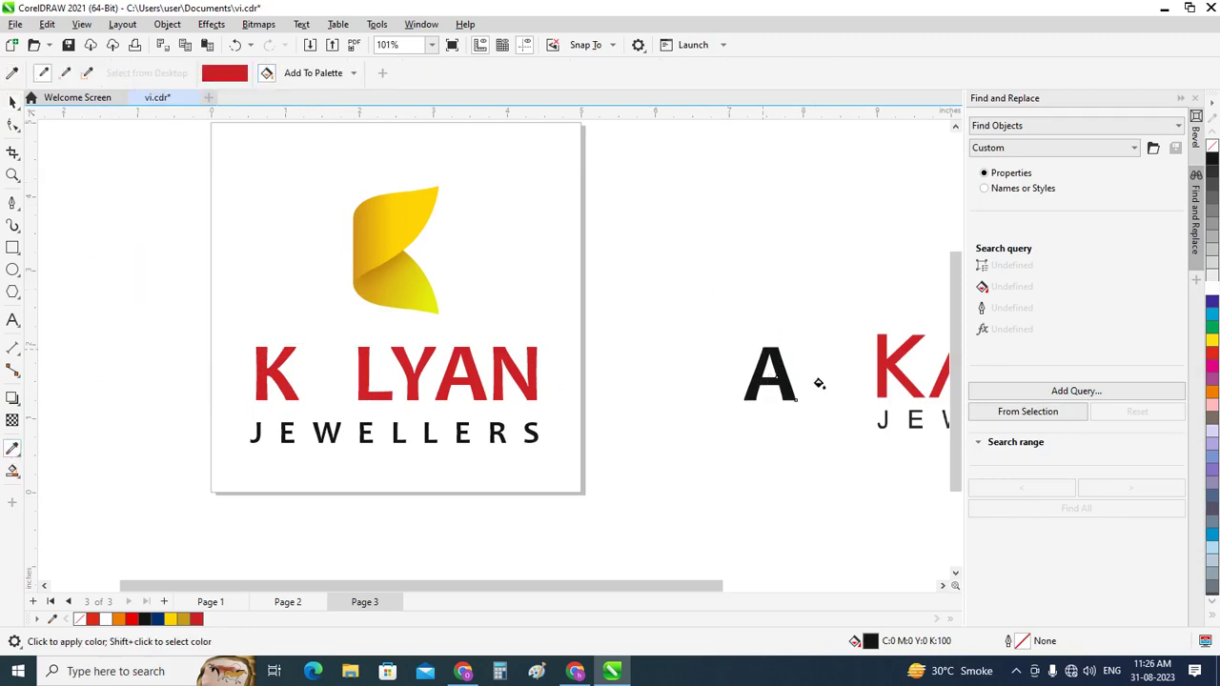
scroll(791, 389, up, 2)
scroll(776, 390, up, 2)
click(763, 380)
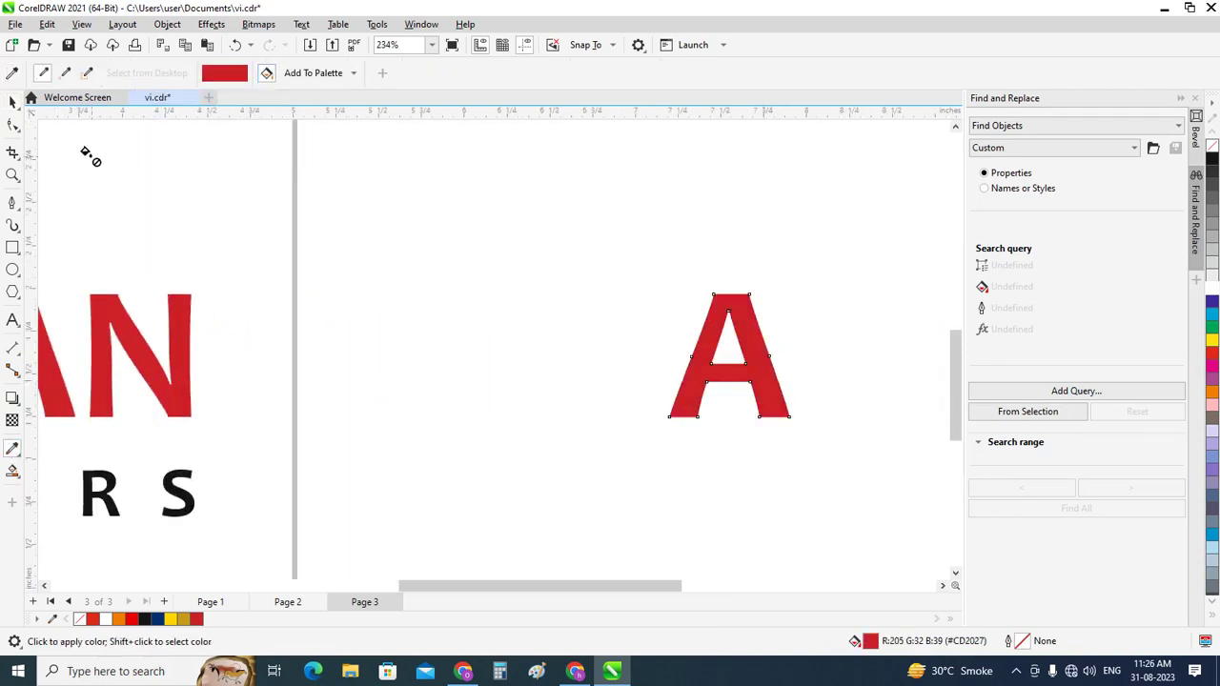
Drag the red A into the gap between K and LYAN
click(12, 101)
scroll(486, 309, down, 4)
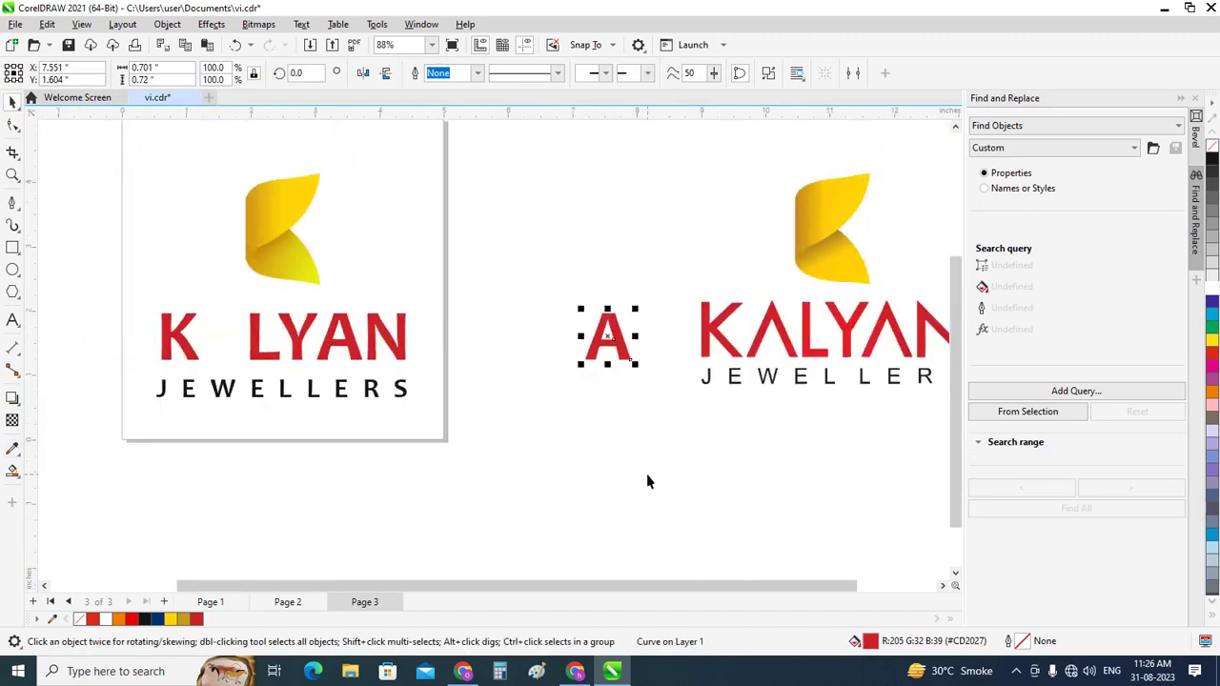
drag(607, 335, 222, 336)
Recolour the JEWELLERS text dark grey, stepping through palette greys to 90% Black
click(547, 489)
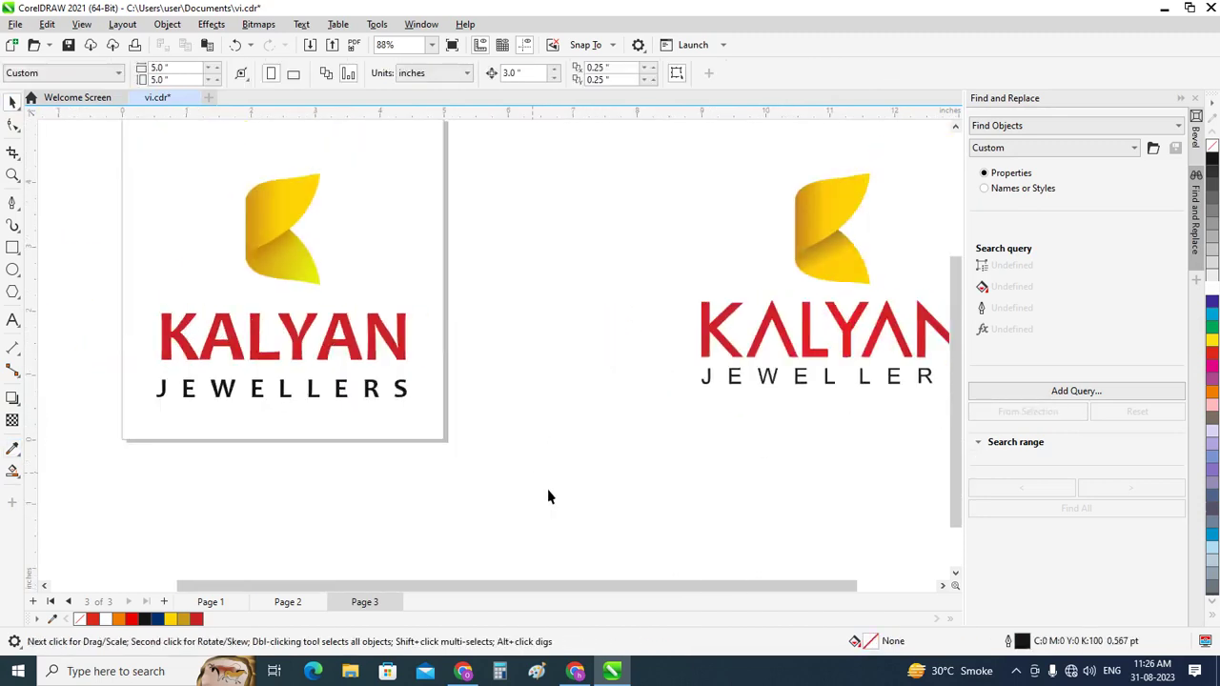
drag(97, 375, 96, 369)
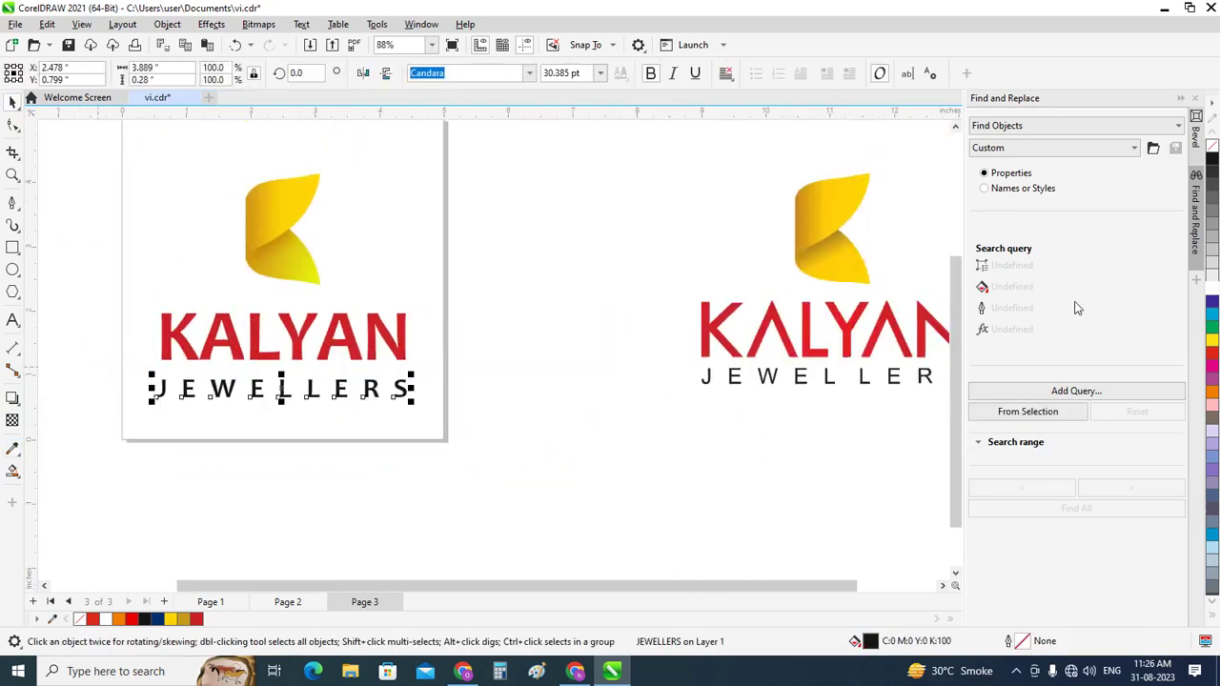
click(1213, 236)
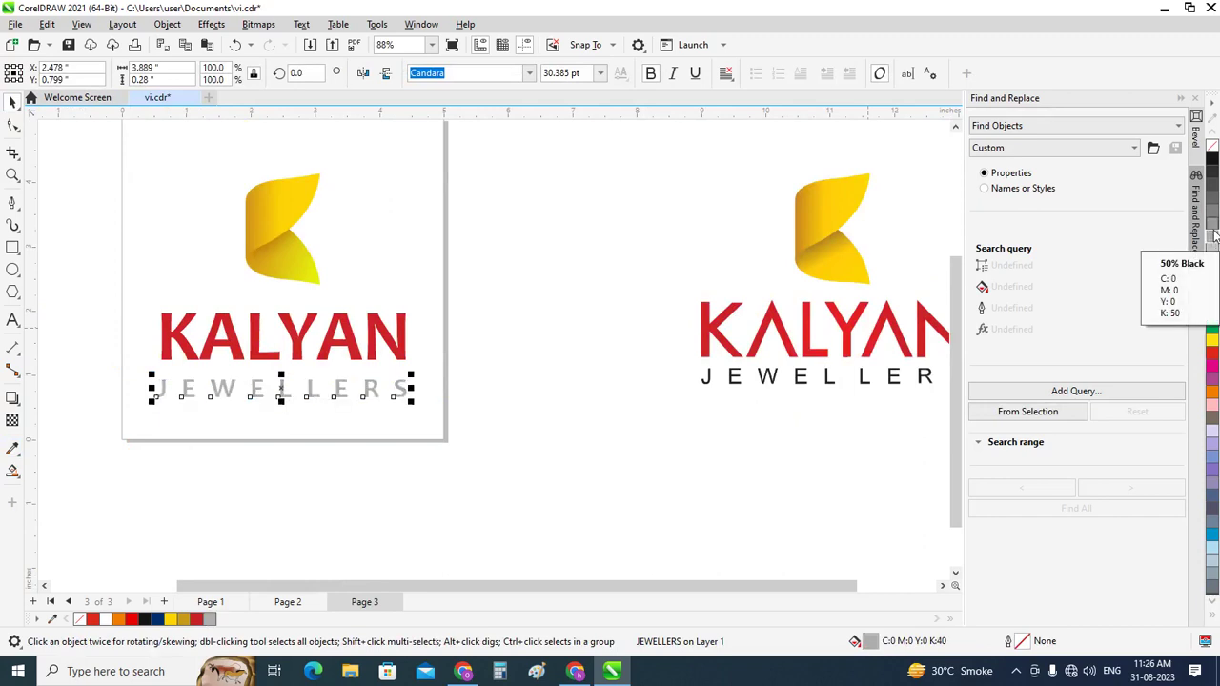
click(1210, 228)
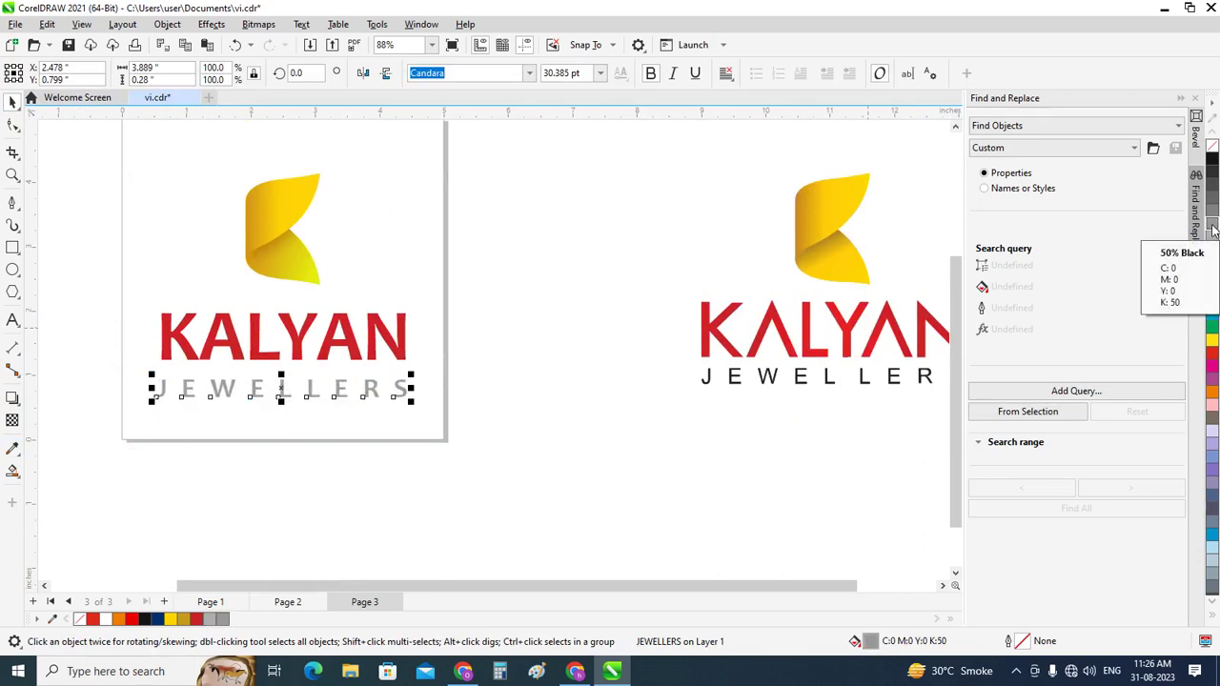
click(1212, 218)
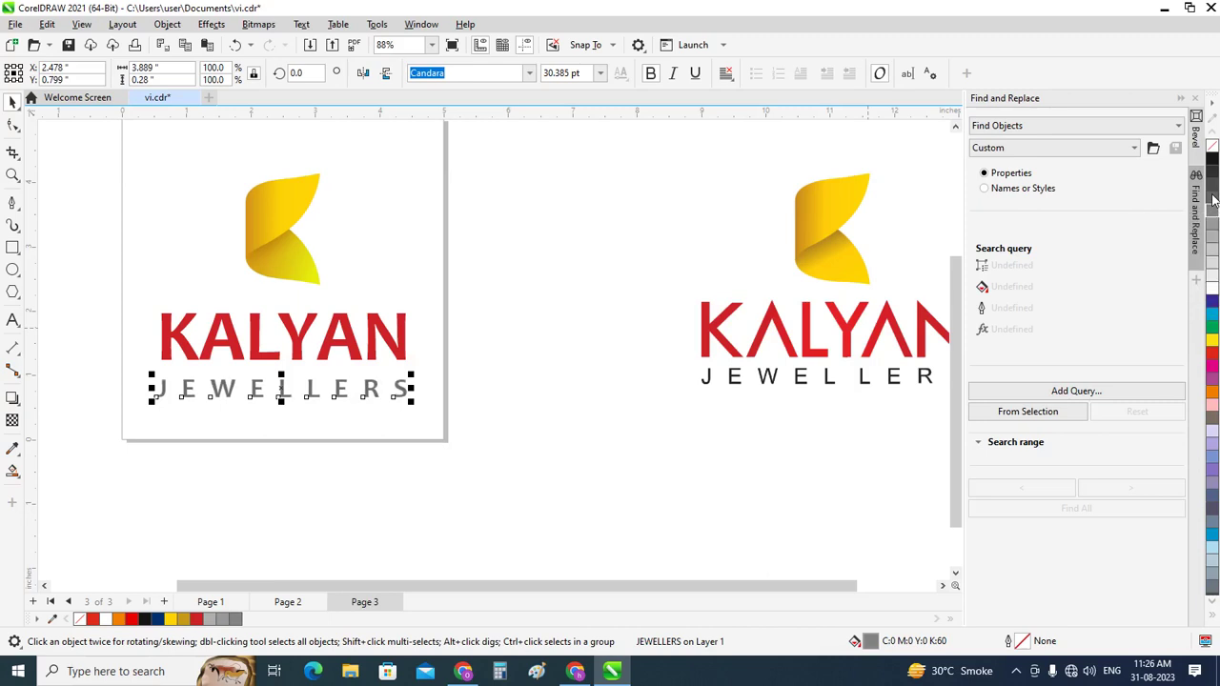
click(1213, 199)
click(1213, 186)
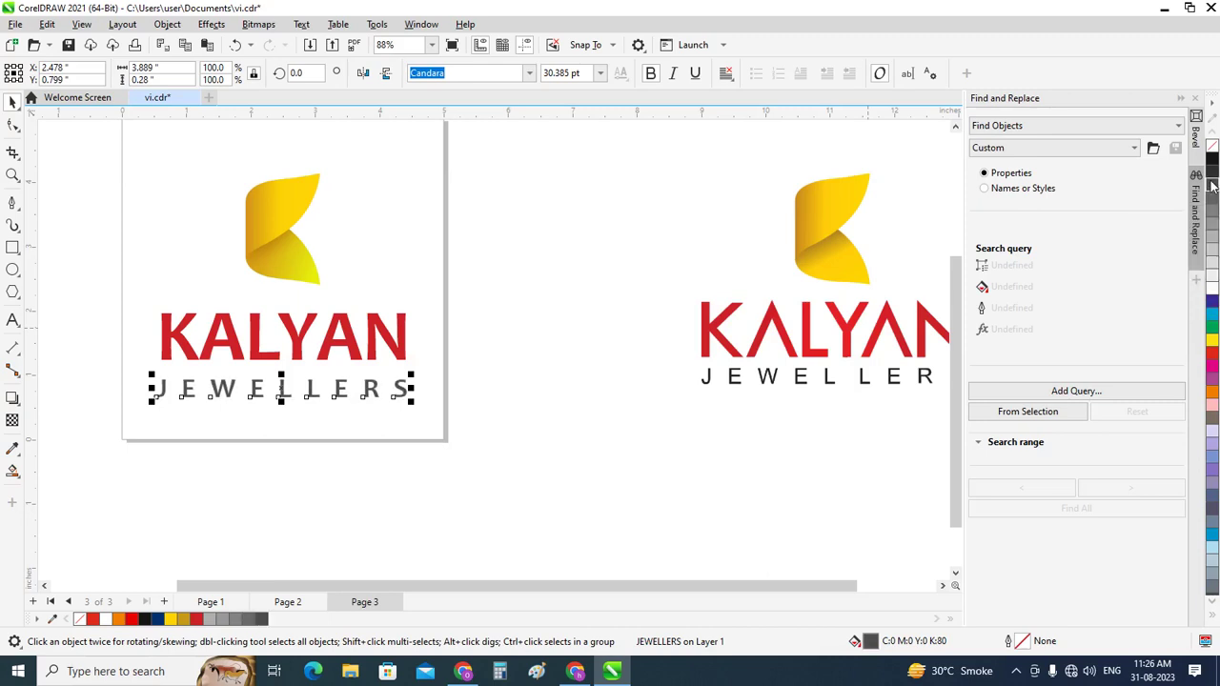
click(1212, 173)
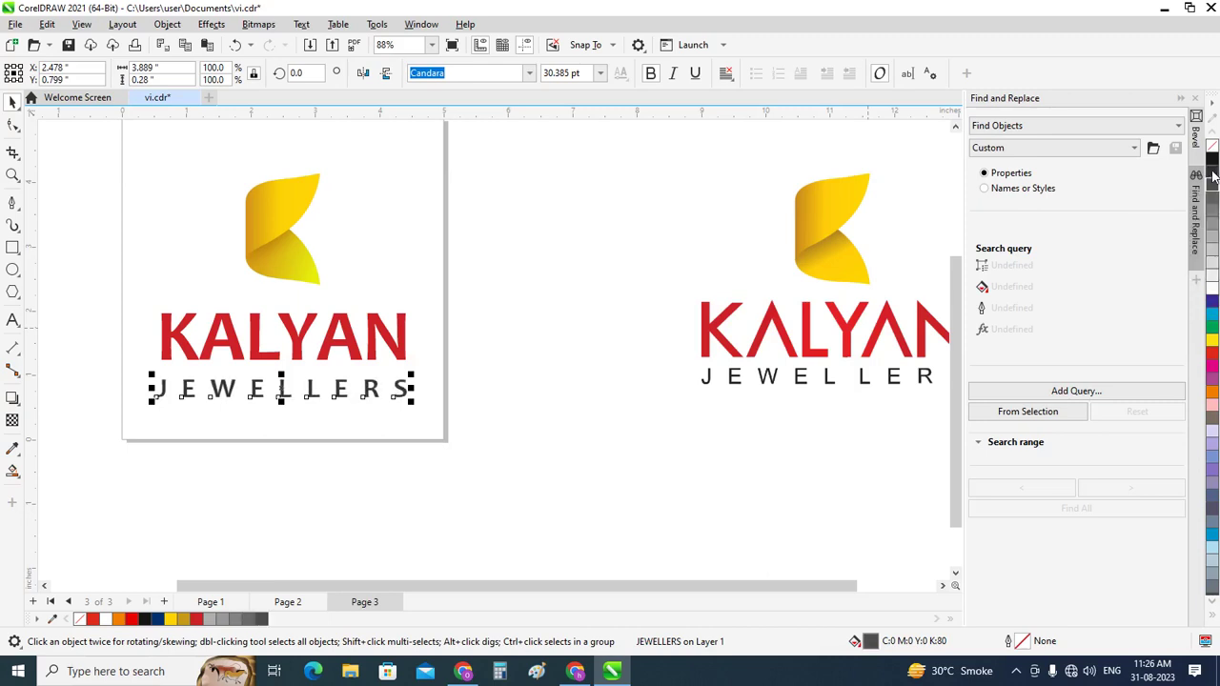
click(490, 493)
scroll(497, 488, down, 3)
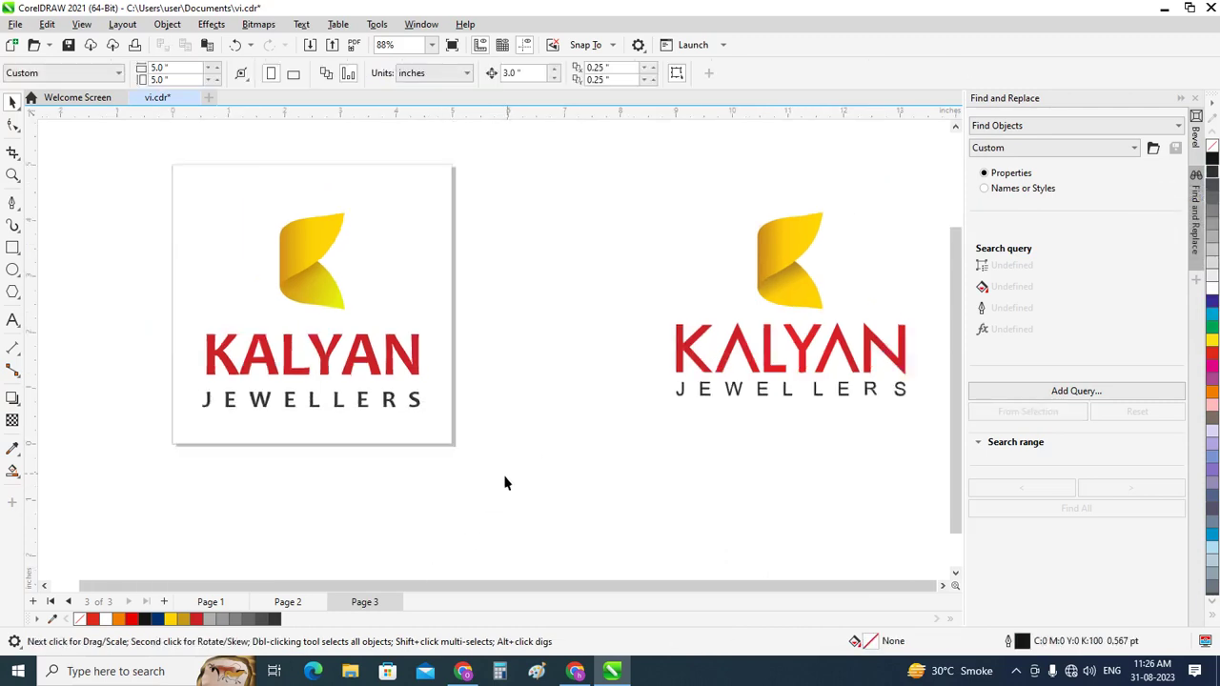
Delete the right-hand reference logo and create a page-sized rectangle behind the logo
click(707, 400)
key(Delete)
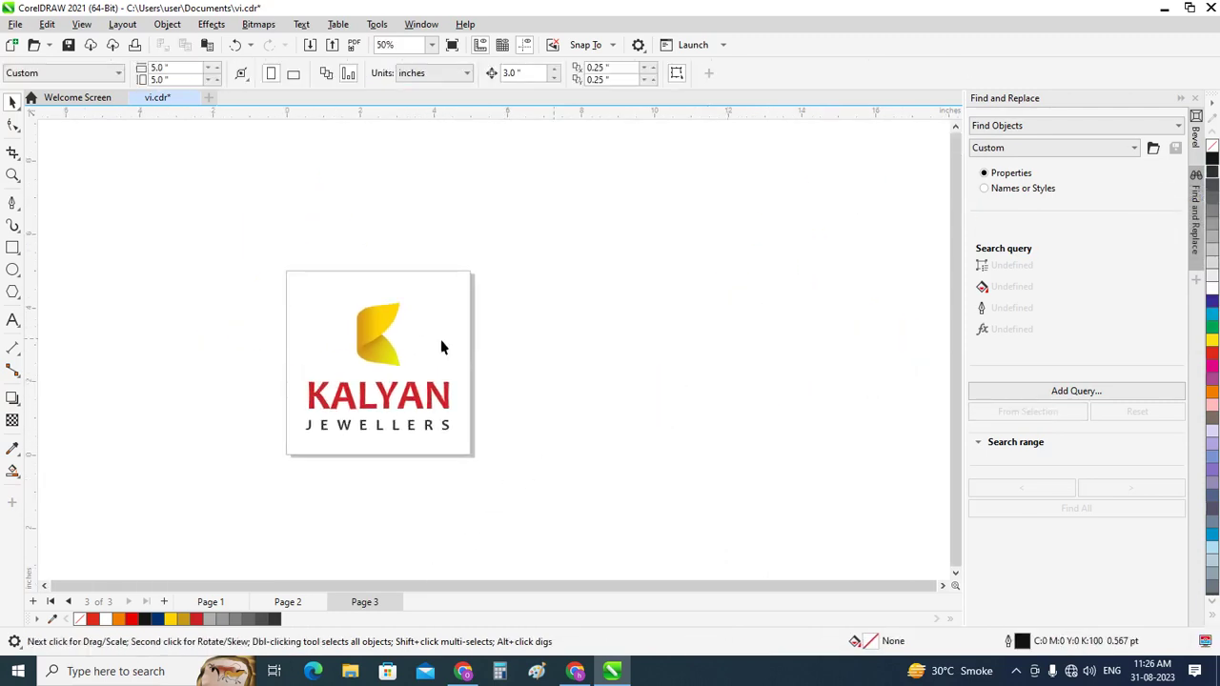
click(13, 247)
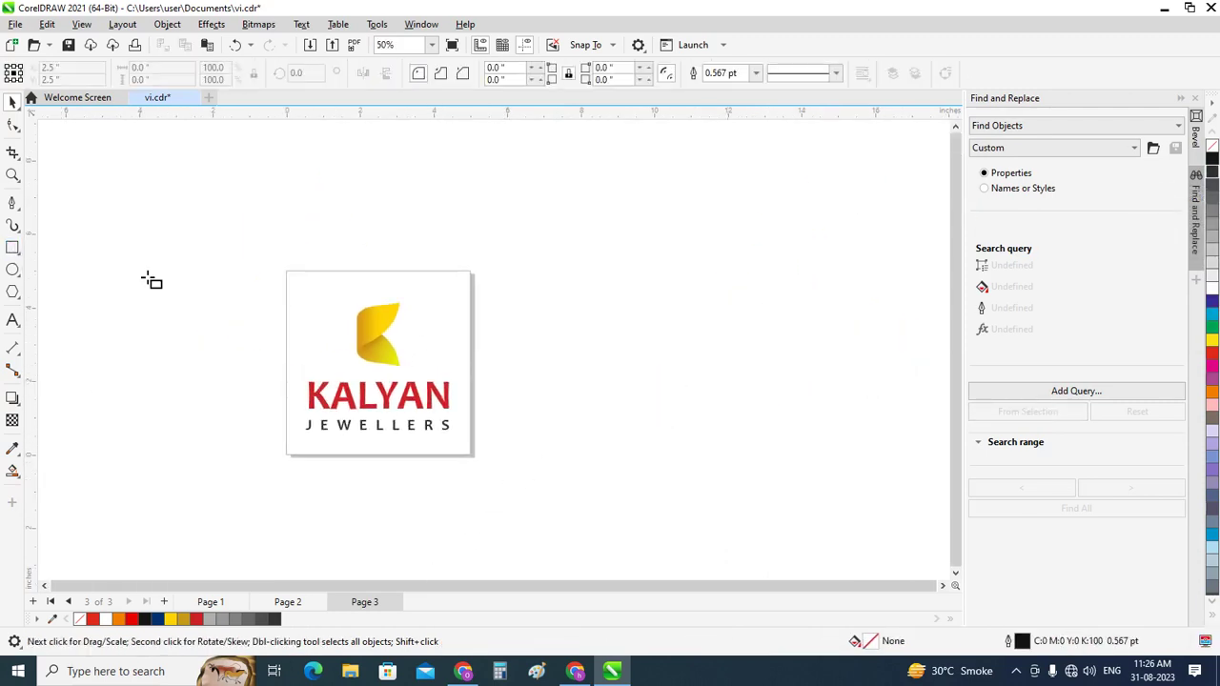
double_click(13, 247)
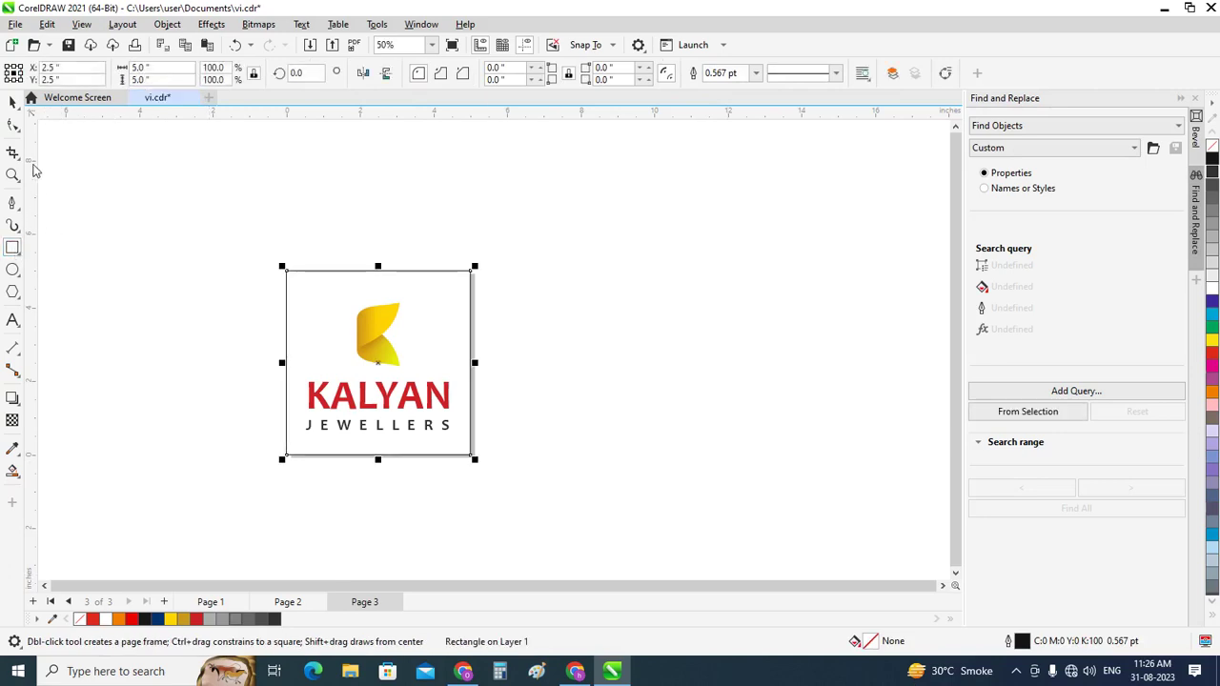
click(13, 102)
click(253, 293)
scroll(254, 293, up, 1)
click(349, 305)
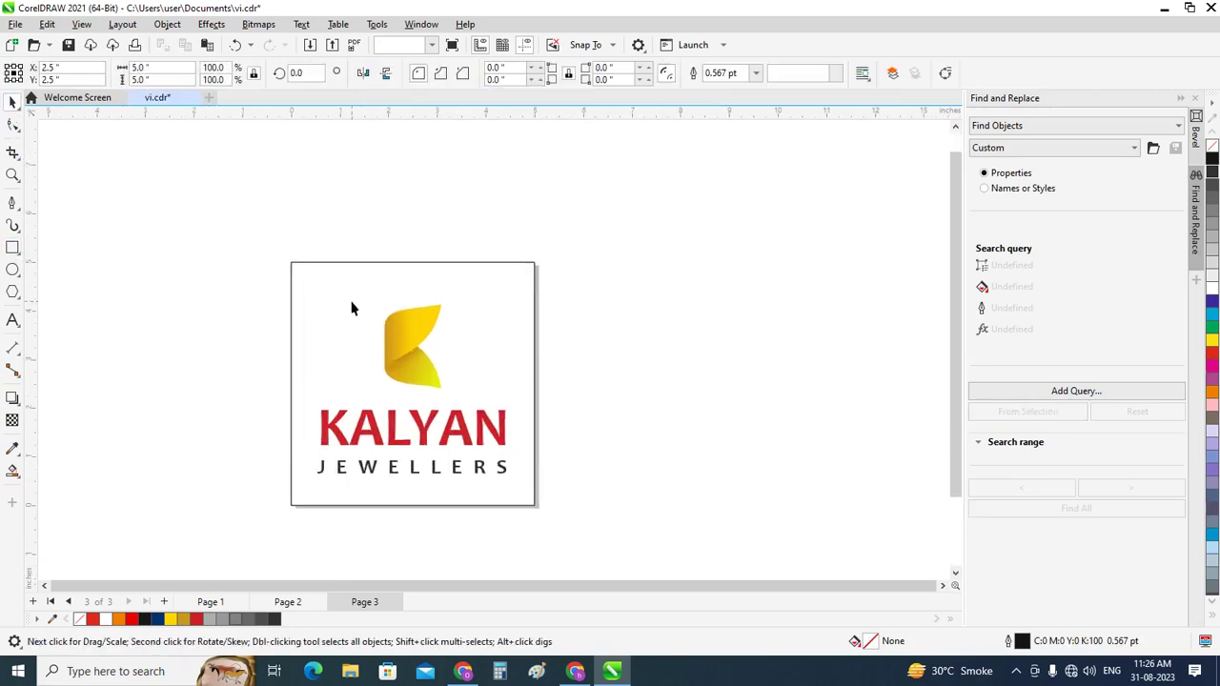
Try black, purple, cyan, green, red, orange, pink and lavender fills on the background square
click(1212, 160)
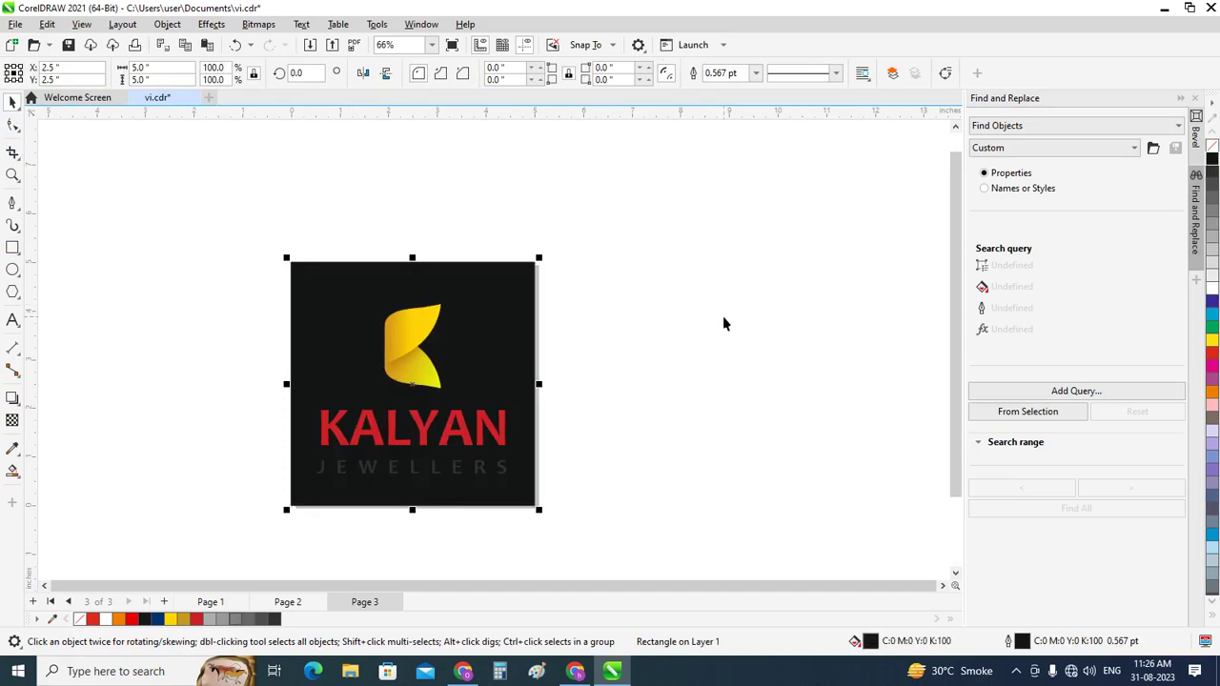
click(1212, 302)
click(1212, 316)
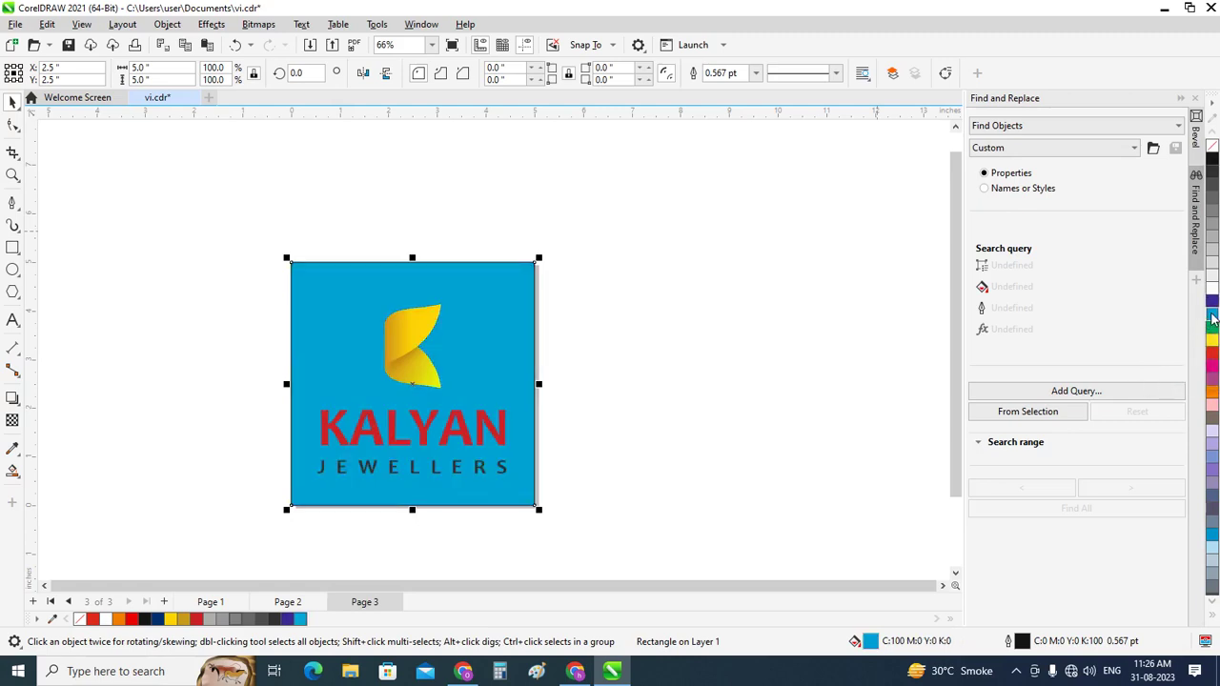
click(1213, 328)
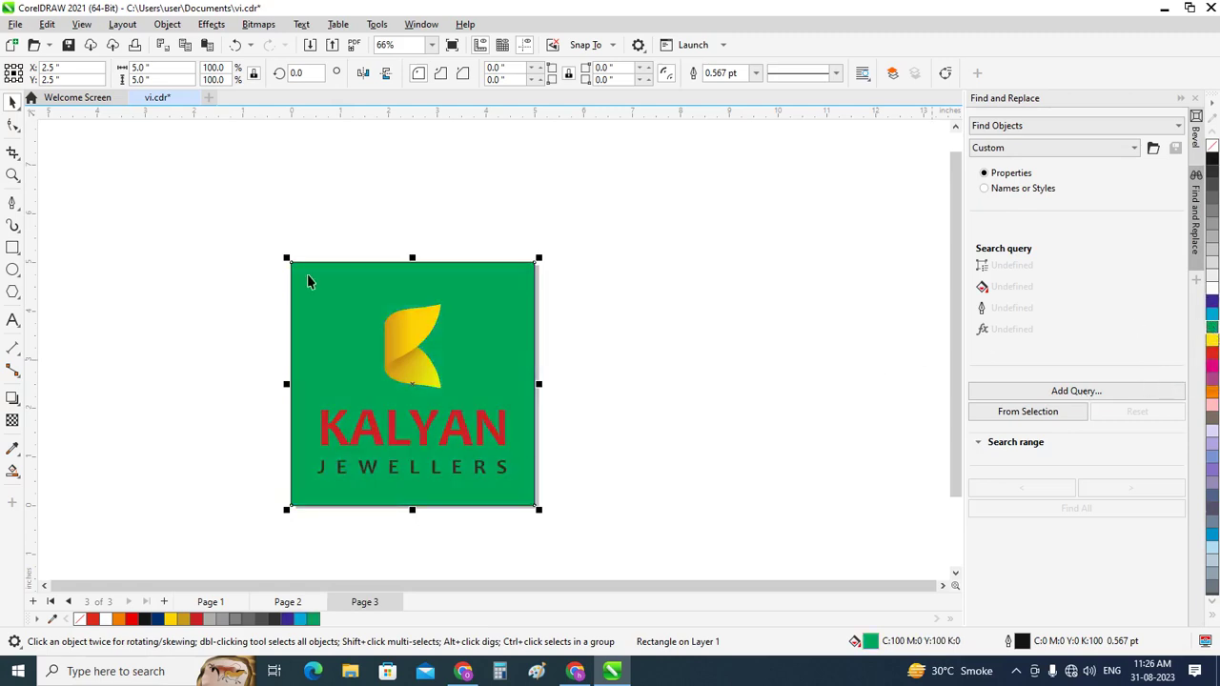
click(1213, 356)
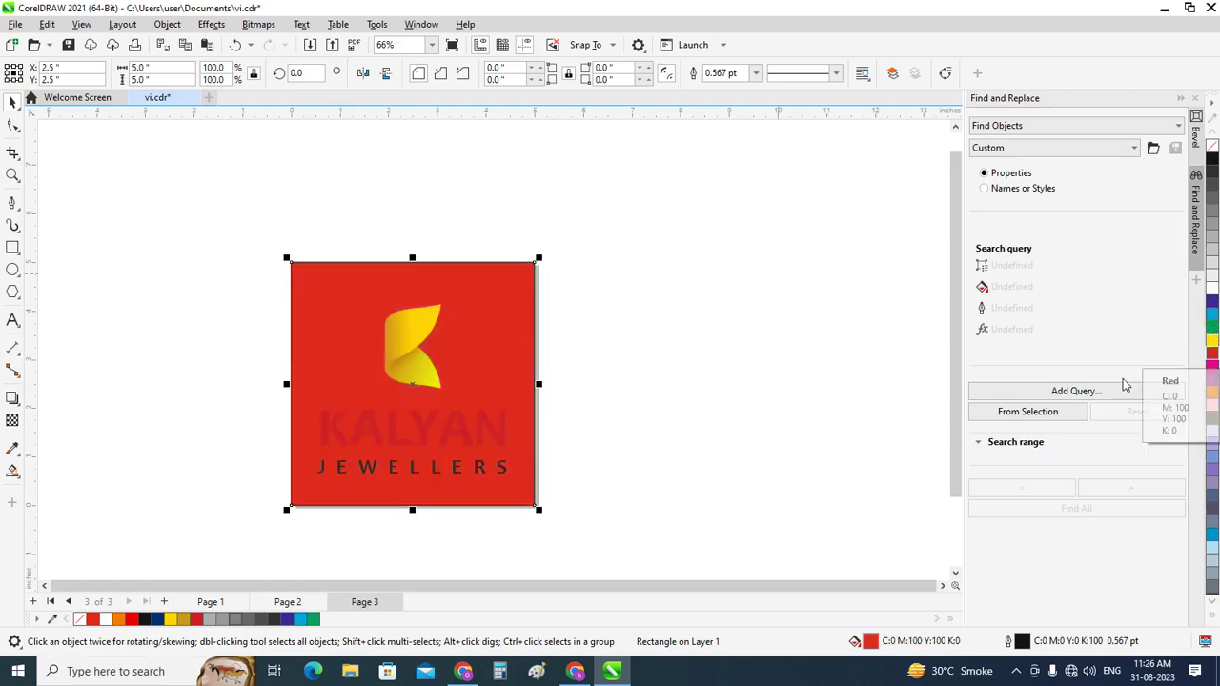
click(1212, 391)
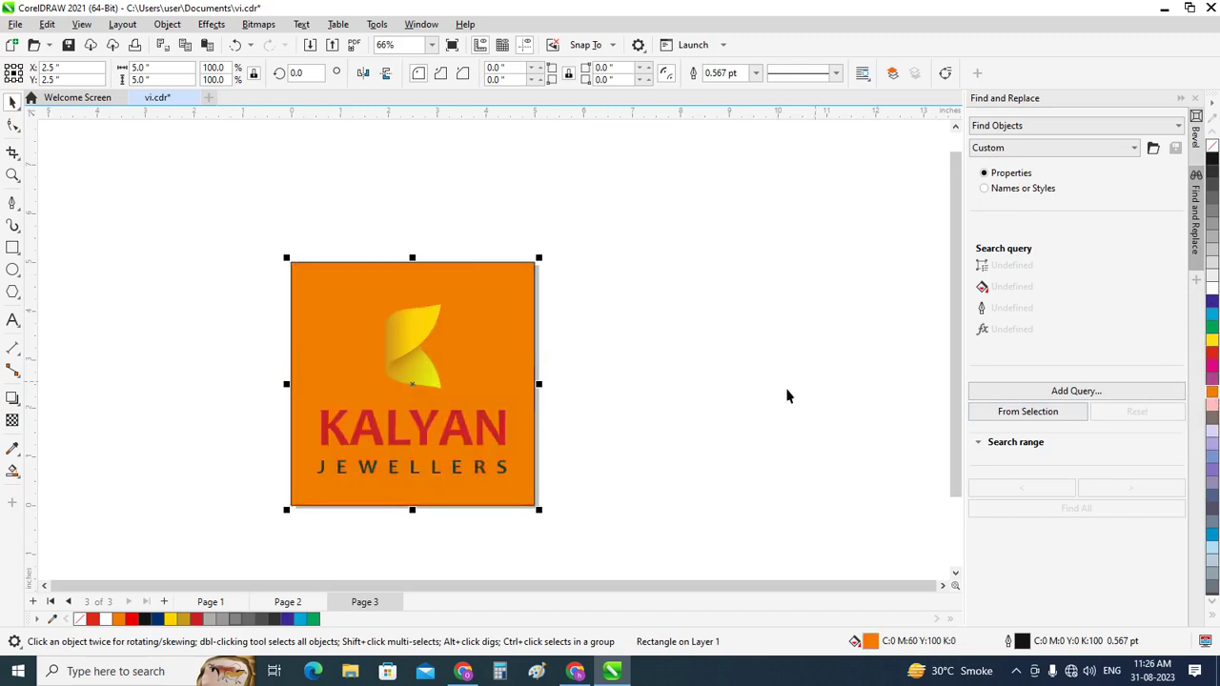
click(1213, 406)
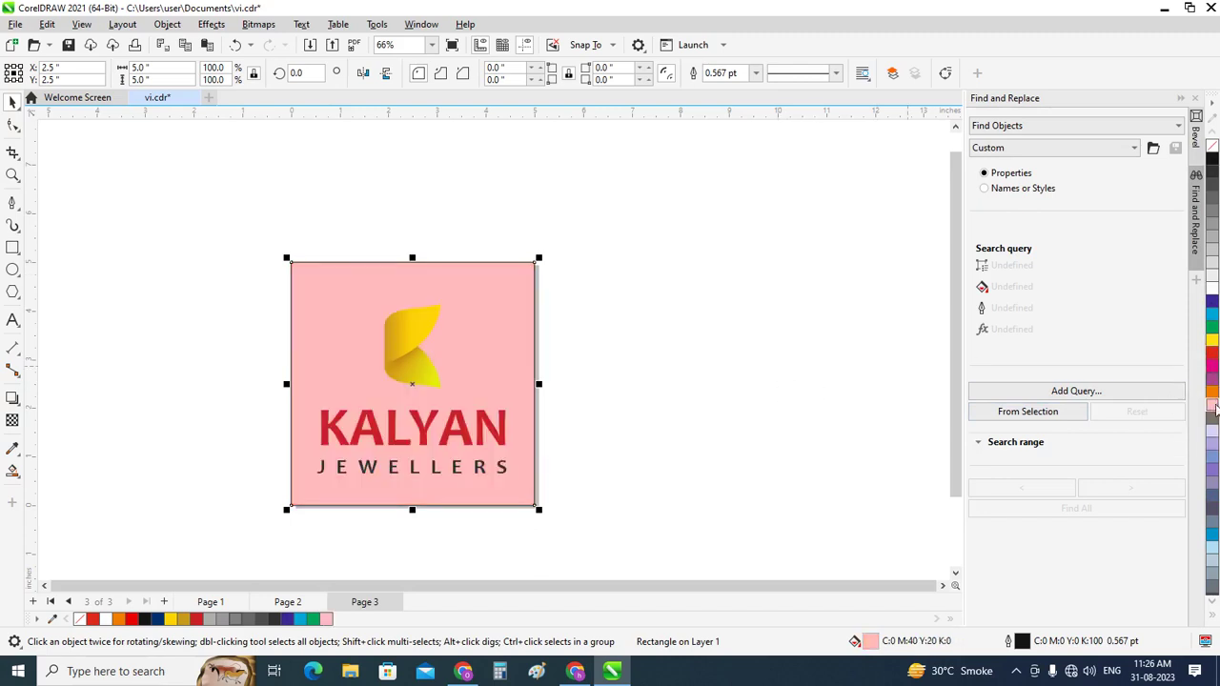
click(1212, 431)
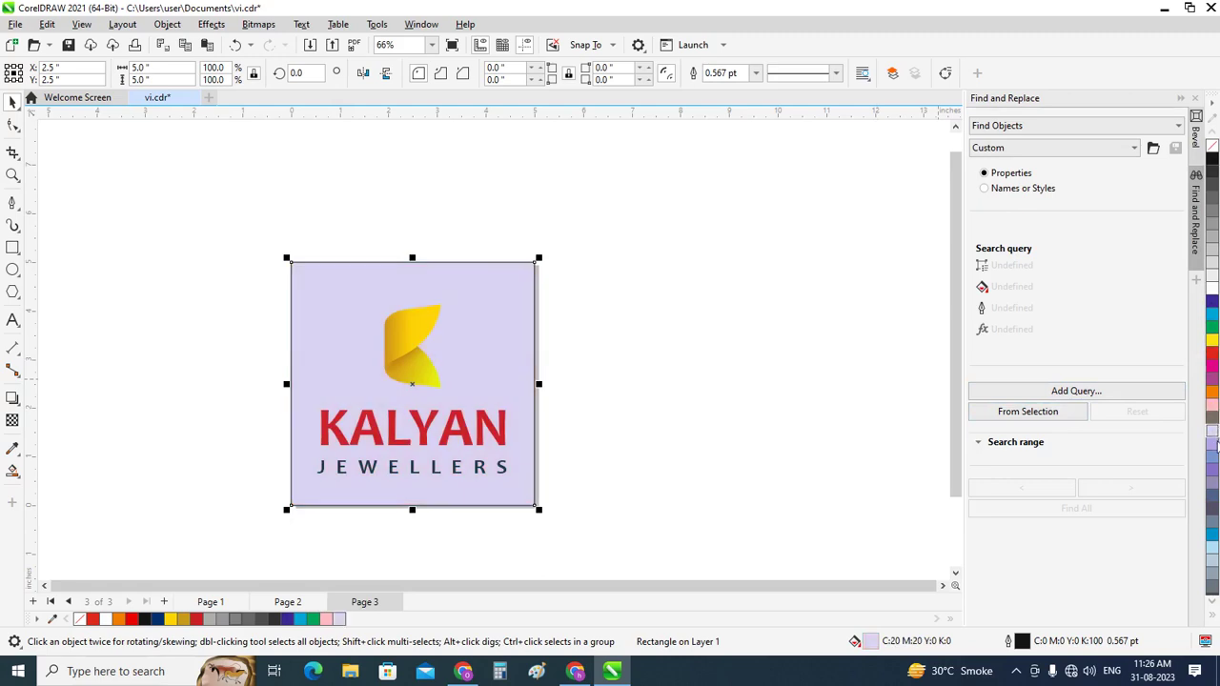
Settle on a light grey background fill, deselect it, and zoom to the full page
click(1212, 285)
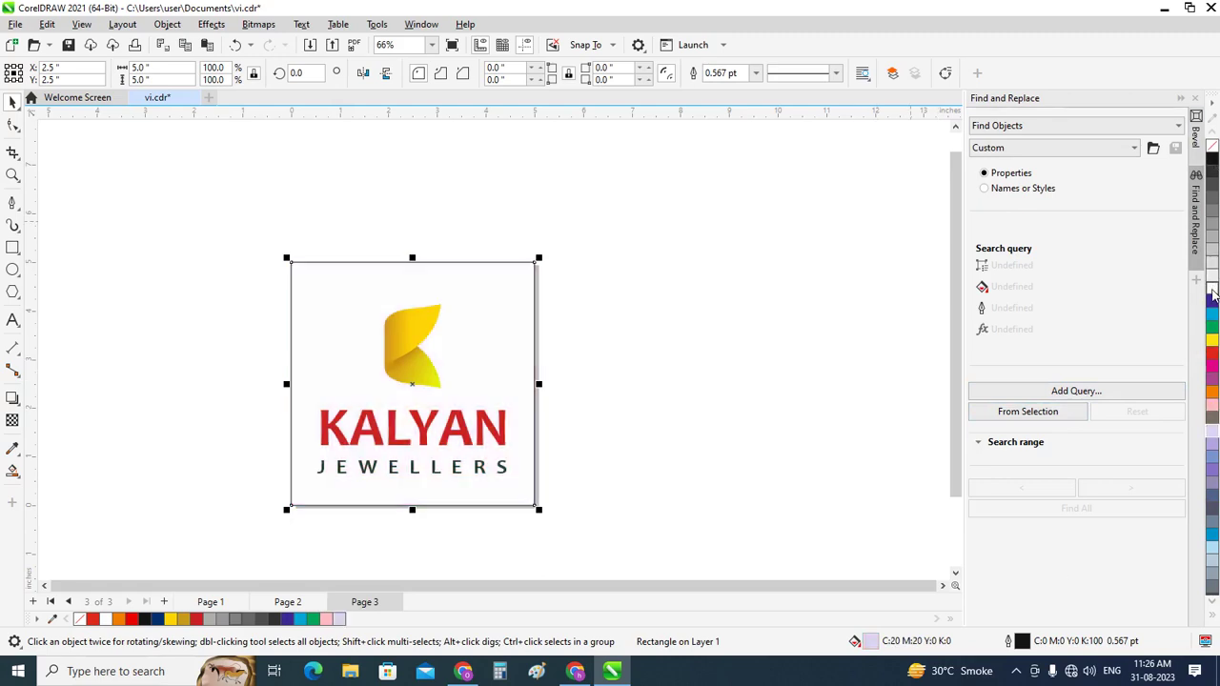
click(1212, 279)
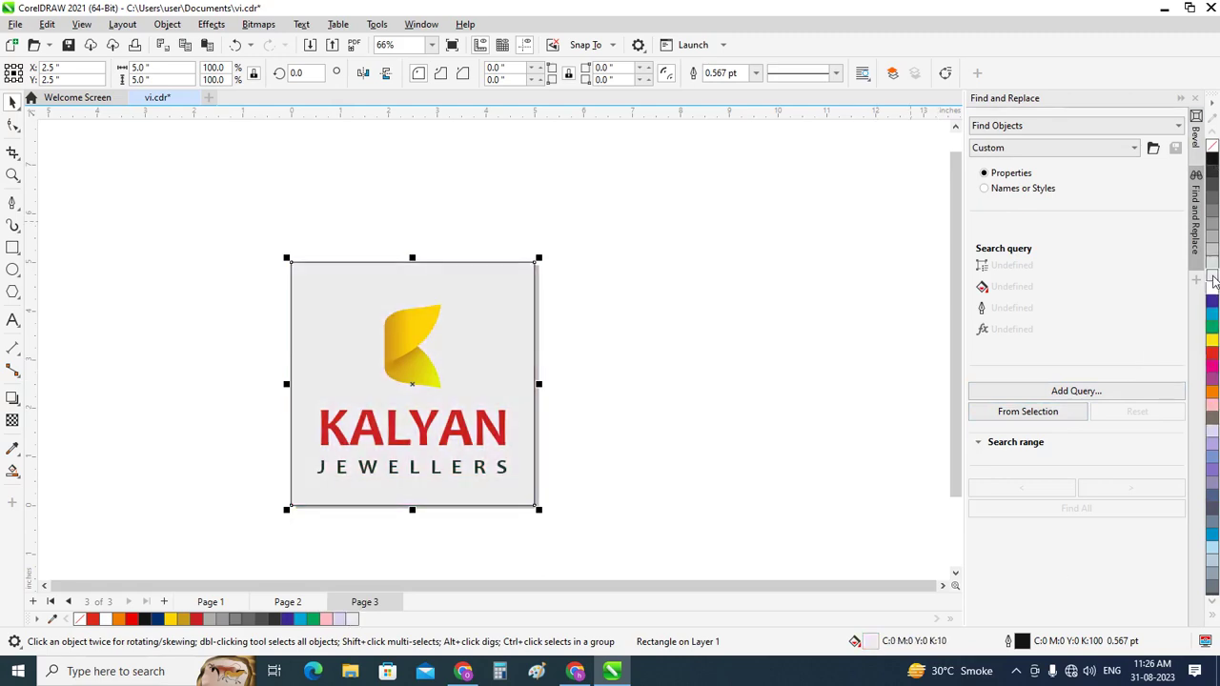
click(1213, 259)
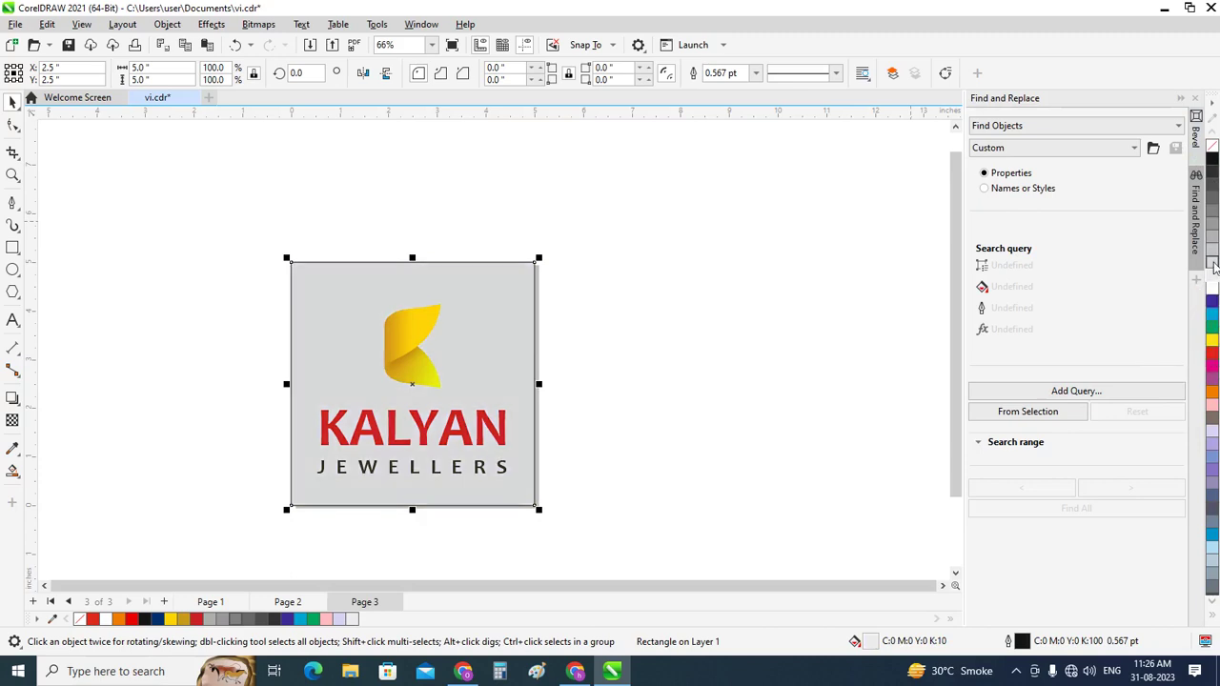
click(1213, 269)
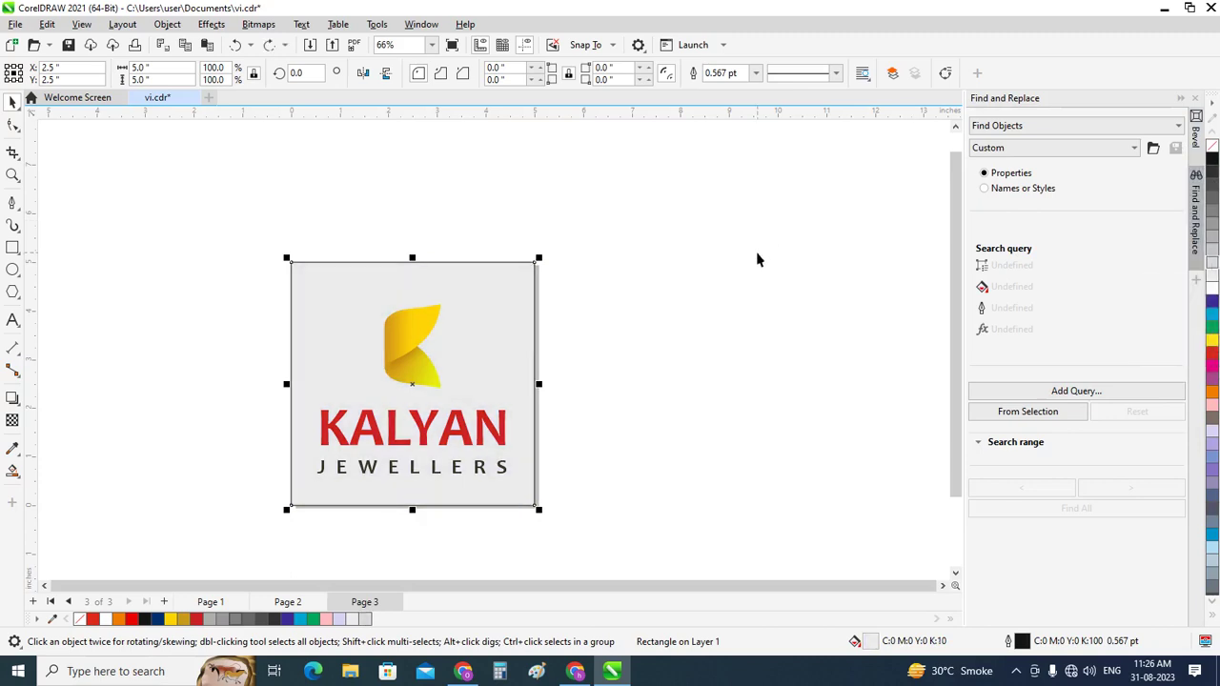
key(ctrl+z)
click(762, 286)
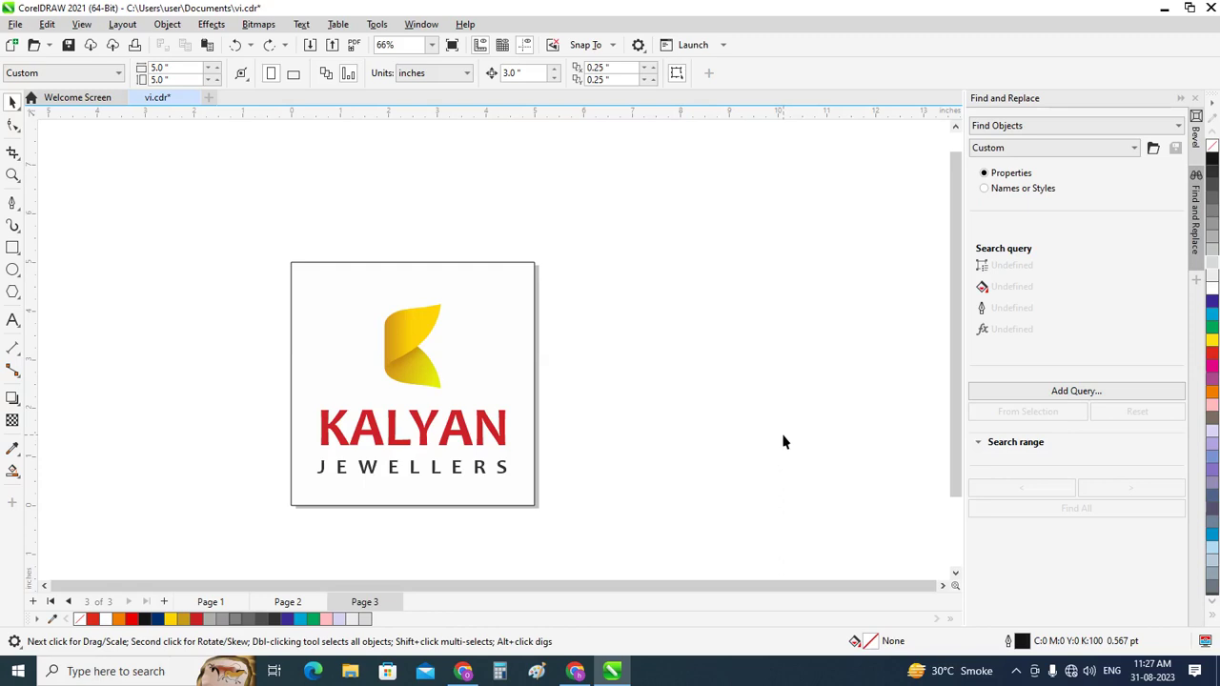
key(shift+F4)
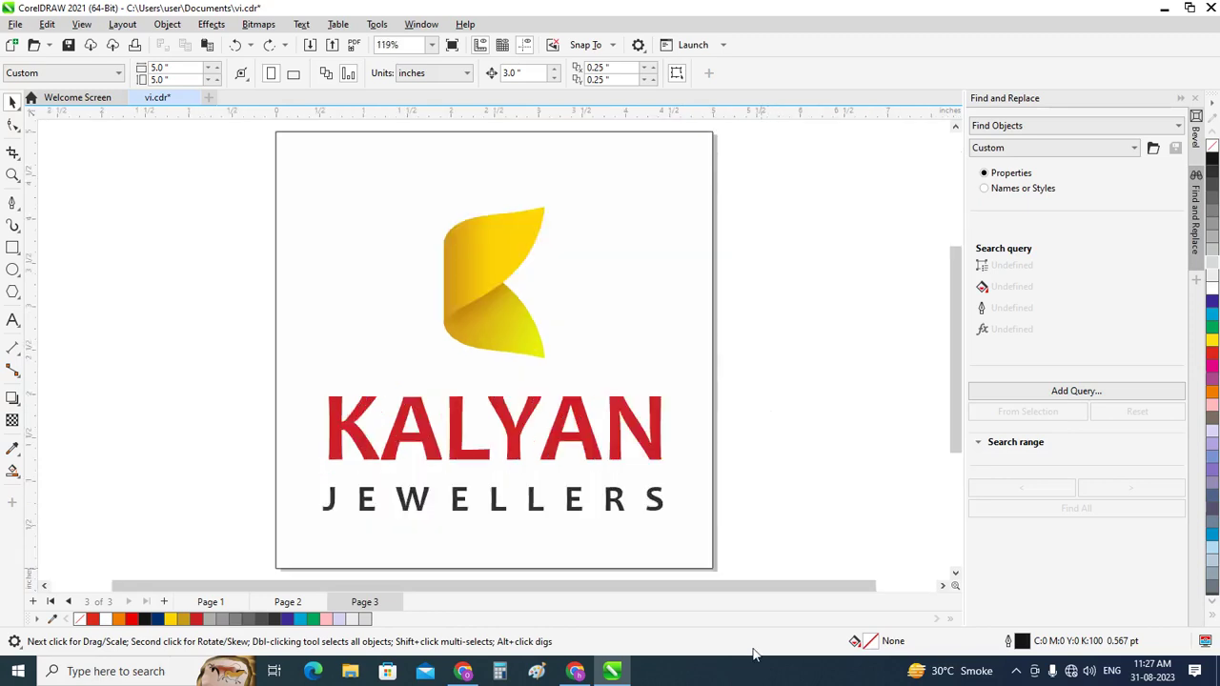